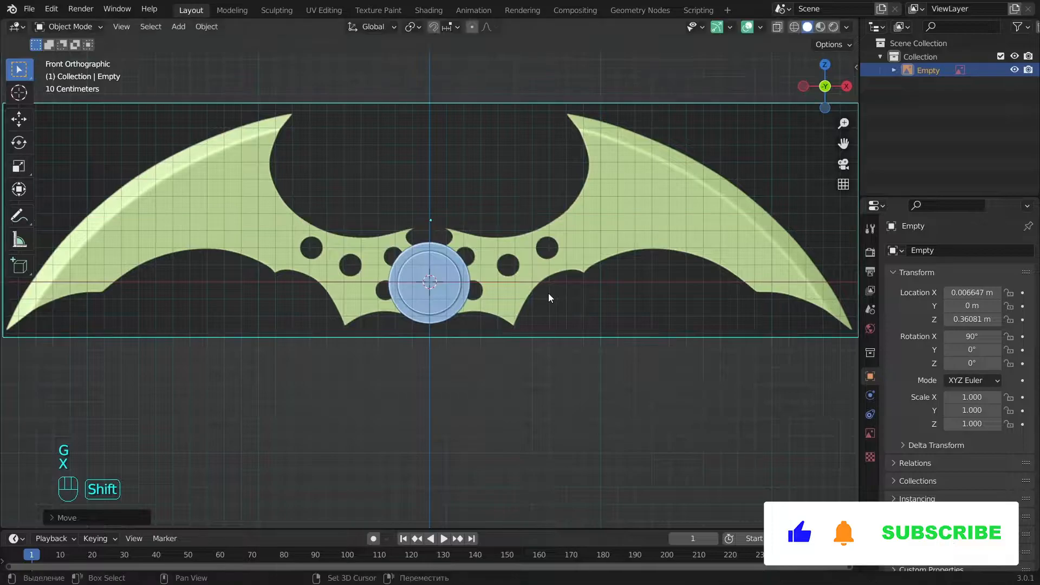
Step: Add a mesh circle with 12 vertices at the origin and rotate it 90° around the X axis
key(shift+a)
mouse_move(440, 122)
click(520, 148)
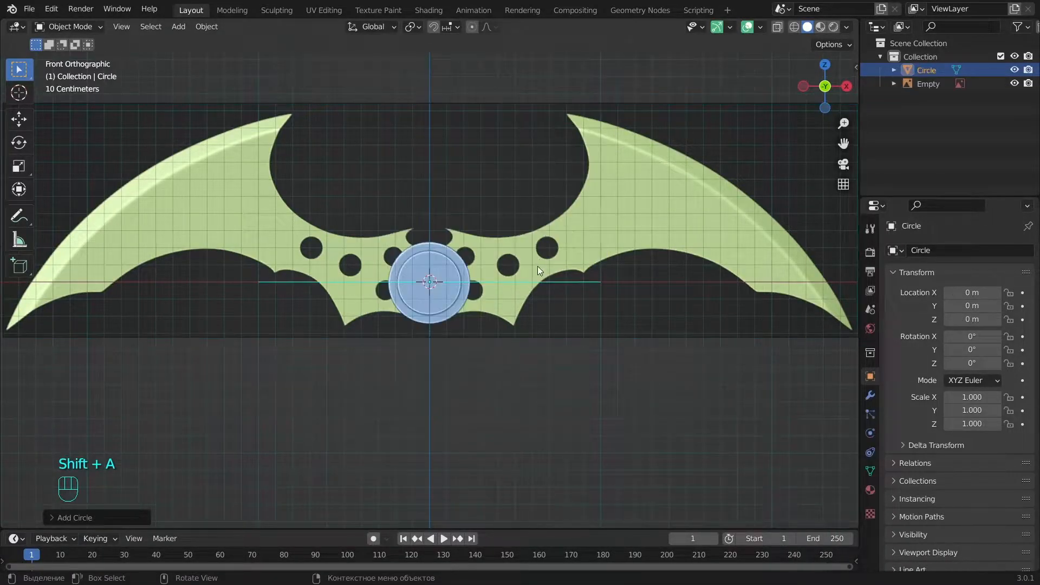
click(61, 518)
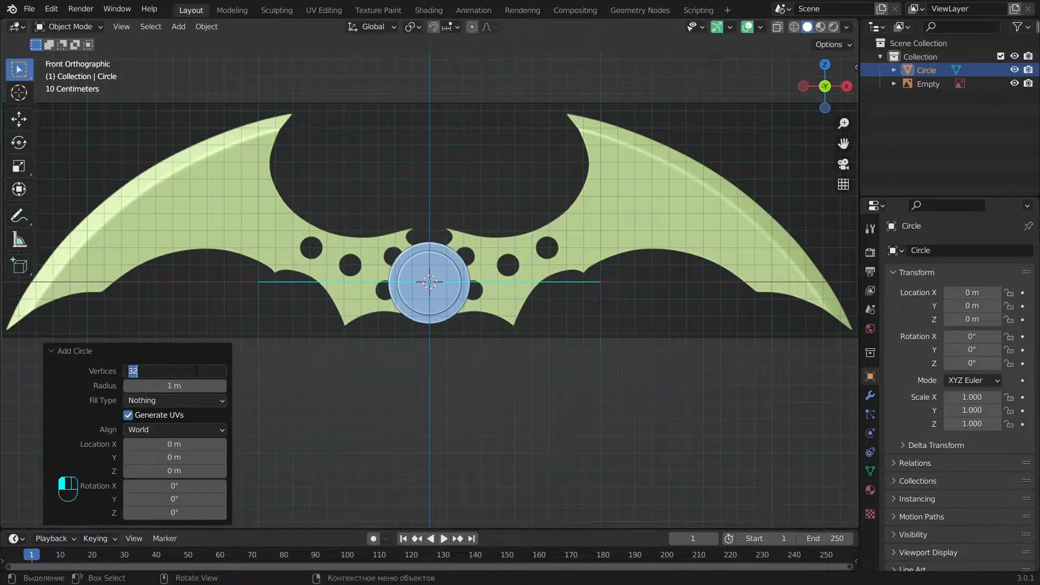
key(r)
key(x)
key(KP_9)
key(KP_0)
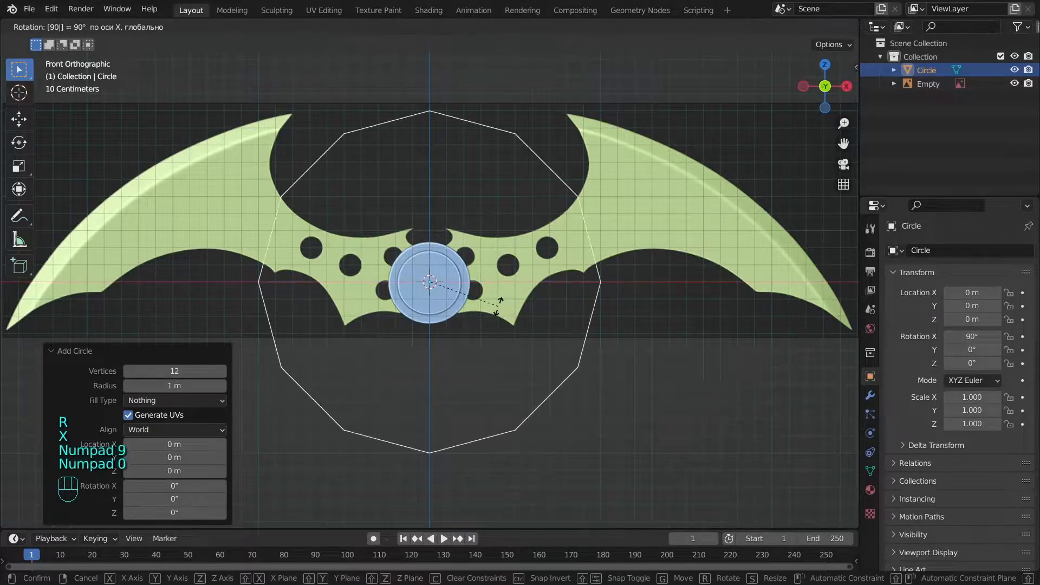
key(Return)
Step: Scale the circle to about 0.188 so it matches the inner ring of the batarang's central disc
key(s)
click(544, 284)
scroll(548, 284, up, 4)
scroll(547, 284, up, 1)
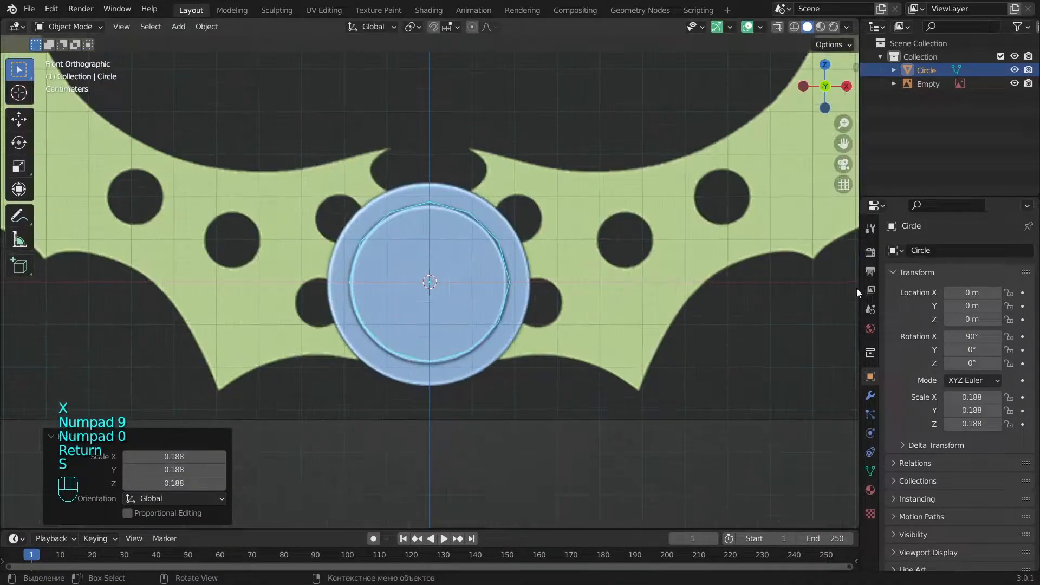
Step: Give the circle a Subdivision Surface modifier with a viewport level of 2
click(871, 395)
click(959, 250)
click(737, 493)
click(1011, 309)
click(1011, 310)
click(1011, 323)
drag(1010, 310, 981, 310)
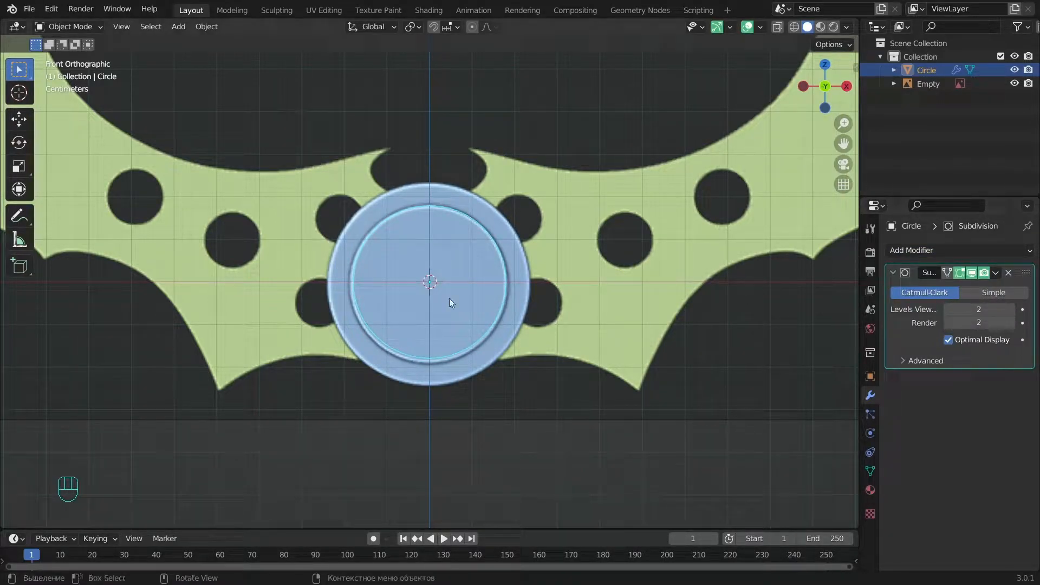
Step: Align the reference image's inner ring with the circle by moving it to about X 0.0083 m and Z 0.3655 m
scroll(626, 219, up, 2)
click(625, 219)
key(g)
key(z)
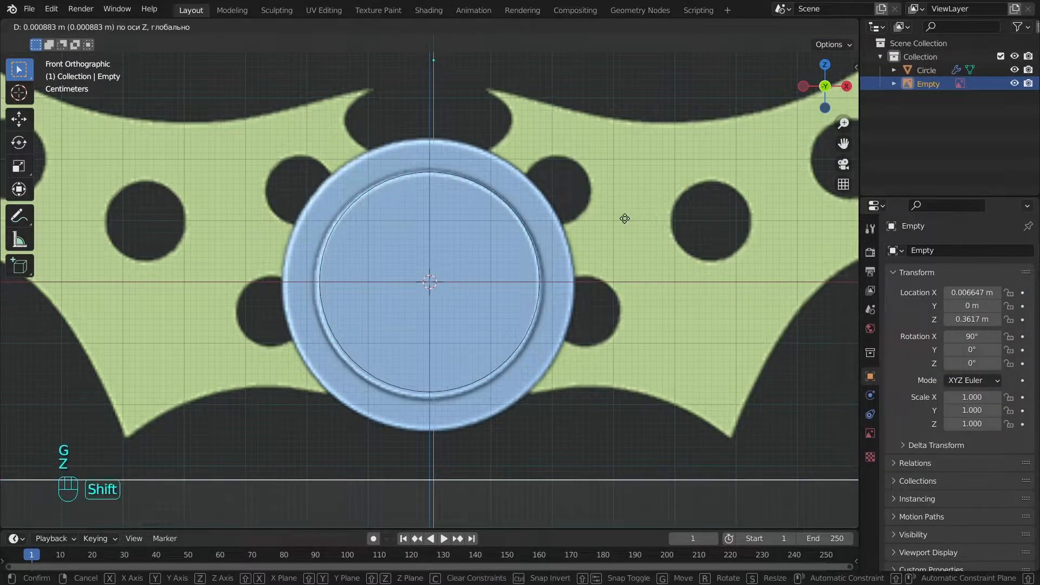
click(623, 200)
key(g)
key(x)
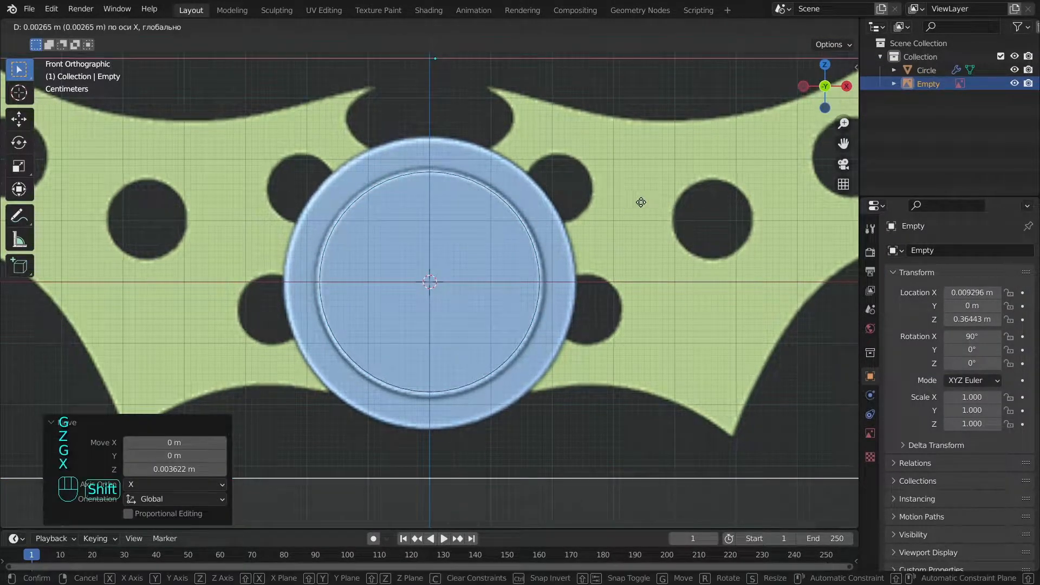
click(637, 203)
key(g)
key(z)
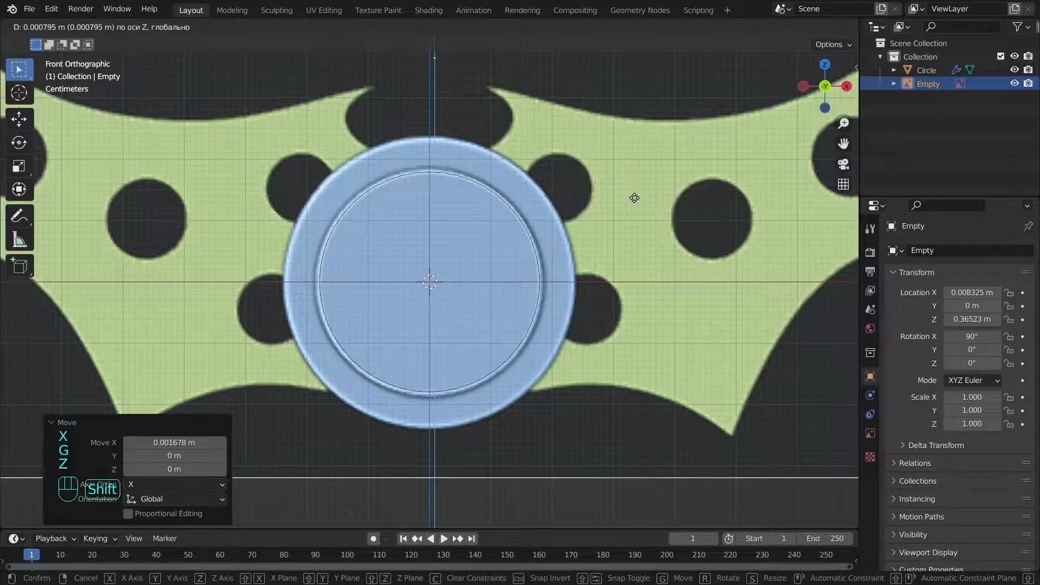
click(635, 197)
Step: Scale the circle up by about 1.03 to fit the disc's inner ring
click(536, 251)
key(s)
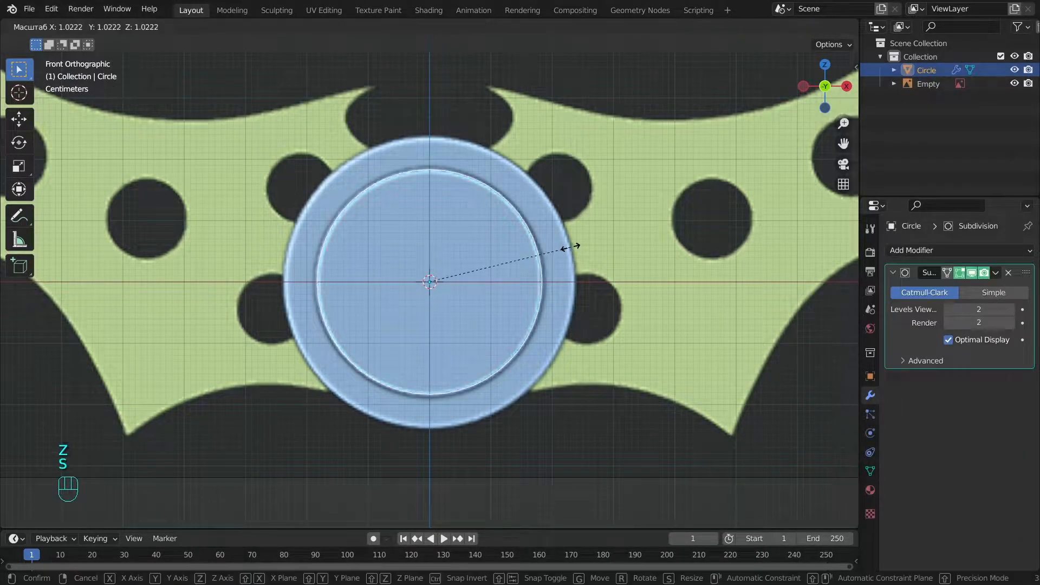
click(577, 244)
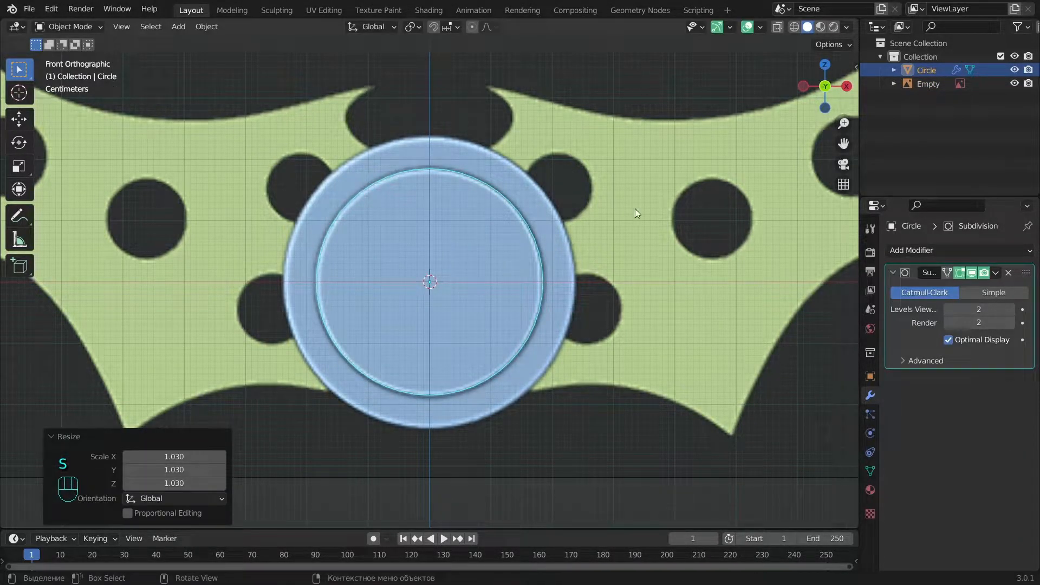
Step: Fill the circle with a face in Edit Mode and inset it three times, starting with a narrow border ring
middle_drag(635, 209, 527, 271)
scroll(527, 270, up, 2)
key(Tab)
key(a)
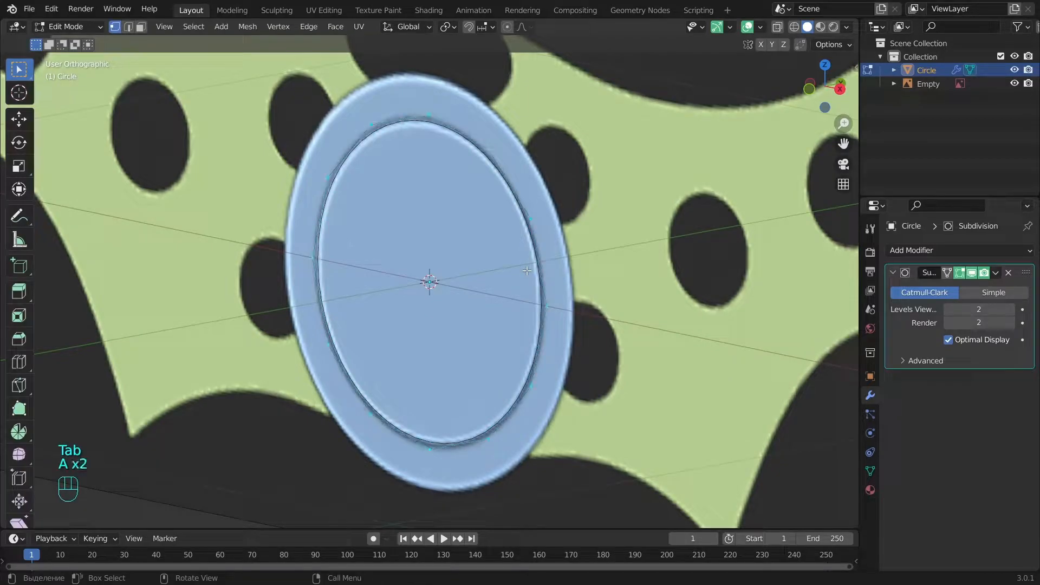
key(f)
key(i)
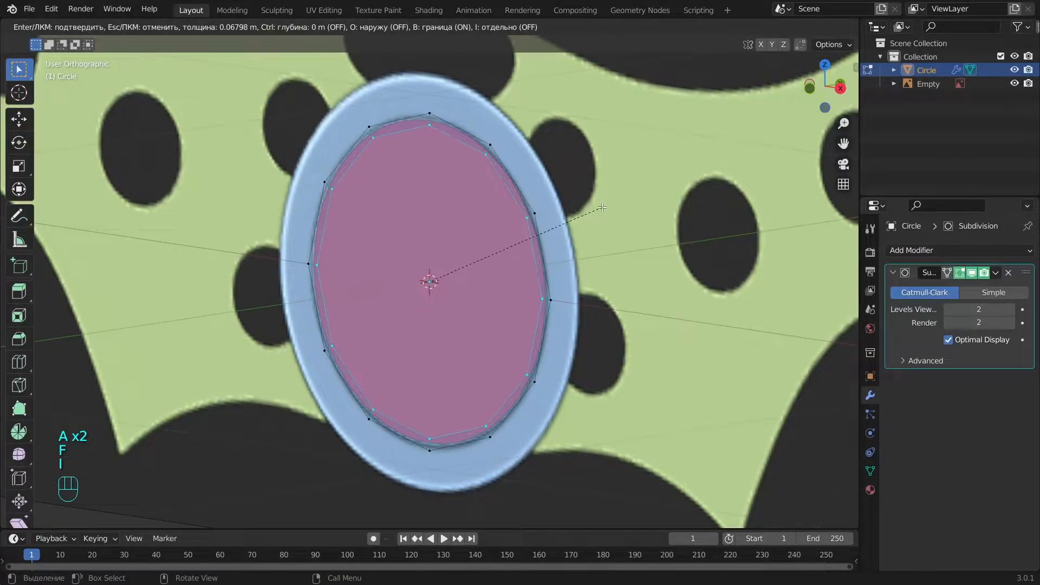
click(549, 370)
key(i)
click(520, 183)
key(i)
click(520, 183)
key(a)
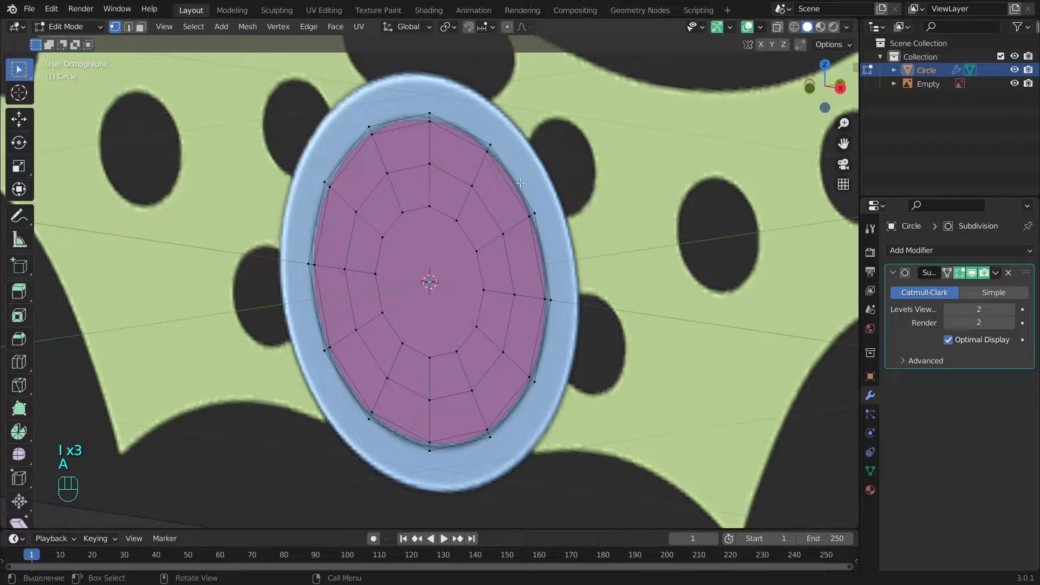
Step: Extrude the disc's outer edge loop about 0.0166 m along the Y axis
alt+drag(520, 183, 532, 256)
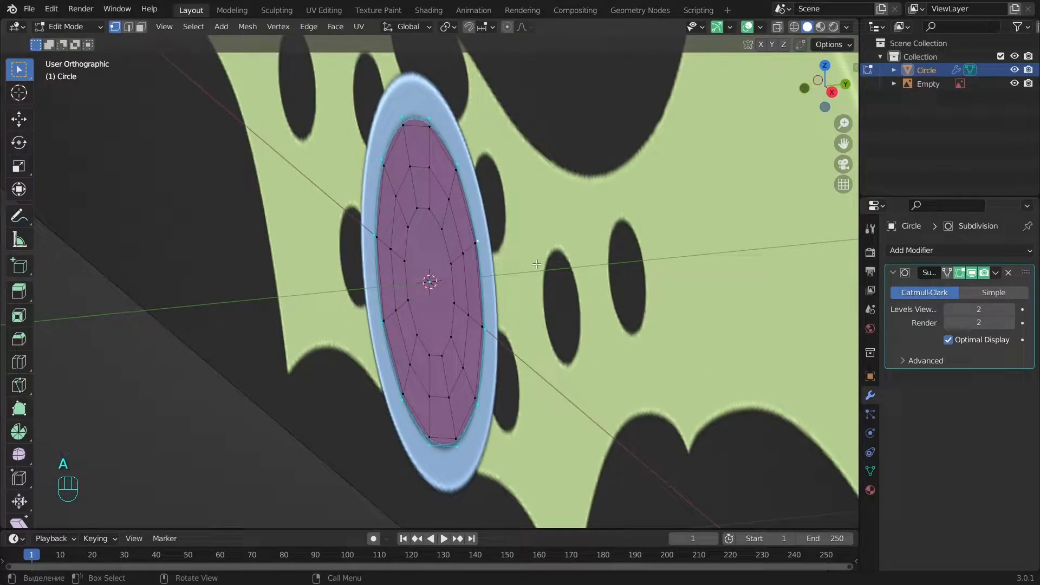
key(e)
key(y)
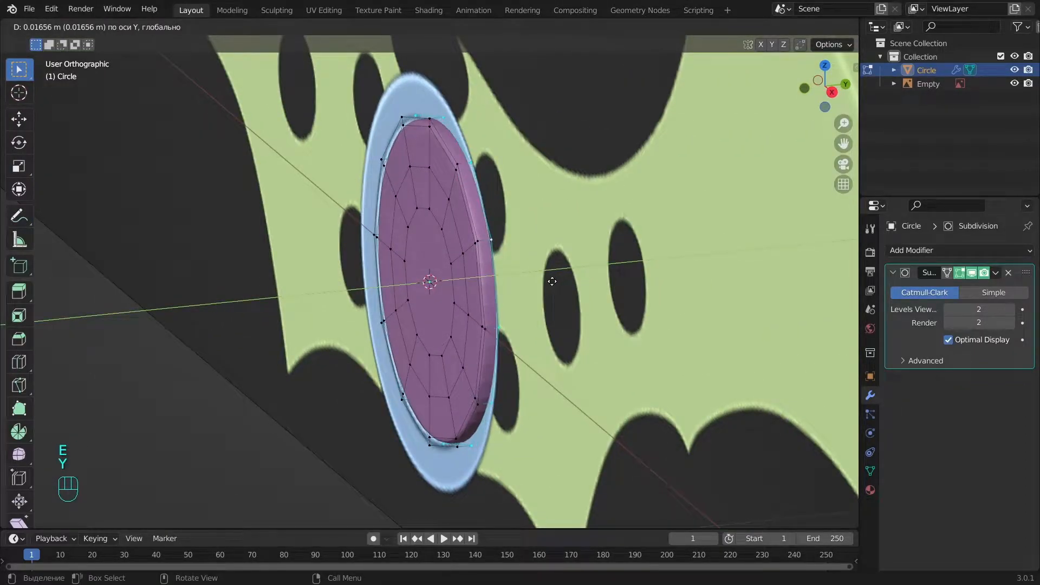
click(551, 275)
Step: Add a supporting edge loop around the extruded side wall, close to the disc's front edge
scroll(551, 274, up, 2)
key(ctrl+r)
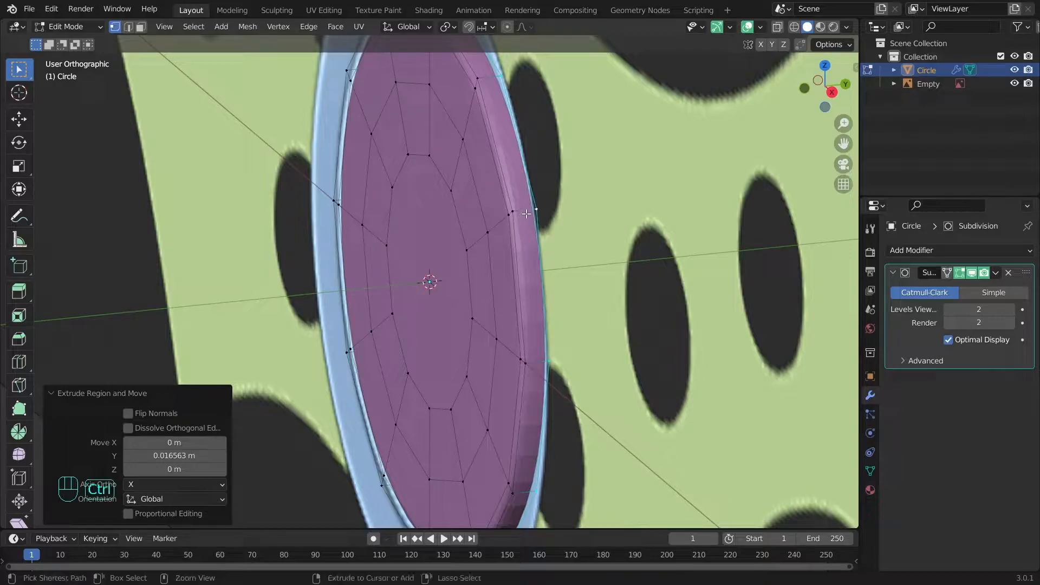
click(521, 222)
right_click(520, 229)
key(a)
key(Tab)
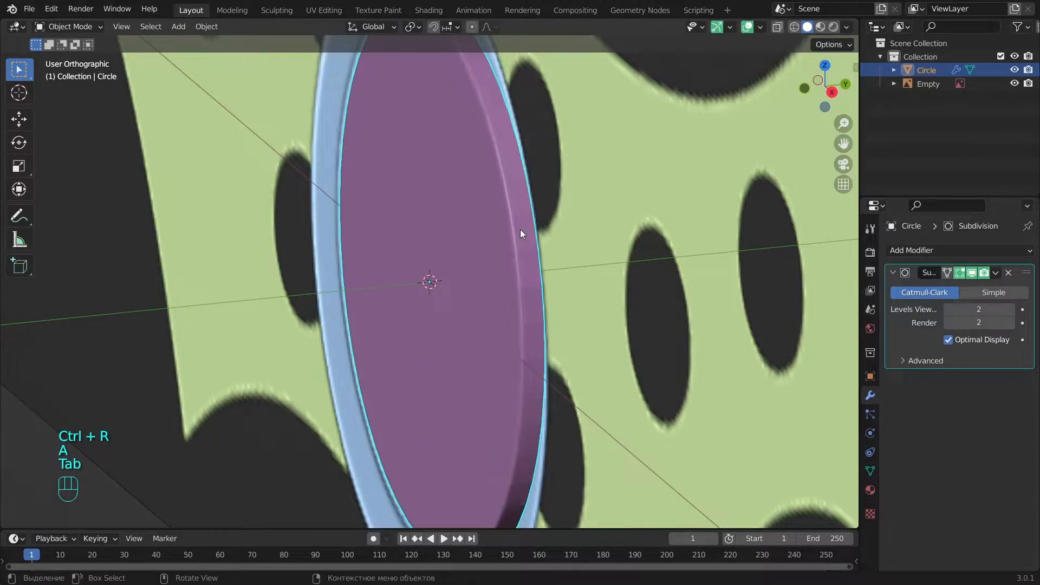
Step: Extrude the rear edge loop and scale it outward to the outer edge of the disc in the reference
key(Tab)
key(KP_1)
key(e)
key(s)
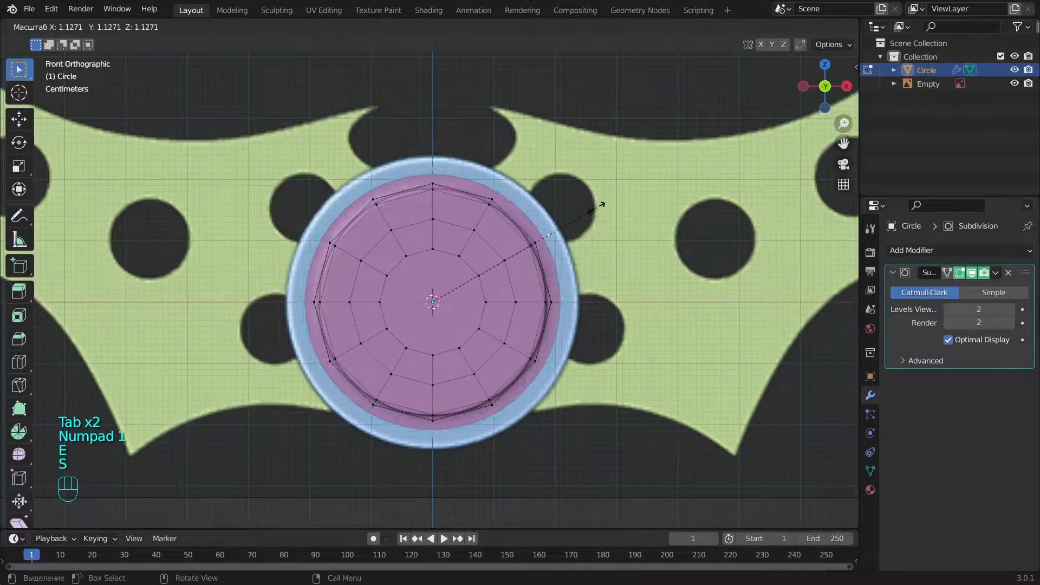
click(624, 204)
Step: Extrude the outer edge loop backward along the Y axis to give the disc thickness
middle_drag(623, 203, 512, 234)
scroll(511, 234, up, 3)
key(e)
key(y)
click(608, 260)
Step: Close the disc's open back with a face and inset it three times
middle_drag(608, 260, 675, 190)
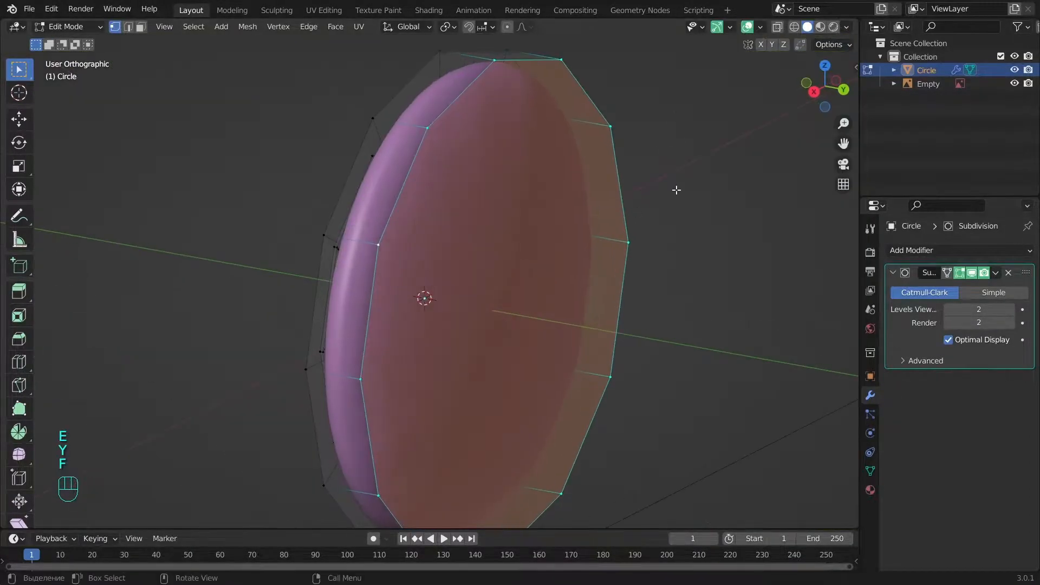
key(i)
click(674, 188)
key(i)
key(i)
click(537, 279)
key(a)
Step: Add supporting edge loops on both sides of the disc's outer front edge
middle_drag(537, 279, 515, 303)
scroll(514, 303, up, 4)
key(ctrl+r)
click(527, 221)
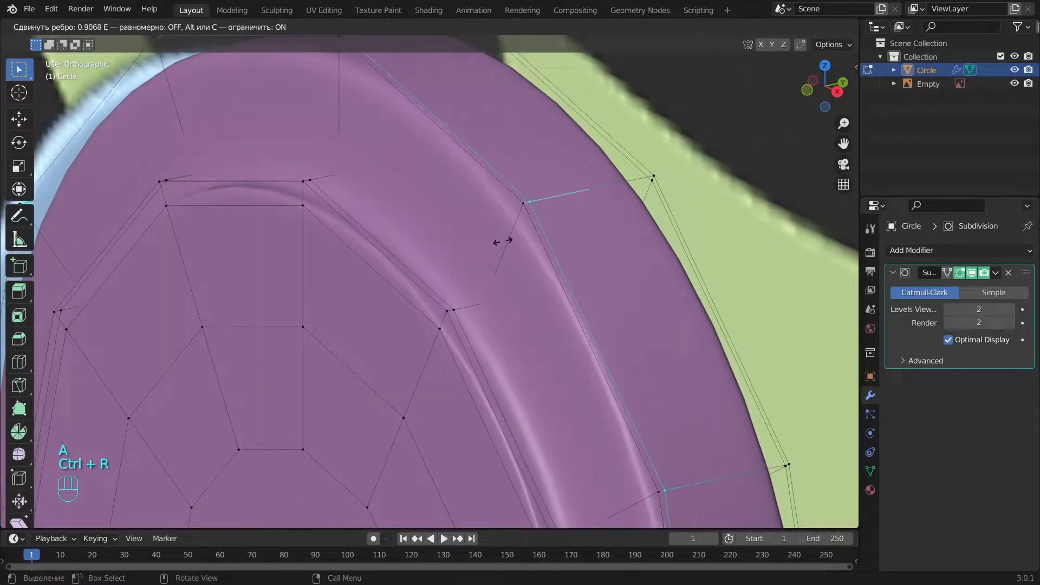
click(501, 239)
key(ctrl+r)
click(549, 217)
click(520, 210)
Step: Add supporting edge loops on both sides of the inner corner where the outer rim meets the raised centre
key(ctrl+r)
click(486, 268)
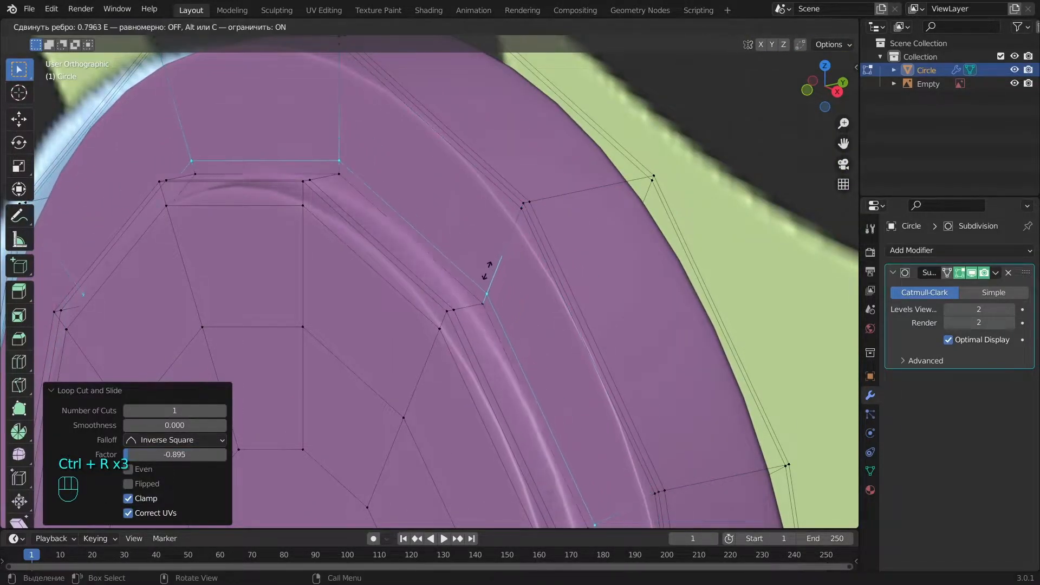
click(482, 279)
key(r)
right_click(476, 307)
key(ctrl+r)
click(477, 309)
click(489, 336)
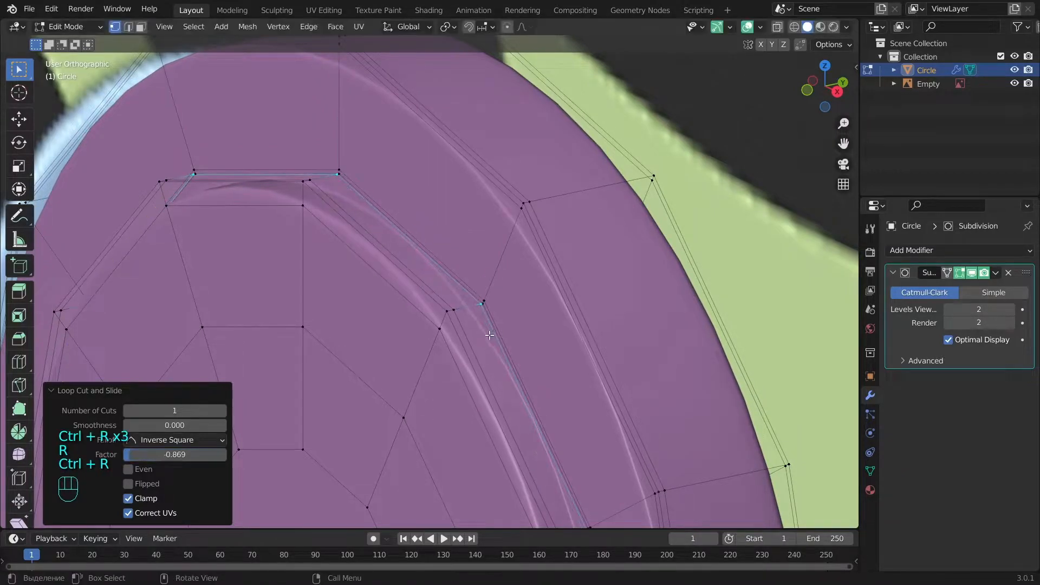
key(g)
key(g)
key(a)
scroll(507, 304, down, 8)
key(Tab)
Step: Move the reference image about 0.979 m along the Y axis, behind the disc
alt+middle_drag(506, 303, 610, 242)
key(a)
click(611, 243)
scroll(610, 243, down, 5)
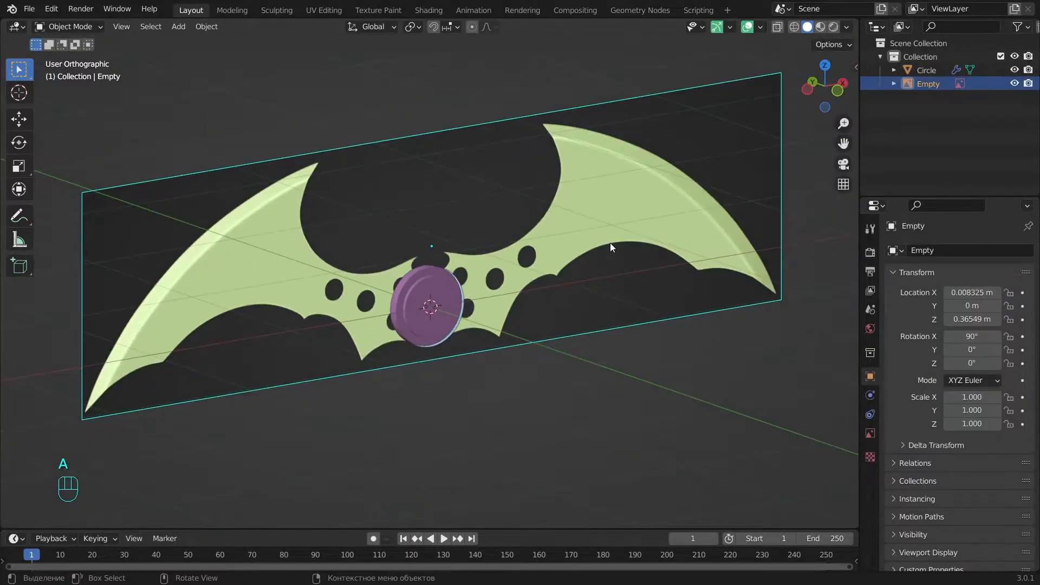
key(g)
key(y)
click(515, 204)
Step: Add a second mesh circle at the origin with 6 vertices
key(KP_1)
scroll(364, 287, up, 5)
shift+middle_drag(364, 288, 570, 288)
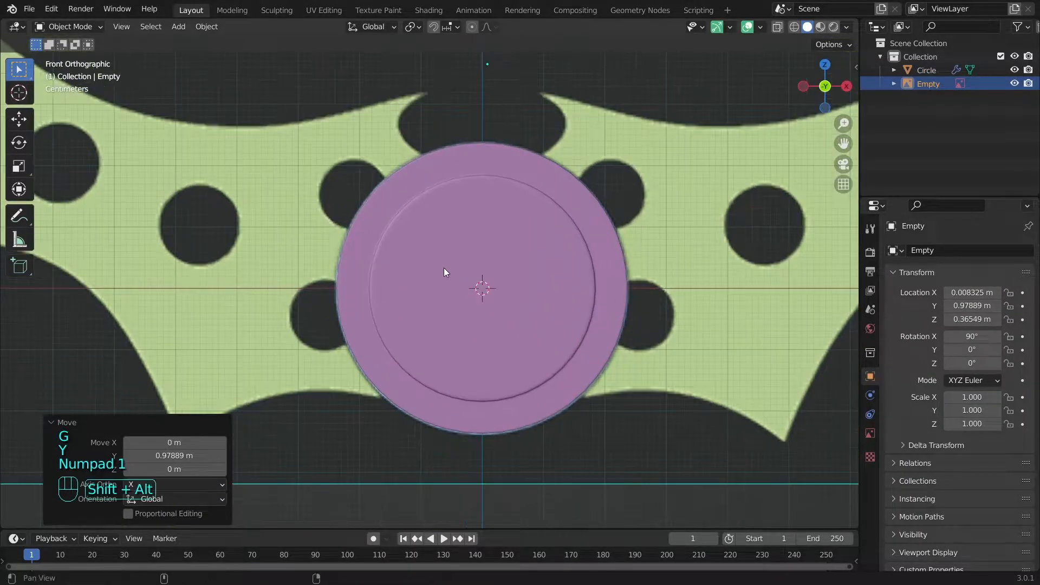
scroll(447, 271, down, 3)
key(shift+a)
mouse_move(347, 190)
click(407, 216)
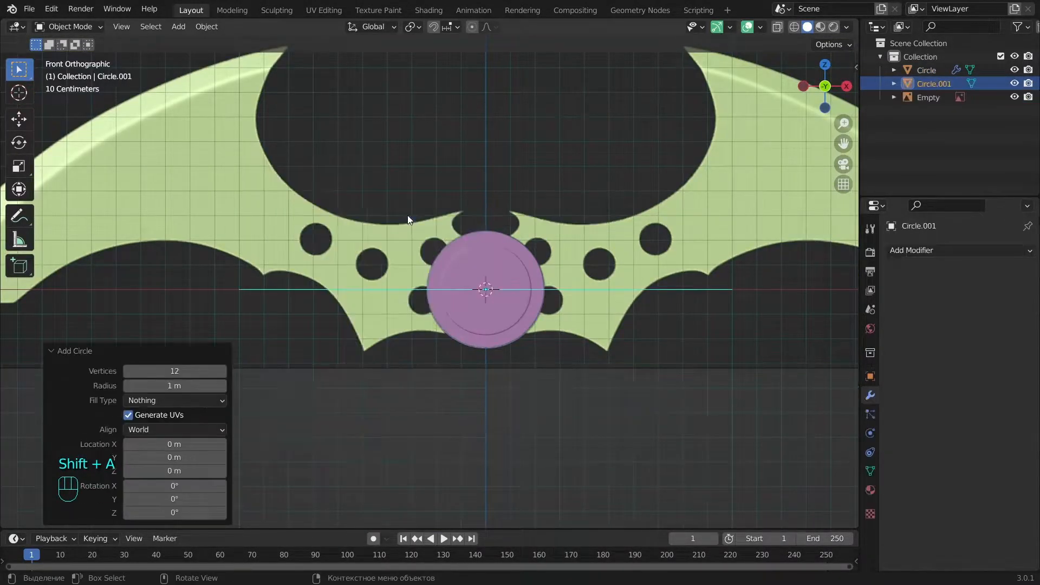
drag(214, 371, 186, 369)
Step: Rotate the six-vertex circle 90° around the X axis
key(r)
key(x)
key(KP_9)
key(KP_0)
key(Return)
Step: Place the six-vertex circle over the leftmost round hole of the reference and scale it to about 0.102
key(g)
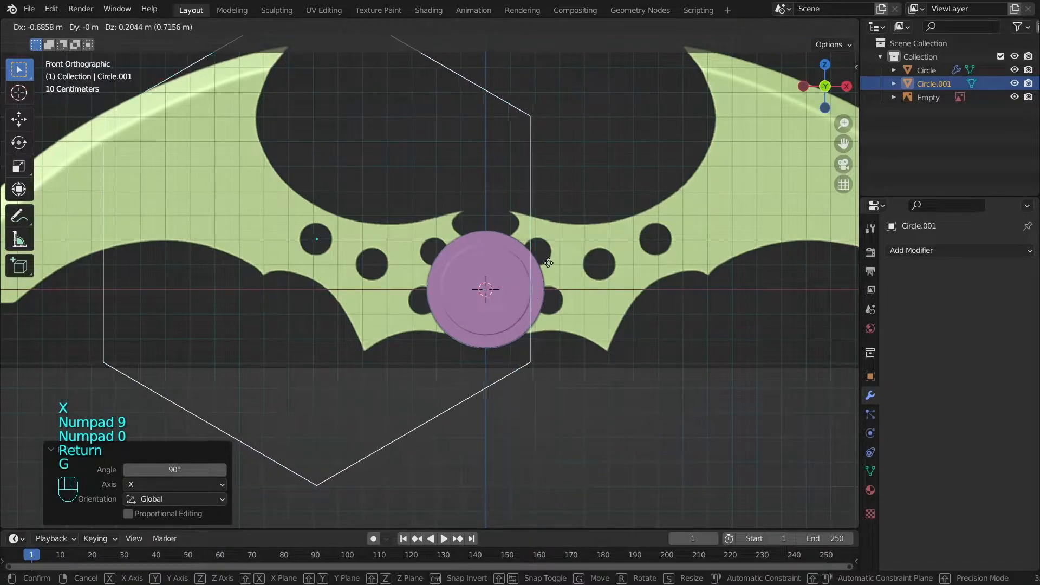
click(548, 263)
key(s)
click(340, 250)
scroll(352, 253, up, 3)
alt+shift+drag(417, 264, 499, 304)
key(g)
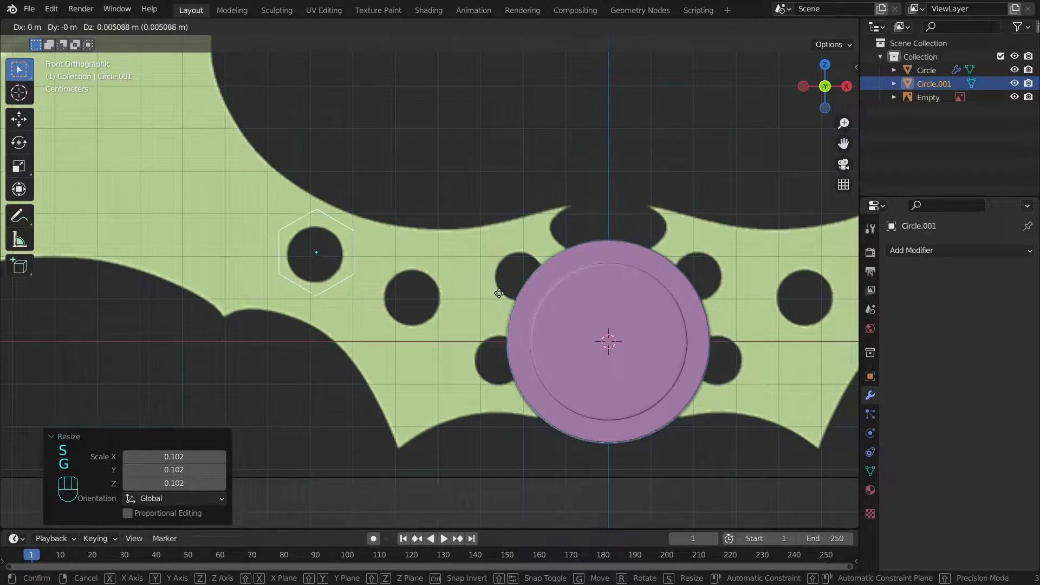
click(499, 293)
Step: Give the hole circle a Subdivision Surface modifier at viewport level 2 and fit it to the hole, scaling by about 0.86
click(916, 250)
click(775, 496)
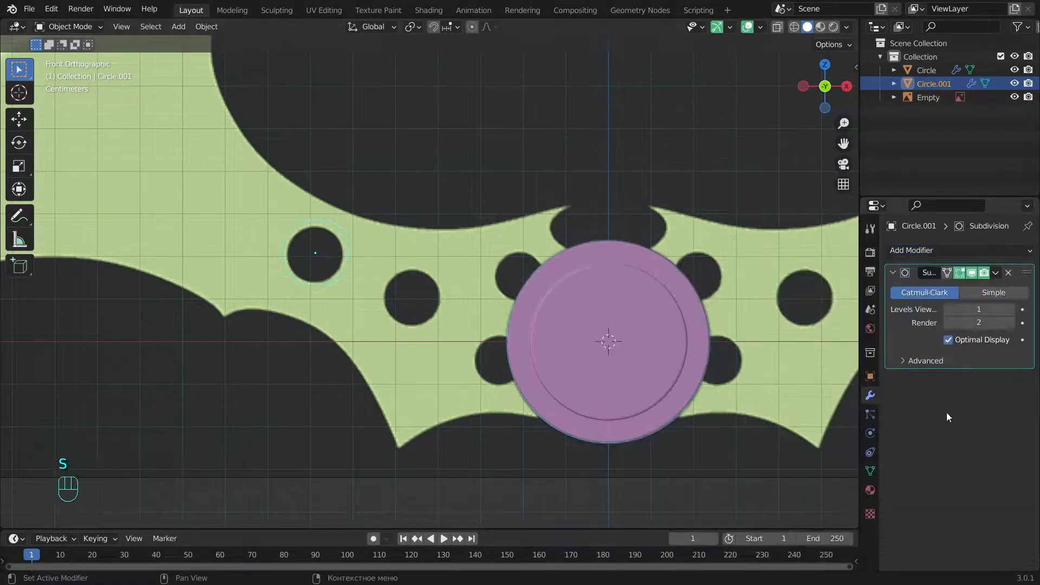
scroll(383, 221, up, 4)
alt+shift+drag(384, 221, 469, 278)
key(g)
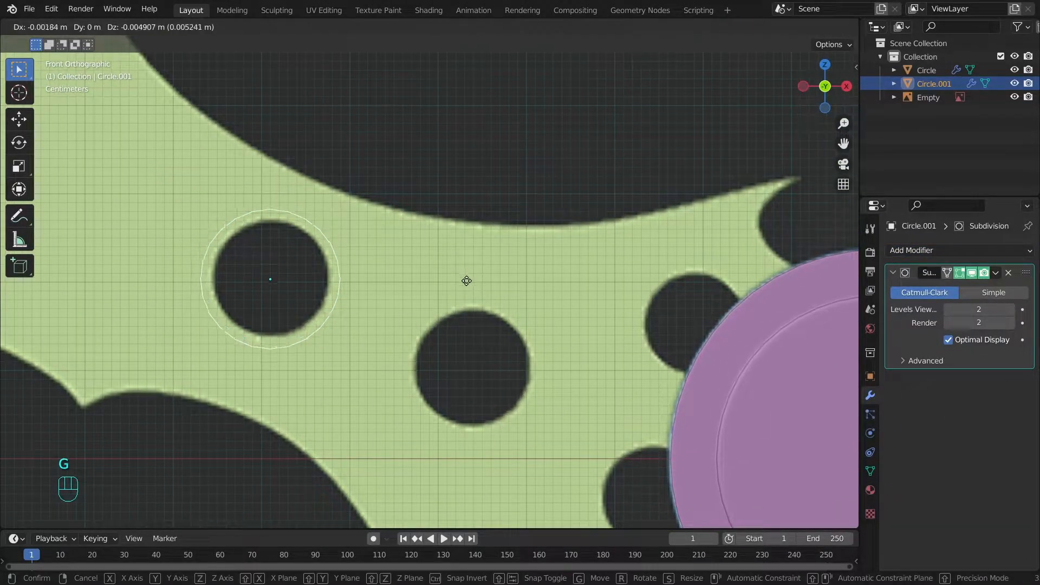
click(472, 280)
key(s)
click(459, 268)
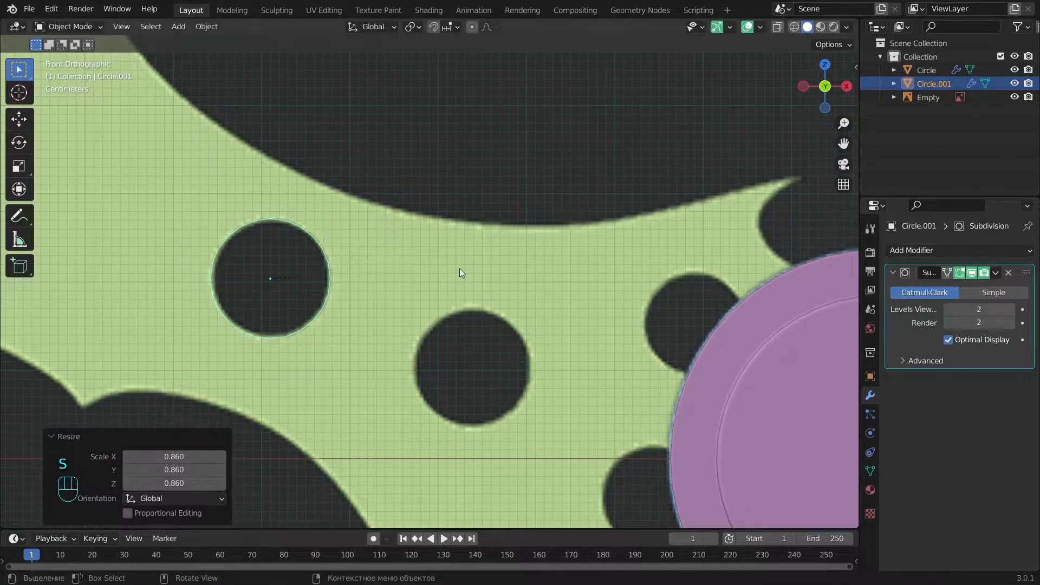
key(z)
key(Tab)
key(Tab)
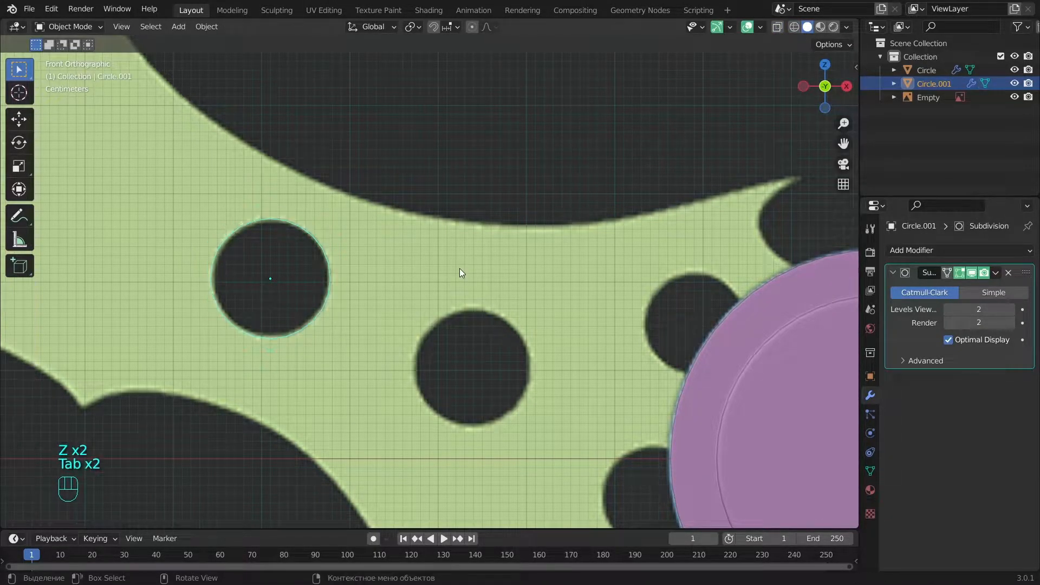
Step: Duplicate the hole circle onto the second hole and the lower hole beside the disc, scaling the latter copy by about 0.88
key(shift+d)
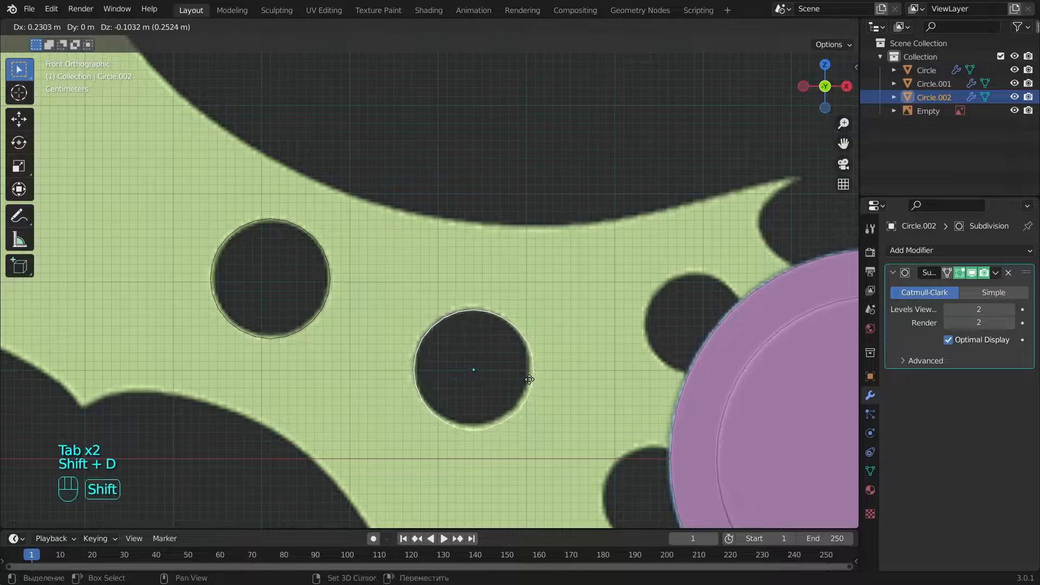
click(522, 361)
shift+middle_drag(541, 366, 406, 257)
key(shift+d)
click(575, 383)
key(s)
click(551, 394)
key(g)
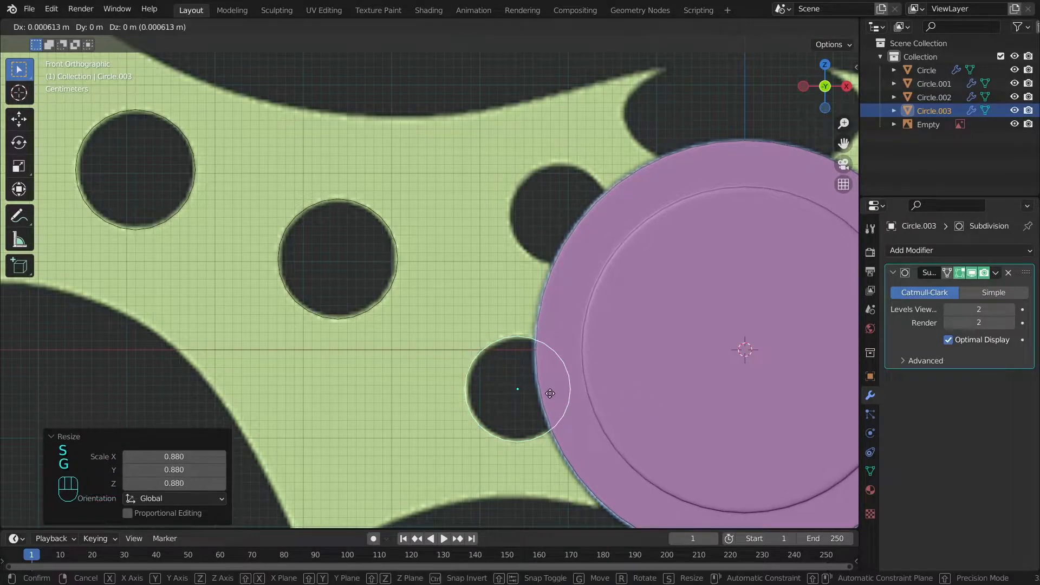
click(551, 393)
Step: Duplicate the hole circle onto the upper hole beside the disc and scale the copy by about 0.954
shift+middle_drag(575, 321, 542, 409)
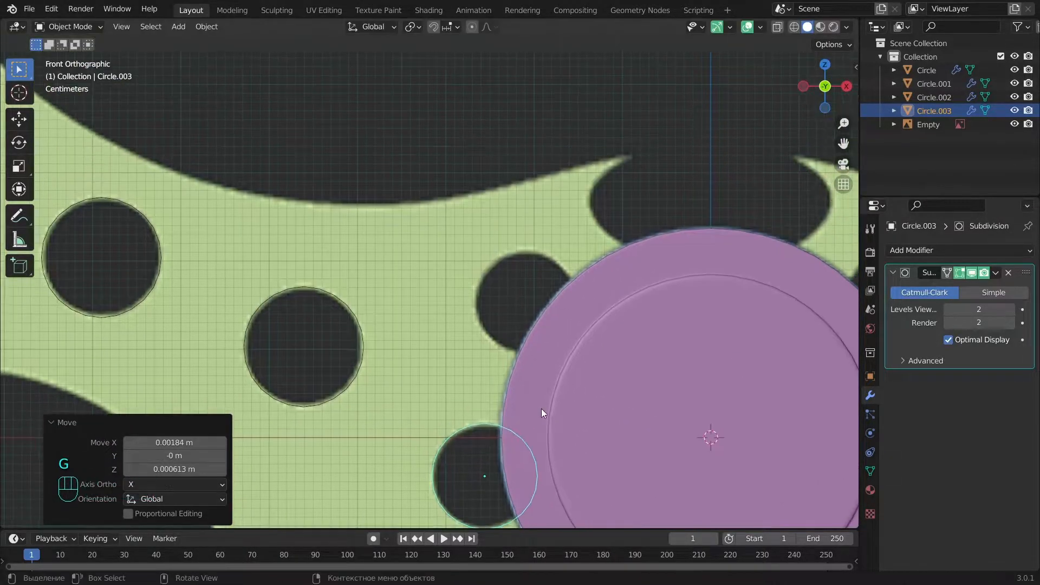
key(shift+d)
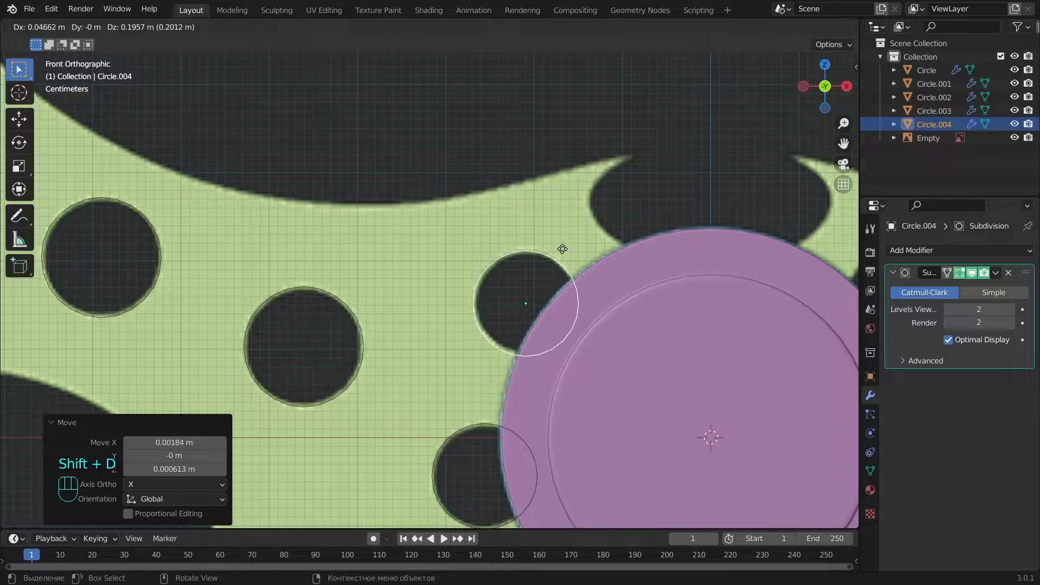
click(562, 249)
key(s)
click(609, 252)
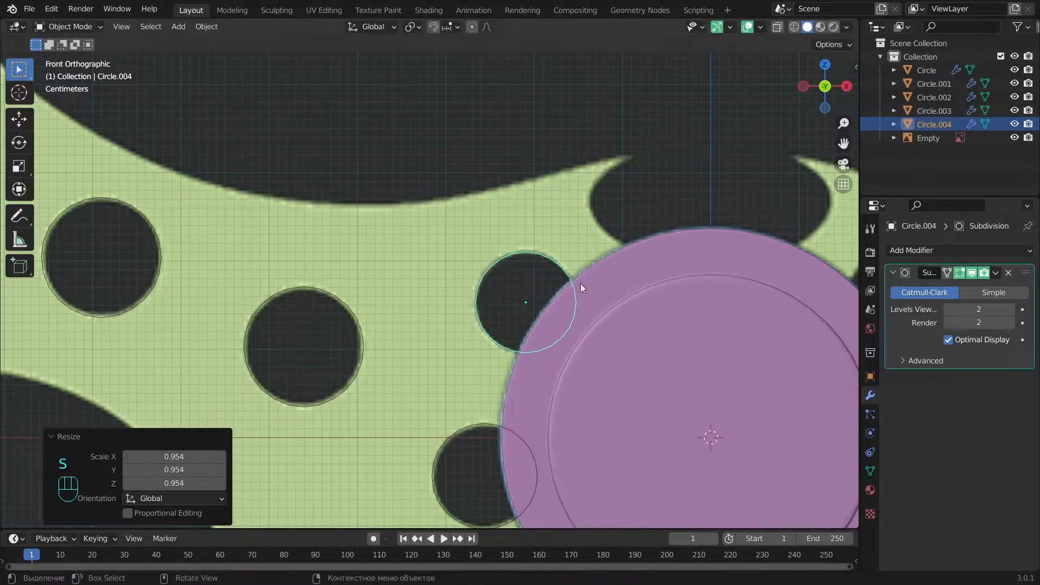
Step: Join the four hole circles into one object with the leftmost circle as the active one
key(a)
click(550, 260)
shift+click(465, 427)
shift+click(340, 300)
shift+click(159, 246)
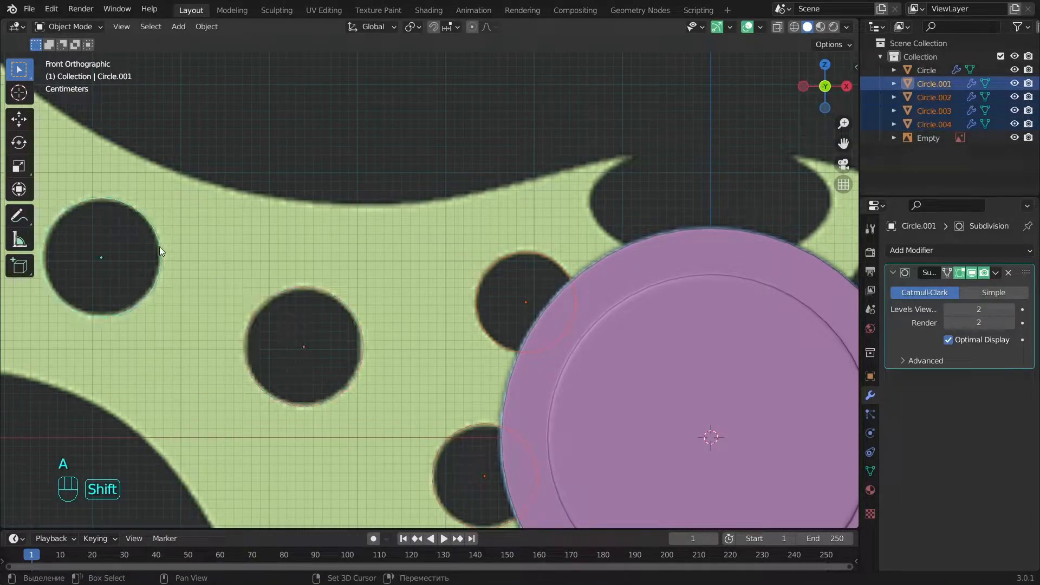
key(ctrl+j)
key(Tab)
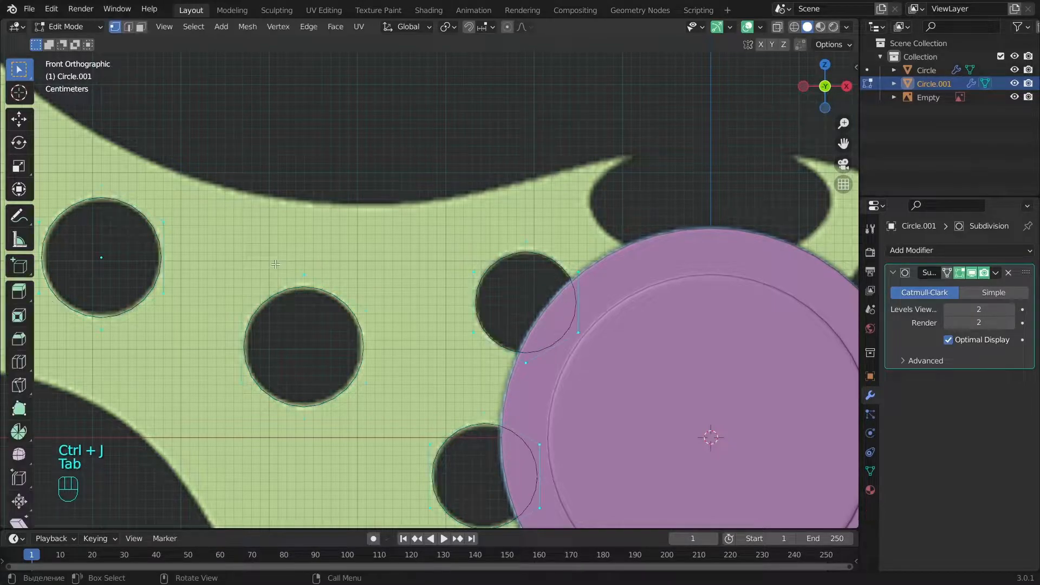
key(Tab)
Step: Set the joined hole object's origin to the 3D cursor
right_click(542, 309)
mouse_move(515, 419)
click(601, 443)
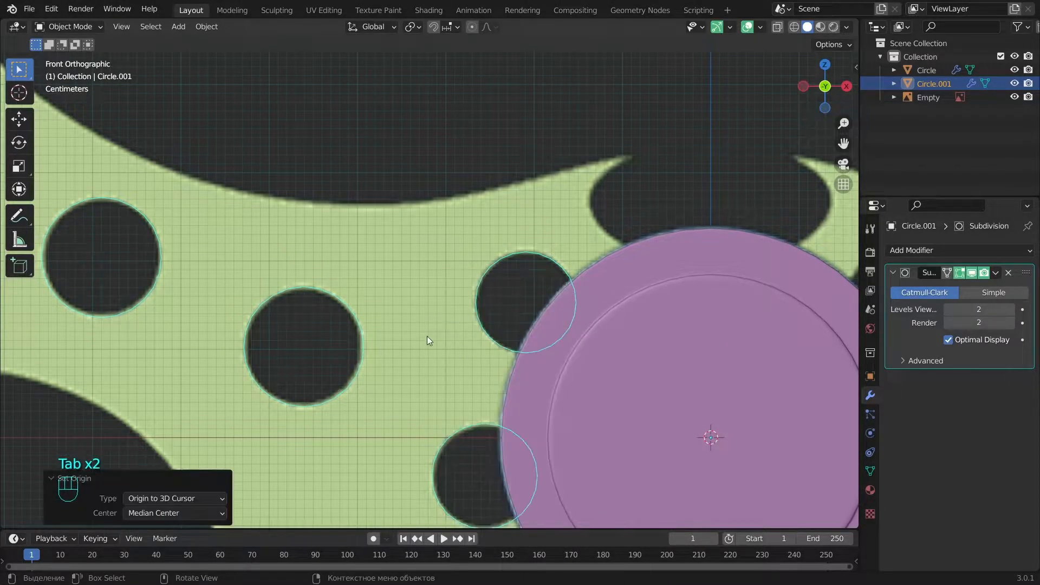
Step: In Edit Mode, duplicate one hole vertex and place the copy on the tip of the blade's lower spike beside the disc
key(Tab)
scroll(223, 264, down, 5)
scroll(211, 261, up, 3)
alt+shift+drag(209, 261, 294, 170)
key(shift+d)
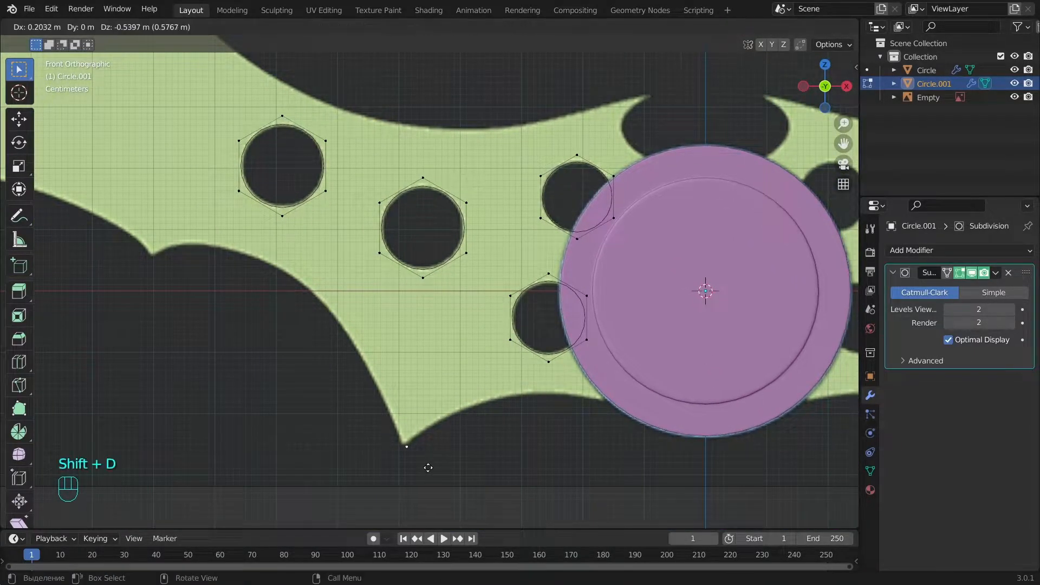
click(425, 465)
scroll(429, 468, up, 3)
key(g)
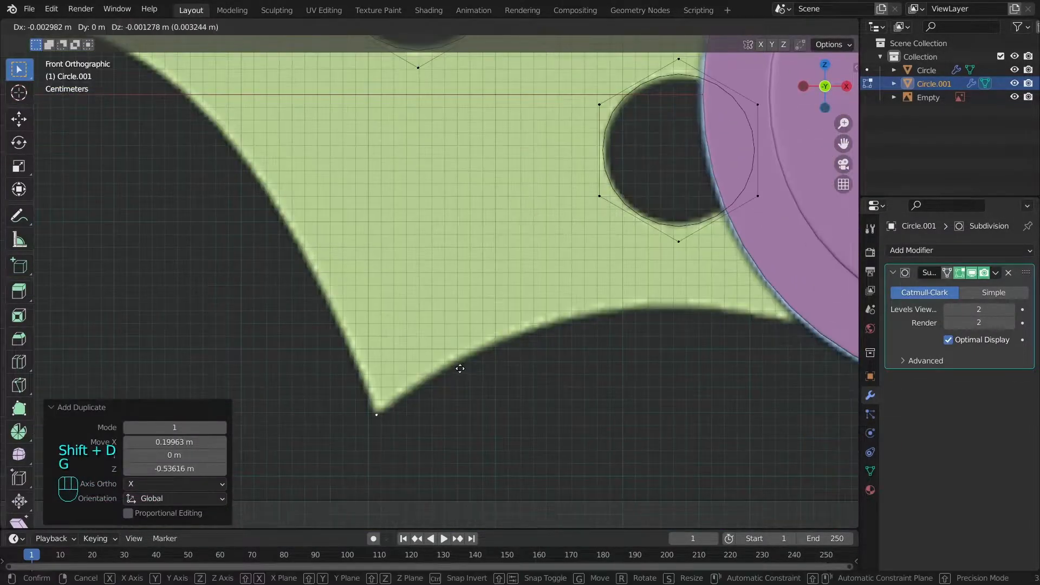
click(460, 371)
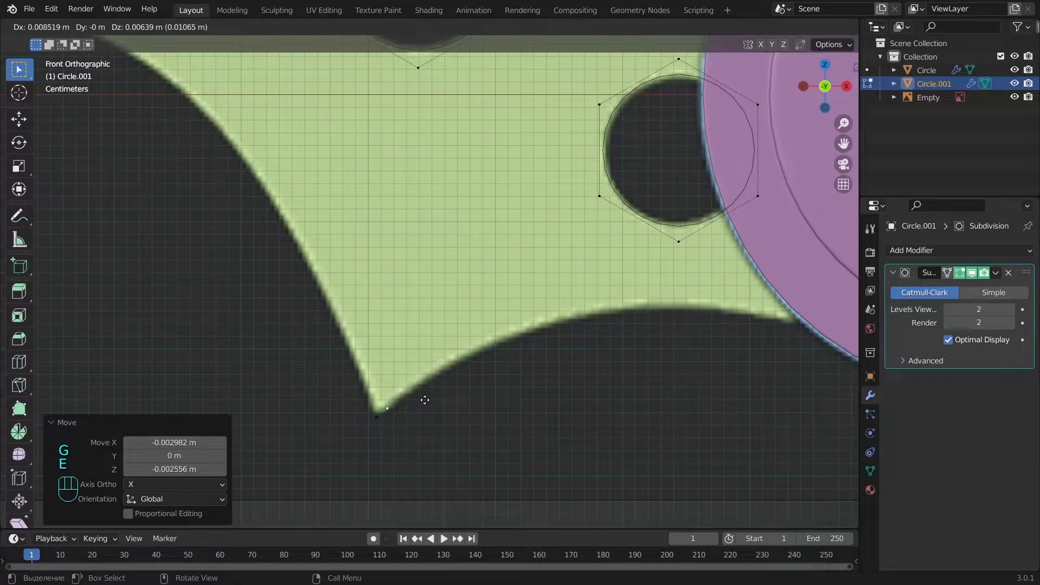
Step: Extrude short edges to both sides of the spike tip and continue the outline along the curved lower edge to the disc
click(425, 400)
click(378, 416)
key(e)
click(379, 389)
click(391, 405)
key(e)
click(480, 350)
key(e)
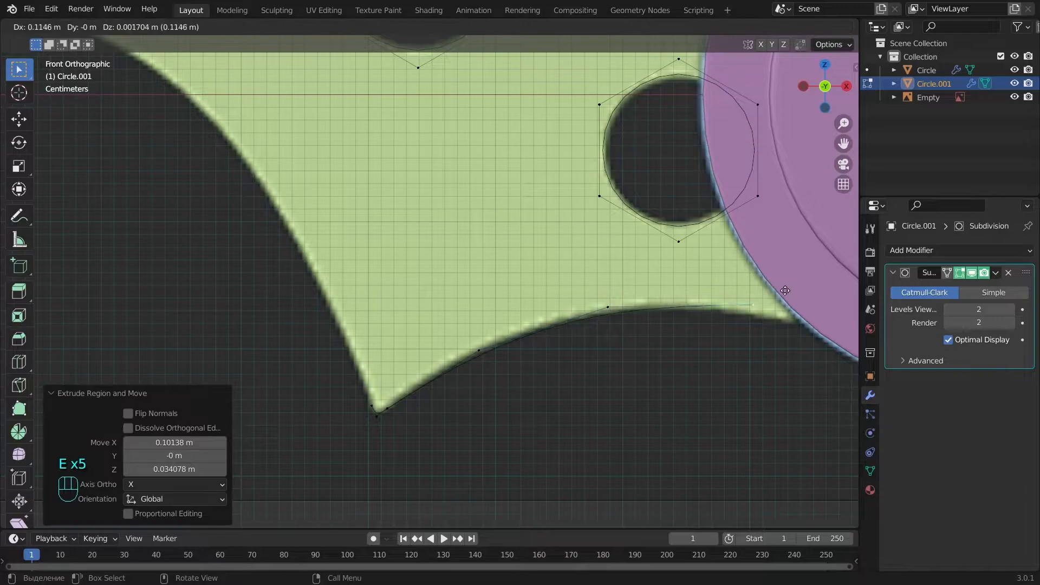
click(29, 333)
Step: Move the lower edge's vertices between the spike and the disc so the smoothed curve follows the reference
click(478, 343)
key(g)
click(479, 334)
click(608, 305)
key(g)
click(608, 304)
click(755, 302)
key(g)
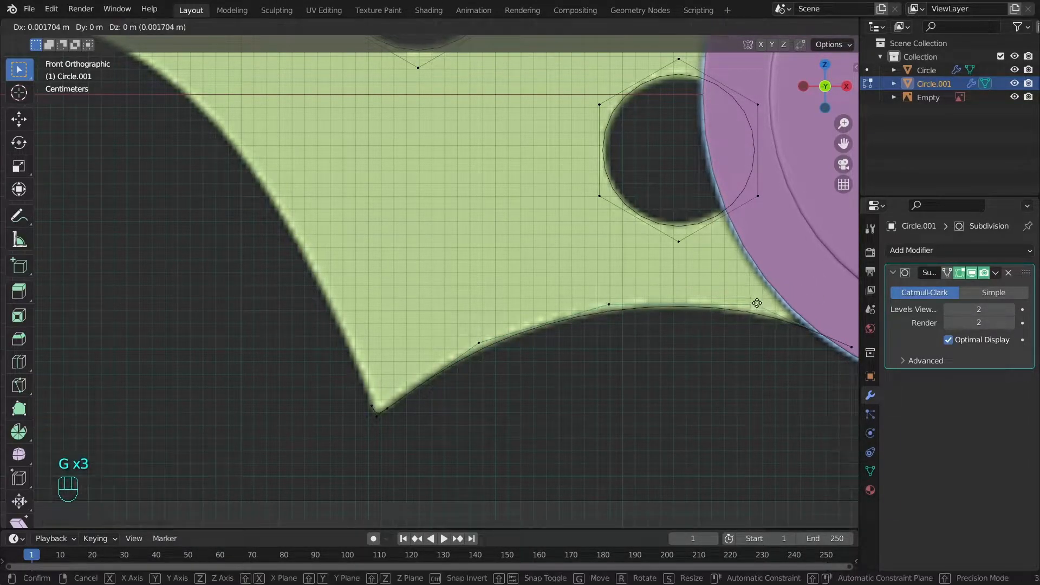
click(757, 302)
alt+shift+drag(851, 336, 733, 332)
click(748, 343)
key(g)
click(753, 343)
Step: Extrude the outline from the spike's outer side up along the concave edge below the round holes
click(251, 400)
alt+shift+drag(250, 371, 336, 413)
key(e)
click(280, 284)
alt+shift+drag(283, 294, 369, 380)
key(e)
click(282, 245)
alt+shift+drag(284, 293, 431, 365)
key(e)
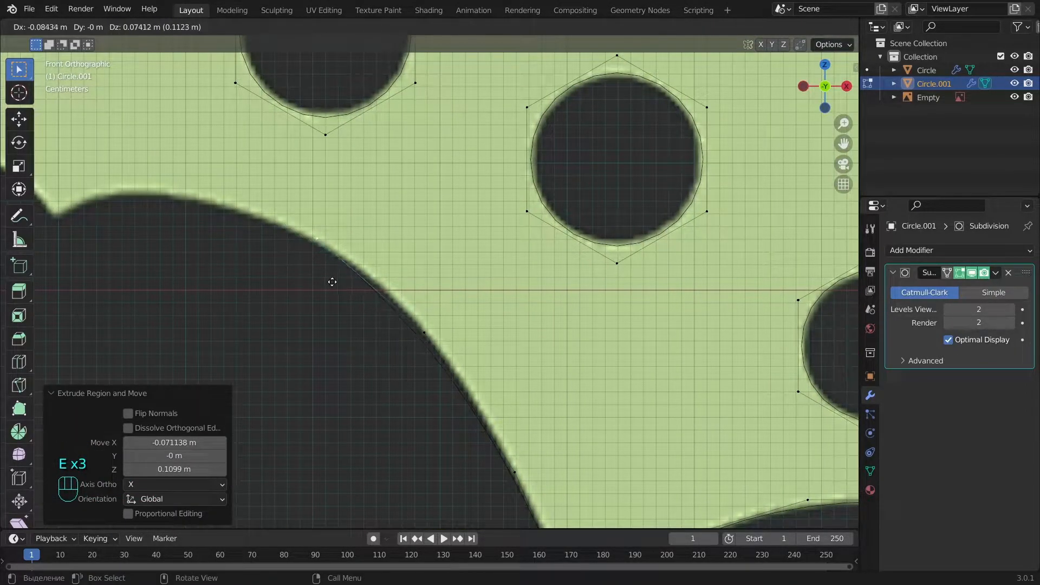
click(391, 320)
Step: Move the newly extruded vertices of the concave edge to fit the reference curve
scroll(428, 283, down, 1)
key(g)
click(469, 313)
key(g)
click(514, 439)
Step: Extrude the outline towards the small cusp and adjust the last two vertices to the reference edge
alt+shift+drag(190, 193, 373, 276)
key(e)
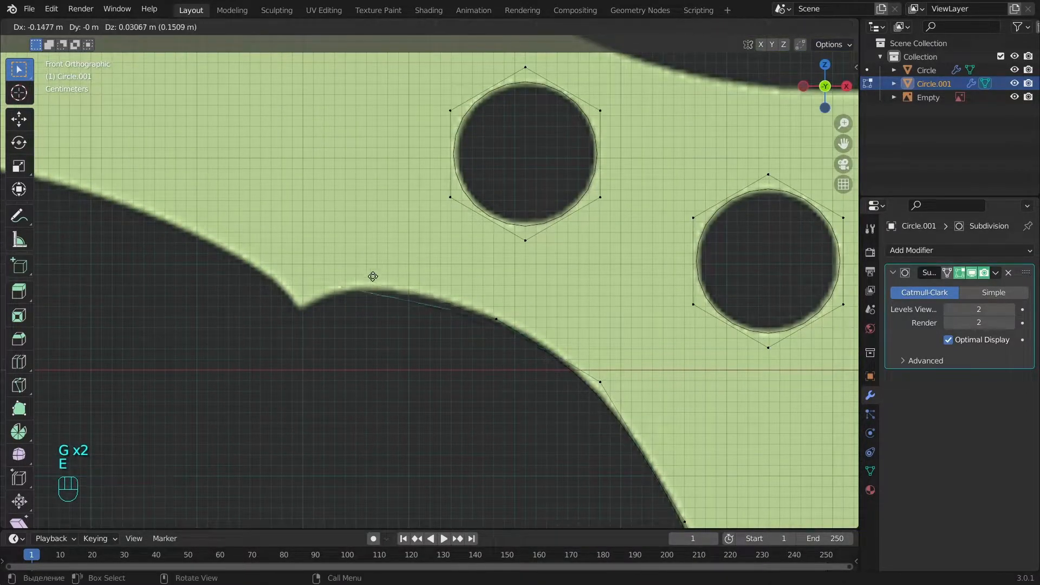
click(367, 281)
key(g)
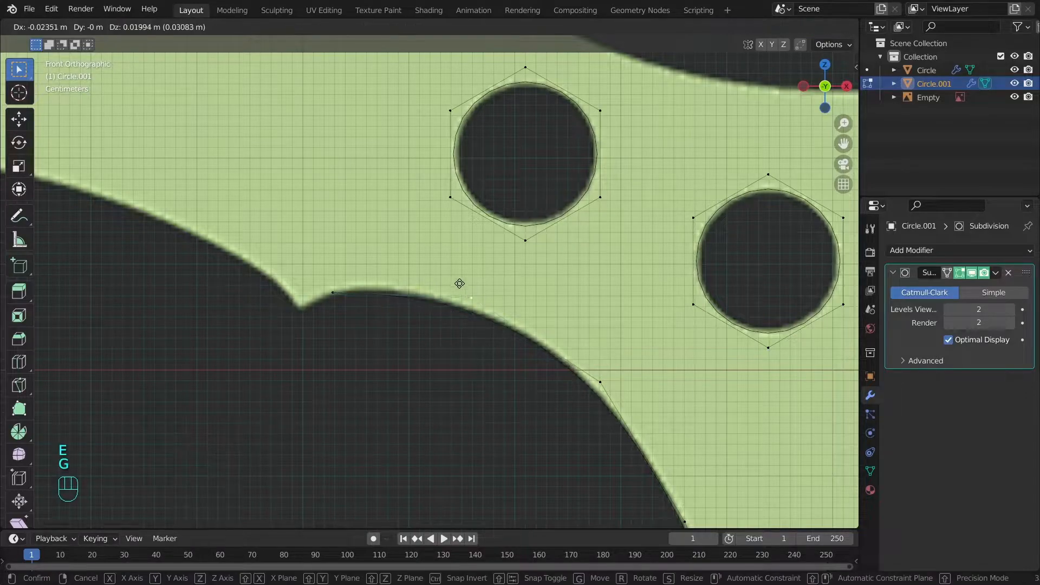
click(461, 283)
scroll(462, 283, up, 2)
key(g)
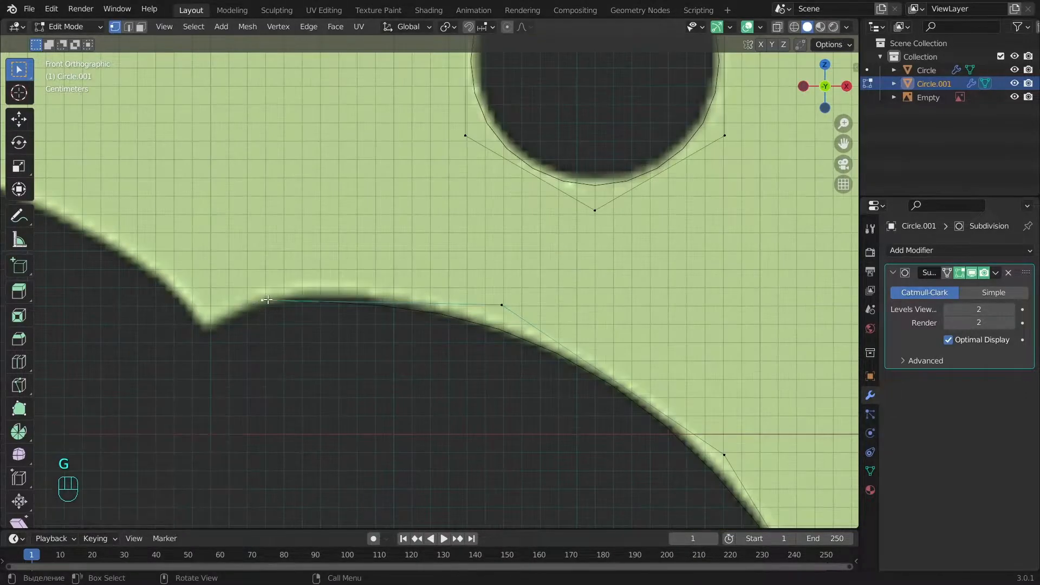
click(308, 324)
Step: Extrude the outline down to the tip of the small cusp
key(e)
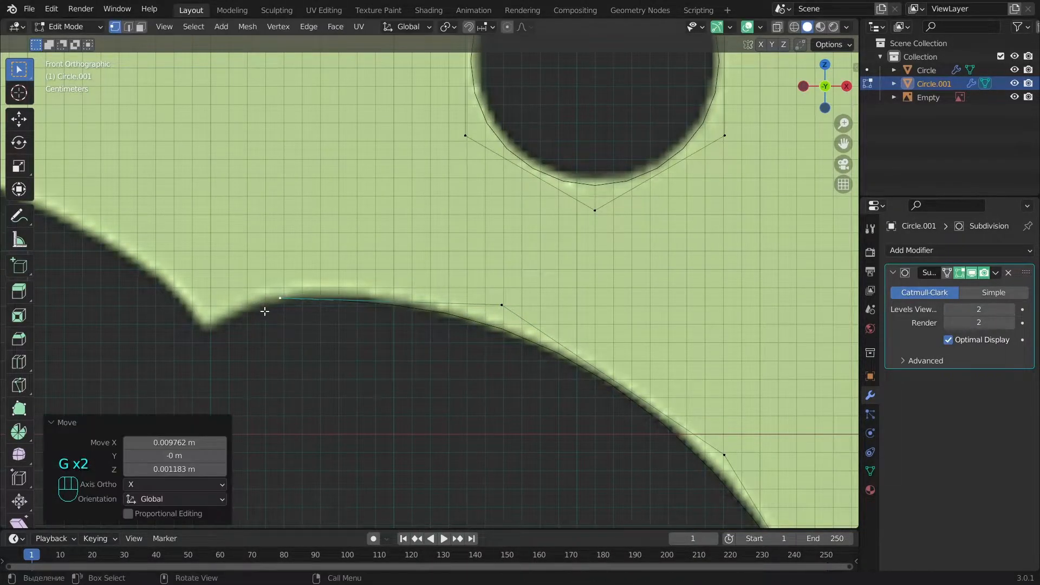
click(254, 335)
key(e)
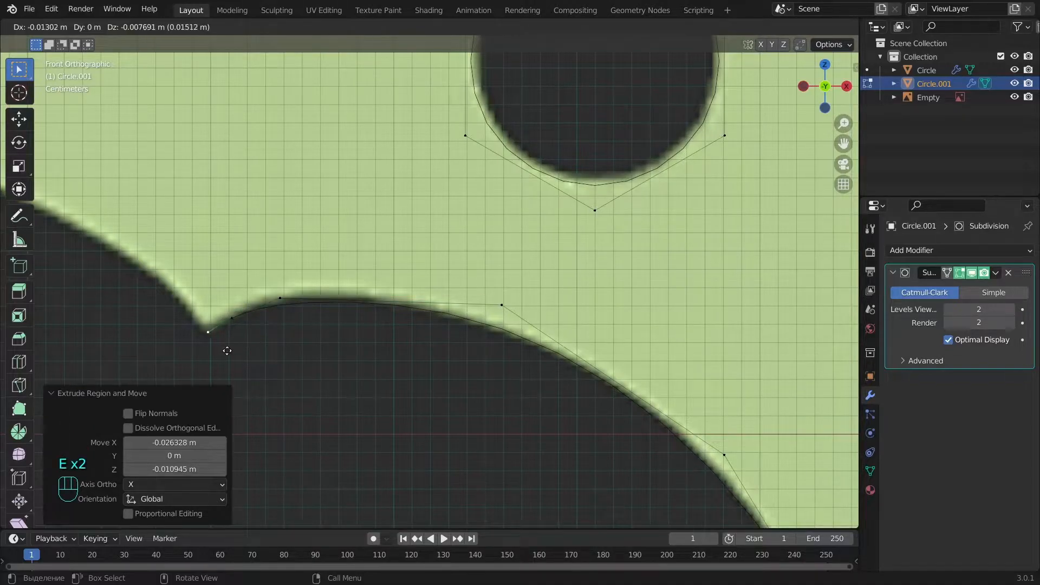
click(208, 328)
Step: Extrude the outline from the small cusp across the wide arch to the corner at its outer end
shift+middle_drag(237, 329, 432, 363)
scroll(432, 364, down, 5)
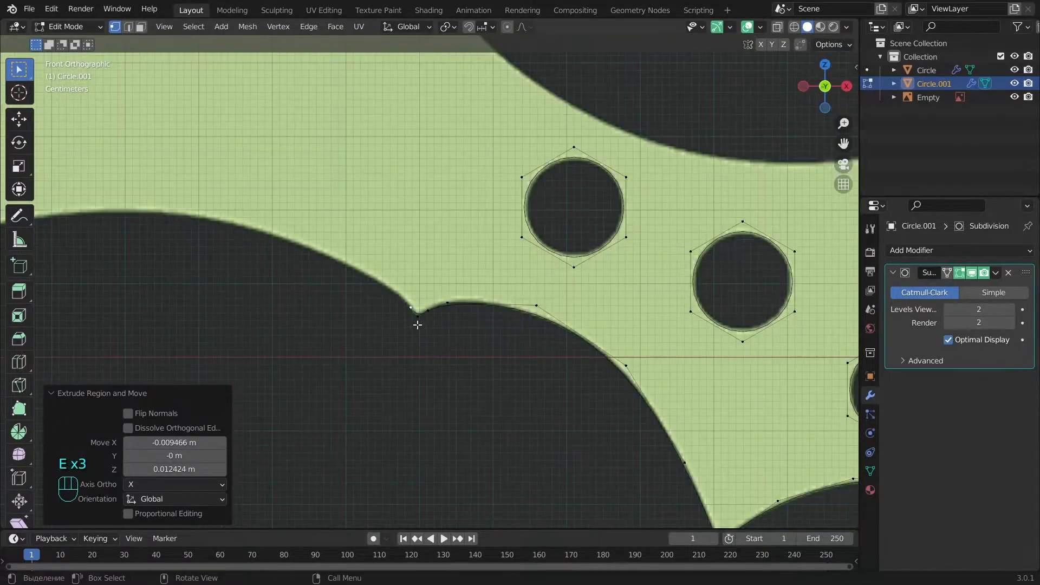
key(e)
click(89, 225)
alt+shift+drag(144, 265, 529, 260)
key(e)
click(242, 341)
alt+shift+drag(243, 330, 456, 249)
key(e)
click(362, 330)
Step: Move the wide arch's two upper vertices onto the reference edge
click(414, 209)
alt+shift+drag(530, 243, 478, 332)
key(g)
click(485, 313)
click(631, 212)
key(g)
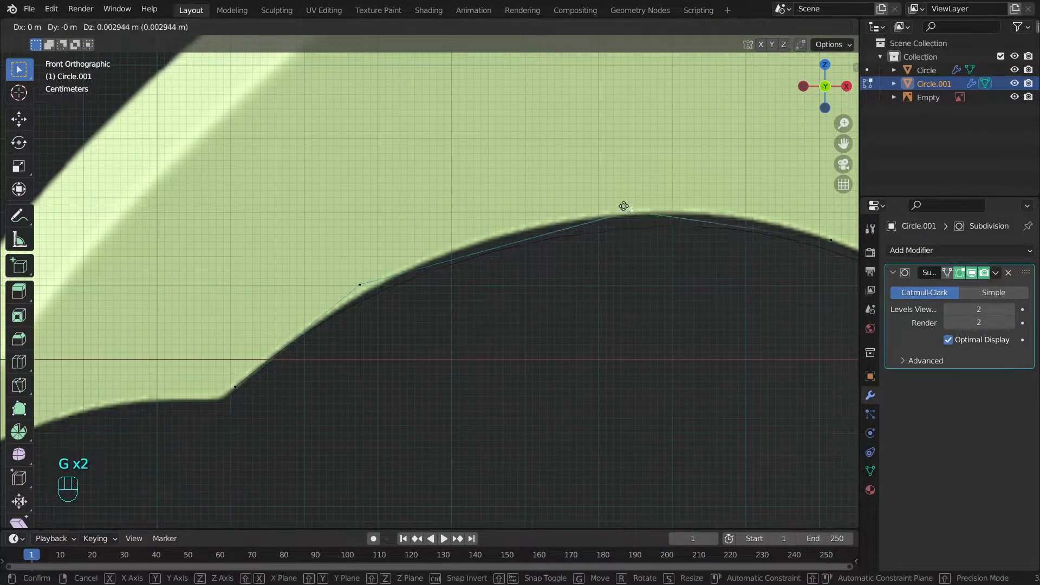
click(617, 193)
Step: Refine the positions of the wide arch's outer, crest and inner vertices against the reference edge
click(378, 281)
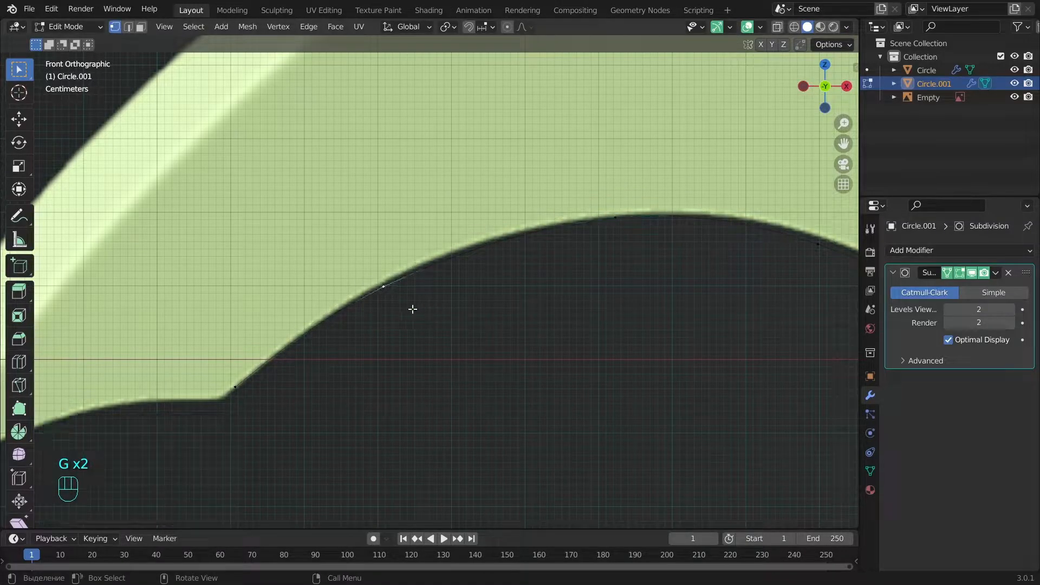
key(g)
click(433, 287)
click(630, 212)
key(g)
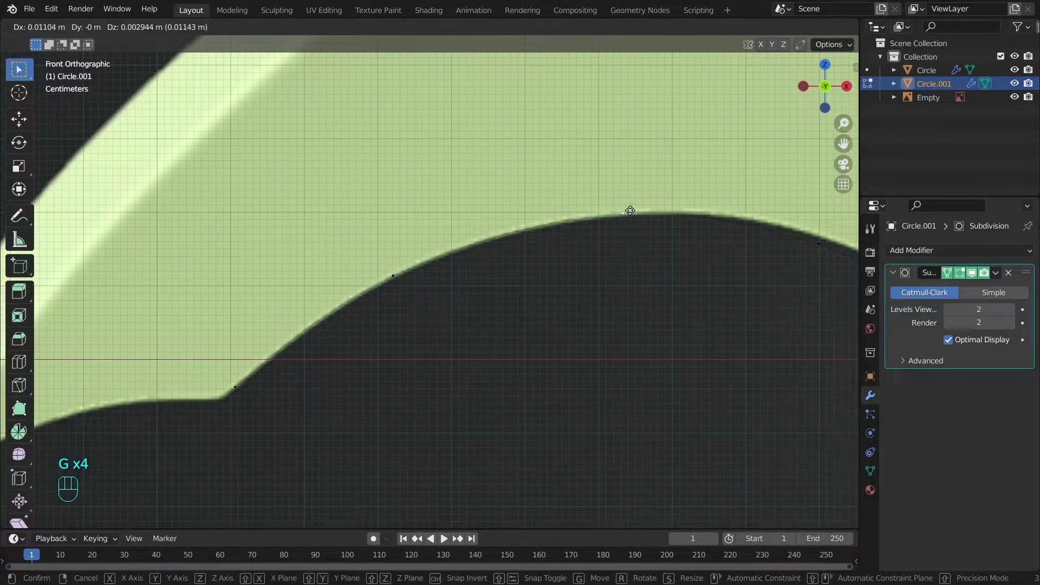
click(630, 212)
alt+shift+drag(806, 255, 492, 281)
click(527, 266)
key(g)
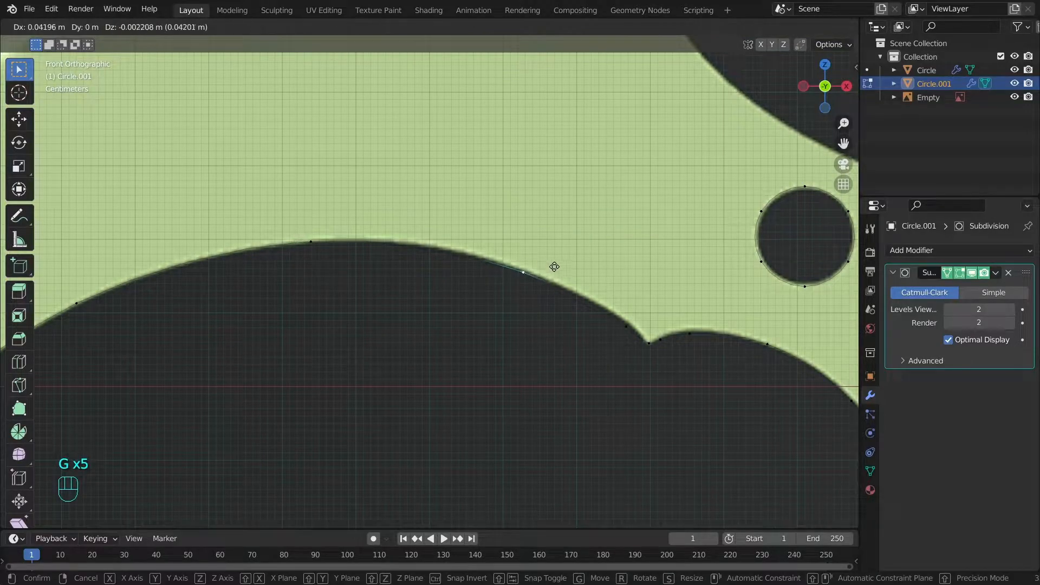
click(552, 263)
Step: Move the small cusp's tip vertex and the vertices on both sides of it to fit the reference
alt+shift+drag(635, 368, 536, 348)
scroll(538, 348, up, 4)
click(636, 336)
key(g)
click(648, 303)
click(681, 379)
key(g)
click(676, 386)
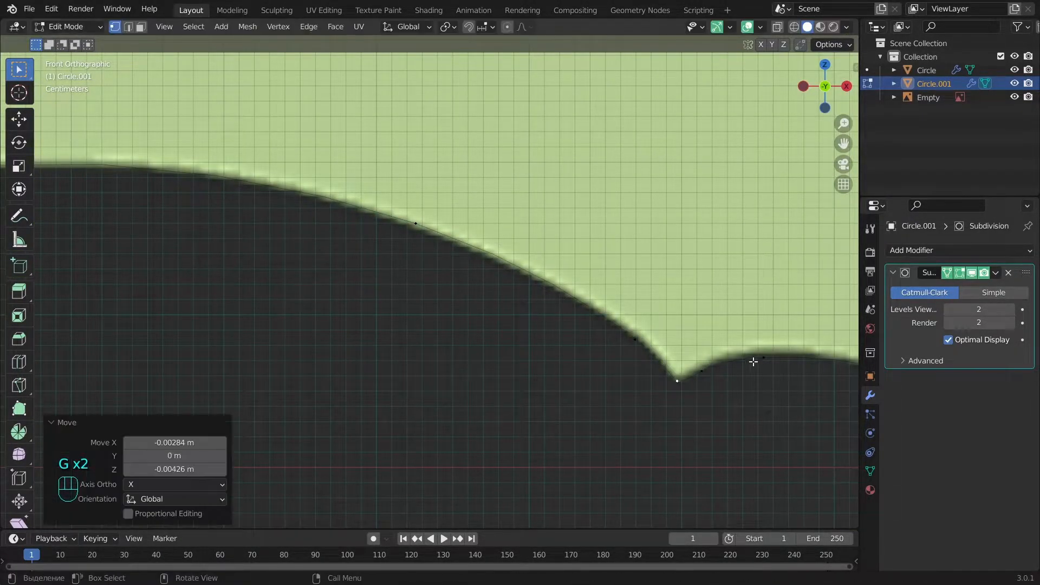
alt+shift+drag(753, 362, 585, 365)
click(595, 357)
key(g)
click(611, 385)
Step: Reposition the vertex on the cusp's outer side, turning the modifier's On Cage display off and back on
click(946, 273)
click(498, 362)
key(g)
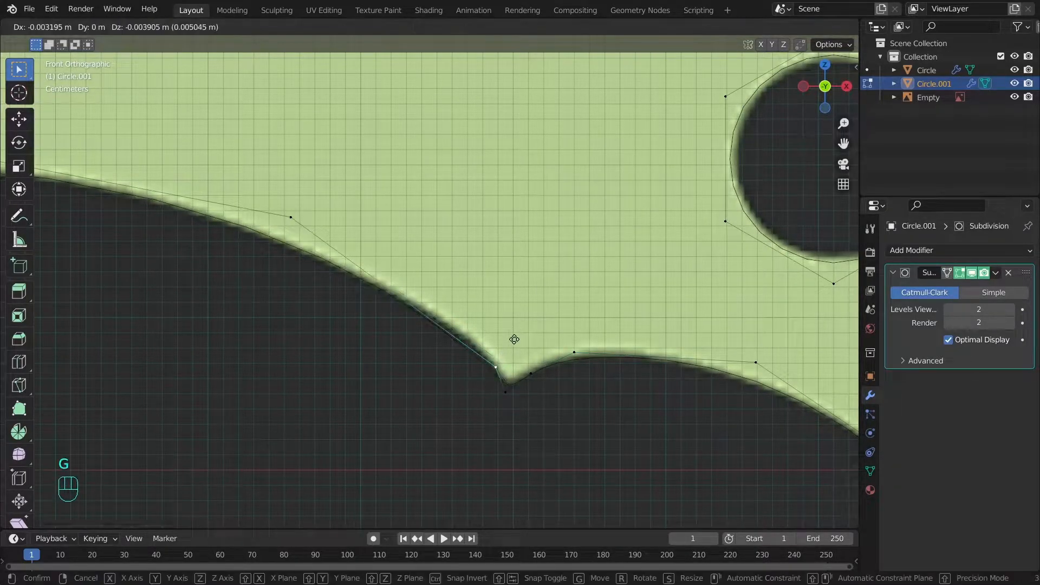
click(512, 338)
click(947, 273)
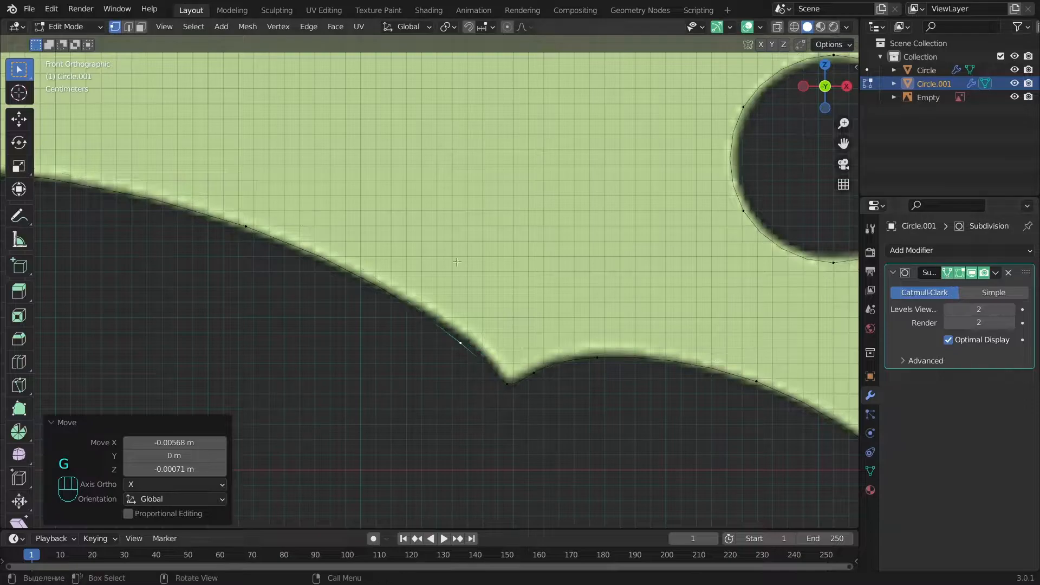
key(g)
click(459, 349)
shift+middle_drag(458, 349, 525, 372)
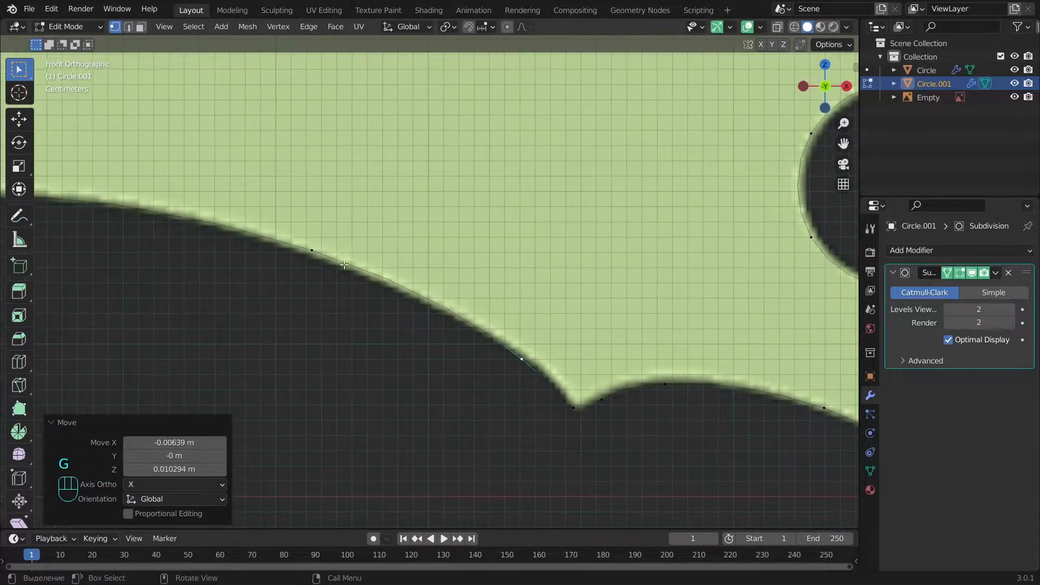
Step: Readjust the wide arch's inner and crest vertices so the curve matches the reference edge
click(320, 266)
scroll(328, 287, down, 3)
key(g)
click(297, 279)
alt+shift+drag(181, 260, 447, 316)
click(375, 288)
key(g)
click(371, 324)
Step: Turn off the Subdivision modifier's viewport and render display and extrude the outline around the arch's outer corner
shift+middle_drag(136, 401, 639, 282)
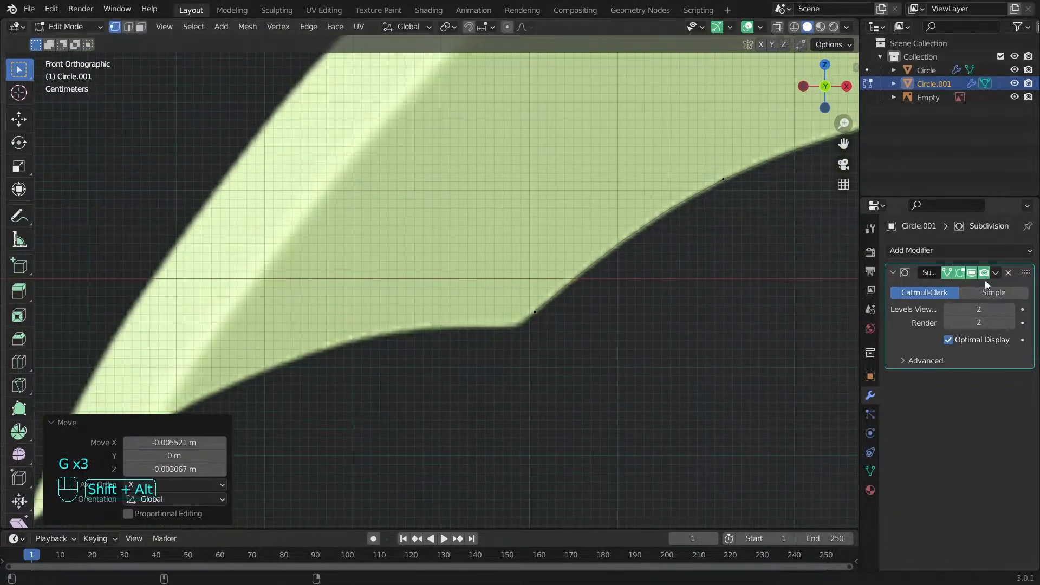
drag(980, 271, 975, 273)
click(533, 325)
scroll(557, 351, up, 4)
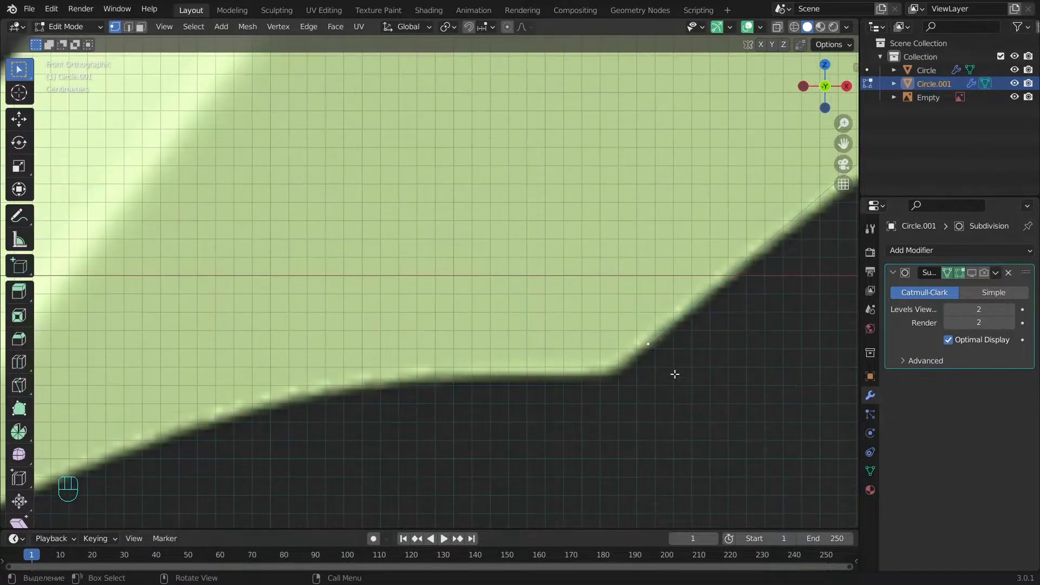
key(e)
click(639, 407)
key(e)
click(586, 406)
Step: Extrude the outline along the wing's curved lower edge down to its outer tip
alt+shift+drag(491, 425, 588, 402)
scroll(637, 390, down, 4)
key(e)
click(546, 392)
key(e)
click(385, 437)
alt+shift+drag(385, 437, 586, 383)
key(e)
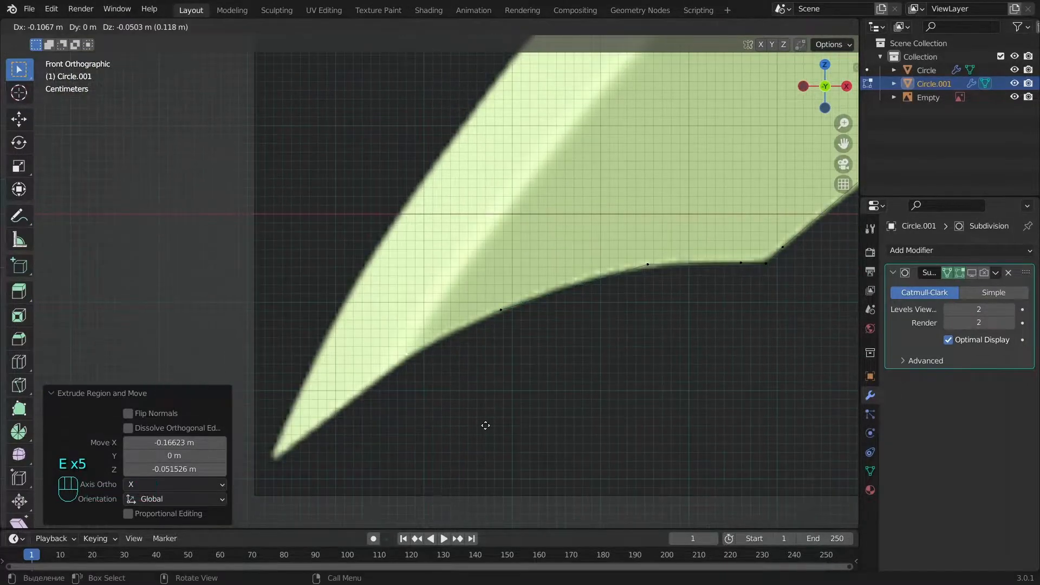
click(479, 432)
key(e)
click(267, 466)
Step: Extrude the outline around the wing's outer tip and up the first stretch of its long upper edge
key(e)
click(338, 307)
key(e)
scroll(338, 307, down, 4)
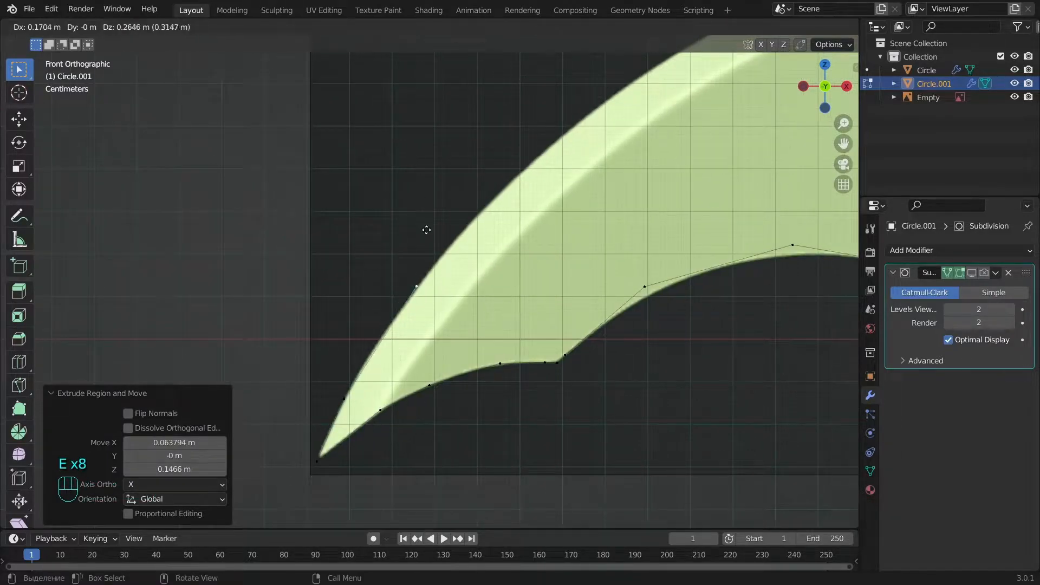
click(426, 230)
alt+shift+drag(527, 180, 475, 316)
key(e)
click(584, 206)
Step: Continue extruding the outline along the wing's long upper edge until just short of the horn's tip
alt+shift+drag(584, 207, 423, 301)
key(e)
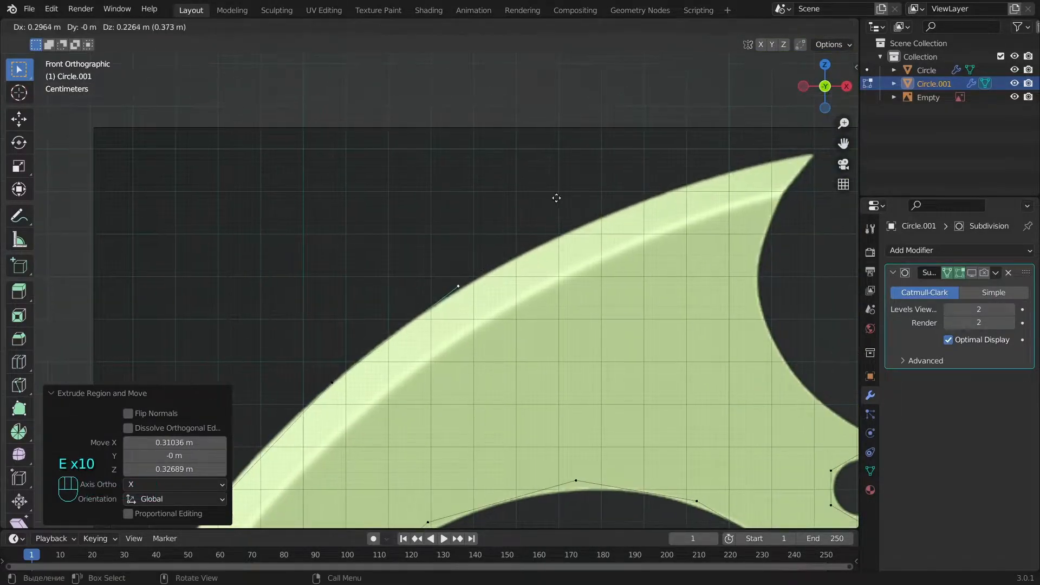
click(581, 190)
key(e)
click(704, 127)
alt+shift+drag(704, 127, 599, 127)
scroll(594, 201, up, 4)
alt+shift+drag(593, 200, 325, 381)
scroll(325, 382, down, 2)
key(e)
click(630, 211)
Step: Extrude the outline around the horn's tip and move the tip vertex onto the reference point
key(e)
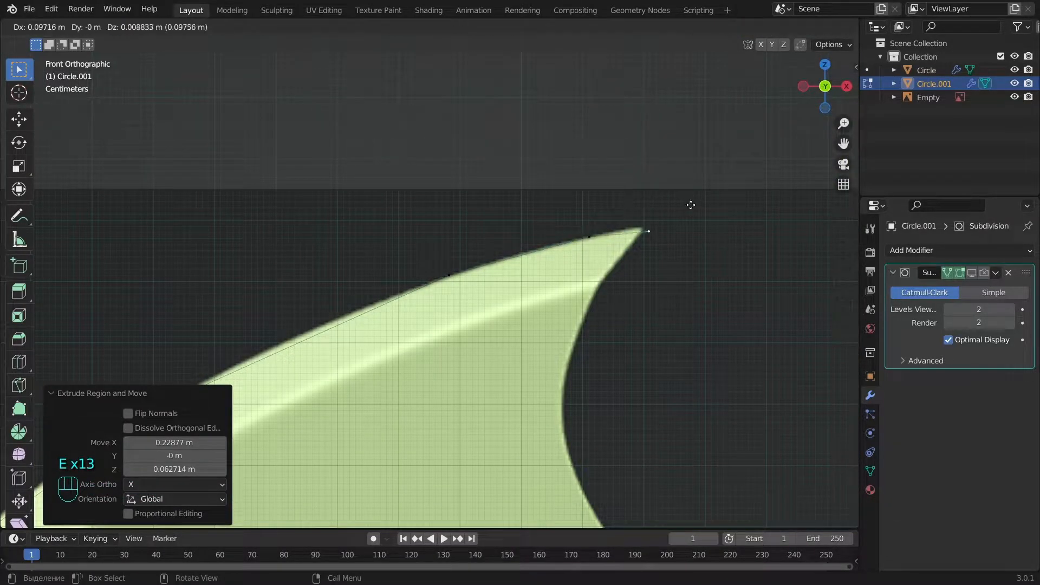
click(694, 198)
key(e)
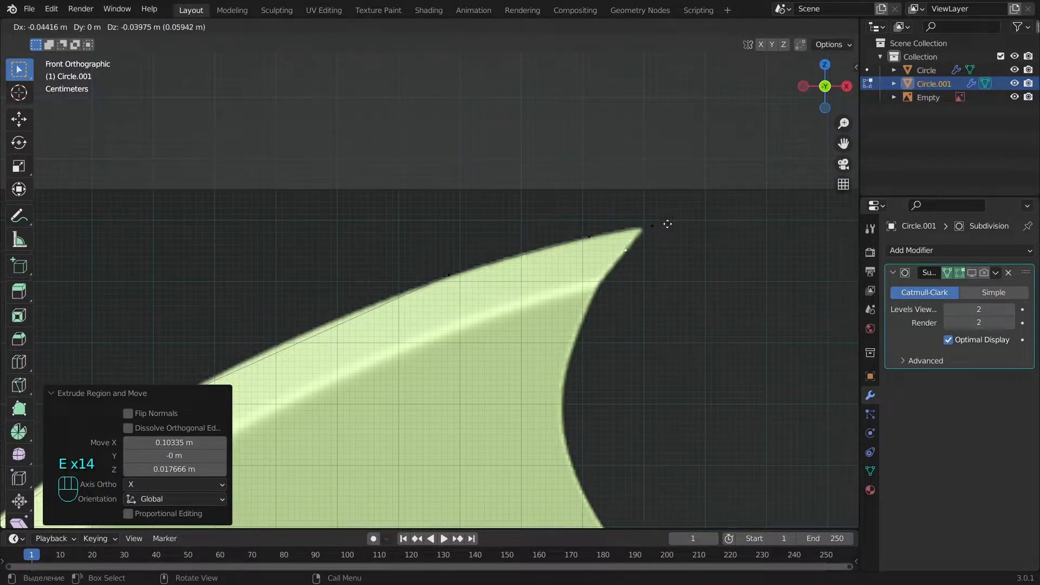
click(643, 253)
click(661, 217)
key(g)
click(653, 219)
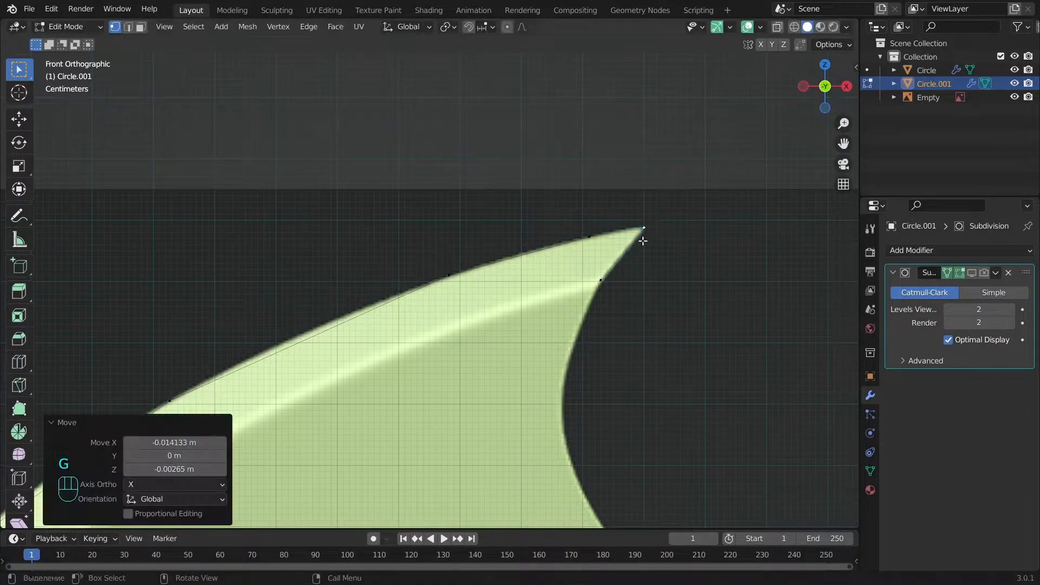
Step: Extrude the outline from below the horn's tip down the inner curve of the large central opening
click(603, 282)
alt+shift+drag(611, 306, 587, 233)
key(e)
click(549, 335)
key(e)
click(559, 407)
key(e)
click(609, 504)
alt+shift+drag(610, 504, 420, 285)
Step: Extrude the outline along the bottom of the large opening to the small spike beside the disc
key(e)
click(506, 355)
key(e)
click(765, 412)
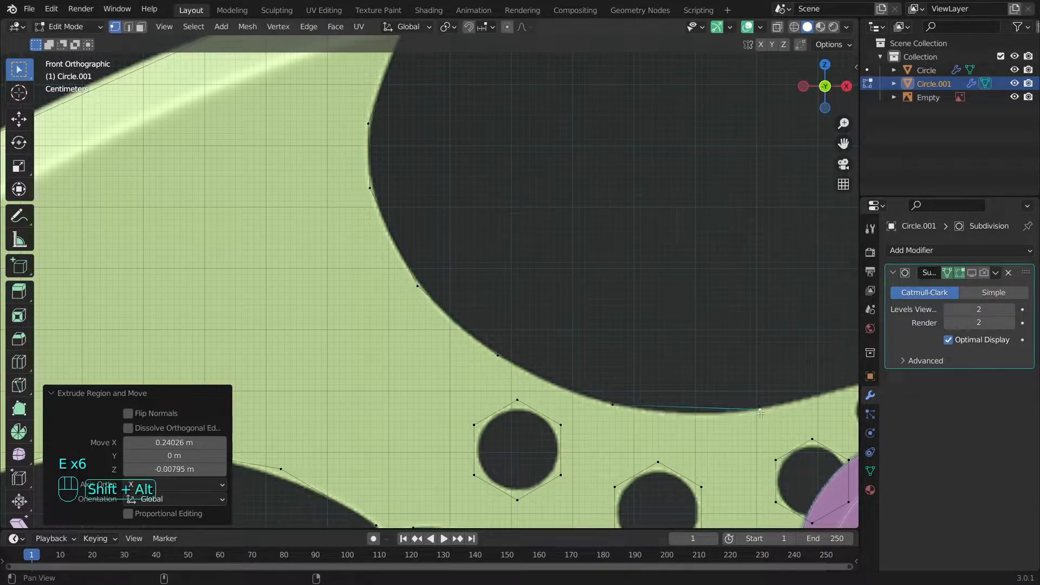
alt+shift+drag(765, 413, 559, 383)
key(e)
click(479, 354)
key(e)
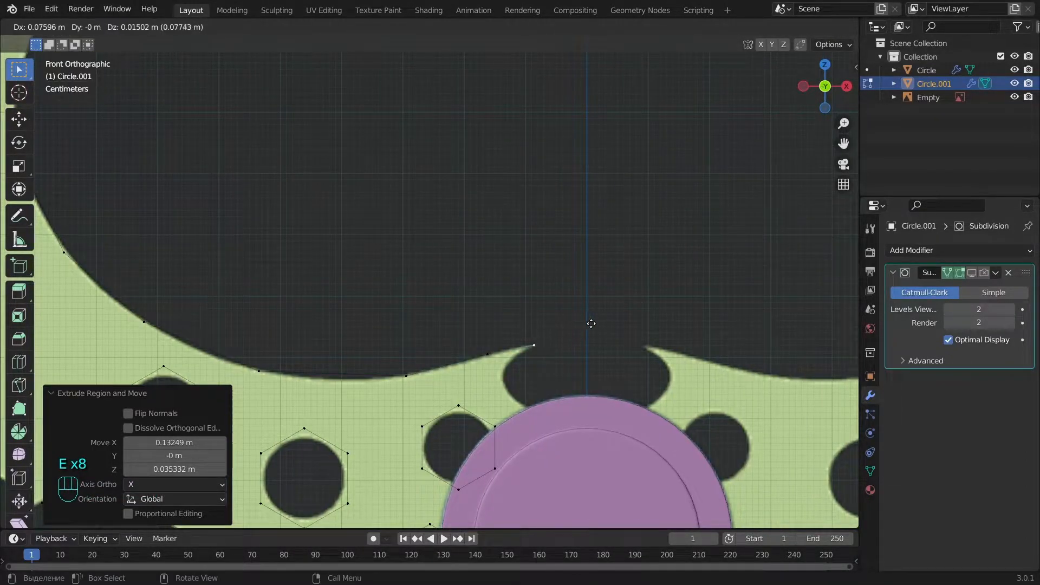
click(591, 324)
Step: Extrude the outline around the small rounded notch under the spike and end it inside the disc
alt+shift+drag(591, 324, 706, 408)
key(e)
click(607, 414)
key(e)
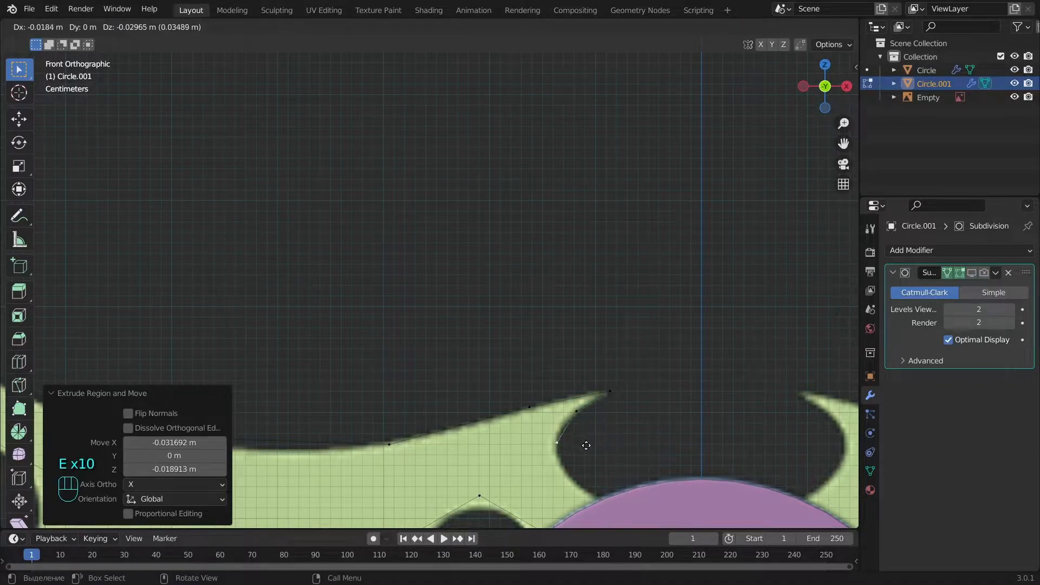
click(621, 502)
key(e)
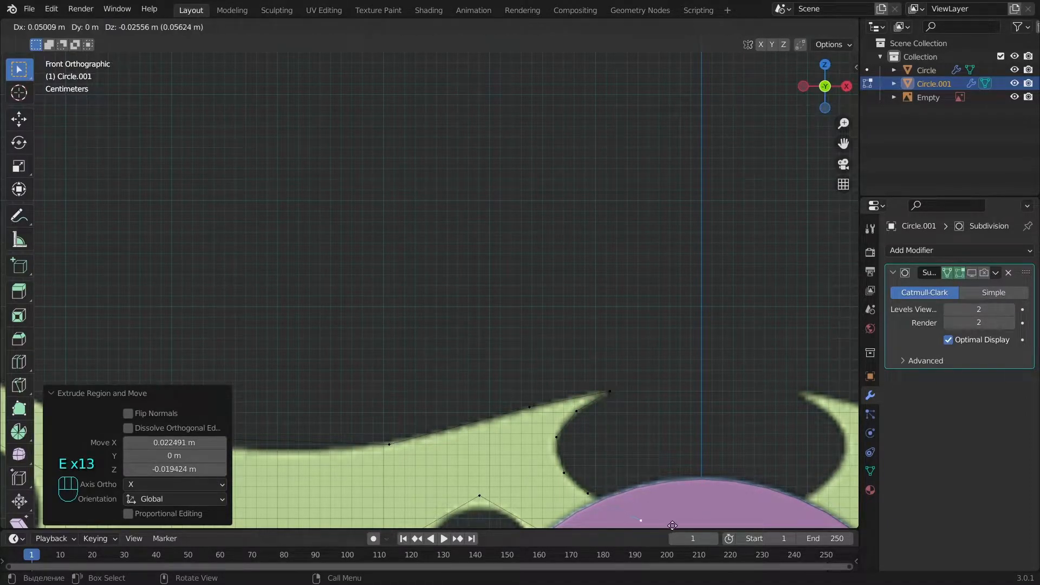
click(673, 527)
Step: Switch to Object Mode and turn the Subdivision modifier's viewport and render display on
scroll(648, 374, down, 5)
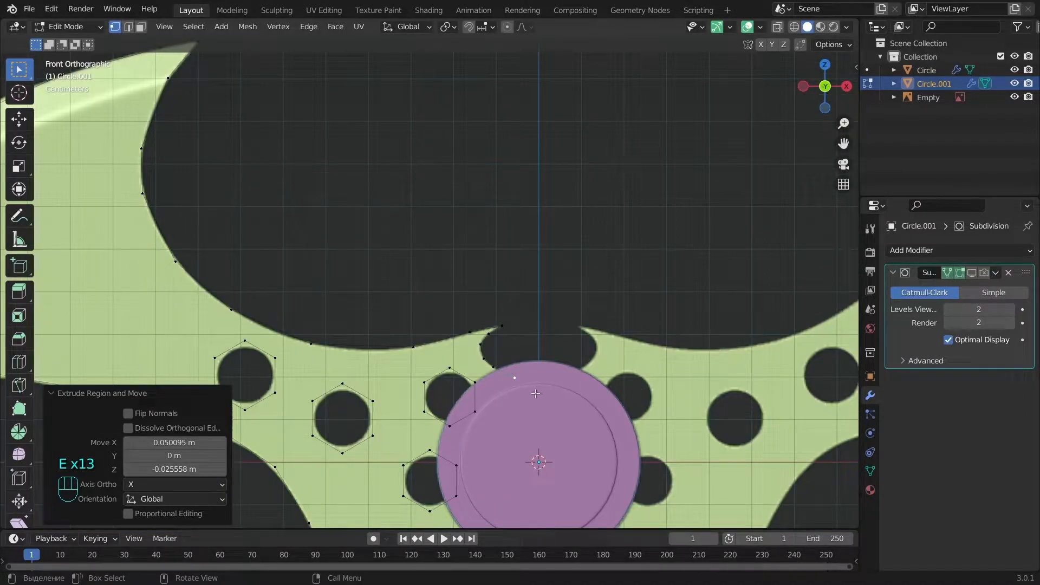
key(Tab)
scroll(635, 287, down, 3)
drag(983, 275, 972, 273)
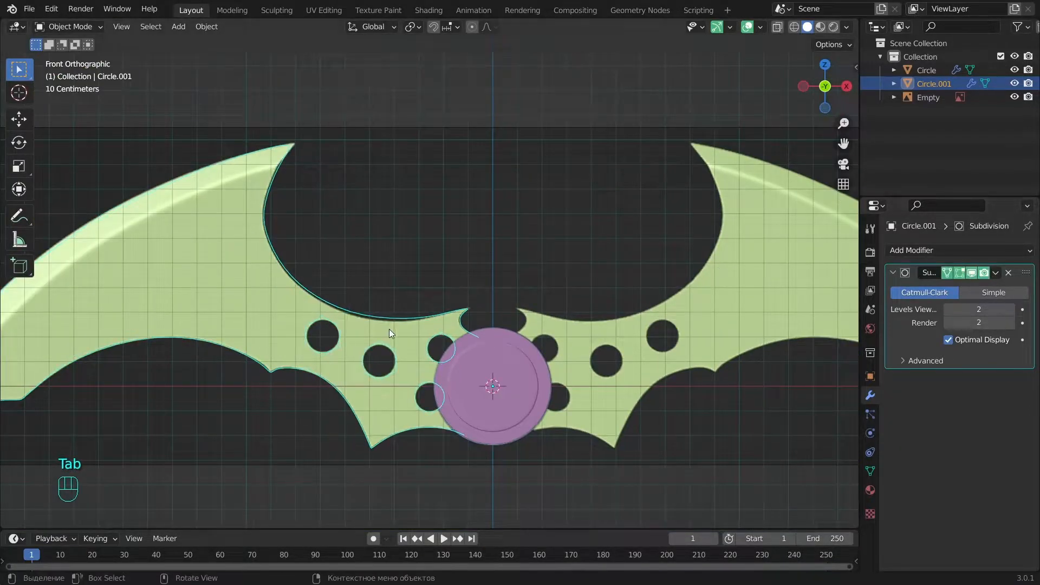
scroll(388, 330, up, 2)
Step: In Edit Mode, reposition the vertices near the outer tip on the wing's long upper edge to match the reference
key(Tab)
scroll(388, 329, up, 3)
alt+shift+drag(388, 329, 512, 71)
alt+shift+drag(114, 215, 528, 373)
scroll(528, 373, down, 3)
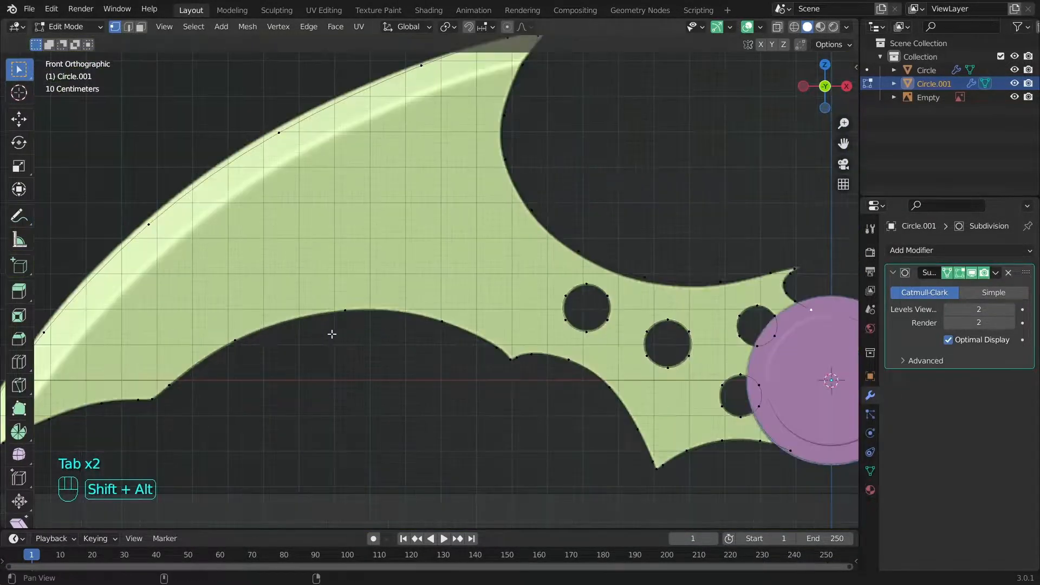
alt+shift+drag(99, 417, 369, 309)
scroll(369, 309, up, 4)
alt+shift+drag(250, 330, 499, 282)
click(450, 300)
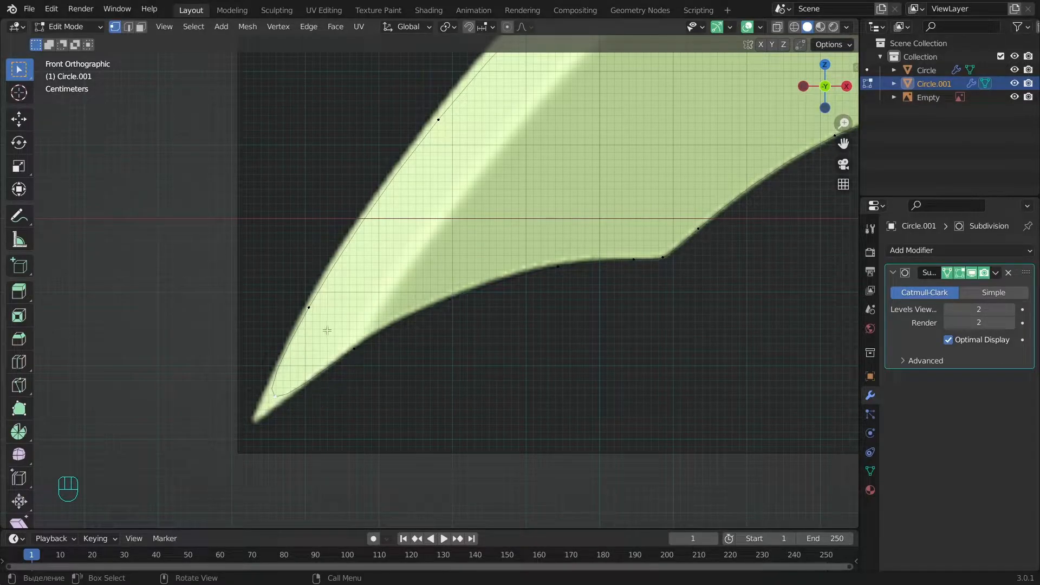
key(g)
key(g)
click(323, 300)
scroll(495, 141, up, 3)
key(g)
click(620, 255)
Step: Move the upper edge's middle and upper vertices so the curve follows the reference up to the horn
scroll(509, 177, down, 1)
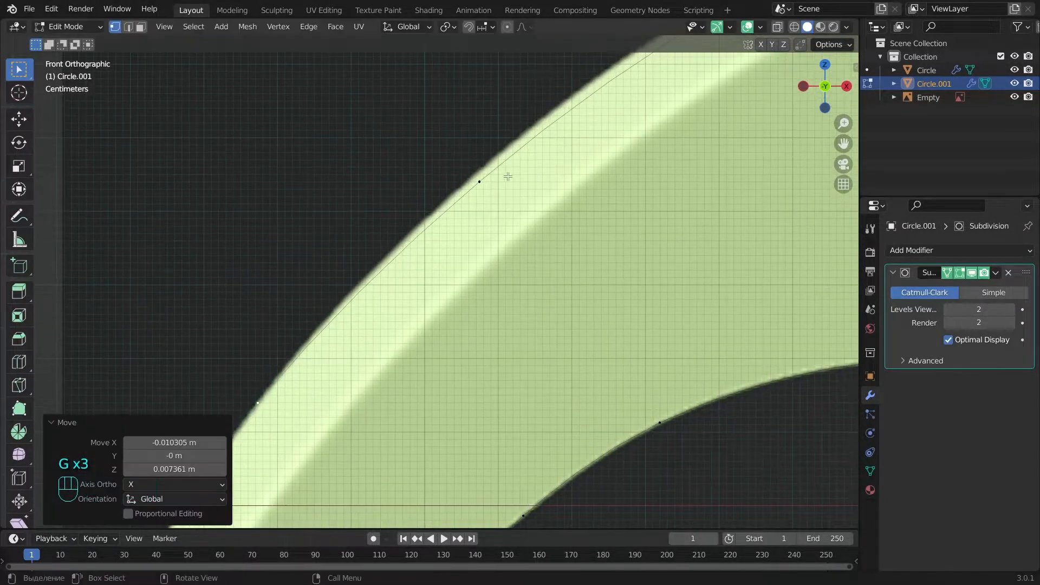
scroll(470, 188, down, 1)
scroll(522, 235, up, 1)
key(g)
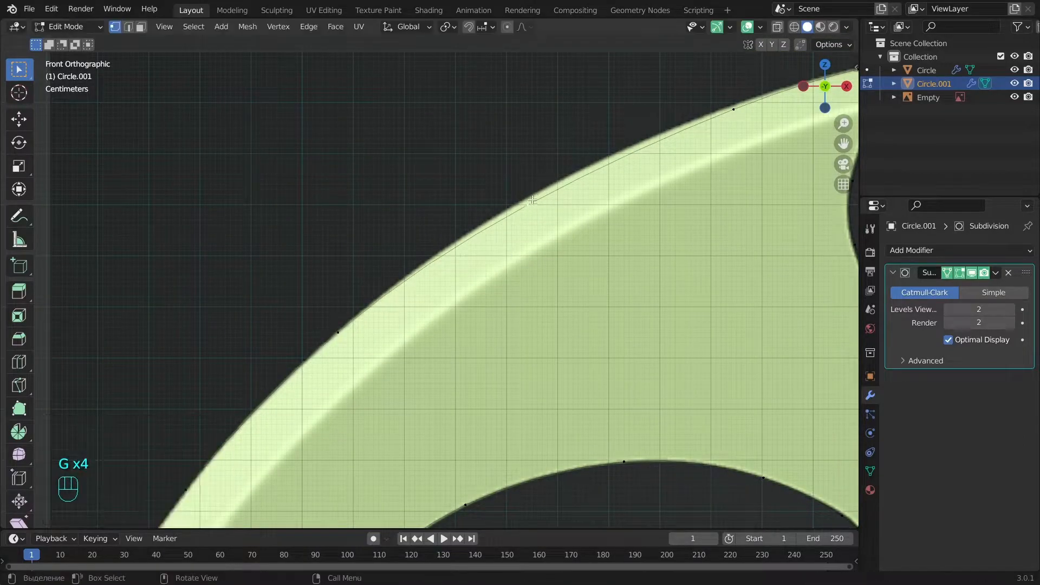
click(548, 181)
key(g)
scroll(575, 211, down, 2)
key(g)
click(575, 211)
scroll(575, 210, up, 2)
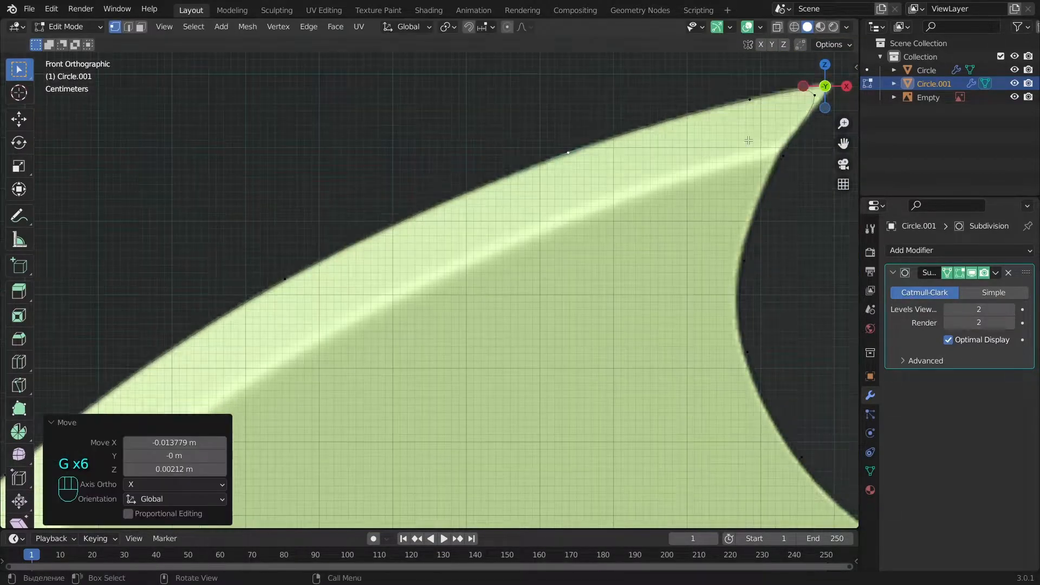
Step: Reposition the vertices on the horn's inner curve so it follows the reference edge
scroll(504, 271, down, 3)
key(g)
click(459, 353)
key(g)
click(463, 442)
shift+middle_drag(463, 442, 418, 312)
key(g)
click(467, 313)
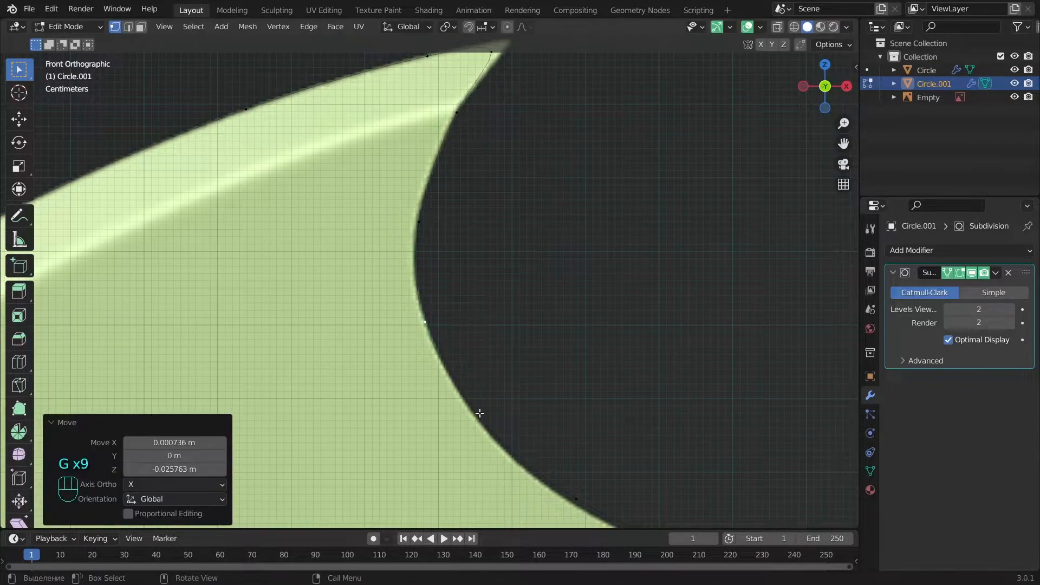
shift+middle_drag(476, 413, 436, 343)
key(g)
click(521, 415)
Step: Adjust the vertices along the bottom of the large opening toward the disc to match the reference curve
shift+middle_drag(537, 428, 511, 342)
key(g)
click(532, 379)
key(g)
click(581, 390)
shift+middle_drag(686, 395, 592, 309)
key(g)
click(585, 309)
shift+middle_drag(736, 309, 788, 326)
key(g)
click(787, 327)
Step: Check the outline in Object Mode and readjust one more outline vertex in Edit Mode to match the reference
key(a)
key(Tab)
scroll(708, 297, down, 6)
key(a)
scroll(316, 365, up, 3)
scroll(344, 328, up, 5)
key(Tab)
key(g)
click(345, 357)
key(a)
scroll(345, 356, down, 6)
key(Tab)
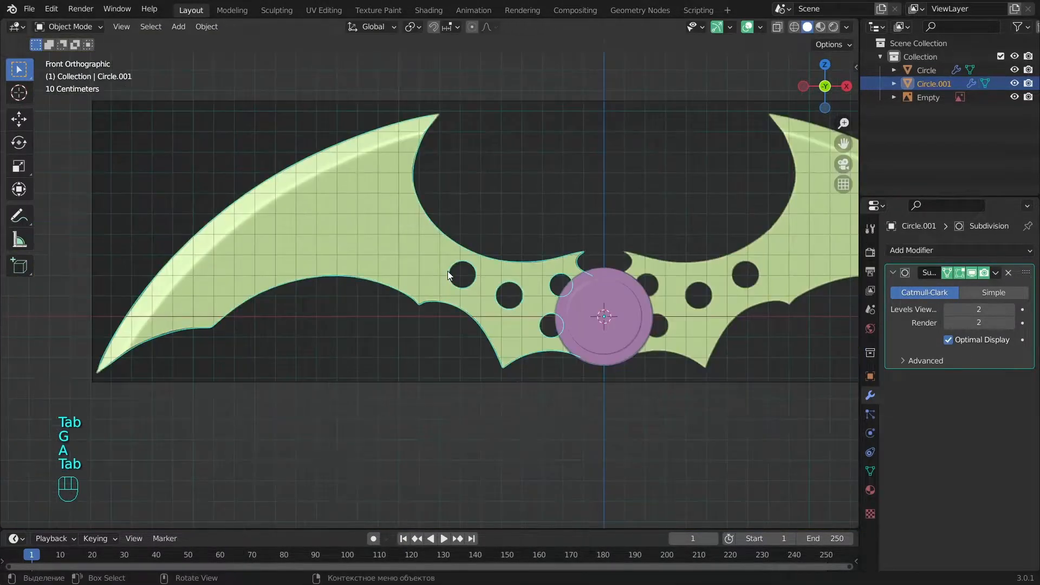
Step: Reposition the vertices of the small notch beside the disc and return to Object Mode
scroll(448, 271, up, 4)
key(Tab)
scroll(726, 248, up, 5)
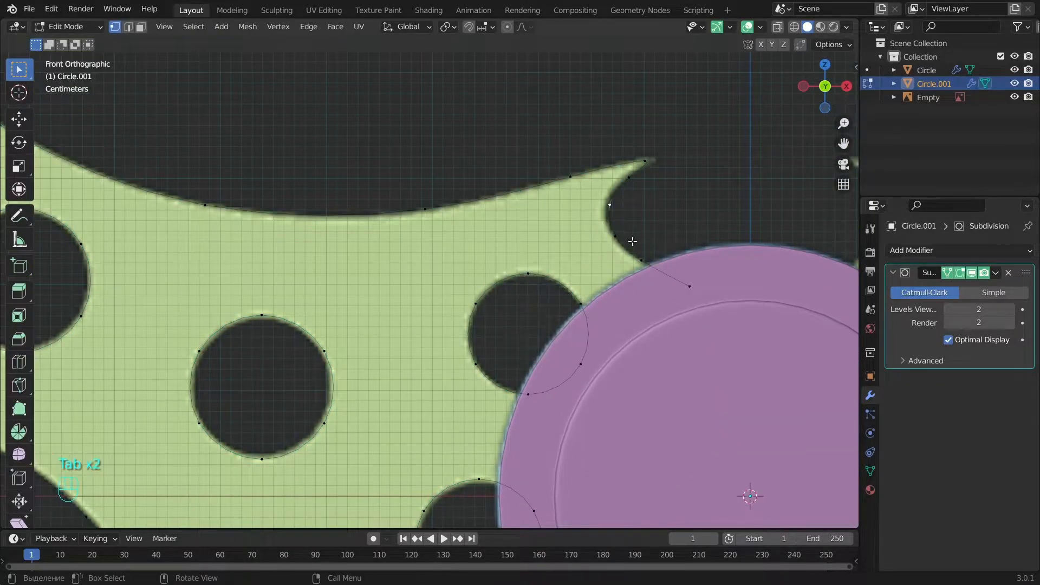
key(g)
key(g)
click(661, 214)
key(a)
key(Tab)
scroll(660, 222, down, 6)
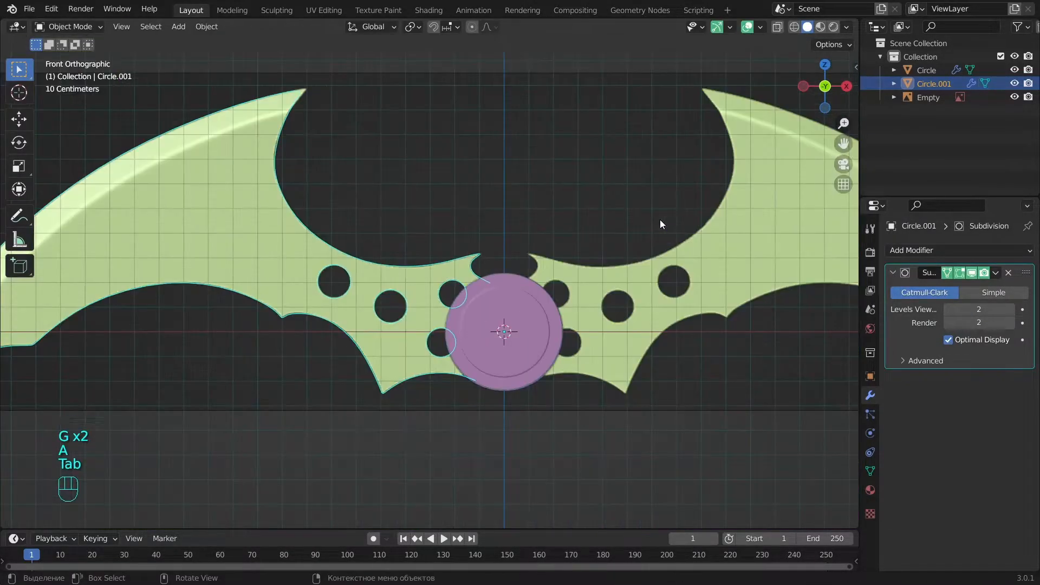
scroll(660, 219, down, 4)
key(a)
scroll(388, 325, up, 2)
Step: Add a Mirror modifier on the X axis with Clipping enabled and enter Edit Mode on the outline
click(893, 272)
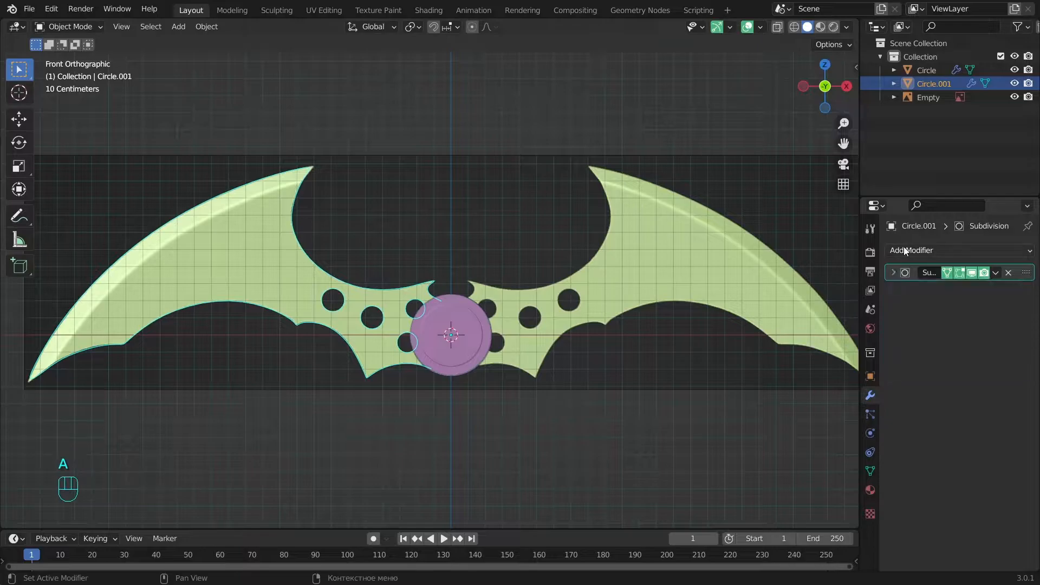
click(904, 250)
click(796, 405)
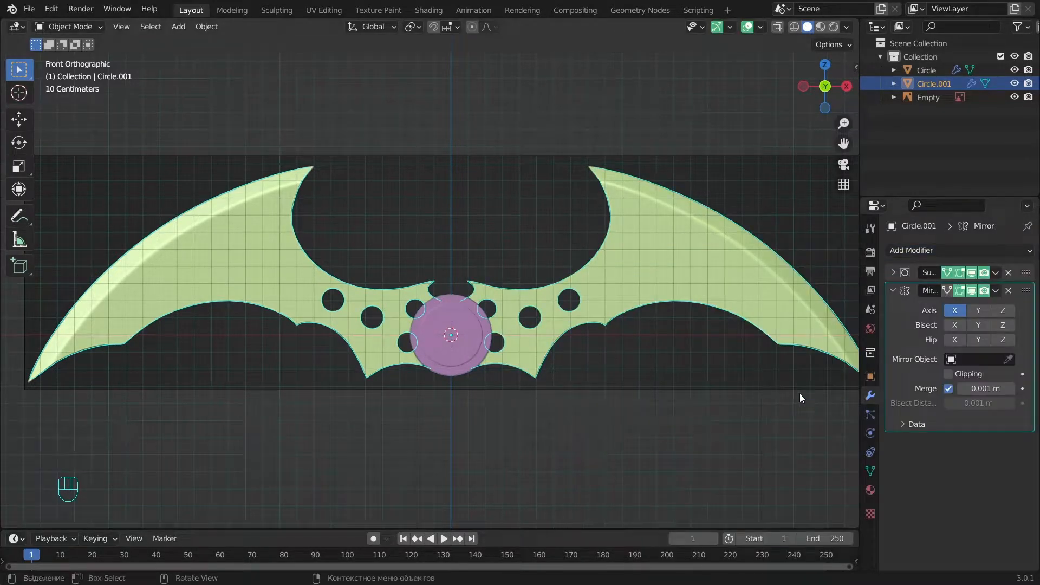
click(949, 374)
key(Tab)
scroll(433, 282, up, 3)
key(e)
click(522, 332)
key(ctrl+z)
Step: Move the outline's upper end vertex onto the mirror centre line and extrude its lower end vertex to that line
key(g)
click(467, 322)
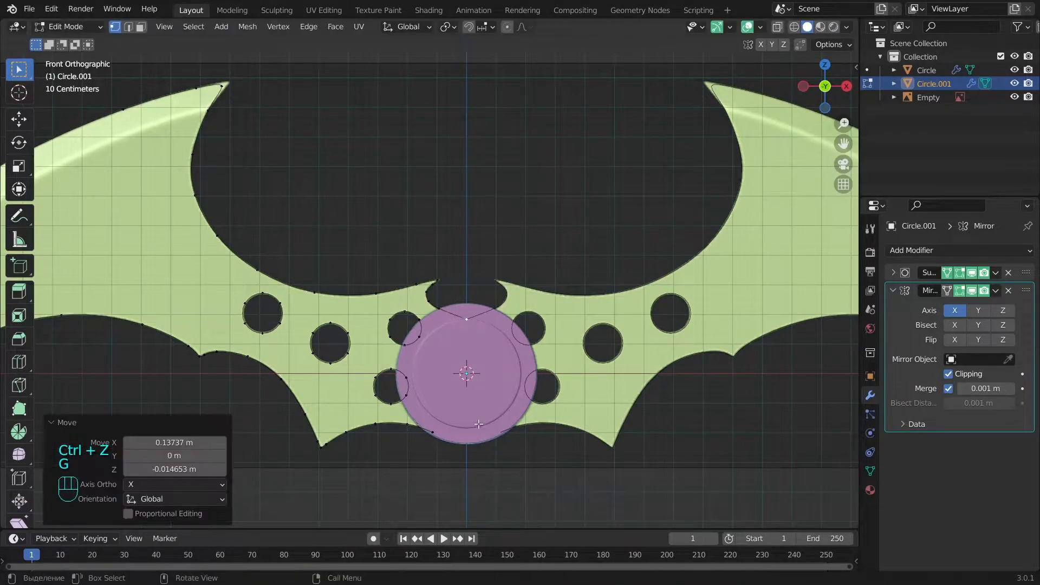
click(434, 433)
key(g)
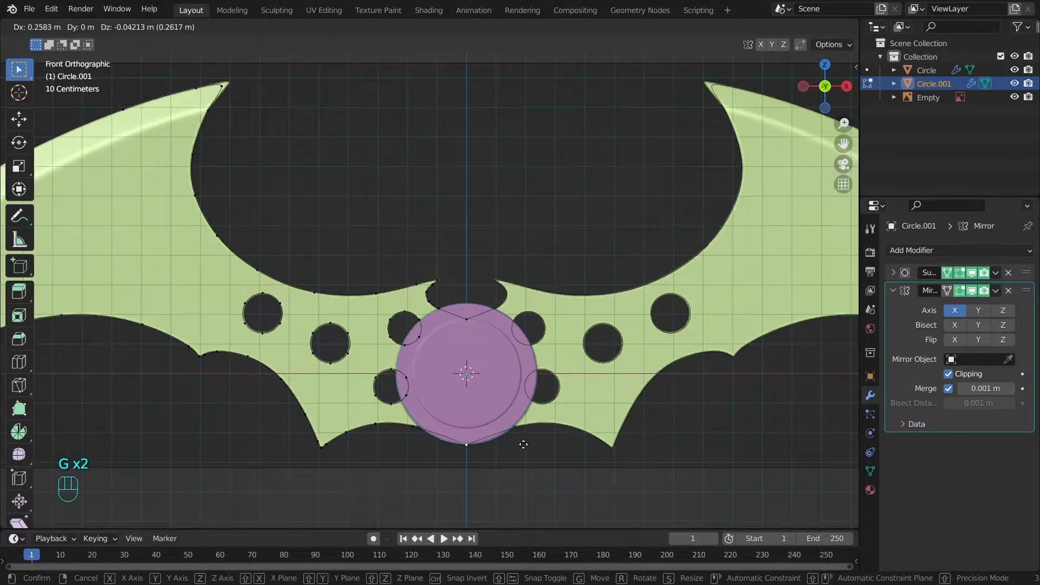
key(Escape)
key(e)
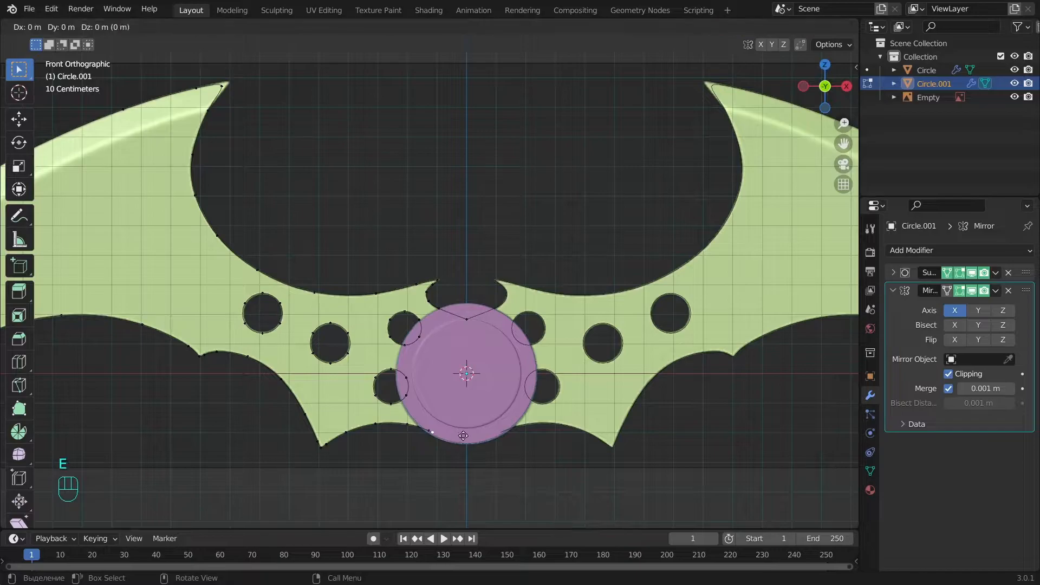
click(514, 439)
key(a)
scroll(419, 337, down, 3)
key(Tab)
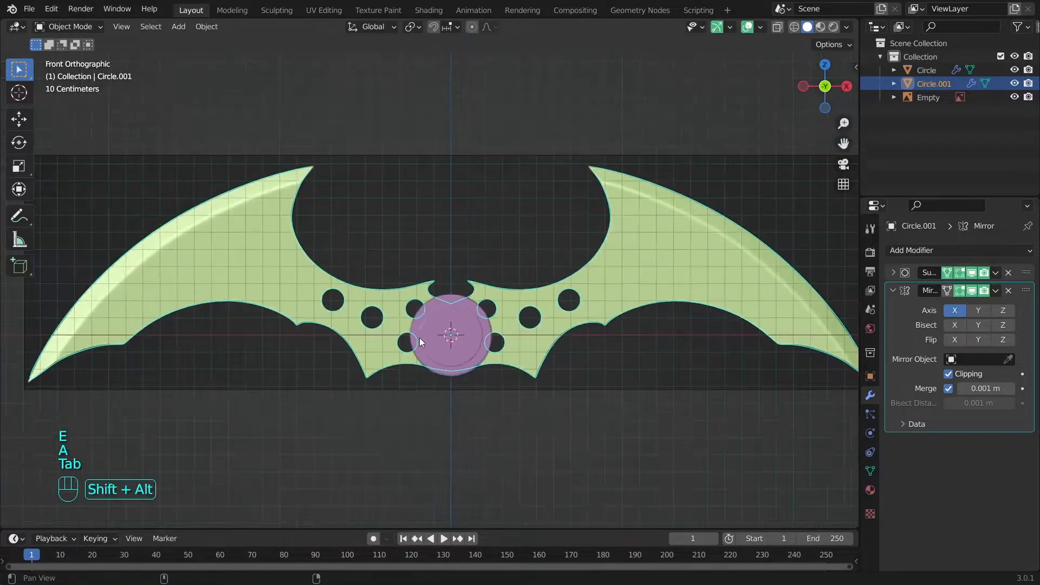
Step: Return to Edit Mode and turn off the Subdivision modifier's On Cage display
ctrl+scroll(466, 243, up, 3)
key(Tab)
scroll(466, 243, up, 2)
scroll(605, 175, up, 1)
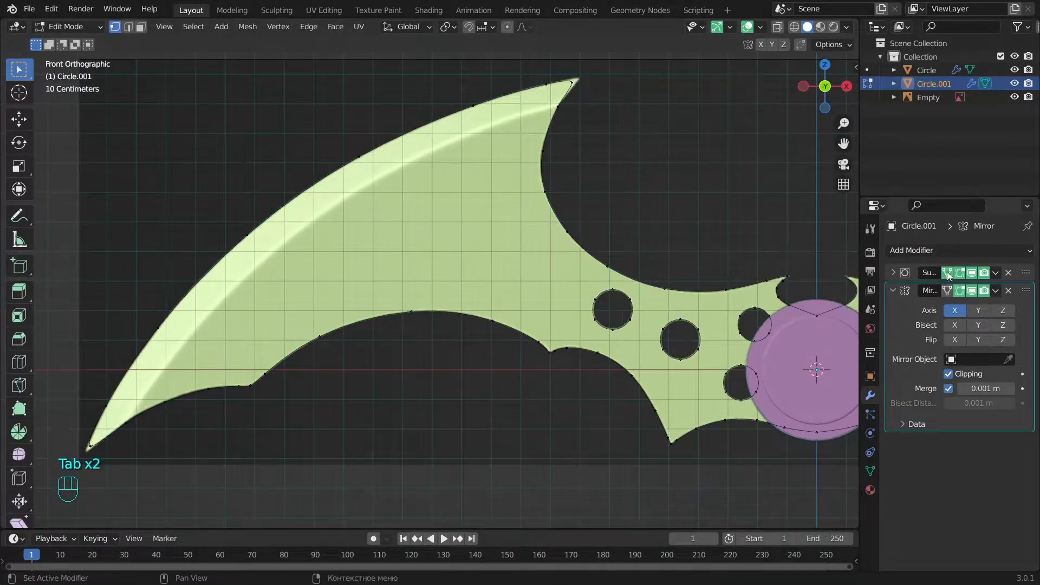
shift+scroll(602, 248, up, 2)
scroll(601, 249, up, 1)
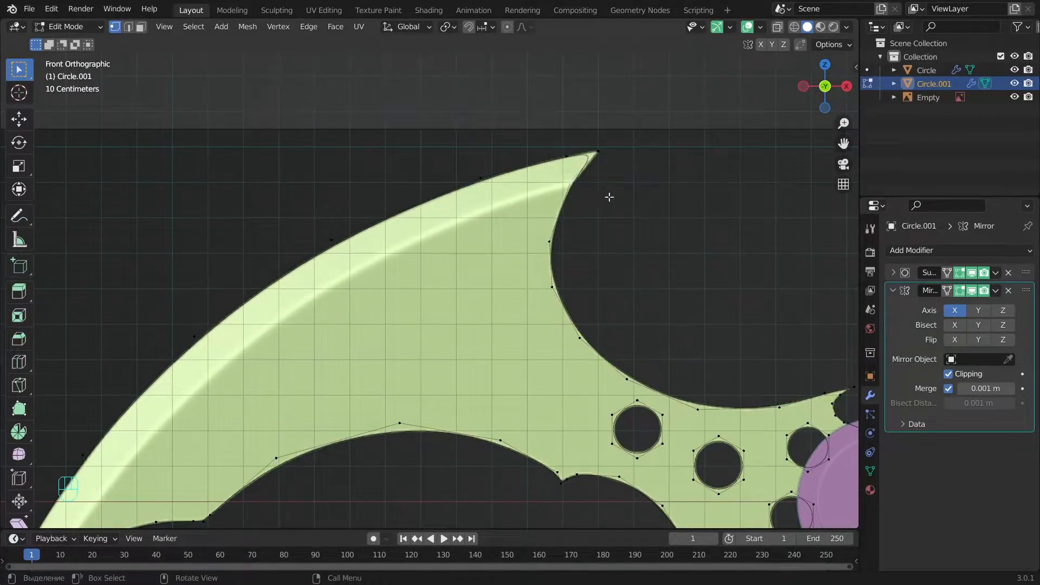
Step: Extrude a chain of vertices along the reference's bevel line from below the wing's upper tip to the lower tip
key(e)
click(526, 225)
key(e)
click(382, 292)
alt+shift+drag(383, 291, 541, 206)
key(e)
click(414, 300)
alt+shift+drag(410, 324, 506, 253)
key(e)
click(417, 340)
alt+shift+drag(416, 339, 489, 276)
key(e)
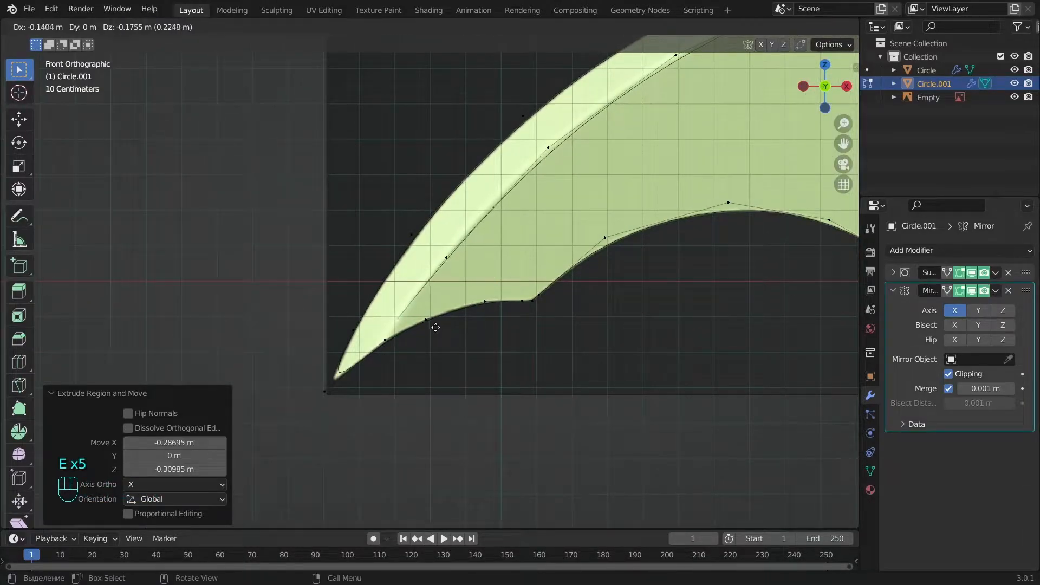
click(435, 328)
Step: Dissolve the extra outline vertex beside the wing's upper tip
alt+shift+drag(813, 65, 672, 223)
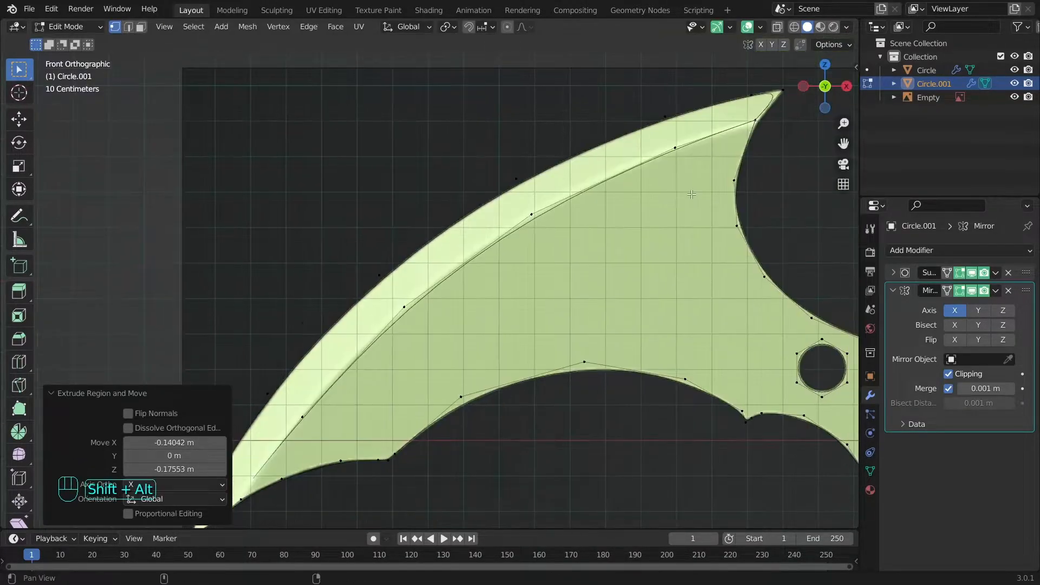
alt+shift+drag(769, 111, 587, 223)
scroll(570, 234, up, 4)
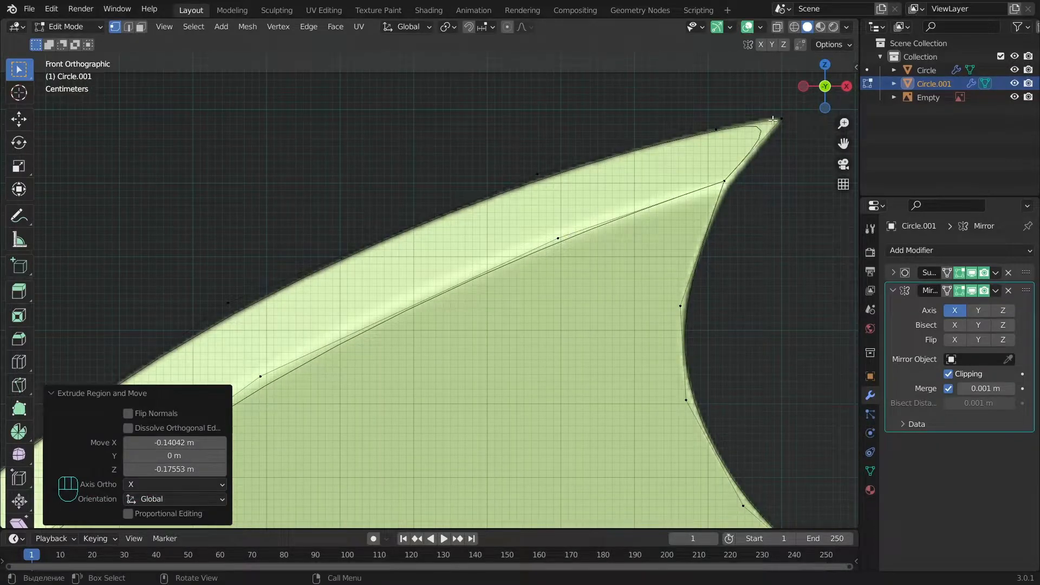
key(x)
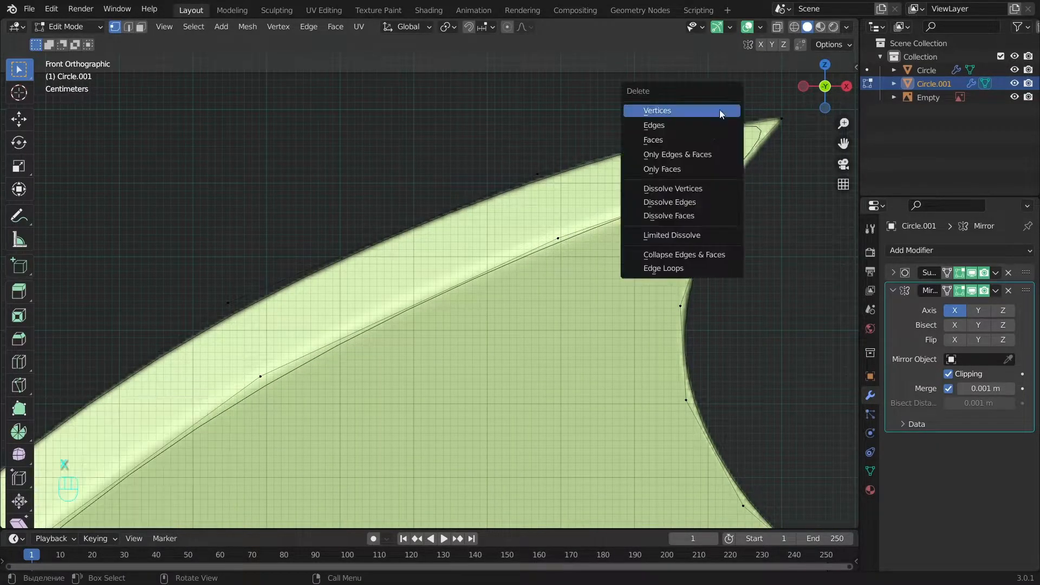
click(696, 189)
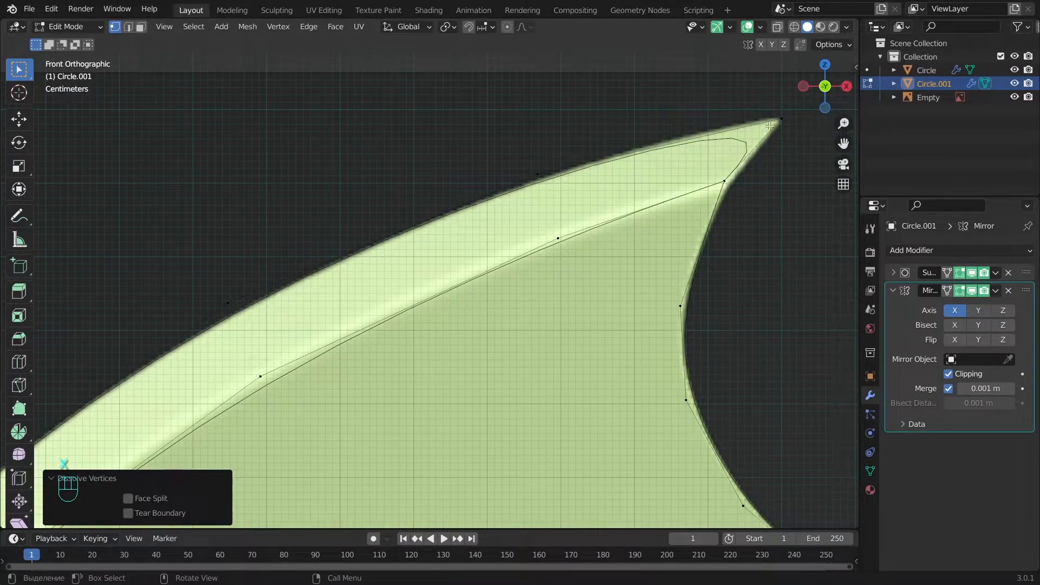
shift+click(770, 126)
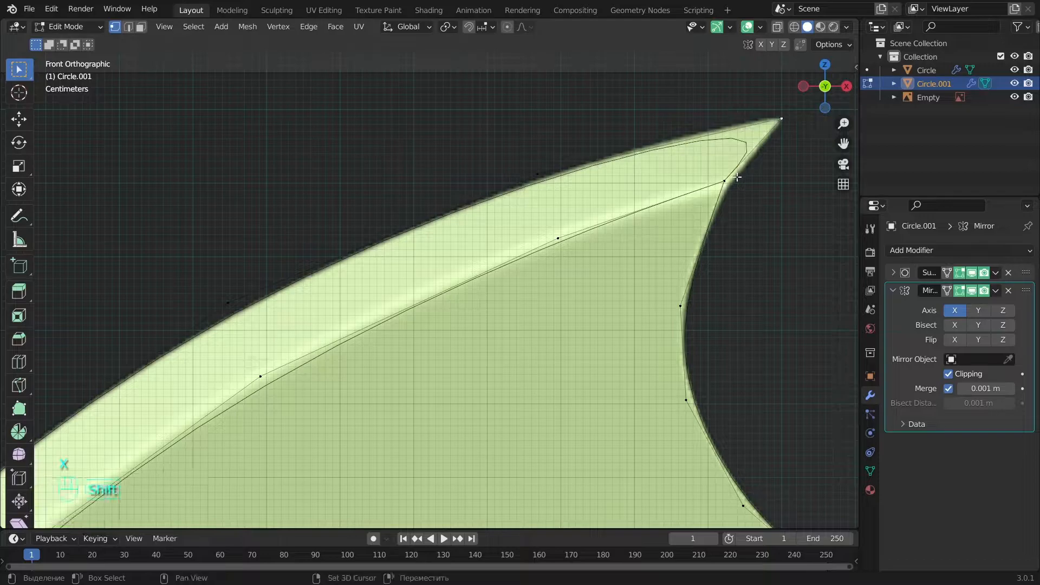
key(ctrl+z)
click(739, 177)
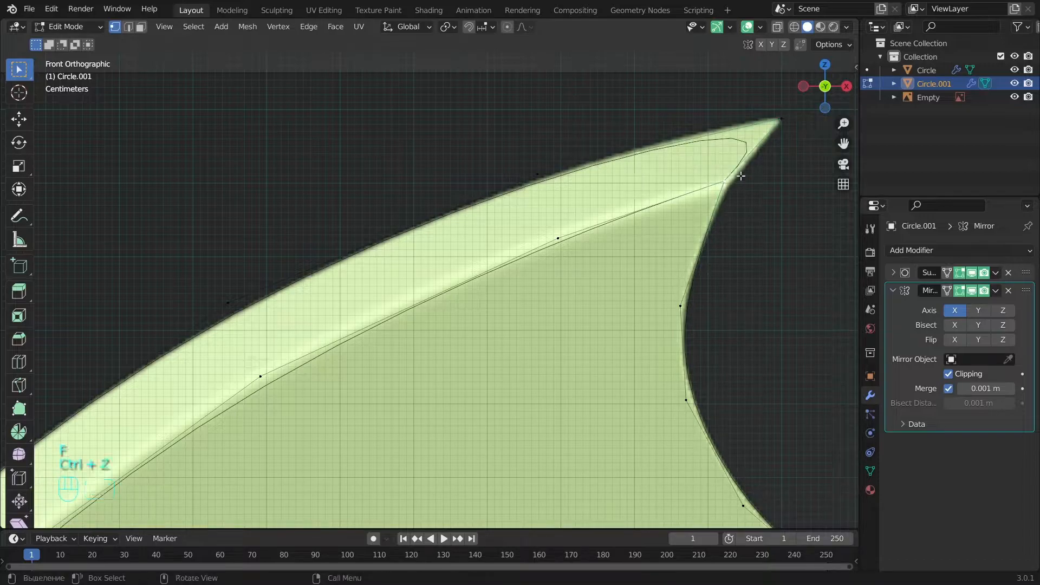
key(g)
right_click(774, 201)
Step: Fill the strip between the wing's outer edge and the bevel line with faces, working down from the upper tip
shift+click(790, 130)
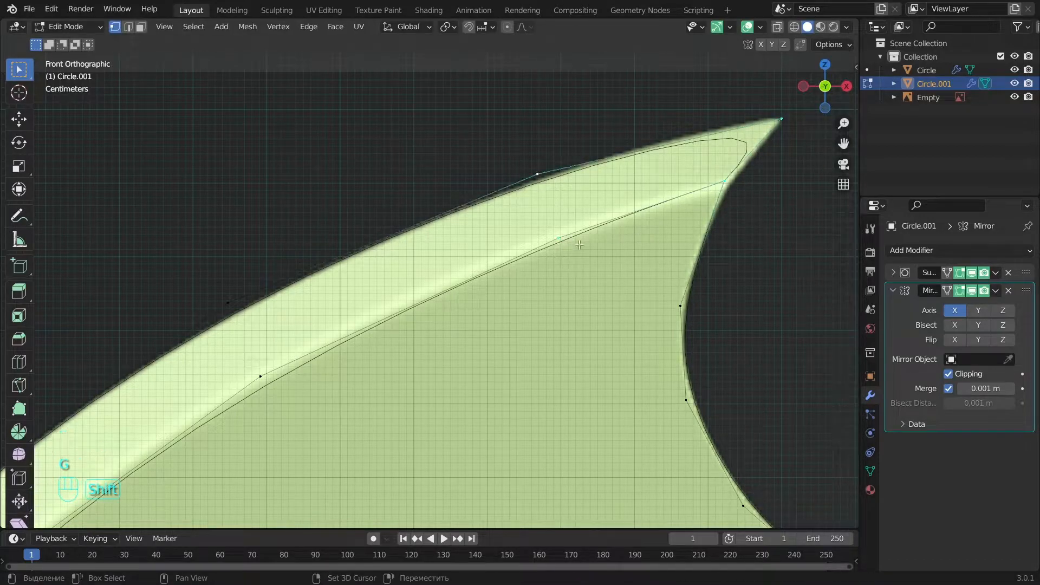
key(f)
key(a)
scroll(612, 261, down, 3)
key(f)
key(f)
key(f)
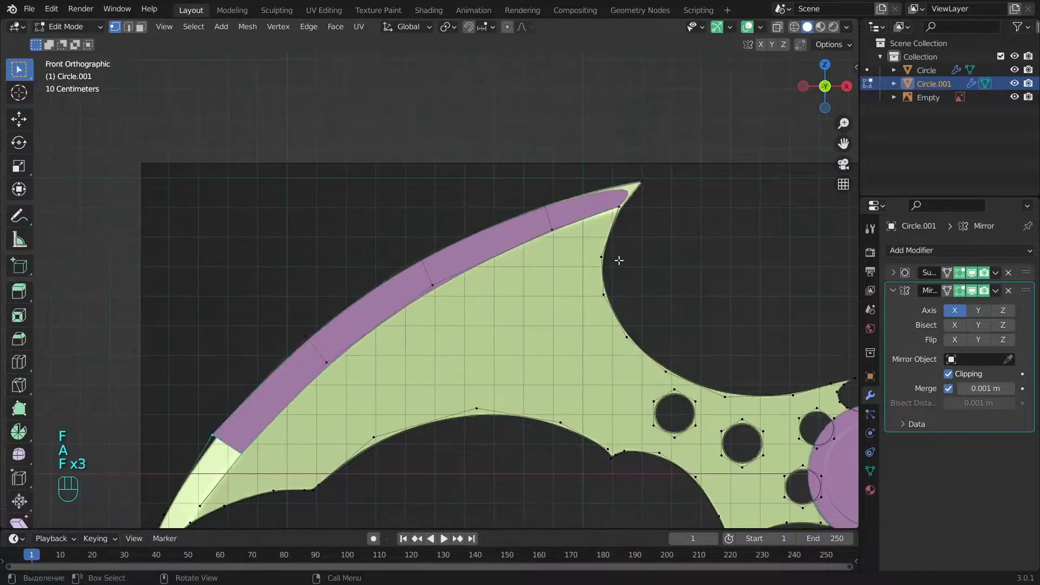
Step: Fill the remaining bevel strip faces down to the wing's lower tip
scroll(620, 261, down, 3)
key(f)
scroll(323, 301, up, 4)
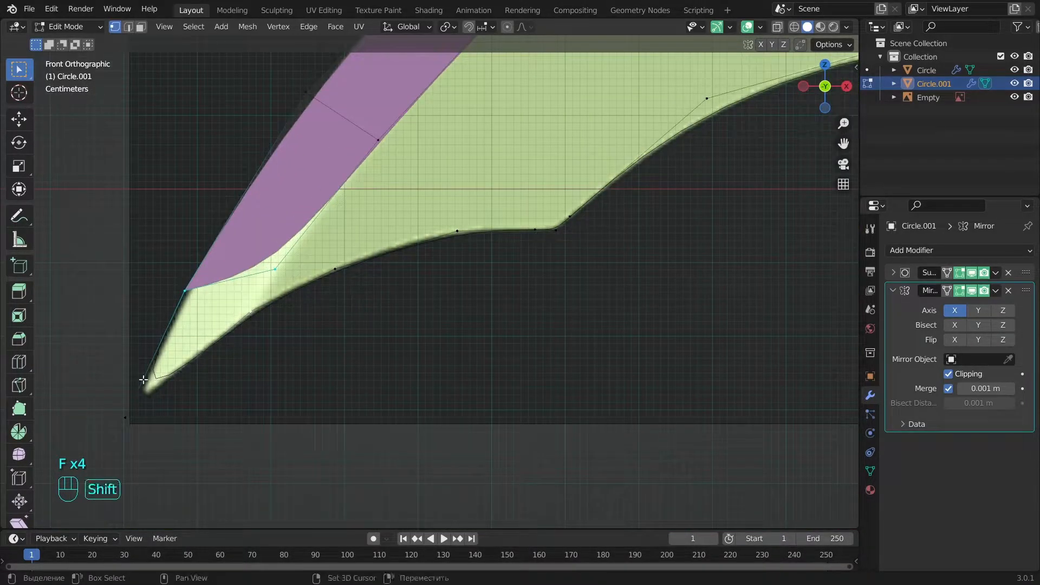
key(f)
key(a)
Step: Extrude vertices from the bevel line parallel to the wing's lower edge, passing around the first notch
scroll(359, 277, down, 2)
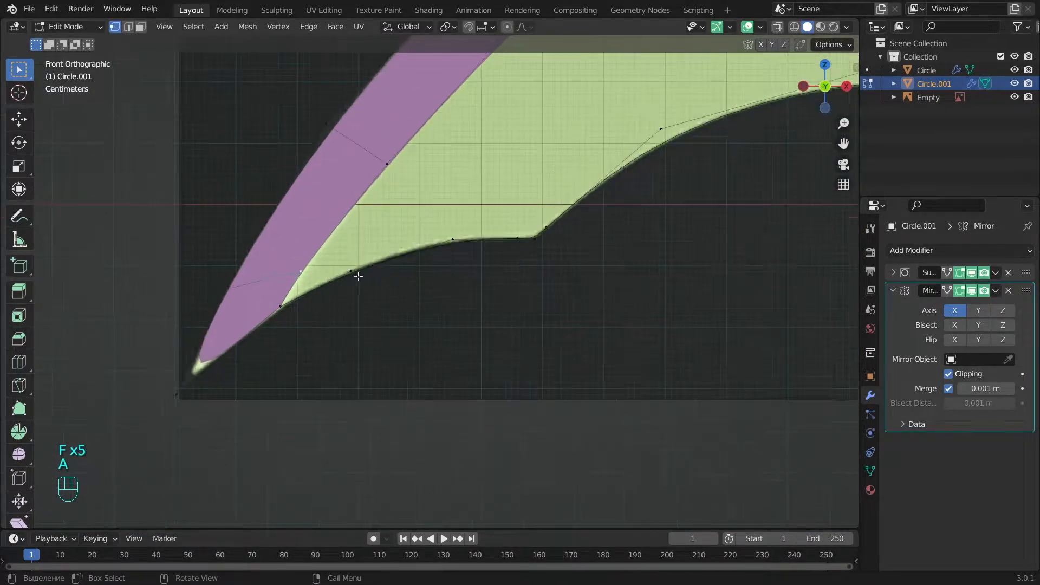
key(e)
click(359, 248)
key(e)
click(580, 212)
key(e)
click(594, 209)
key(e)
click(718, 99)
Step: Extrude further vertices above the large lower arc as far as the second notch
alt+shift+drag(684, 155, 484, 356)
key(e)
click(751, 246)
alt+shift+drag(747, 255, 589, 258)
key(e)
click(780, 307)
alt+shift+drag(780, 307, 562, 231)
key(e)
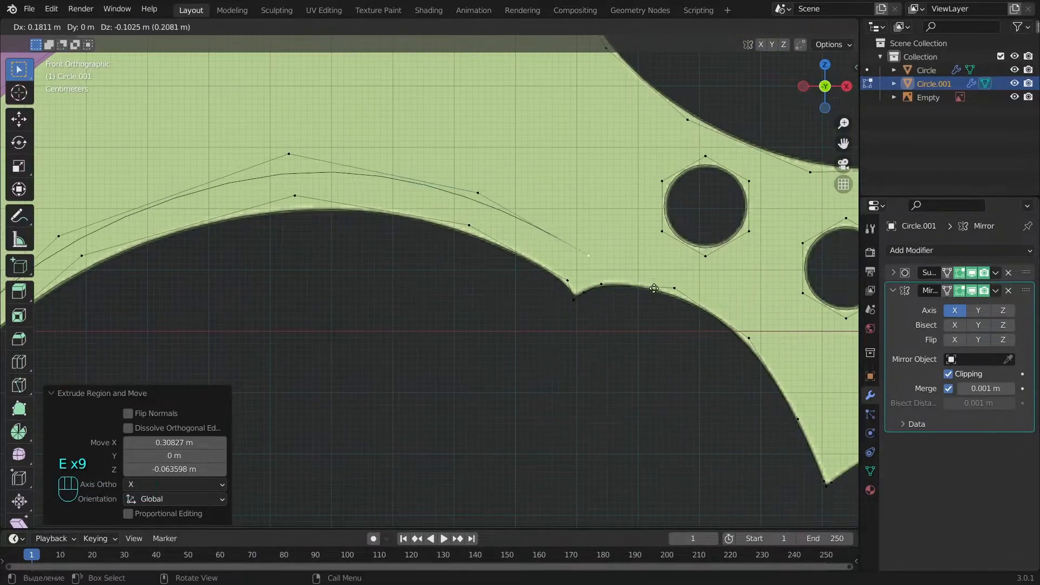
click(641, 291)
Step: Extrude the inner line around the second notch and along the start of the next arc
key(e)
click(651, 289)
key(e)
click(663, 285)
key(e)
click(747, 300)
key(e)
click(834, 355)
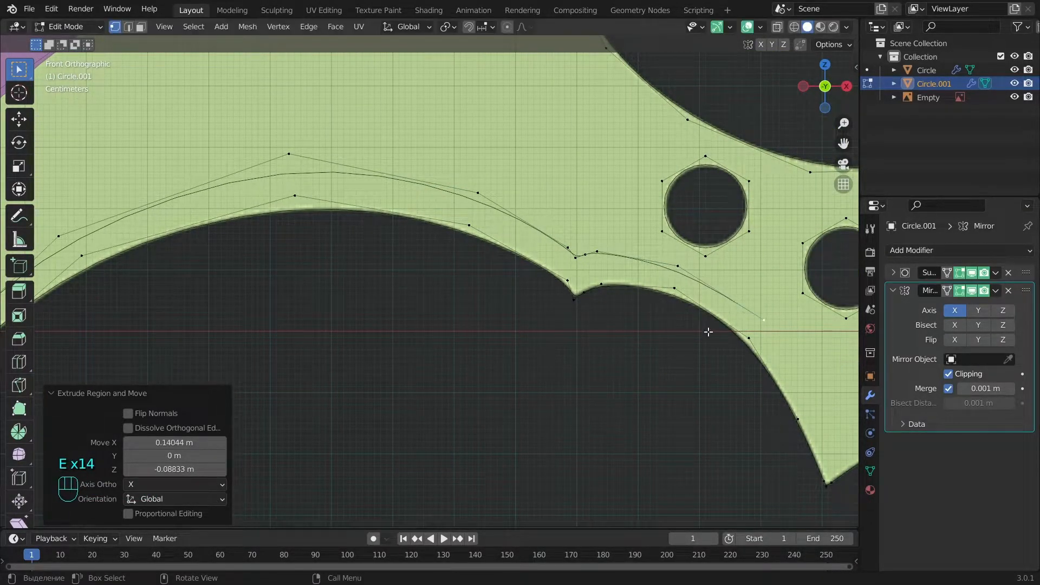
Step: Extrude the inner line down to the lower spike beside the disc
alt+shift+drag(736, 350, 484, 249)
key(e)
click(611, 320)
key(e)
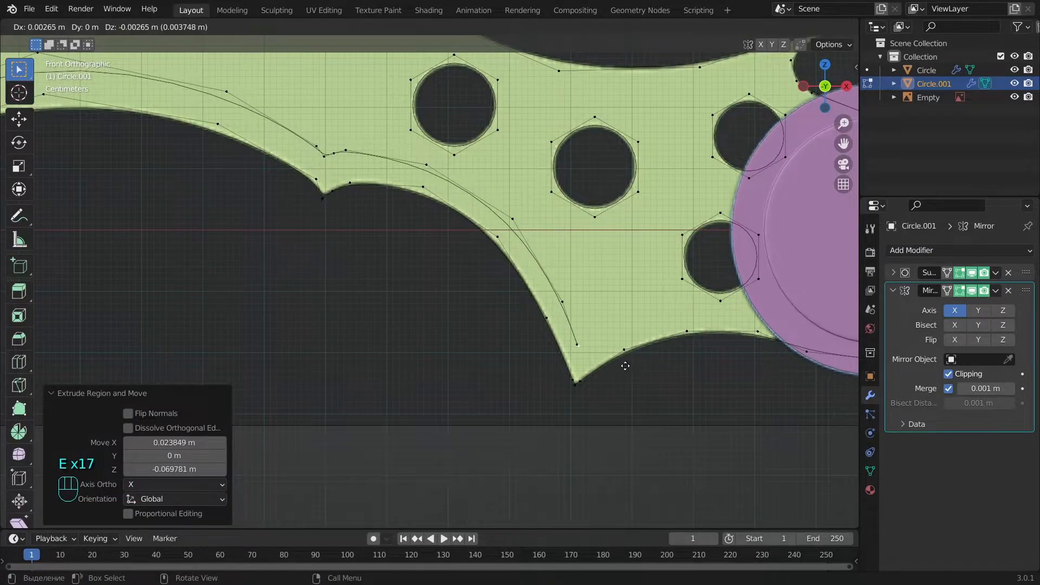
click(632, 367)
Step: Extrude the inner line from the lower spike across the disc to the mirror centre line
key(e)
click(664, 350)
key(e)
click(735, 332)
key(e)
click(813, 331)
alt+shift+drag(721, 344, 478, 311)
key(e)
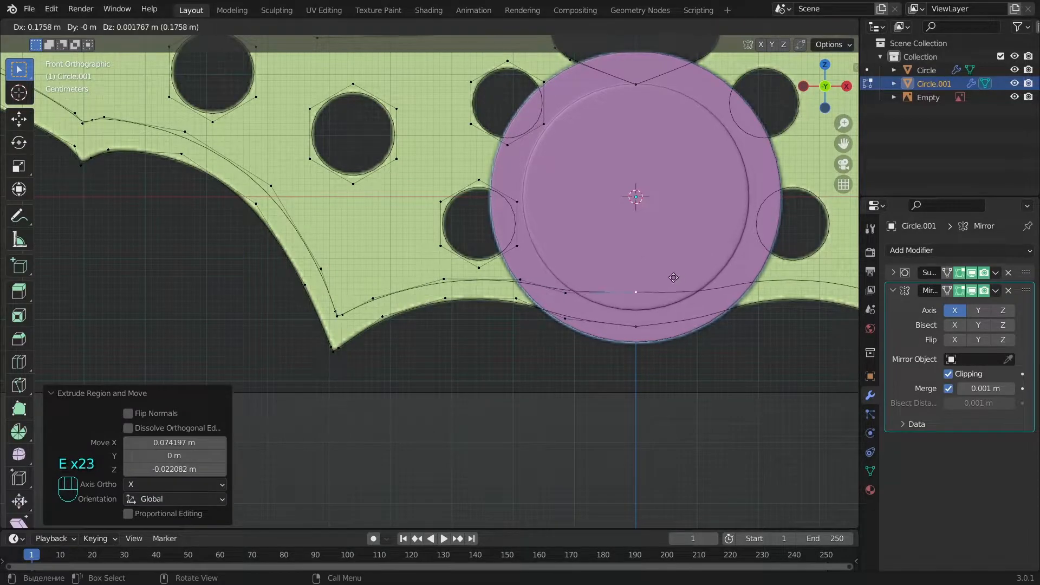
click(658, 277)
Step: Fill the strip between the lower outline and its inner line with faces from the lower tip to the spike
scroll(656, 282, down, 4)
alt+shift+drag(639, 311, 252, 300)
scroll(253, 299, up, 5)
click(145, 266)
shift+click(168, 230)
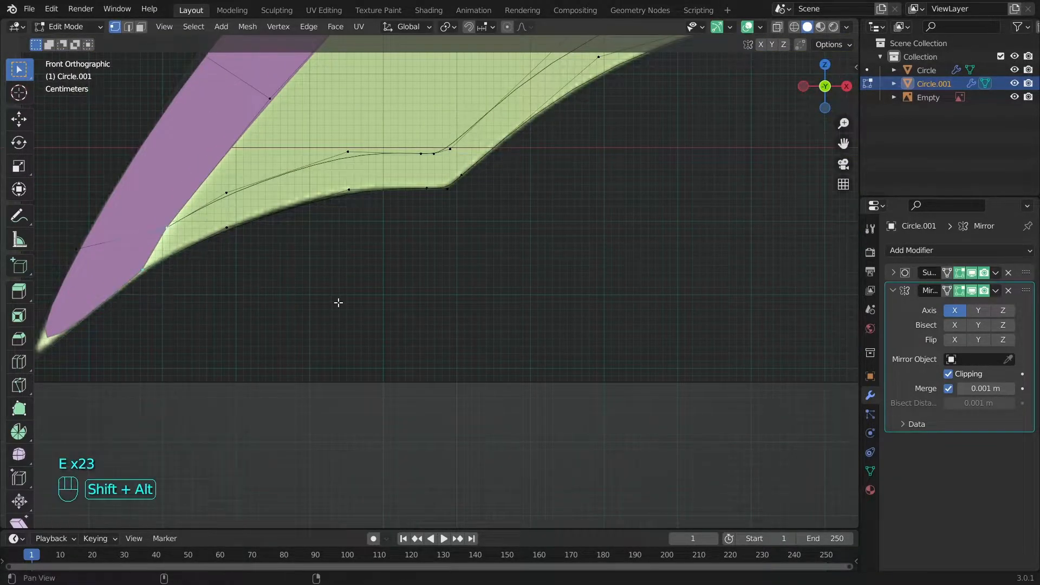
key(f)
key(f)
scroll(382, 351, down, 3)
key(f)
key(f)
key(f)
key(f)
alt+shift+drag(744, 270, 523, 305)
key(f)
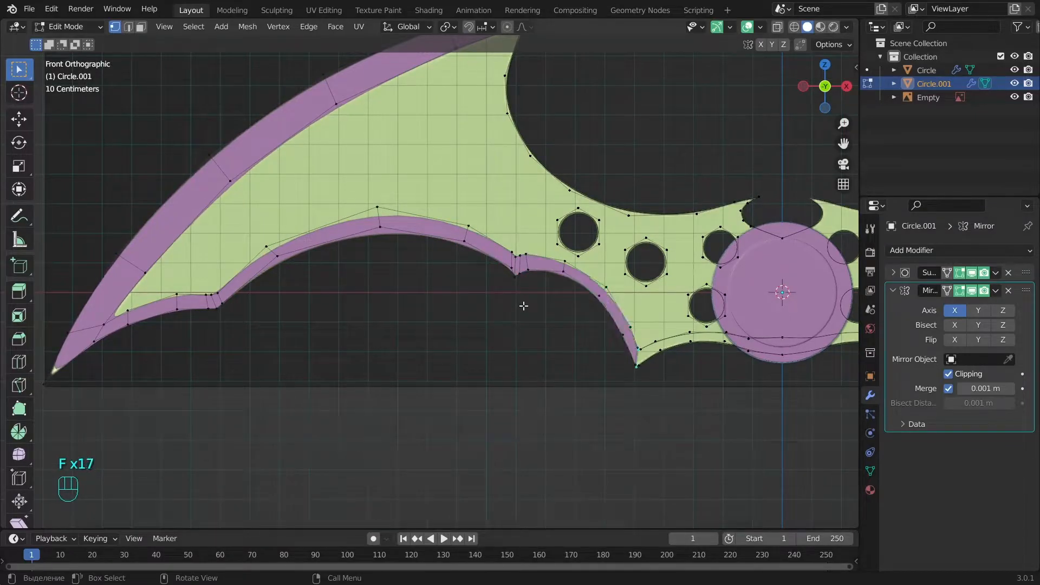
Step: Reposition the three inner-line vertices around the lower spike to even out the strip there
scroll(652, 304, up, 5)
click(547, 358)
key(g)
click(580, 347)
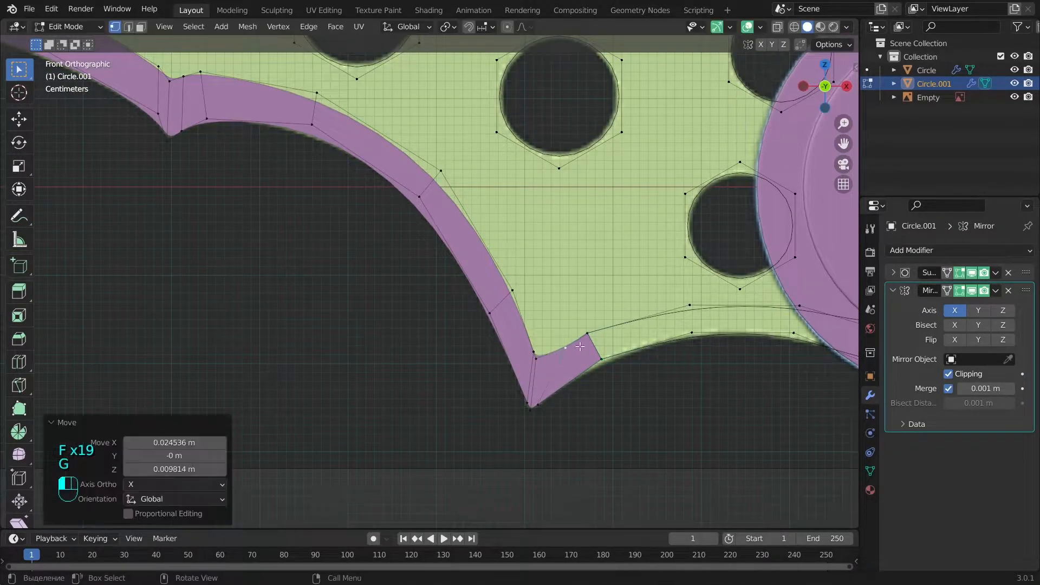
click(533, 351)
key(g)
click(523, 335)
click(537, 359)
key(g)
click(589, 337)
Step: Fill the rest of the lower strip with faces from the spike to the mirror centre line
shift+click(602, 359)
alt+shift+drag(617, 391, 434, 430)
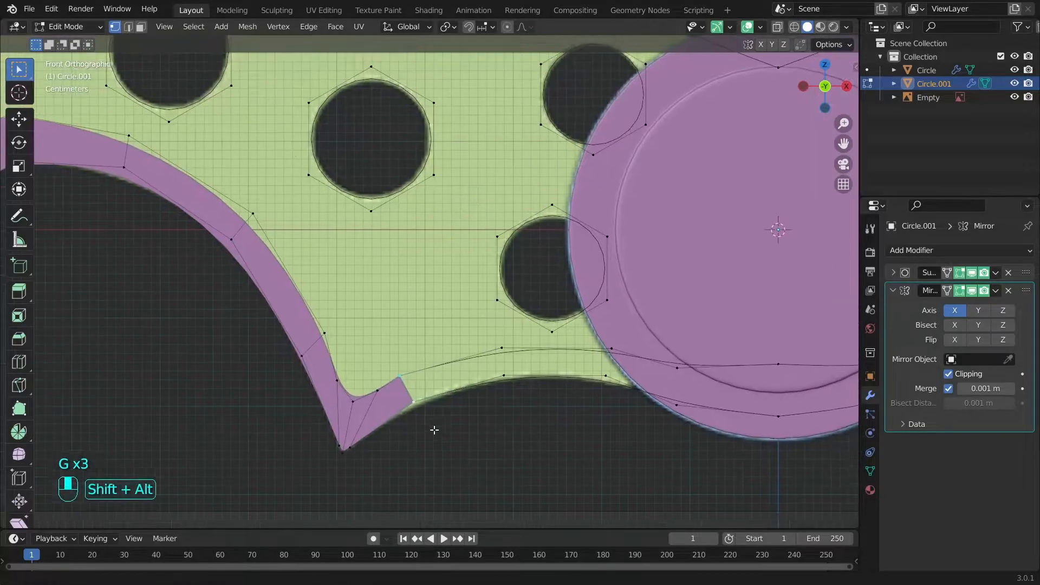
scroll(434, 430, down, 2)
key(f)
key(f)
key(f)
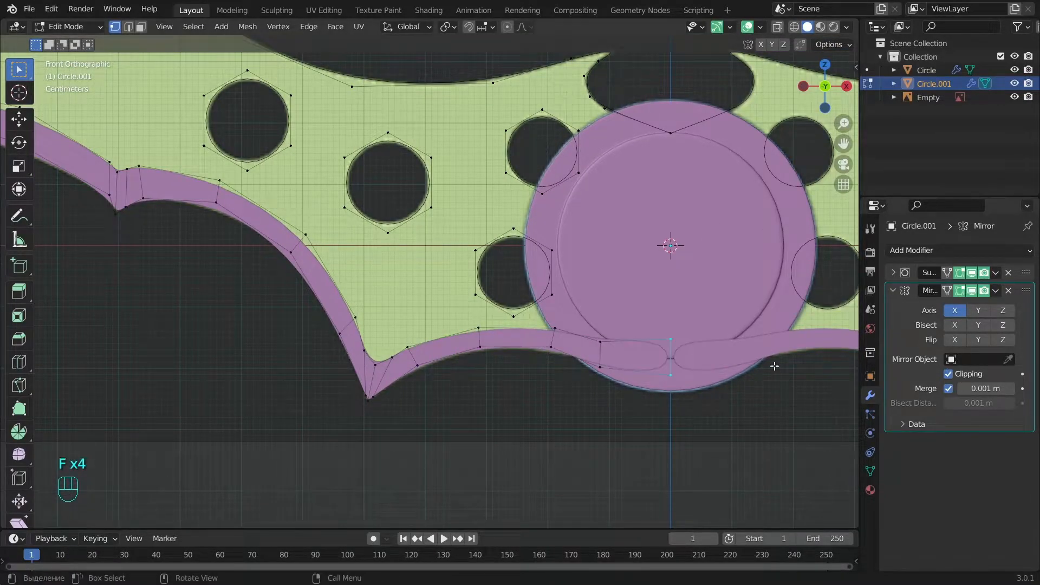
Step: Move the Mirror modifier above the Subdivision modifier and return to Object Mode
drag(1025, 295, 1025, 273)
key(a)
key(Tab)
Step: Move the wing outline object about 0.024 m along the Y axis
key(a)
click(607, 370)
alt+drag(603, 376, 678, 412)
scroll(677, 410, up, 1)
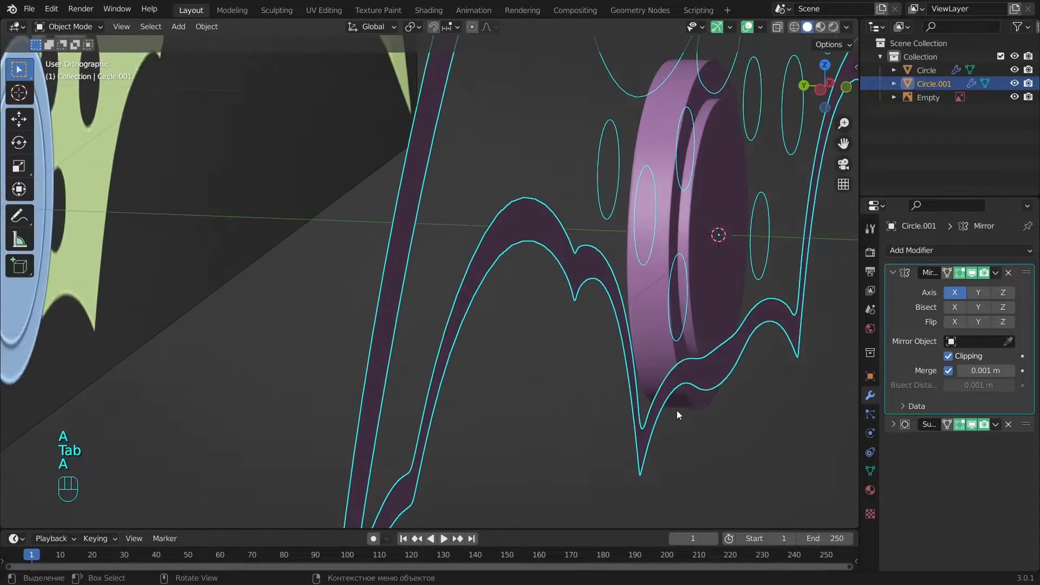
key(g)
key(y)
click(662, 405)
Step: Return to Edit Mode in front view and extrude four vertices from the bevel line alongside the wing's upper concave curve
key(KP_1)
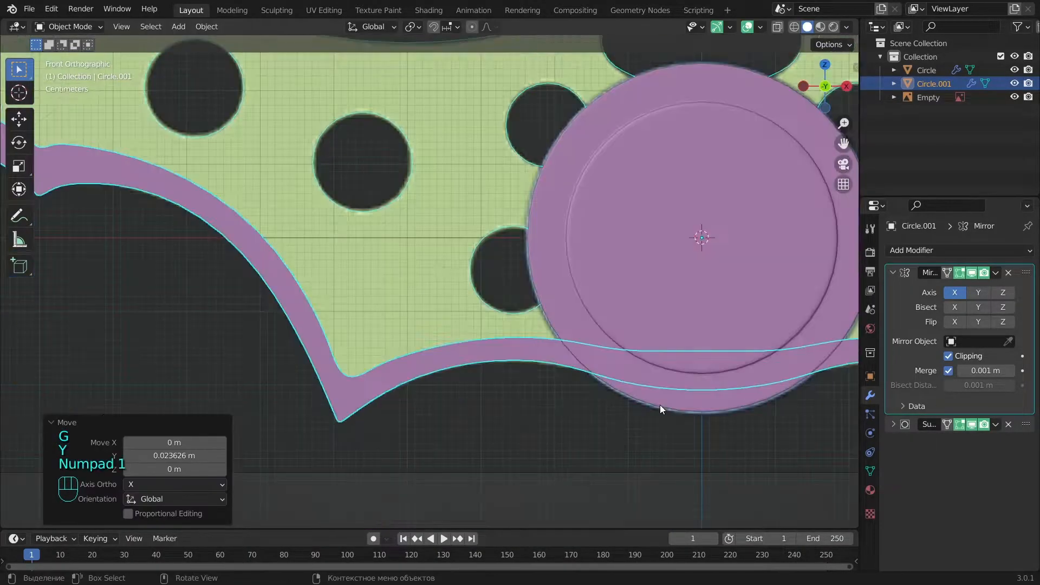
key(a)
key(Tab)
scroll(349, 214, up, 5)
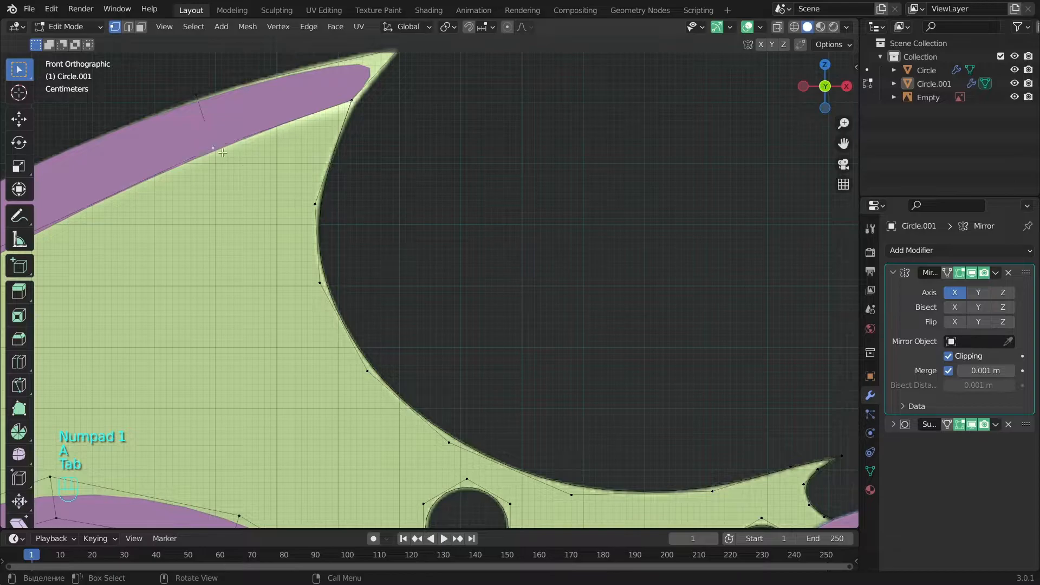
shift+middle_drag(223, 153, 275, 138)
key(e)
click(317, 261)
key(e)
click(342, 361)
key(e)
click(418, 463)
key(e)
click(530, 519)
Step: Reposition the new line's end vertex and extrude another one past the first round hole
shift+middle_drag(490, 453, 429, 352)
key(g)
click(439, 344)
scroll(440, 344, up, 2)
key(e)
click(580, 374)
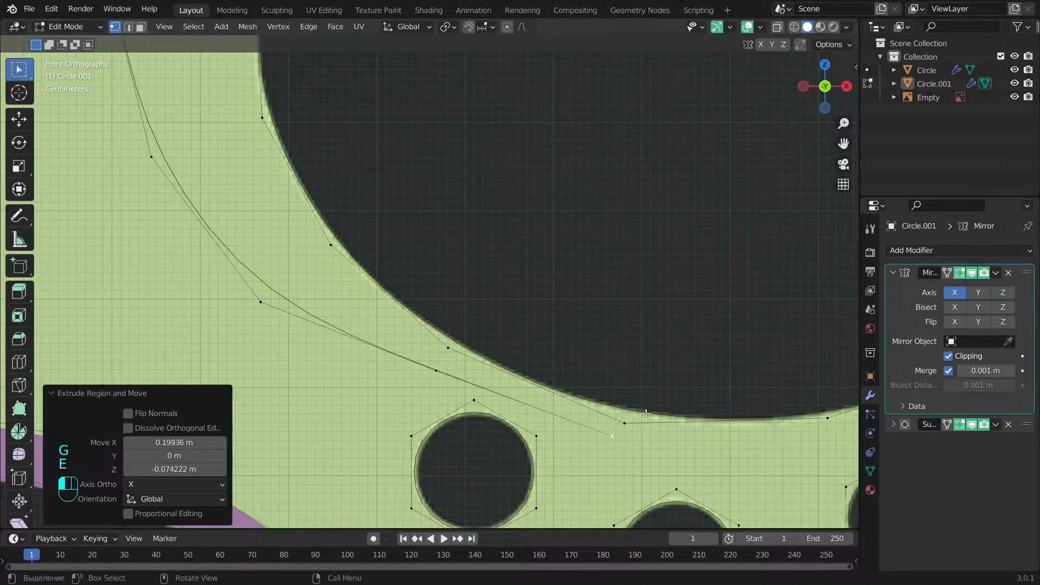
Step: Extrude the upper inner line toward the small horn beside the disc
scroll(646, 413, down, 2)
key(e)
click(634, 381)
key(e)
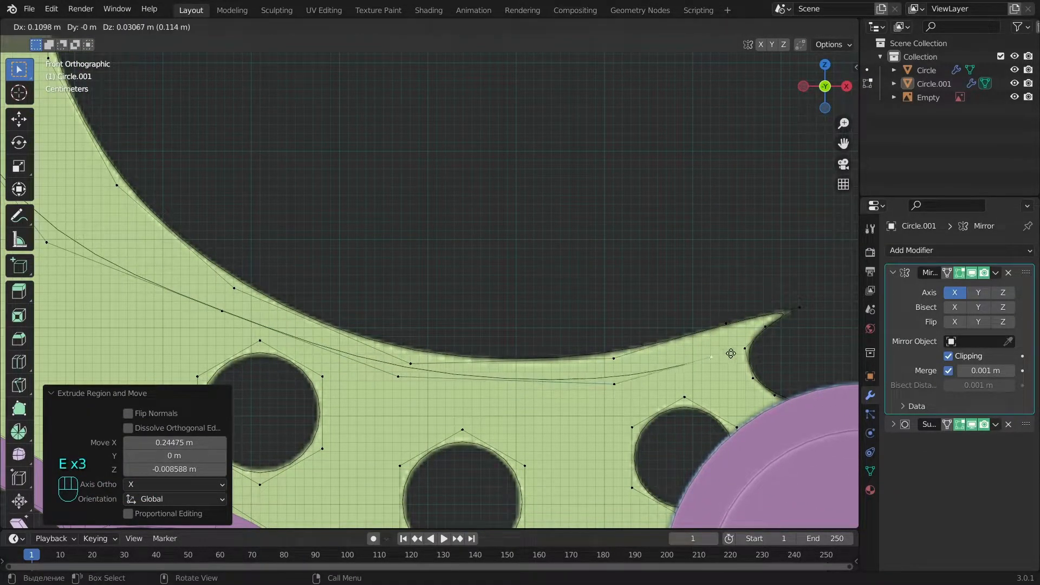
click(747, 346)
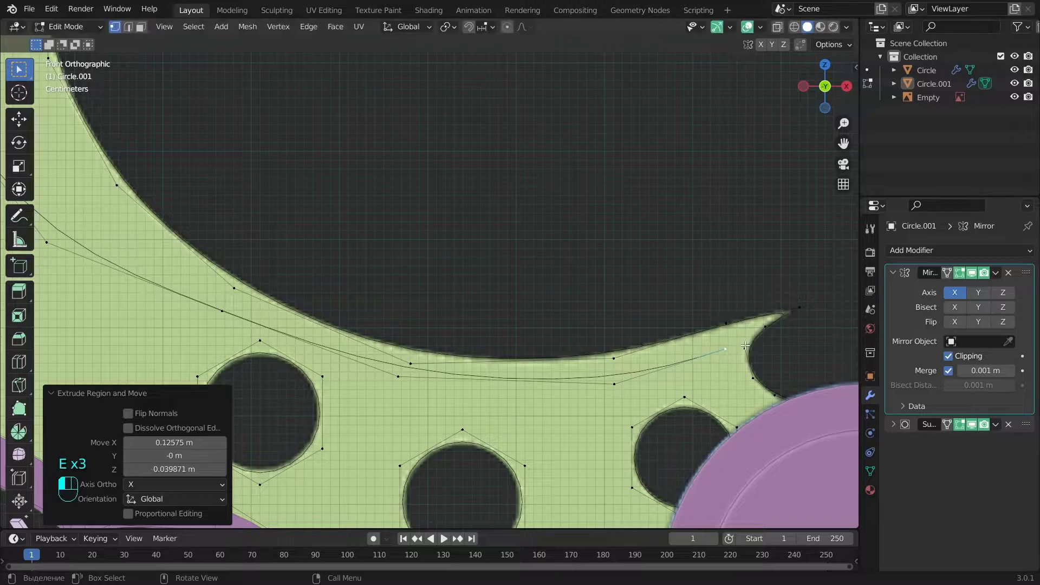
Step: Merge the inner line's end vertex into the outline vertex on the horn's inner side and fill the horn's tip
shift+middle_drag(591, 327, 274, 248)
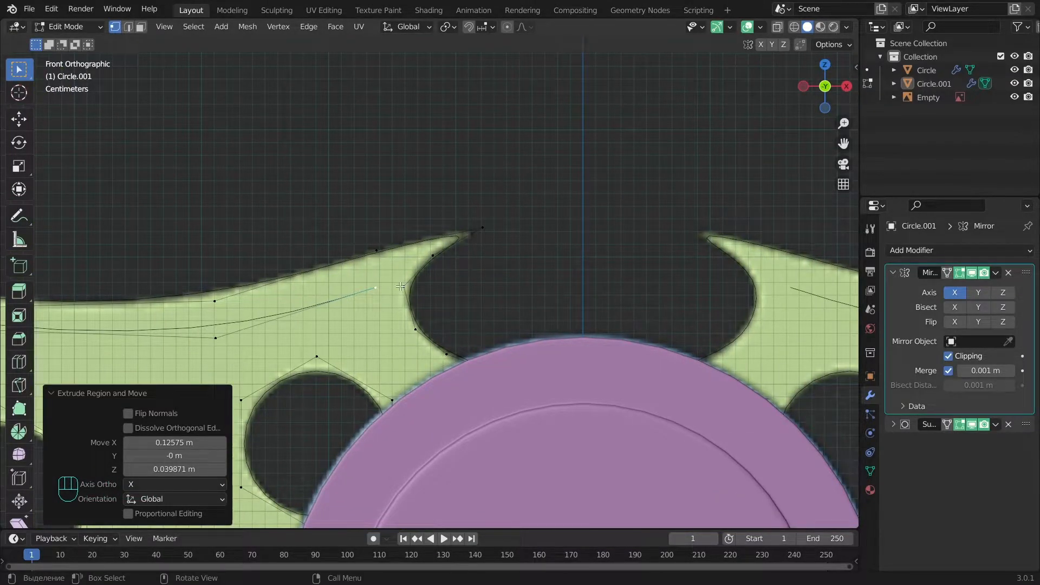
shift+click(403, 290)
key(m)
click(432, 324)
key(alt+a)
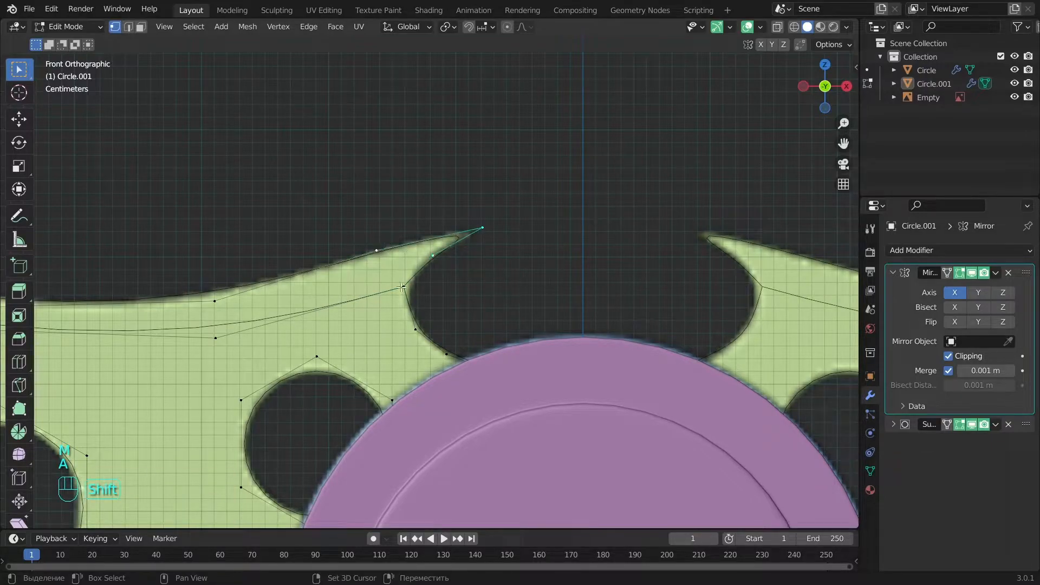
key(f)
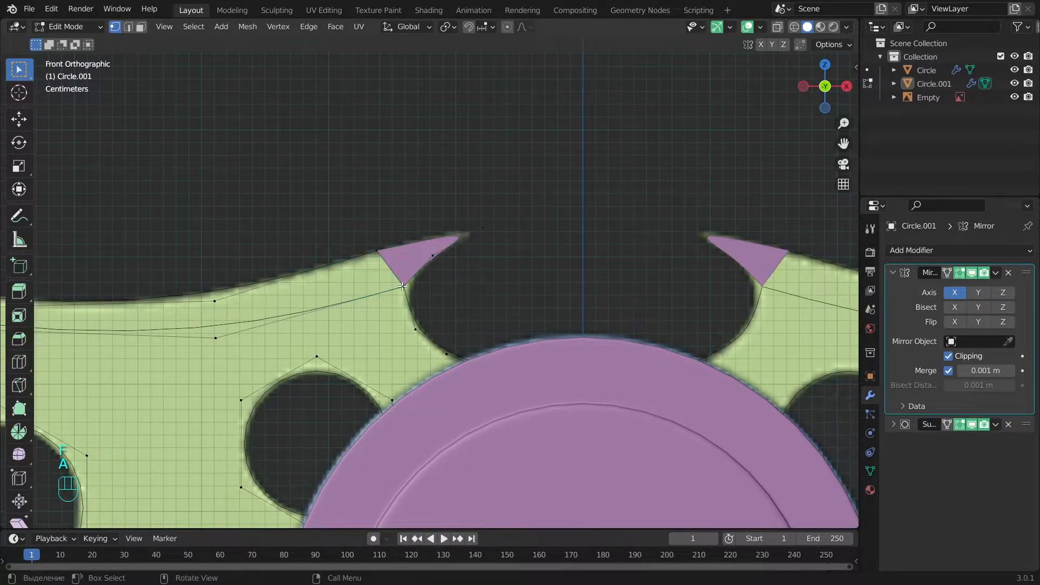
Step: Fill the bevel face between the small horn and the next vertex pair along the wing's upper concave edge
shift+click(378, 251)
scroll(383, 268, down, 4)
shift+middle_drag(390, 311, 533, 313)
key(f)
shift+click(471, 309)
shift+click(469, 292)
key(f)
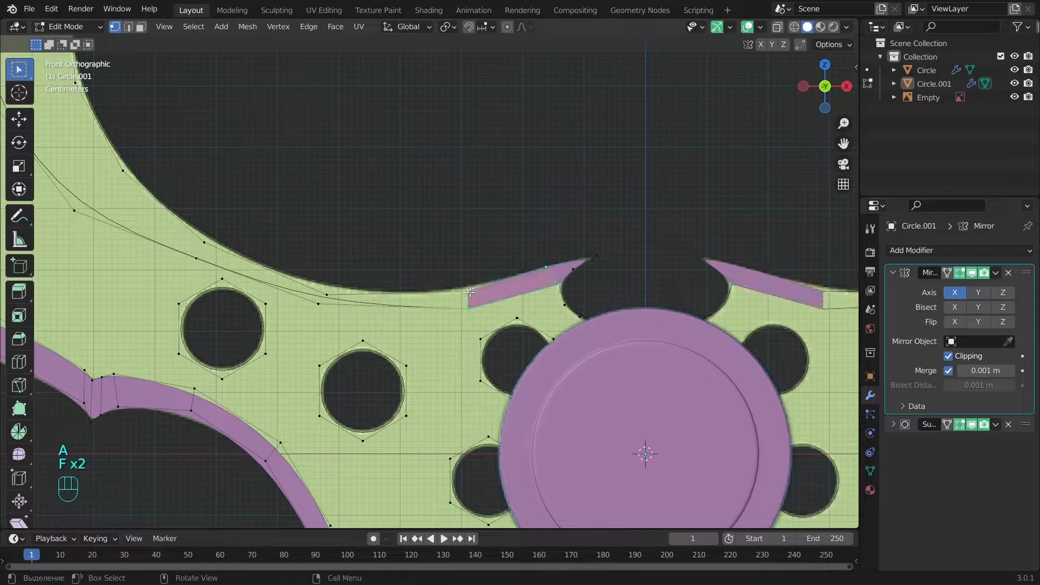
Step: Continue filling the bevel strip between the inner line and the outline, along the concave curve up to the wing's upper point
click(469, 293)
shift+click(470, 309)
shift+middle_drag(449, 311, 553, 347)
scroll(553, 347, down, 2)
key(f)
key(f)
key(f)
key(f)
key(f)
key(f)
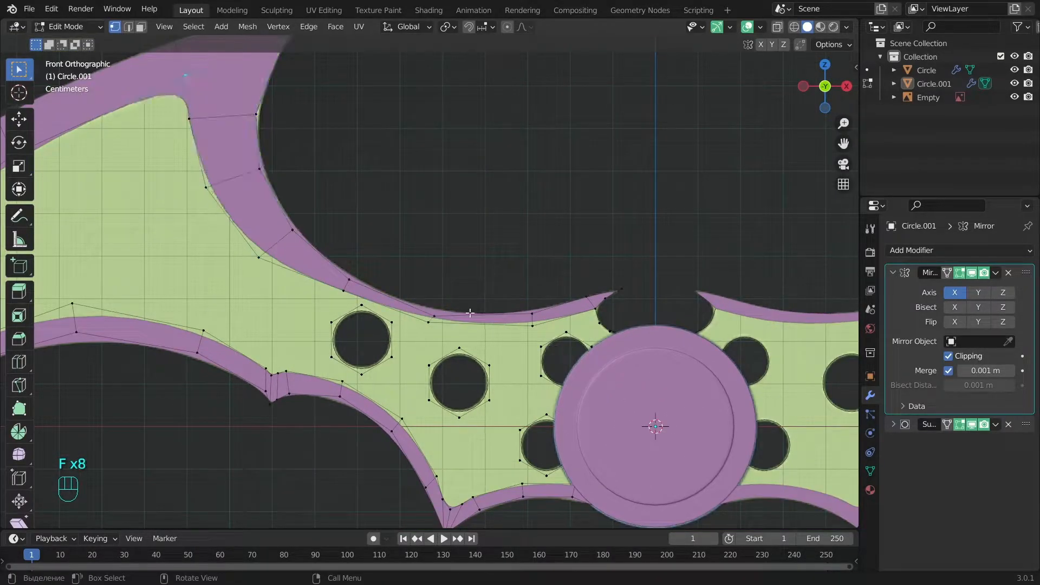
Step: Check the filled strip in Object Mode, then reposition three inner-line vertices below the wing's upper point to follow the bevel
key(a)
key(Tab)
scroll(418, 301, down, 3)
scroll(572, 323, up, 5)
key(Tab)
scroll(573, 323, up, 3)
shift+middle_drag(572, 322, 370, 303)
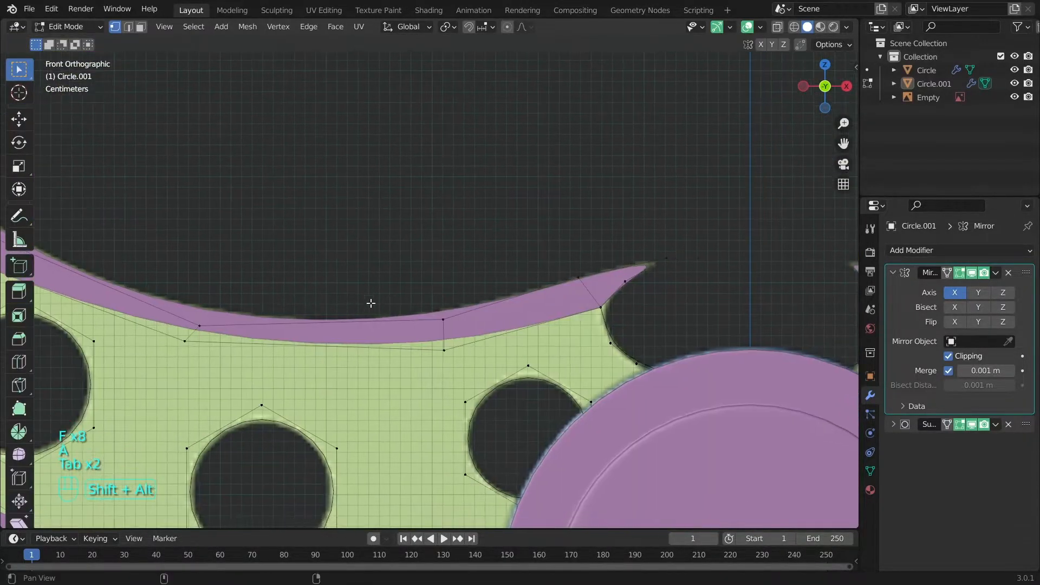
scroll(567, 337, down, 5)
alt+shift+drag(281, 330, 727, 396)
click(540, 169)
key(g)
click(543, 186)
click(553, 237)
key(g)
key(g)
click(552, 260)
click(607, 308)
key(g)
click(615, 318)
Step: Move the lower inner-line vertex near the wing's outer tip and fill the gap between the two bevel strips there
alt+shift+drag(319, 392, 604, 271)
scroll(601, 273, up, 1)
click(330, 403)
key(g)
click(360, 396)
click(289, 425)
shift+click(356, 398)
key(f)
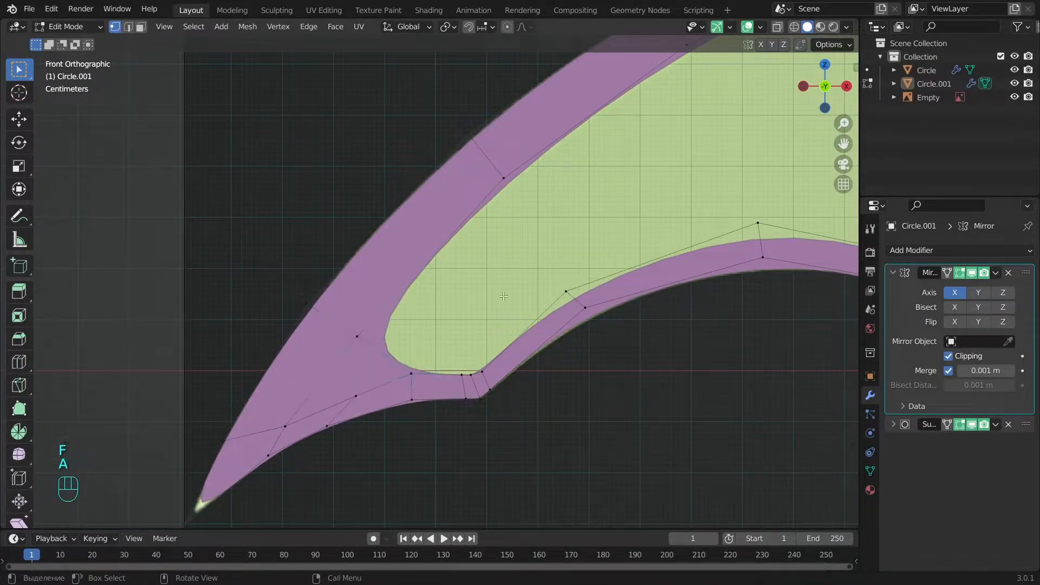
Step: Reposition four inner-line vertices above the lower spike near the wing's outer tip to spread them along the bevel line
scroll(446, 342, up, 1)
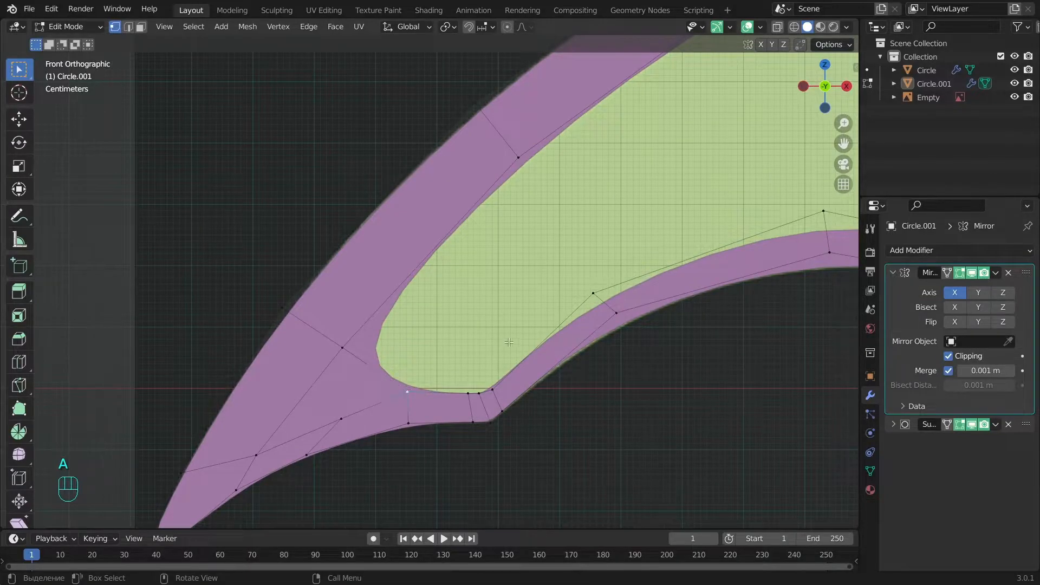
click(496, 388)
key(g)
click(530, 343)
click(466, 393)
key(g)
click(438, 375)
click(478, 393)
key(g)
click(481, 378)
click(405, 392)
key(g)
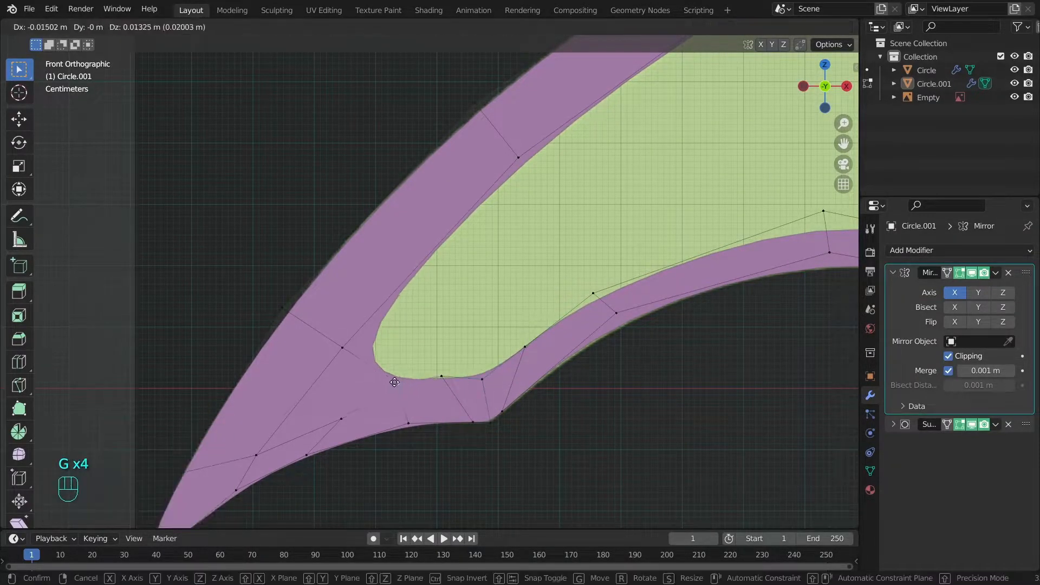
click(383, 389)
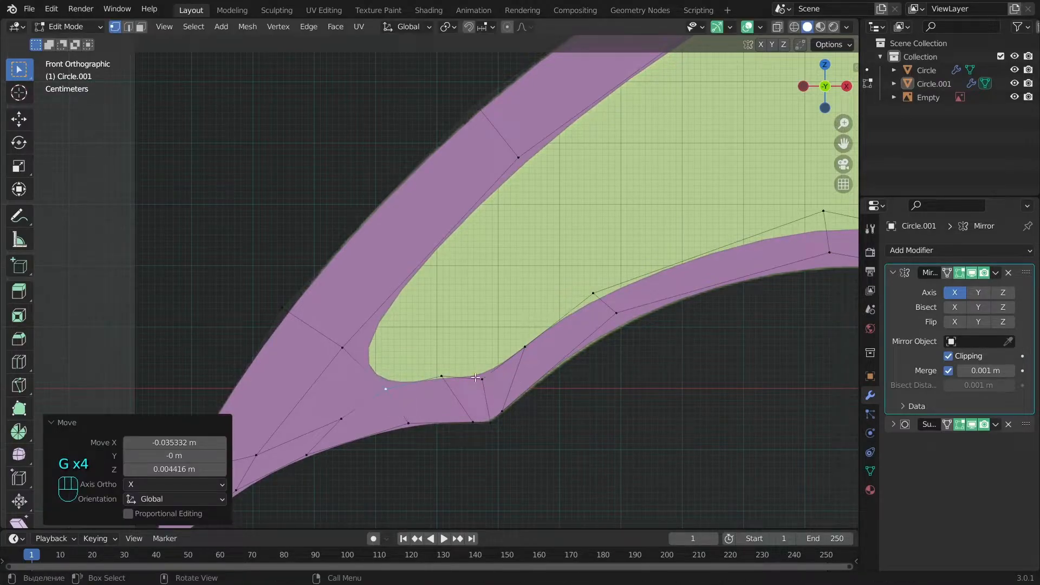
Step: Add a centred loop cut across the outer bevel strip near the wing's tip and move it onto the reference outline
shift+click(442, 376)
key(ctrl+r)
click(471, 251)
right_click(472, 251)
key(g)
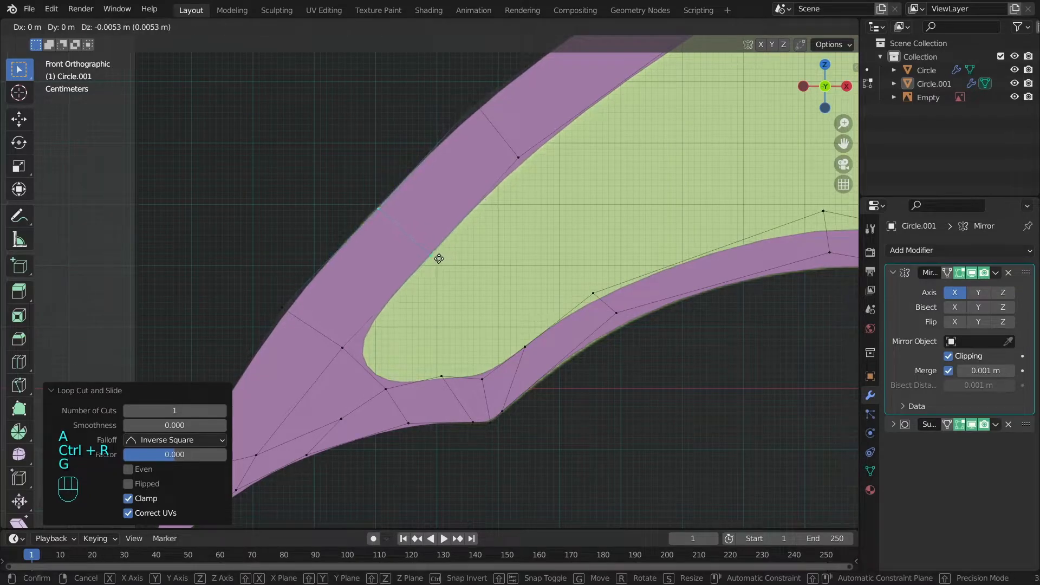
click(438, 259)
Step: Shift the two cross edges on either side of the new loop cut to match the outer bevel's reference shape
key(a)
shift+middle_drag(514, 132, 503, 154)
drag(459, 115, 532, 185)
key(g)
click(535, 187)
click(329, 368)
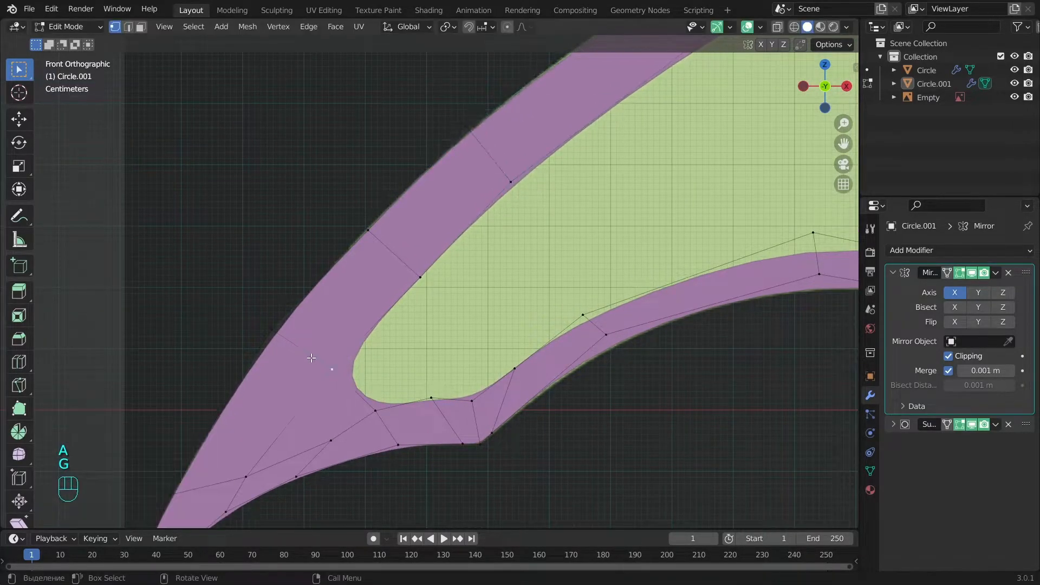
shift+middle_drag(311, 358, 351, 331)
drag(295, 286, 397, 369)
key(g)
click(403, 372)
key(a)
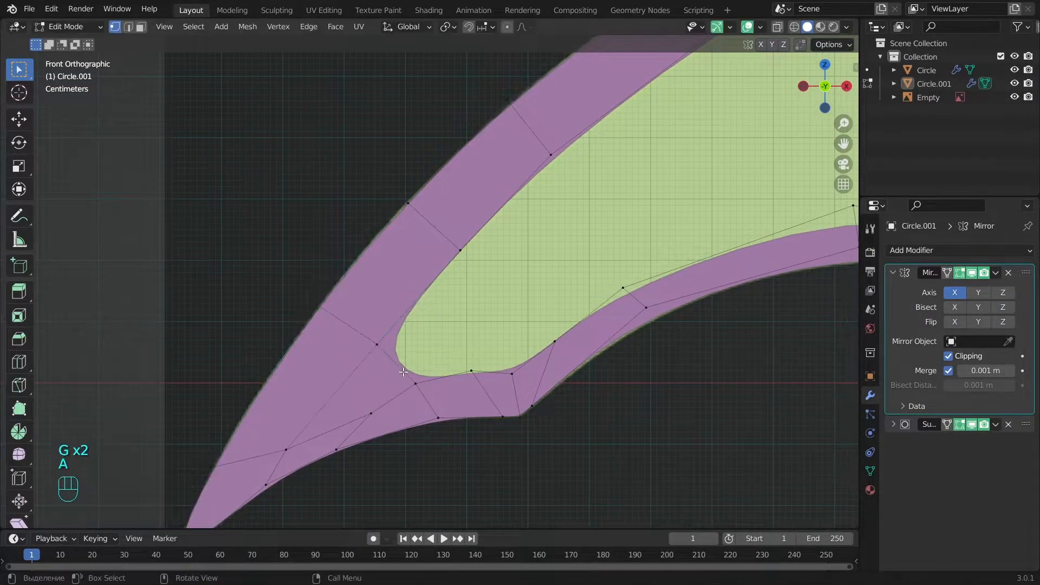
Step: Fill the wing's interior with faces bridging the upper and lower inner lines, from the outer tip to the wing's middle
key(g)
click(480, 256)
key(a)
shift+click(460, 249)
key(f)
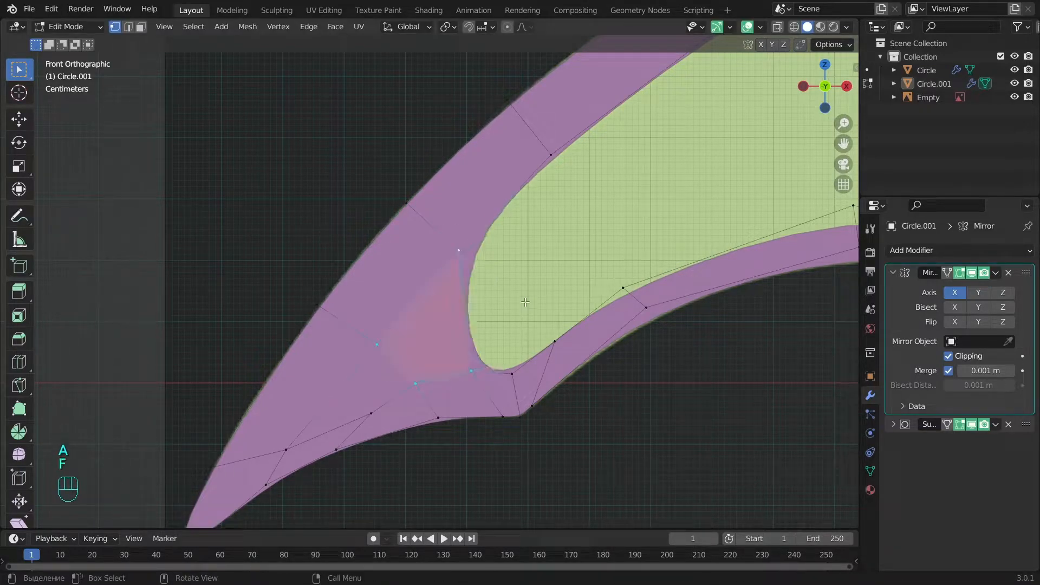
key(f)
shift+click(458, 249)
key(f)
scroll(601, 243, down, 2)
alt+shift+drag(608, 244, 443, 317)
key(f)
Step: Move the inner-line vertex below the wing's upper point down along the bevel line
key(a)
key(g)
click(671, 155)
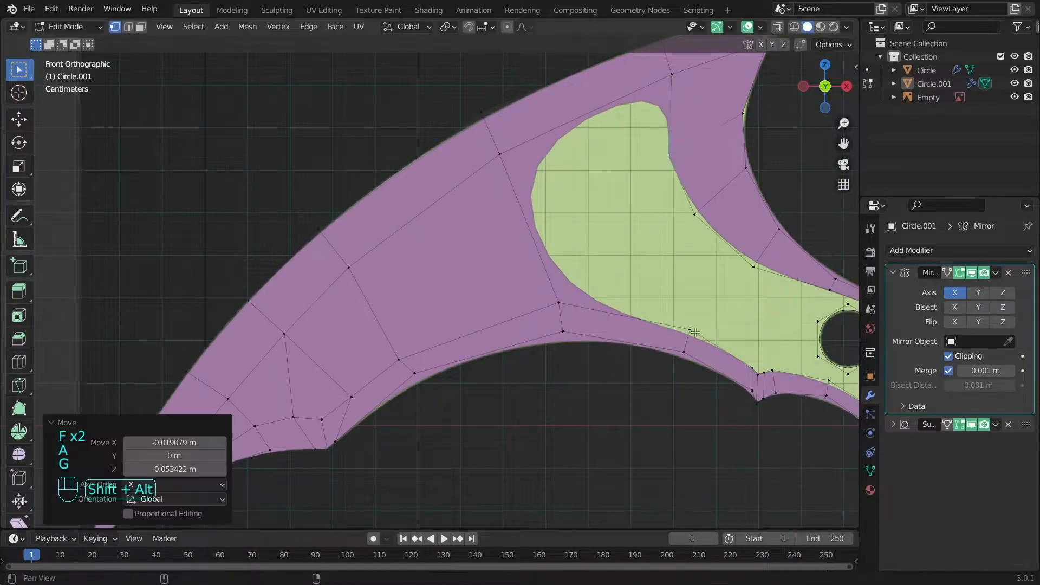
Step: Nudge the inner vertex above the lower spike near the wing's outer tip into a better position
alt+shift+drag(628, 201, 598, 156)
click(289, 374)
key(g)
click(287, 364)
key(g)
click(296, 378)
key(a)
Step: Fill the interior face below the wing's upper point, joining the upper inner line to the lower inner line
alt+shift+drag(559, 252, 387, 394)
scroll(479, 285, up, 2)
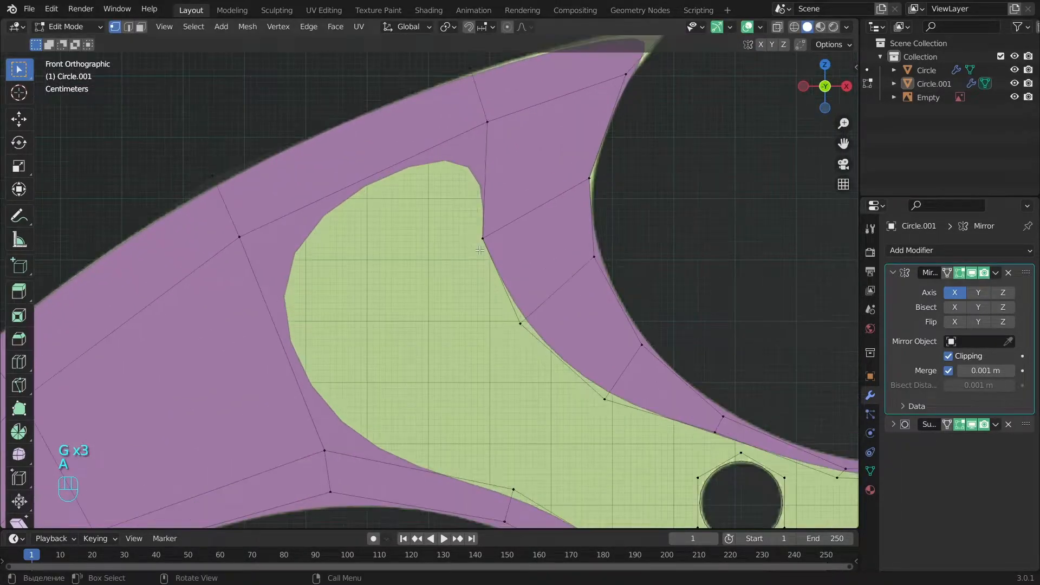
shift+click(324, 450)
key(f)
key(a)
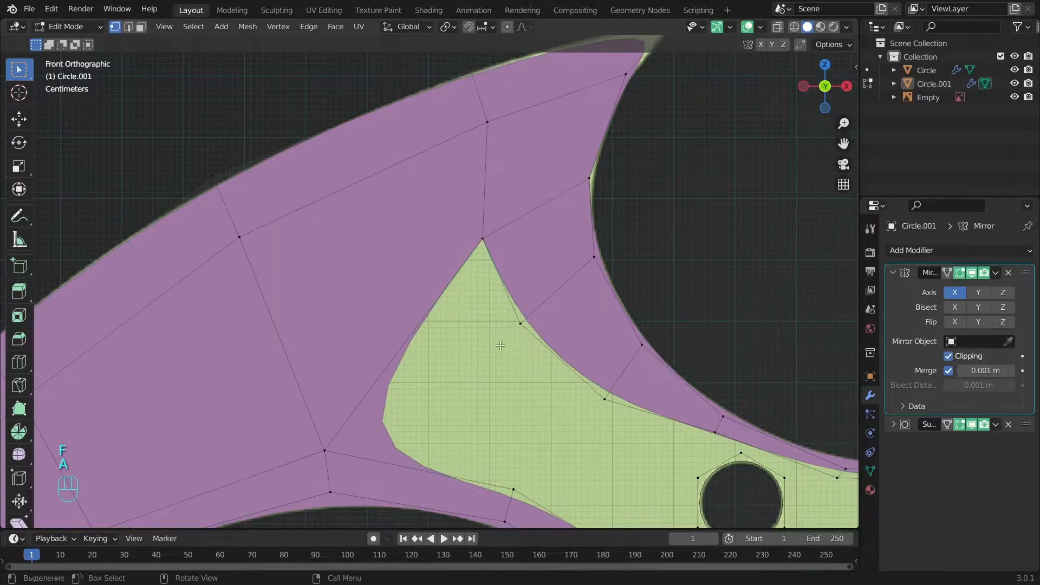
Step: Lower the next vertex of the upper inner line and fill two more interior faces toward the first round hole
click(521, 323)
key(g)
click(540, 363)
click(478, 245)
shift+click(325, 449)
key(f)
alt+shift+drag(613, 425, 557, 242)
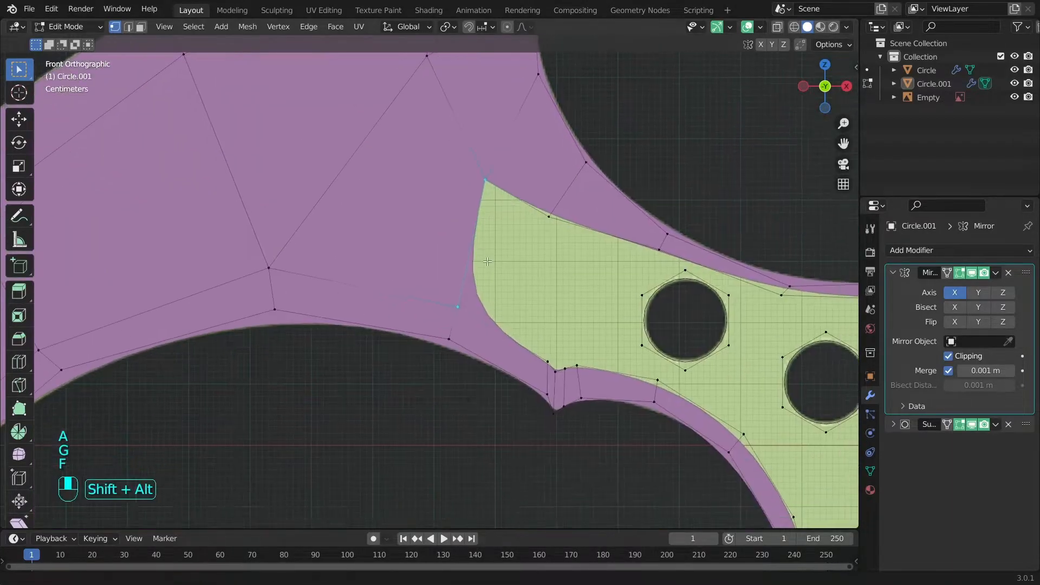
key(f)
scroll(615, 307, up, 2)
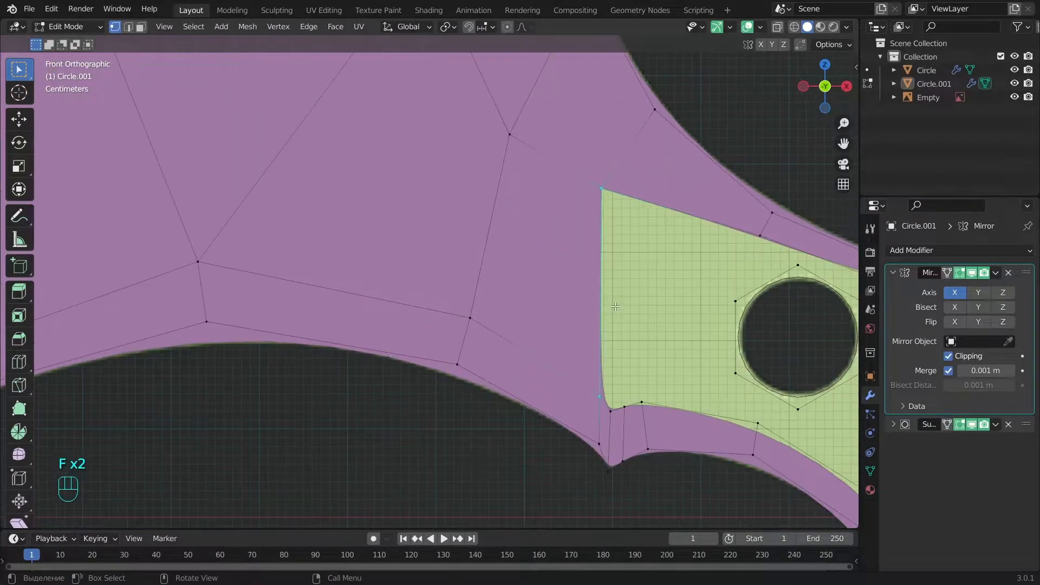
Step: Spread the lower inner-line vertices around the second lower spike so they are spaced more evenly along the bevel
click(595, 395)
key(g)
click(538, 363)
click(646, 401)
key(g)
click(682, 406)
click(624, 405)
key(g)
key(g)
click(627, 400)
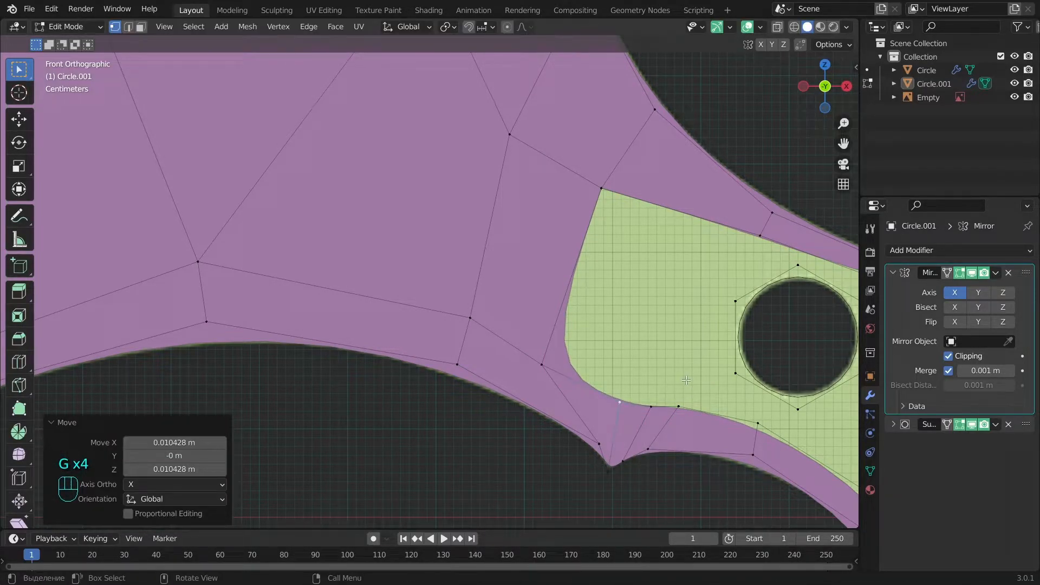
Step: Fill the interior face above the second lower spike, reaching the upper inner-line vertex beside the first round hole
click(601, 191)
shift+click(543, 360)
key(f)
key(a)
Step: Extrude the first round hole's edge loop outward into a ring, scaled to about 1.15
alt+shift+middle_drag(813, 305, 615, 265)
key(l)
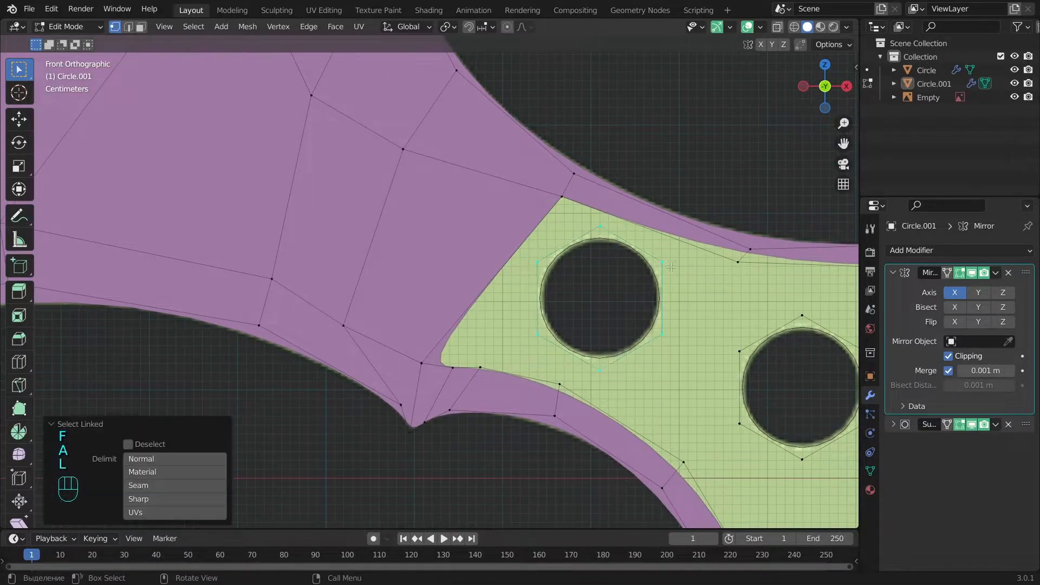
key(e)
key(s)
click(703, 266)
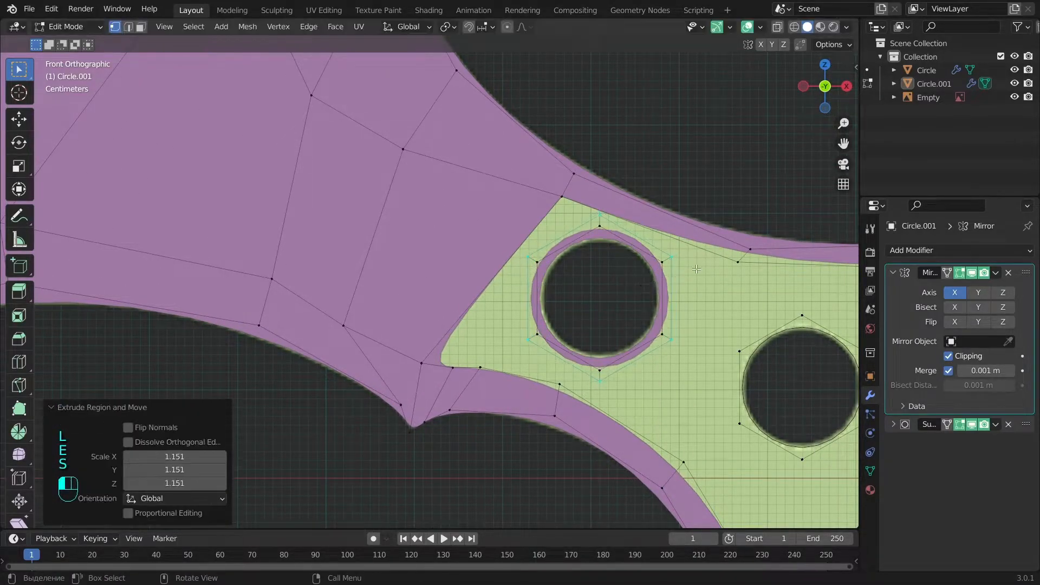
Step: Extrude the second round hole's edge loop outward into a matching ring
key(Tab)
alt+shift+middle_drag(698, 317, 633, 263)
key(Tab)
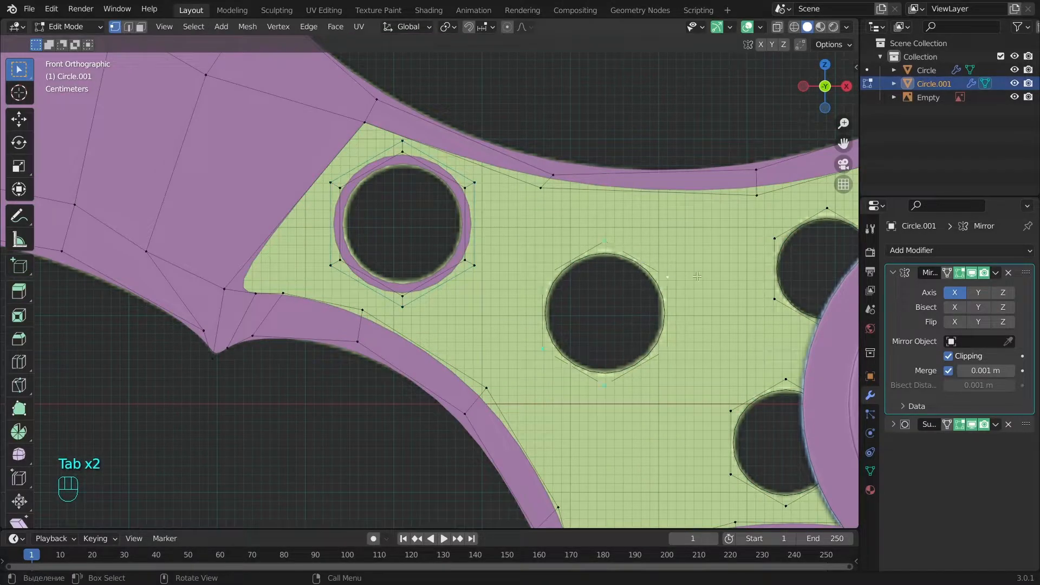
key(e)
key(s)
click(700, 275)
key(a)
Step: Extrude and scale rings outward around the two partial holes beside the central disc
alt+shift+middle_drag(807, 223, 631, 228)
alt+click(629, 227)
key(e)
key(s)
click(626, 219)
alt+click(592, 395)
key(e)
key(s)
click(578, 377)
key(a)
Step: Rotate the first hole's ring by about -9° to align its vertices with the surrounding mesh
key(Tab)
alt+shift+middle_drag(434, 314, 639, 418)
key(Tab)
scroll(464, 221, up, 2)
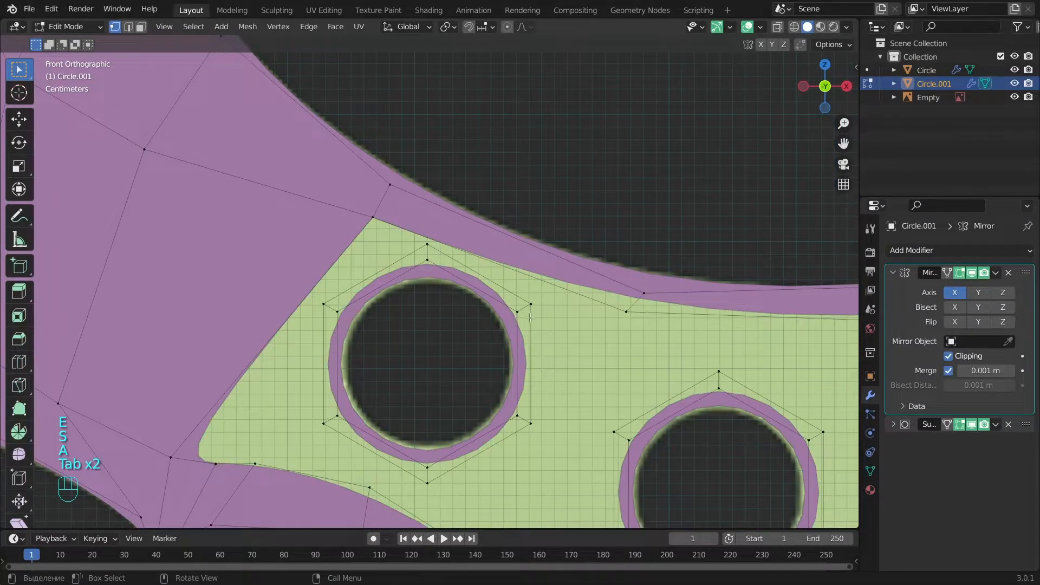
key(l)
scroll(540, 333, down, 3)
key(r)
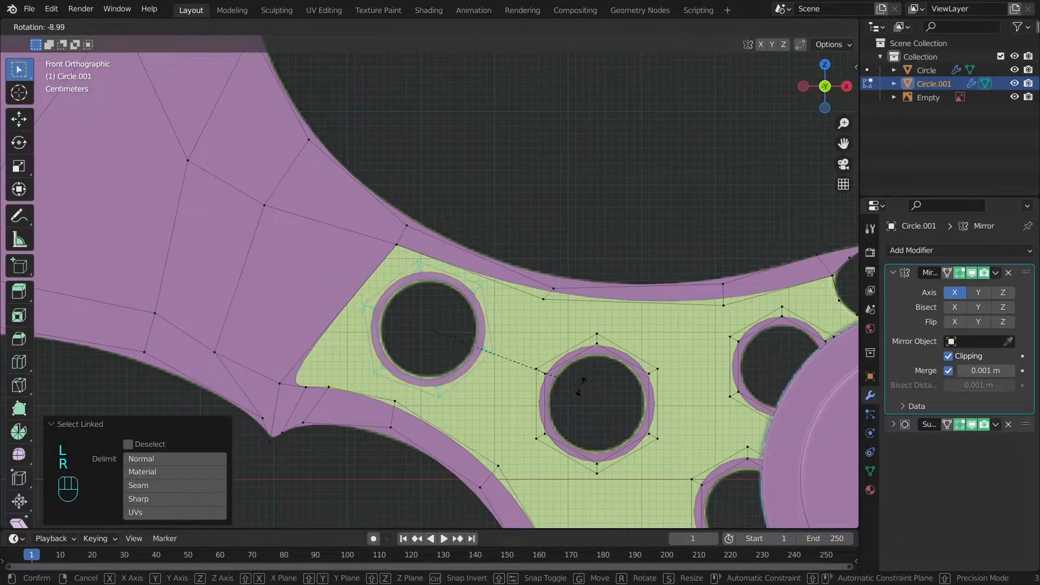
click(580, 386)
key(a)
Step: Fill faces joining the first hole's ring to the upper bevel strip and the wing's large outer panel
scroll(497, 312, up, 1)
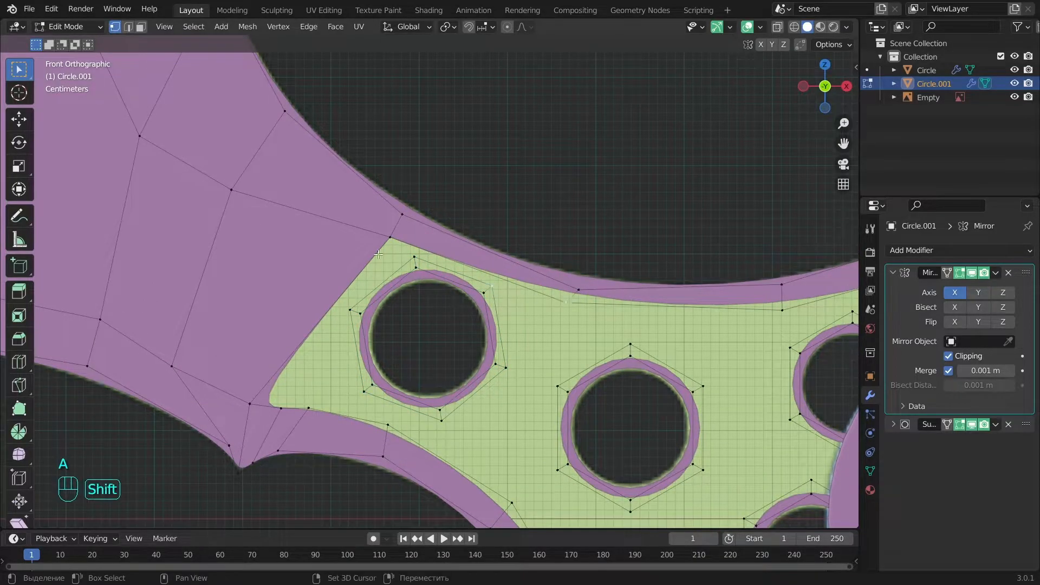
key(f)
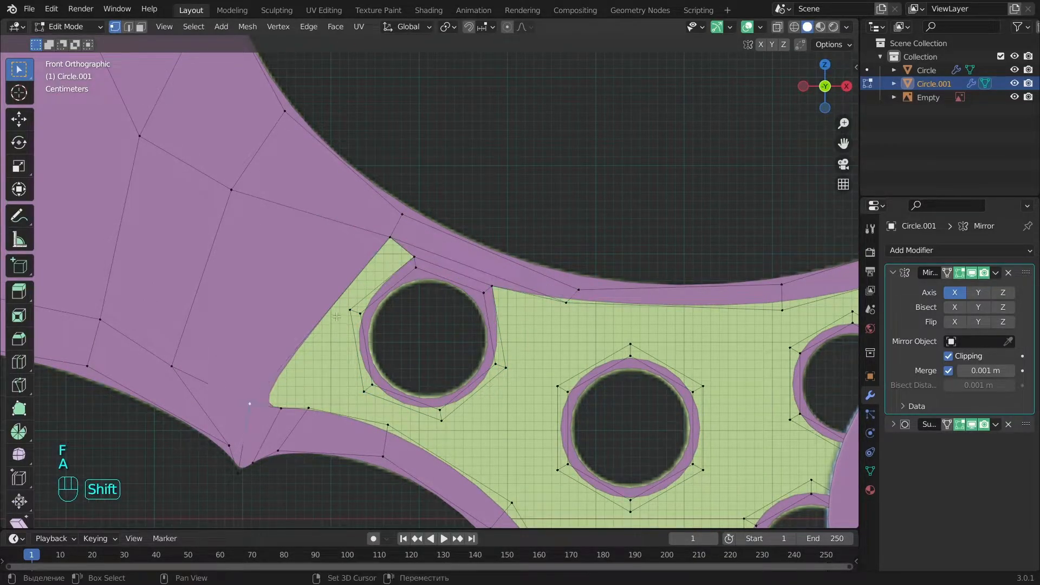
key(f)
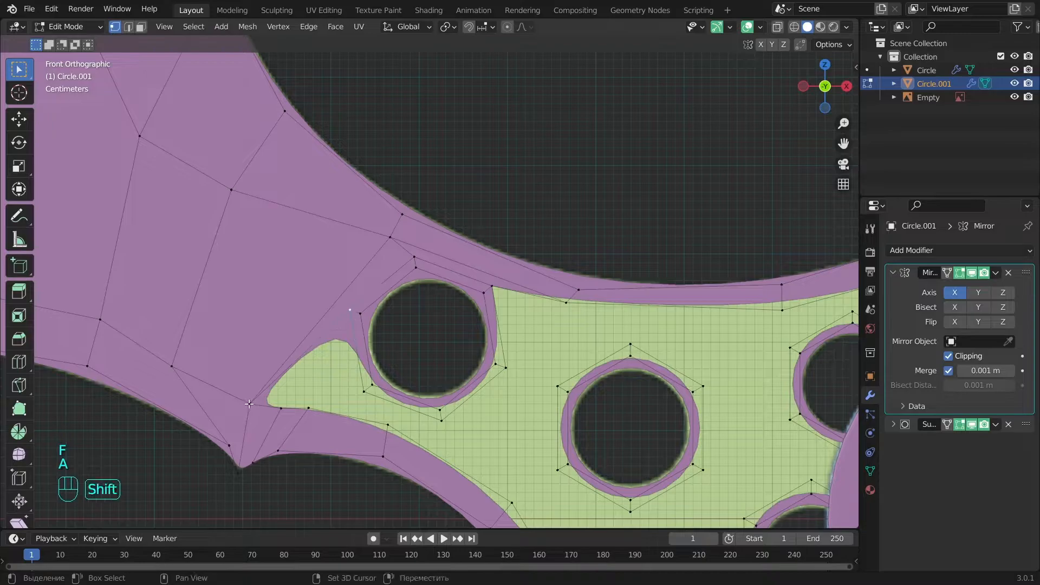
key(f)
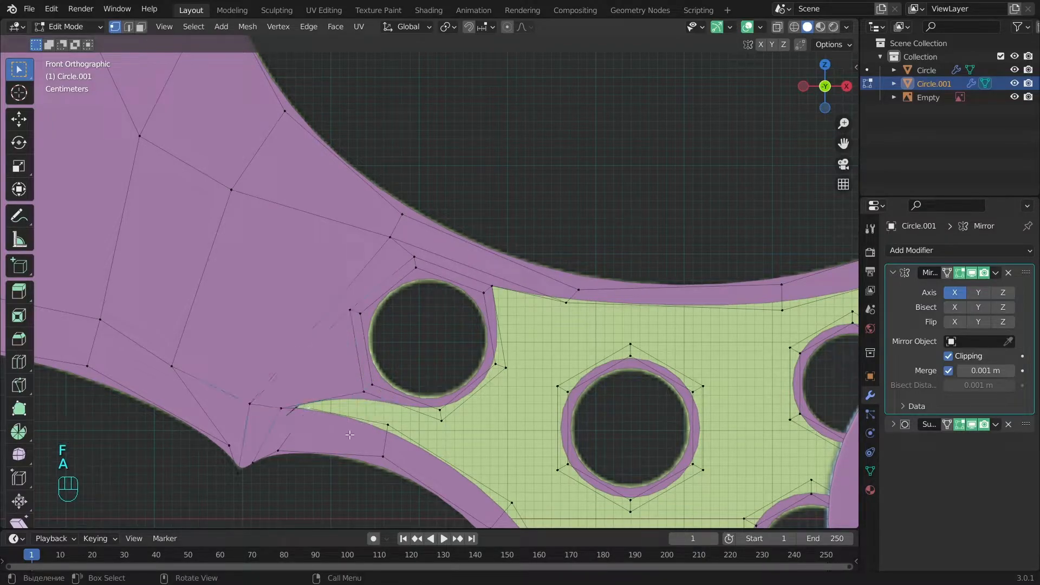
Step: Reposition the lower strip's inner vertices and fill faces between that strip and the underside of the first hole's ring
key(g)
click(375, 454)
key(f)
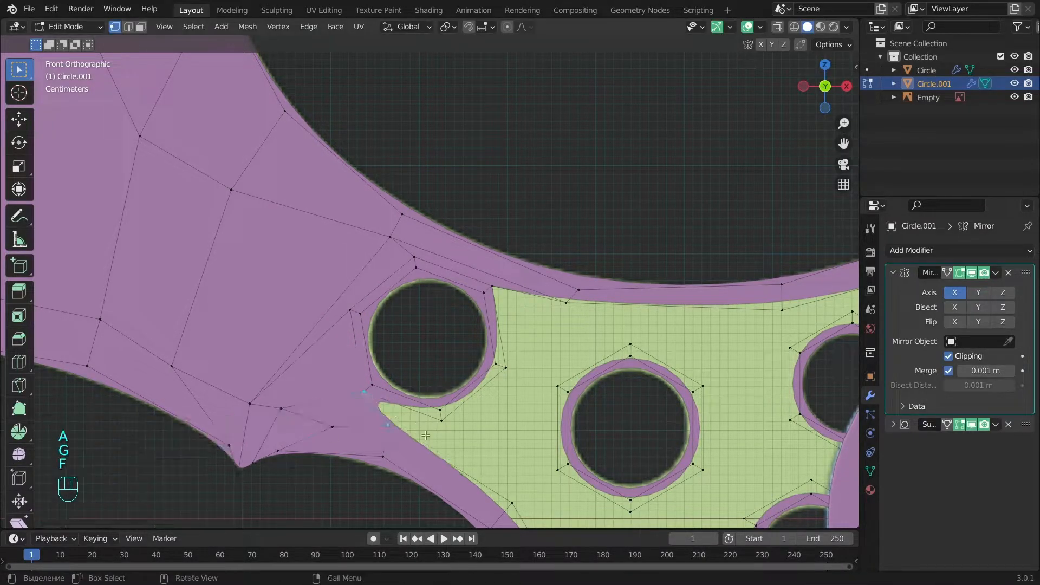
key(g)
click(377, 428)
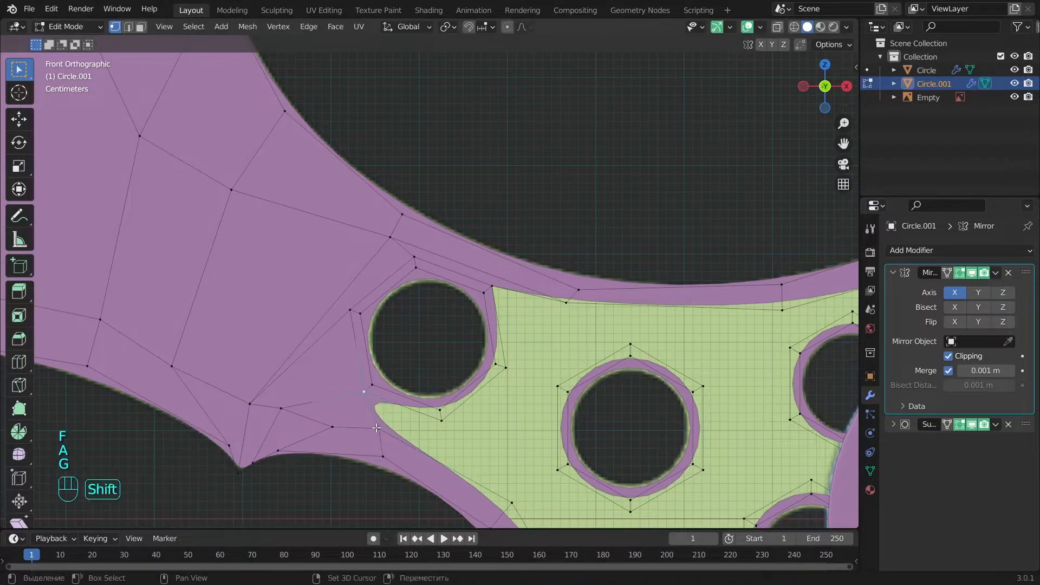
shift+middle_drag(504, 494, 436, 432)
key(f)
key(a)
scroll(450, 459, down, 3)
scroll(437, 405, up, 3)
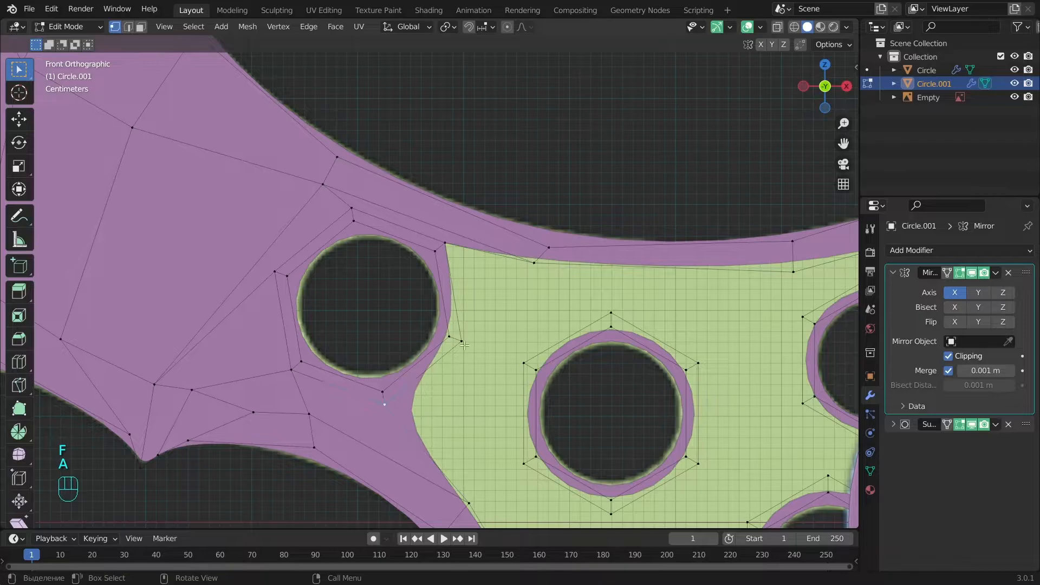
Step: Try to fill faces from the first hole's ring and the upper strip across to the second hole's ring
shift+click(523, 361)
key(f)
key(a)
key(ctrl+z)
key(ctrl+z)
key(ctrl+z)
key(ctrl+z)
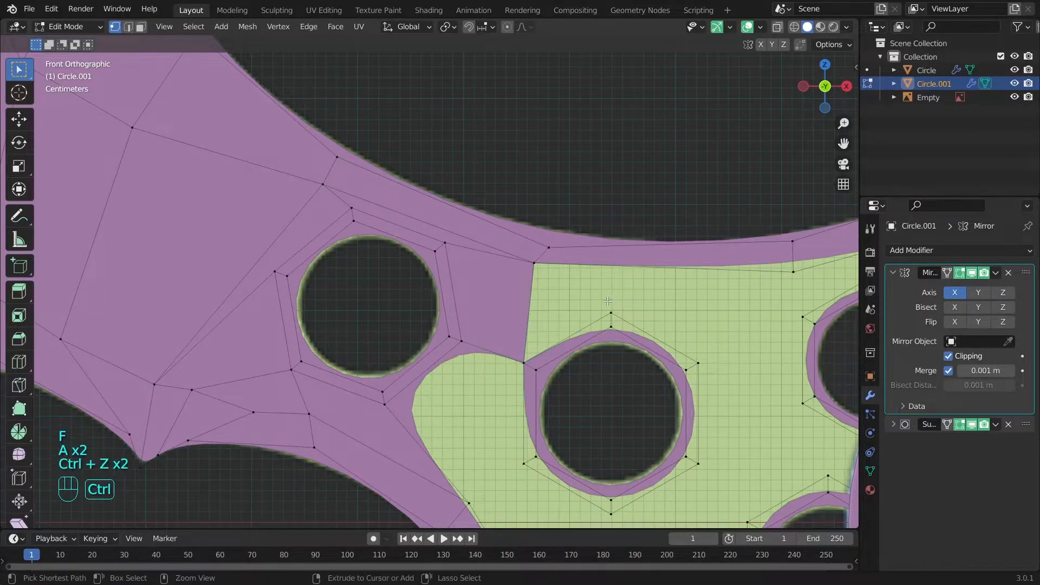
Step: Rotate the second hole's linked ring by about -26.1° to align its vertices with the surrounding mesh
key(a)
key(l)
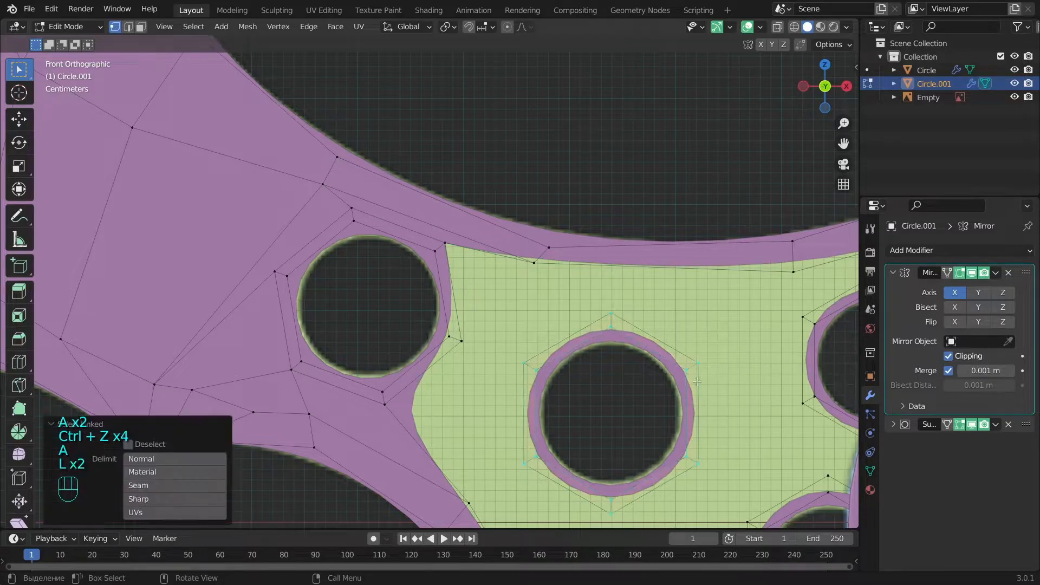
key(r)
shift+right_click(732, 347)
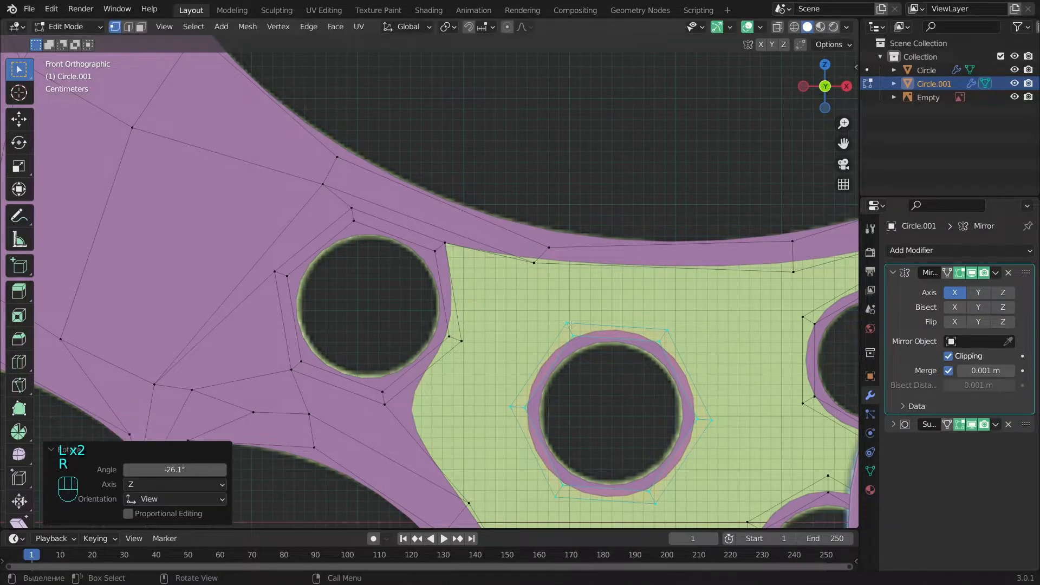
Step: Fill faces joining the second hole's ring to the upper strip, the first hole's ring and the lower strip
key(f)
key(alt+a)
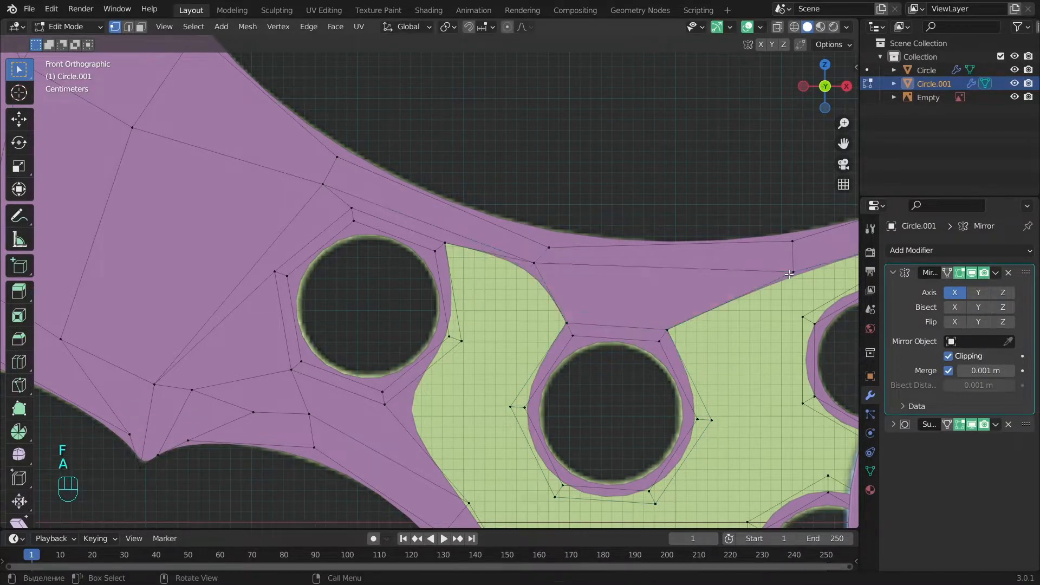
key(f)
key(f)
shift+middle_drag(543, 391, 527, 232)
key(f)
scroll(526, 233, down, 3)
key(alt+a)
shift+middle_drag(846, 163, 693, 279)
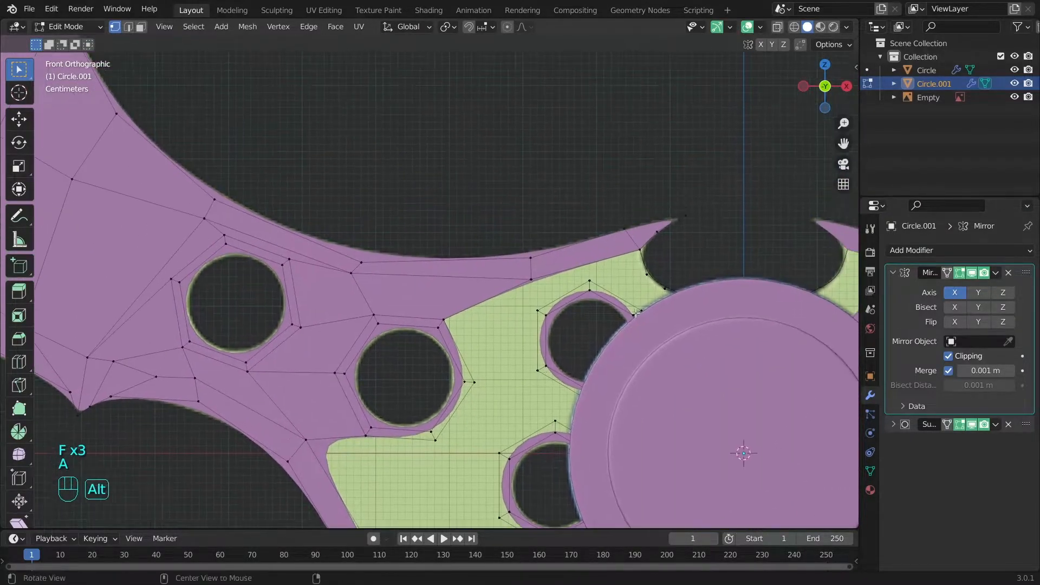
Step: Fill faces between the second hole's ring, the upper partial hole's ring and the upper bevel strip
scroll(700, 284, up, 3)
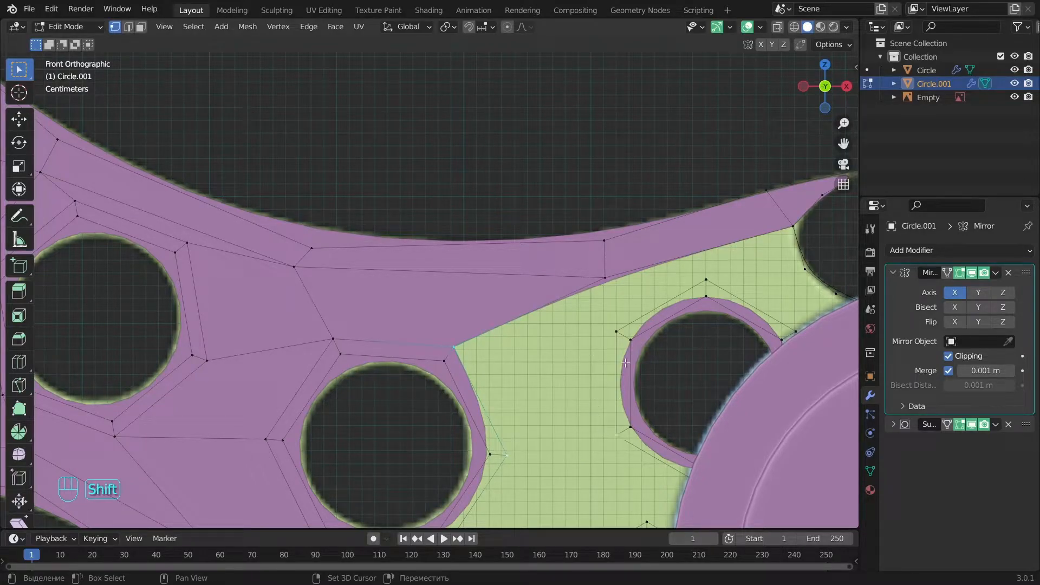
shift+click(616, 331)
key(f)
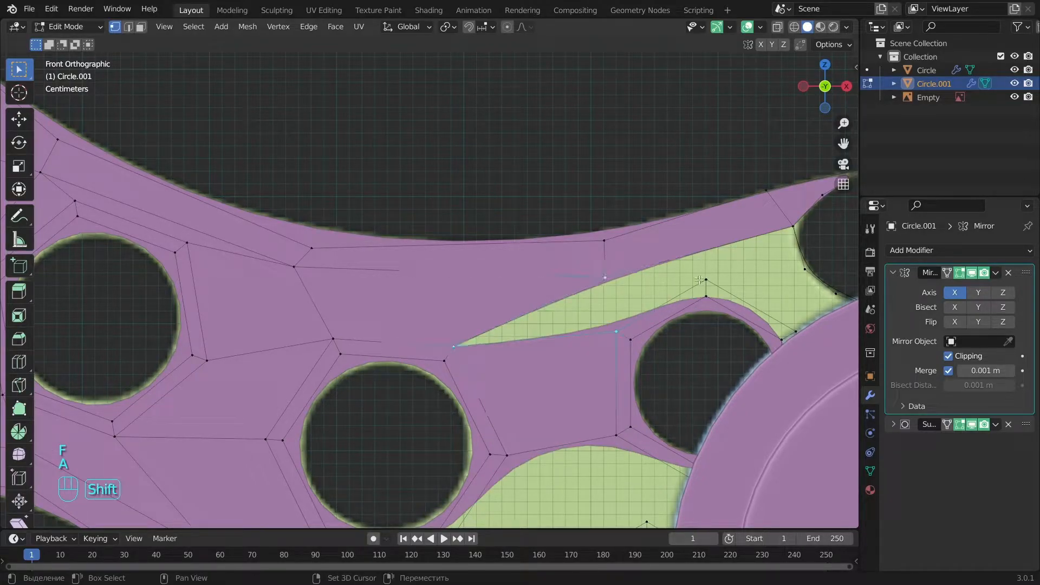
shift+click(706, 280)
key(f)
key(alt+a)
click(612, 272)
shift+click(706, 279)
key(f)
key(alt+a)
Step: Fill the face between the upper partial hole's ring and the curved edge of the central notch
shift+middle_drag(791, 226, 545, 293)
key(z)
key(z)
scroll(724, 266, up, 2)
key(z)
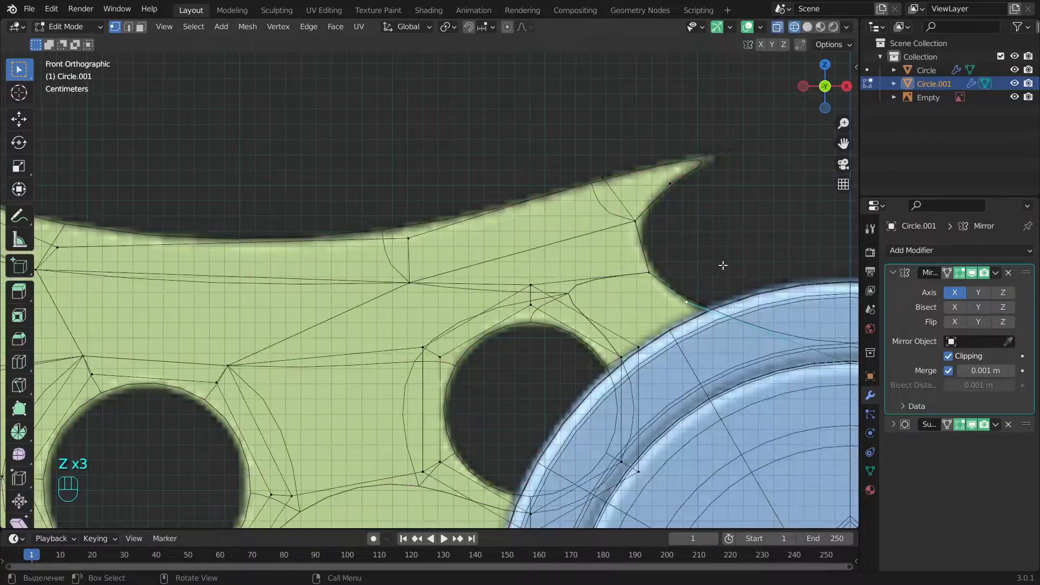
key(z)
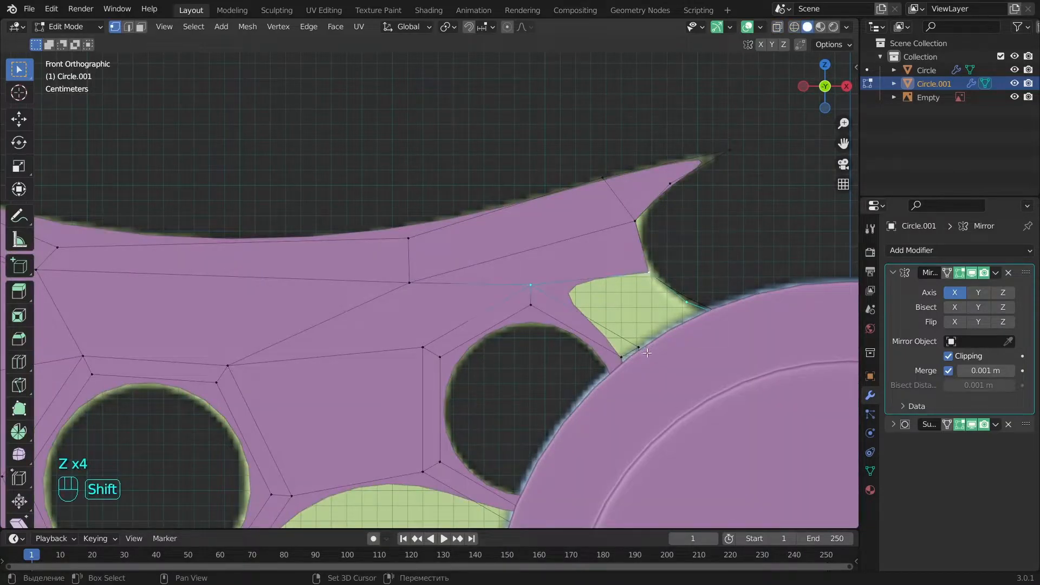
shift+click(638, 350)
key(f)
Step: Hide the central disc object and fill the wing face between the upper partial hole's ring, the notch and the mirror line
key(z)
shift+middle_drag(743, 373, 680, 282)
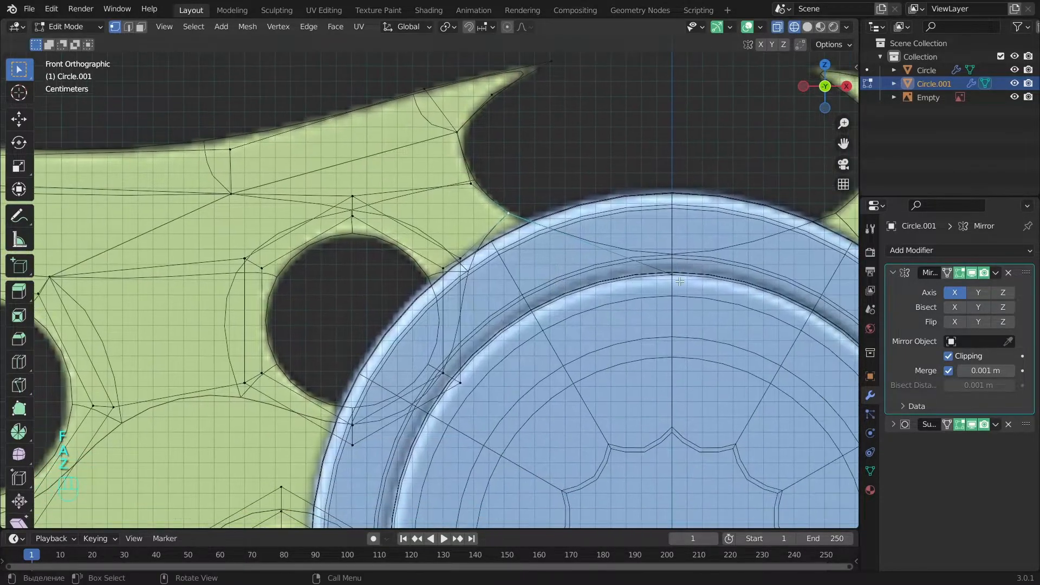
key(z)
key(z)
key(z)
key(Tab)
key(a)
click(583, 315)
key(h)
key(Tab)
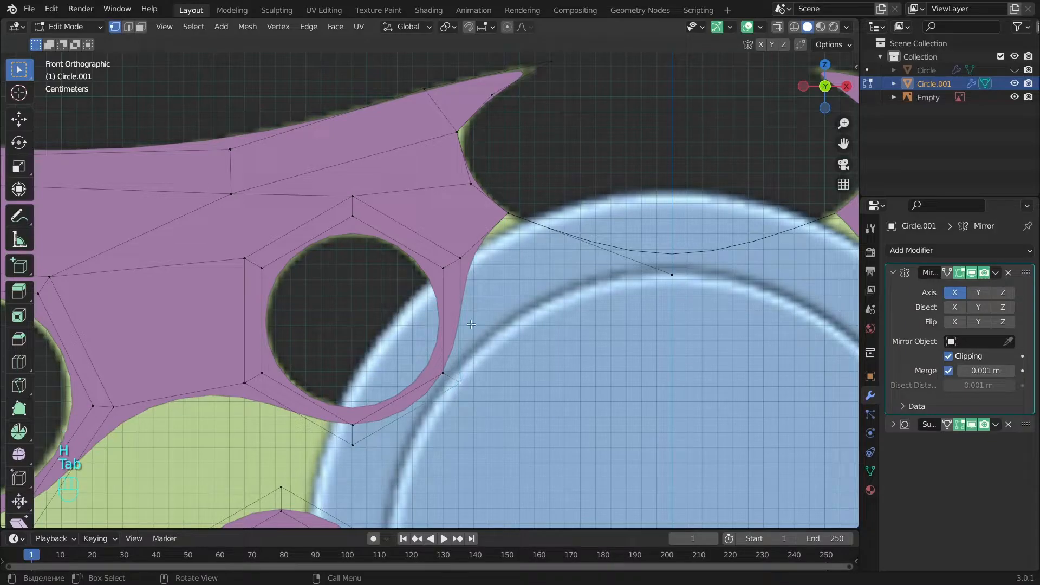
key(f)
key(alt+a)
Step: Move an inner vertex along the bottom strip and rotate the lower partial hole's ring by about -29°
scroll(672, 277, down, 2)
shift+middle_drag(485, 311, 294, 318)
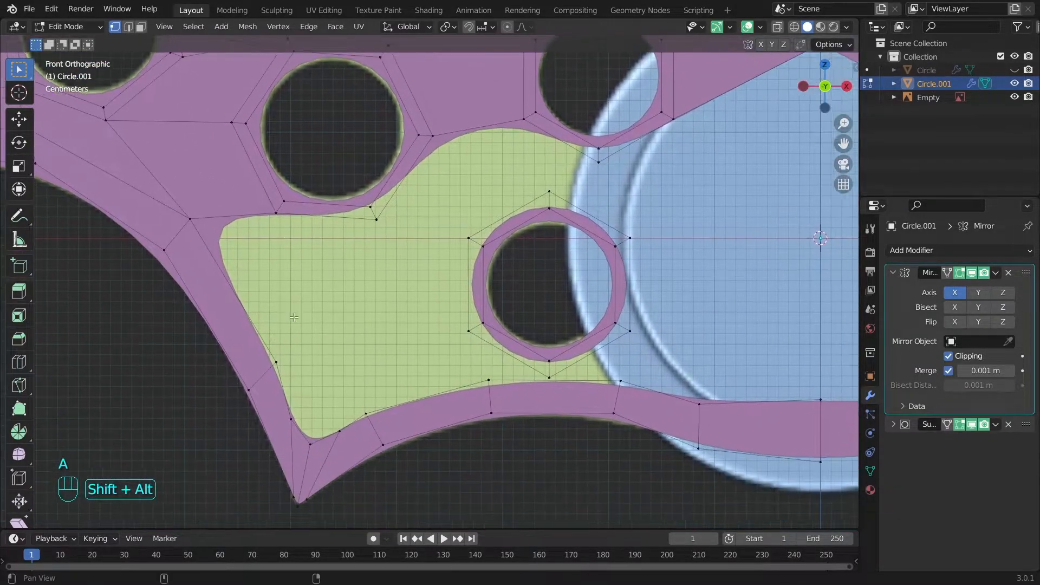
key(g)
key(a)
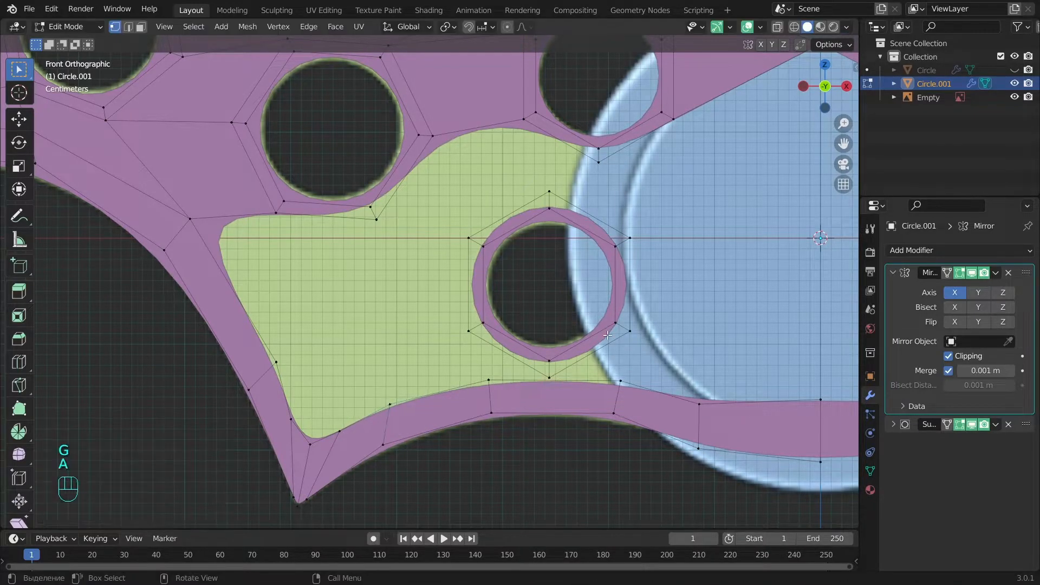
key(l)
key(r)
click(703, 276)
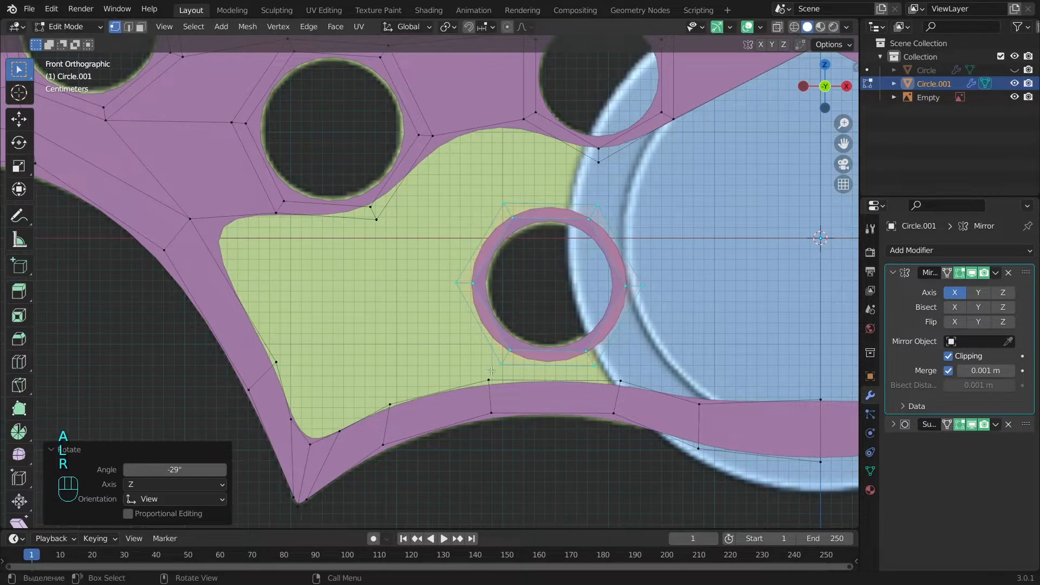
Step: Fill faces between the lower partial hole's ring and the bottom bevel strip, below the hole and on both sides
click(489, 380)
shift+click(502, 365)
shift+click(597, 363)
shift+click(619, 379)
key(f)
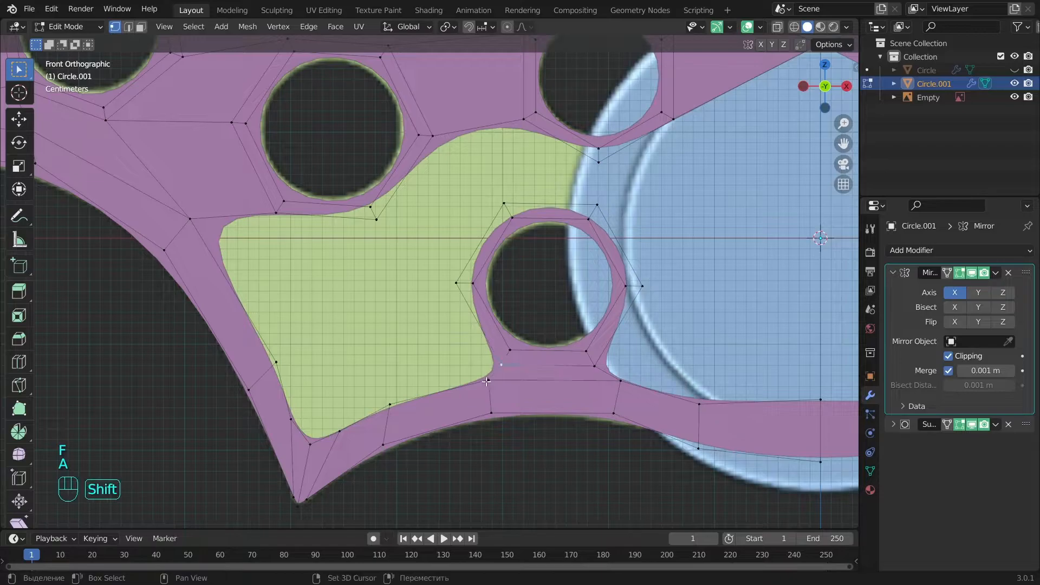
key(f)
key(g)
click(621, 389)
shift+click(595, 365)
key(f)
key(alt+a)
Step: Extrude the lower partial hole ring's inner vertex to the mirror line and fill the face down to the bottom strip
shift+middle_drag(643, 288, 463, 297)
click(463, 297)
key(e)
click(704, 279)
key(c)
click(472, 302)
key(f)
key(alt+a)
shift+scroll(541, 246, up, 8)
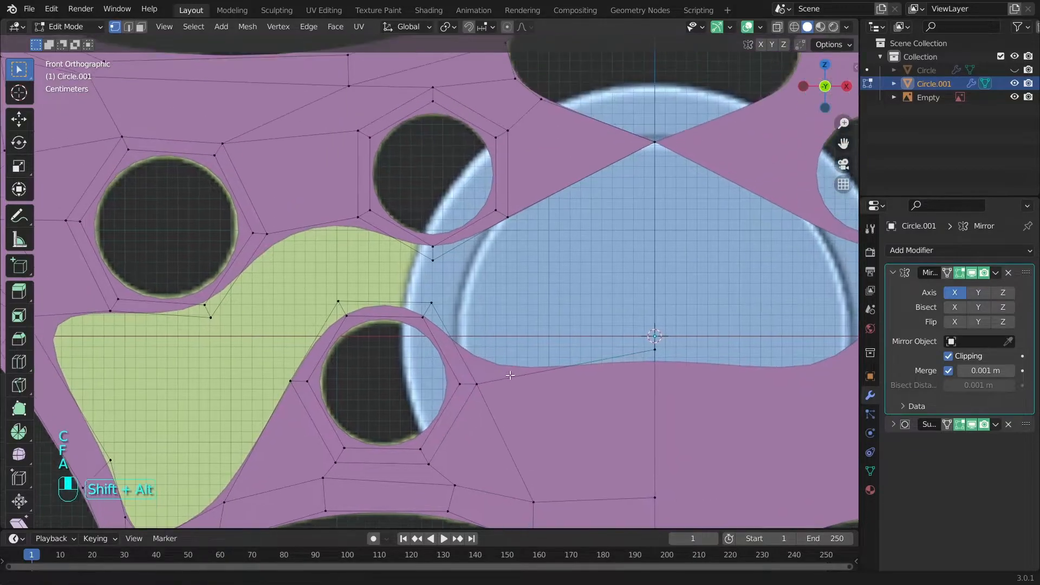
Step: Fill the central faces between the two partial holes' rings and the mirror line
click(476, 392)
key(f)
key(alt+a)
key(f)
key(f)
key(f)
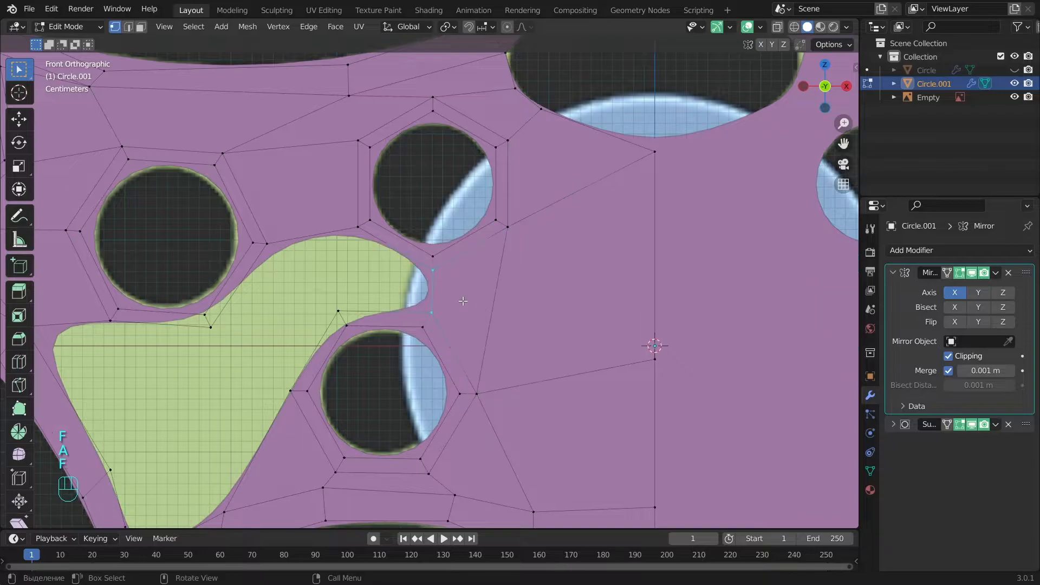
Step: Fill faces linking the second hole's ring to both partial holes' rings and down to the bottom strip
shift+middle_drag(323, 352, 413, 342)
alt+shift+drag(412, 343, 466, 319)
key(f)
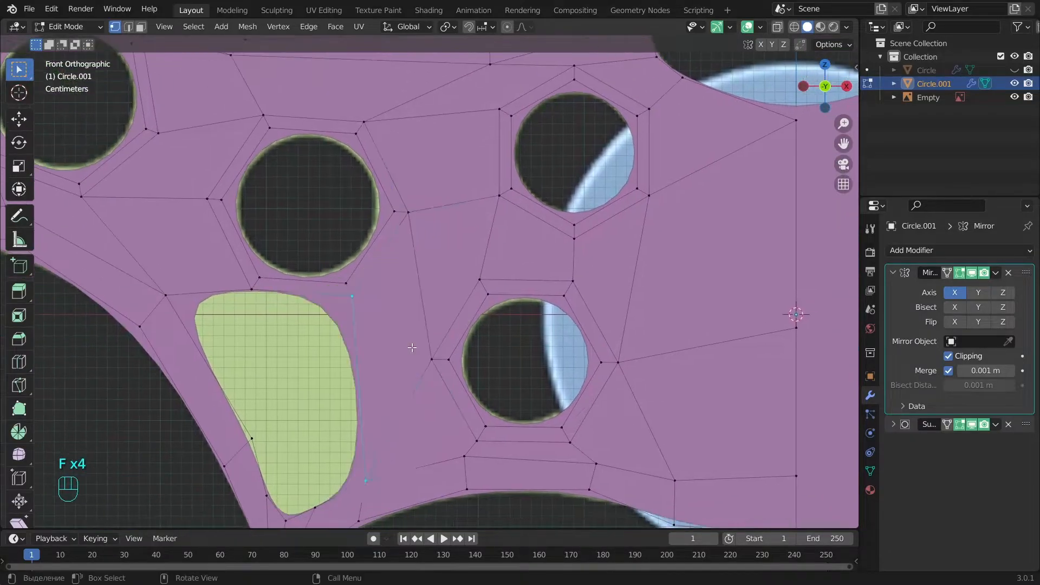
Step: Try to fill a face from the second hole's ring down to the bottom strip near the pointed corner
shift+middle_drag(371, 396, 477, 344)
key(f)
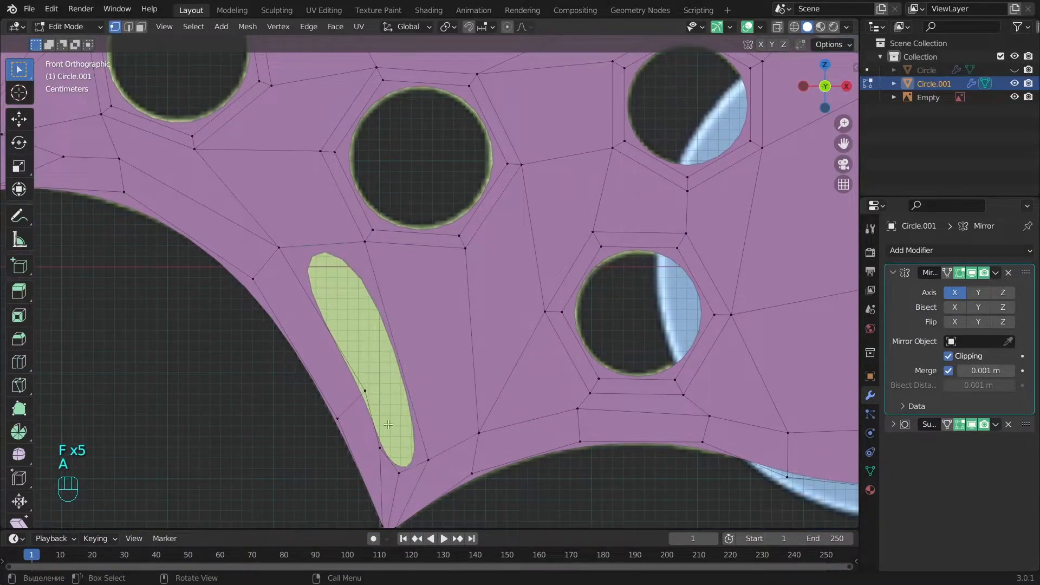
key(ctrl+z)
key(ctrl+z)
key(a)
Step: Extrude a side strip vertex inward into the opening and fill a quad up to the second hole's ring
click(364, 390)
key(e)
click(404, 362)
shift+click(365, 390)
shift+click(279, 248)
shift+click(366, 241)
key(f)
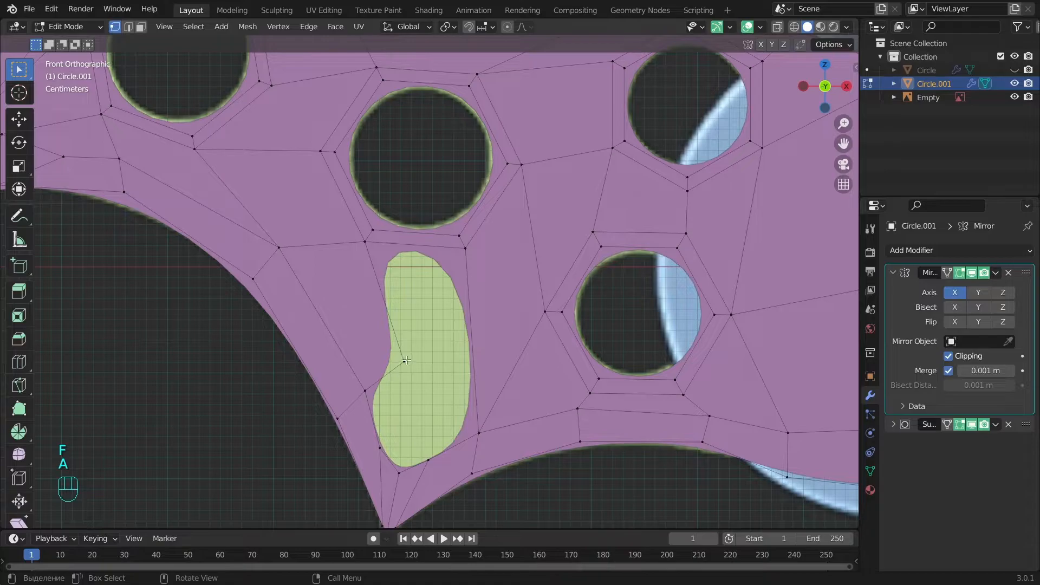
Step: Fill the four-vertex face between the second hole's ring, the extruded inner vertex and the bottom strip
click(480, 433)
shift+click(466, 249)
shift+click(404, 363)
key(f)
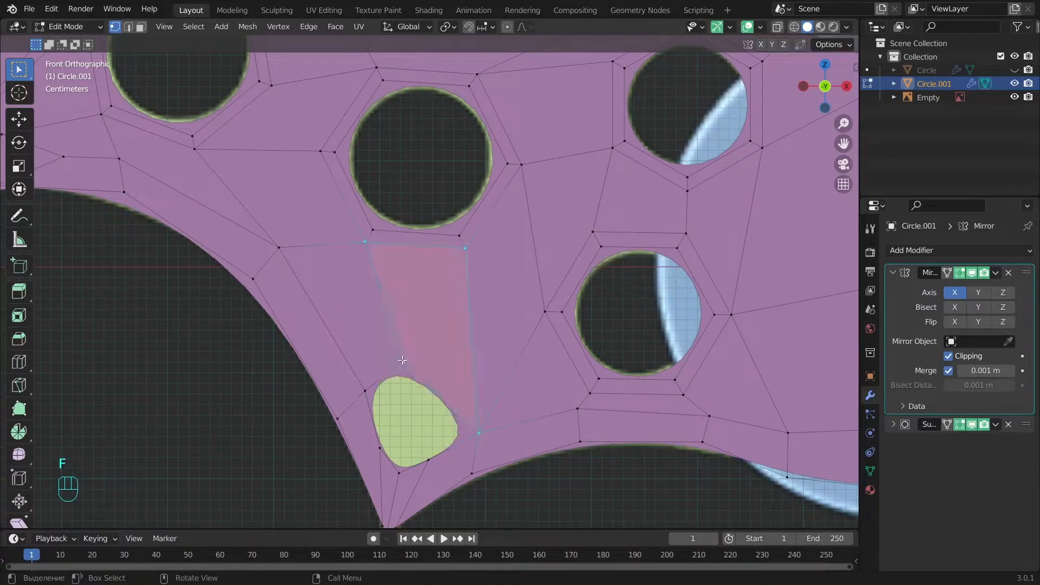
Step: Close the remaining opening near the wing's lower pointed corner with faces
click(478, 433)
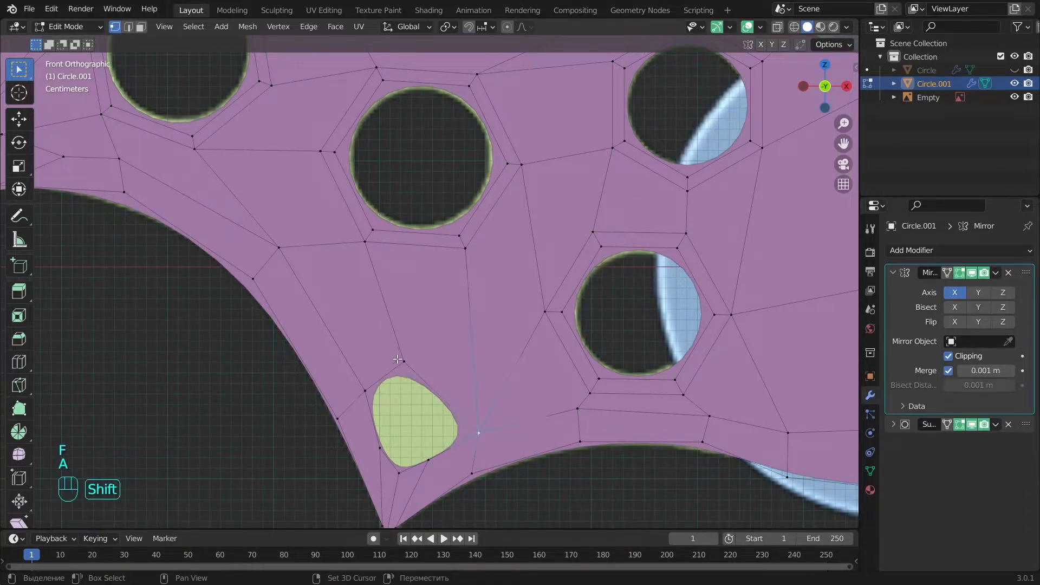
shift+click(431, 459)
key(f)
click(429, 459)
shift+click(399, 473)
shift+click(381, 447)
shift+click(365, 392)
key(f)
key(a)
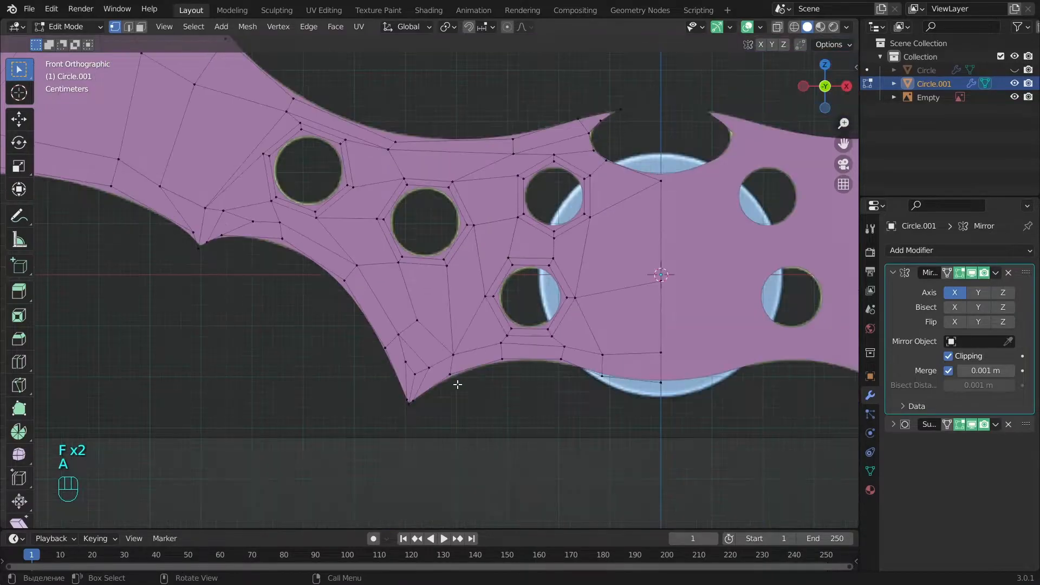
Step: Leave mesh editing and unhide the central disc object
key(Tab)
key(a)
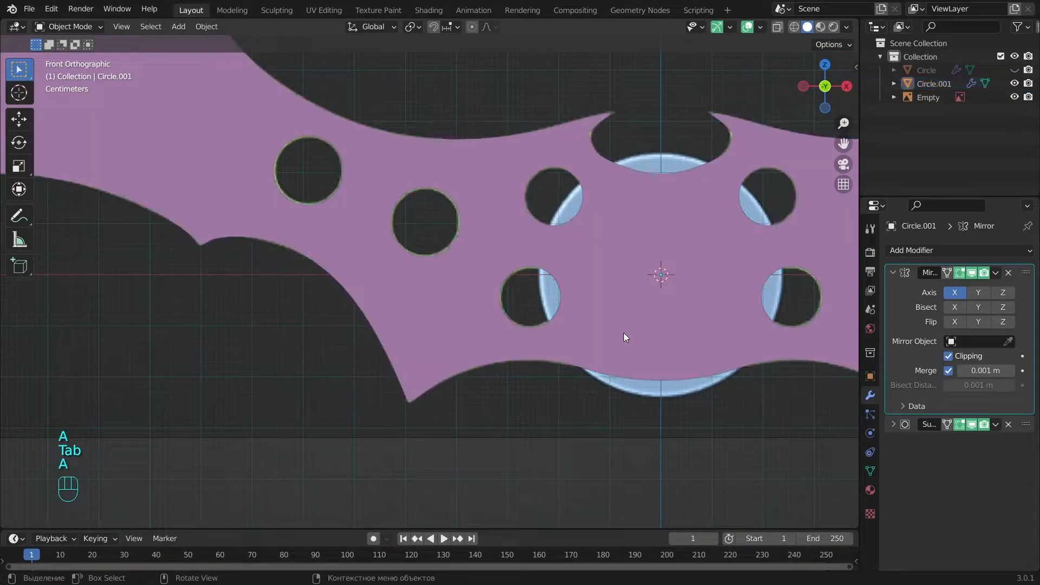
scroll(623, 333, down, 4)
middle_drag(502, 318, 585, 340)
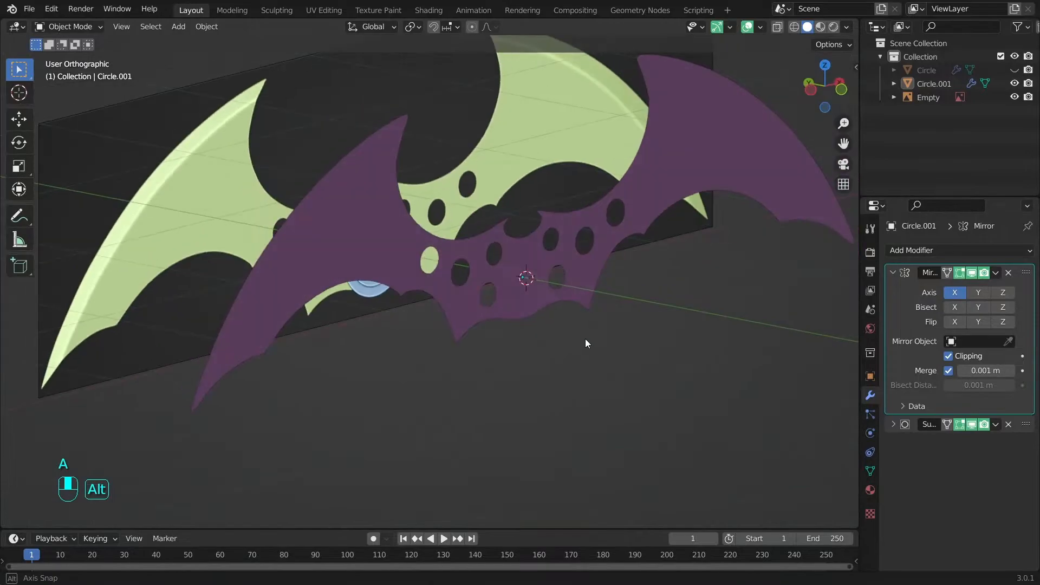
key(alt+h)
scroll(487, 307, up, 3)
Step: Add a Solidify modifier to the wing object and set its offset to -0.9851
key(a)
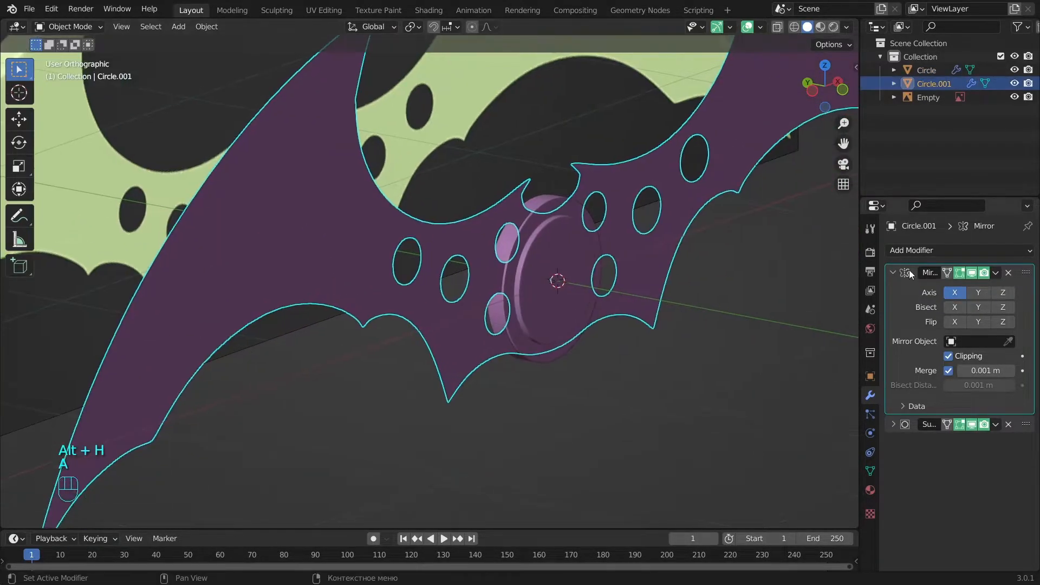
click(906, 251)
click(757, 478)
middle_drag(650, 380, 612, 352)
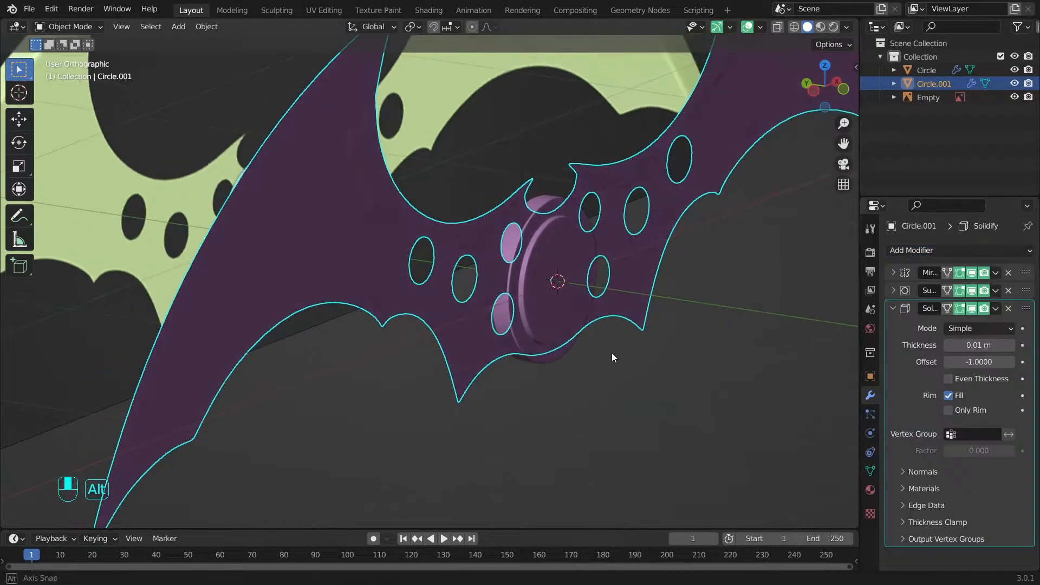
drag(966, 362, 946, 362)
Step: Recalculate all of the wing mesh's normals to face outside
key(Tab)
key(a)
key(space)
text(recal)
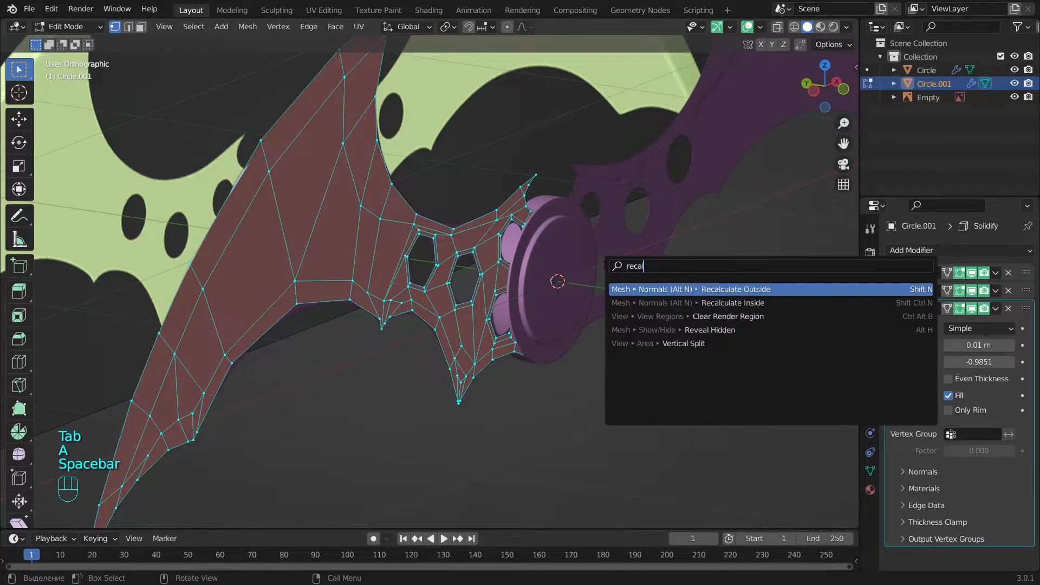
key(Return)
key(a)
key(Tab)
Step: Set the wing's Solidify offset to 1 and its thickness to 0.6 m
drag(954, 362, 1015, 362)
alt+drag(394, 368, 353, 375)
drag(978, 346, 994, 345)
alt+drag(480, 388, 493, 388)
drag(976, 345, 1004, 345)
key(alt+a)
alt+drag(582, 302, 555, 313)
key(KP_1)
key(a)
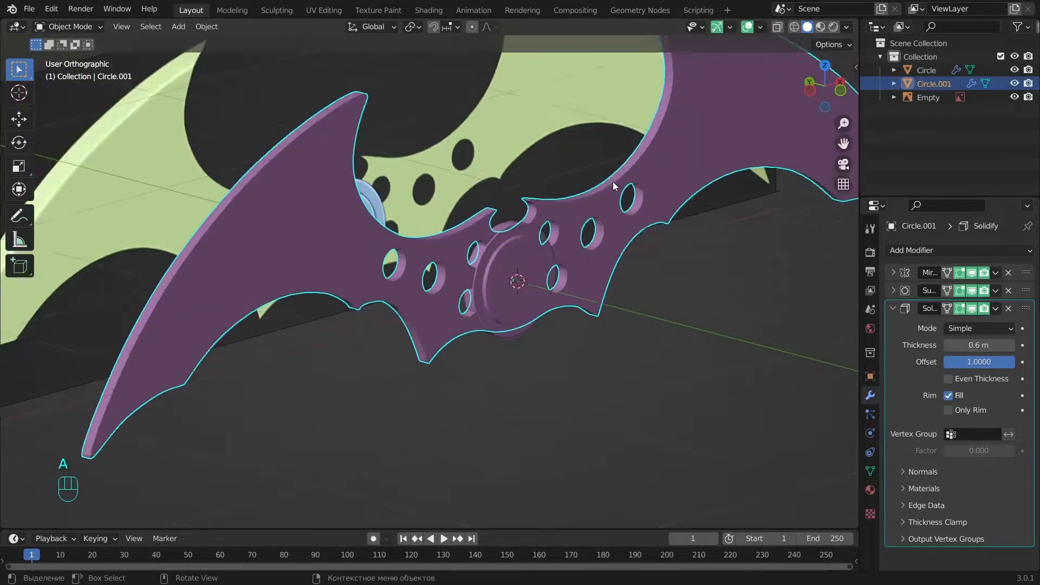
Step: Apply smooth shading to the wing object
click(661, 207)
right_click(661, 207)
click(616, 158)
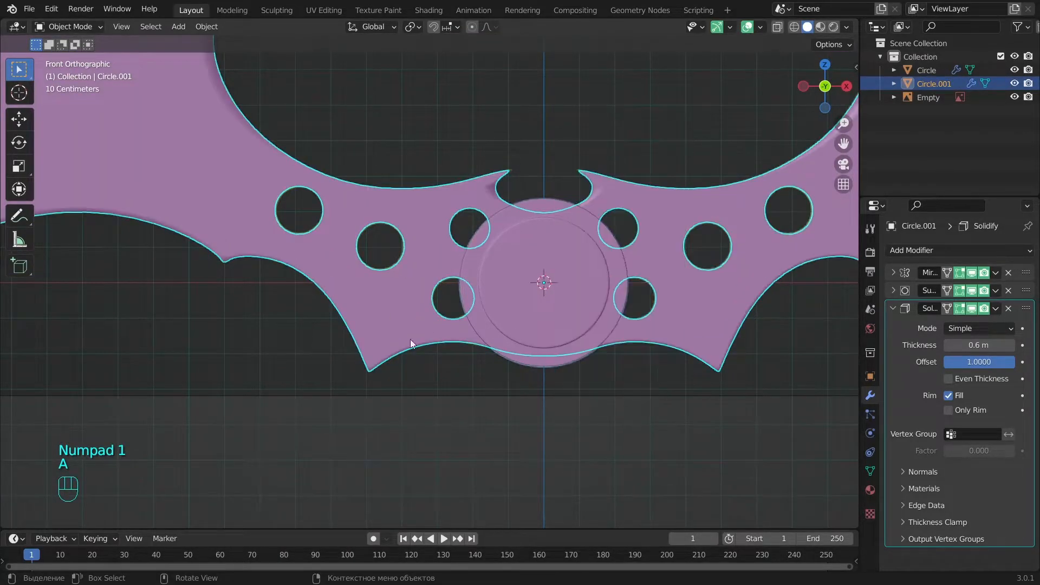
scroll(513, 279, down, 5)
alt+drag(558, 347, 503, 370)
scroll(635, 261, up, 5)
key(a)
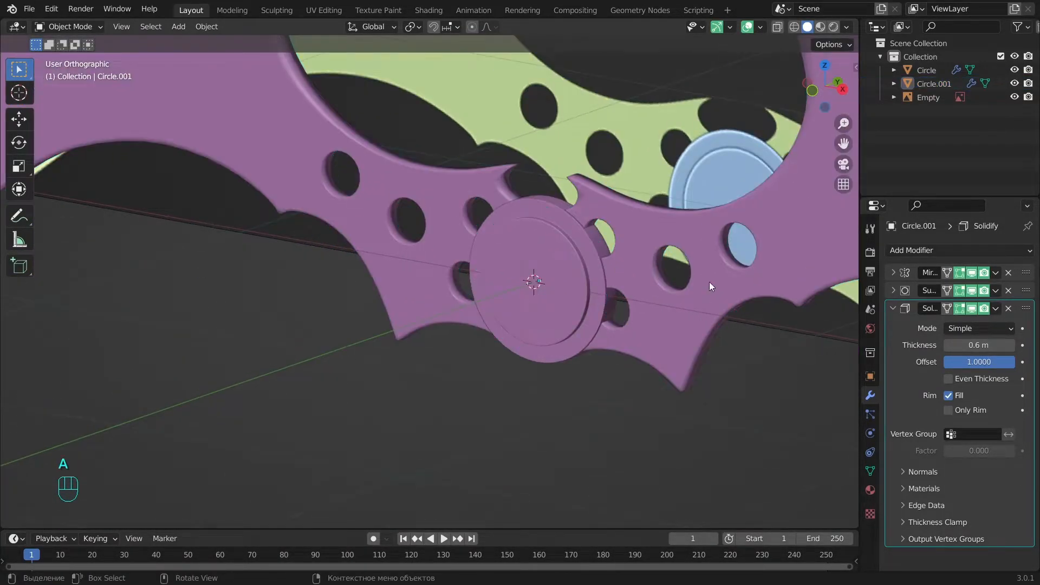
Step: Move the wing's Solidify modifier above Subdivision and add a Bevel modifier, also placed before Subdivision
key(KP_1)
scroll(674, 300, down, 5)
click(894, 308)
drag(1025, 308, 1026, 290)
scroll(429, 280, up, 5)
alt+drag(551, 273, 645, 287)
click(921, 250)
click(763, 303)
drag(1026, 327, 1009, 311)
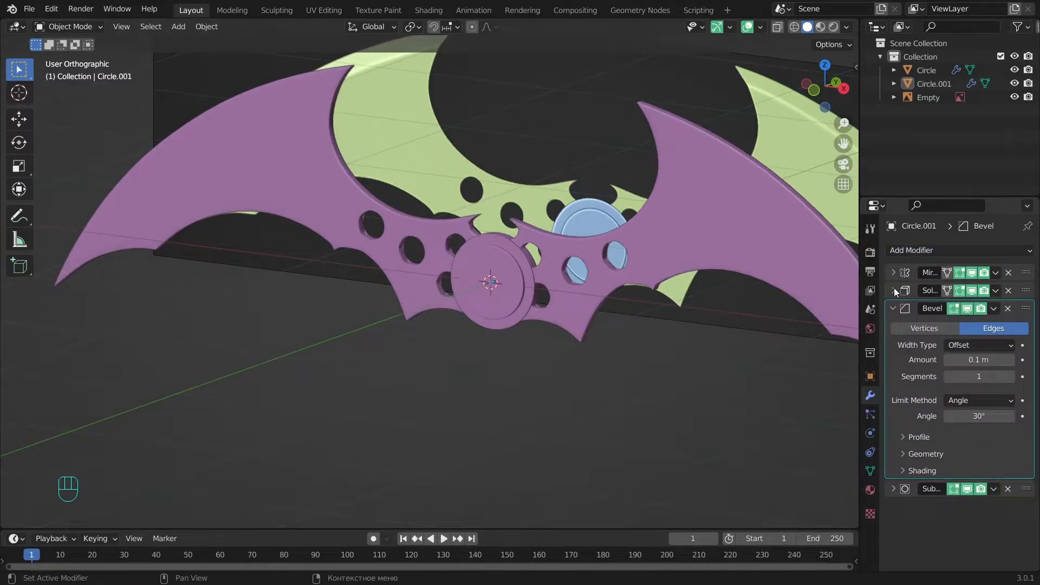
Step: Apply the Solidify modifier and set the Bevel modifier to 2 segments with an amount of 0.005 m
key(ctrl+a)
alt+shift+drag(646, 343, 532, 418)
click(1012, 359)
click(965, 342)
click(956, 342)
text(00)
key(Delete)
text(5)
key(Return)
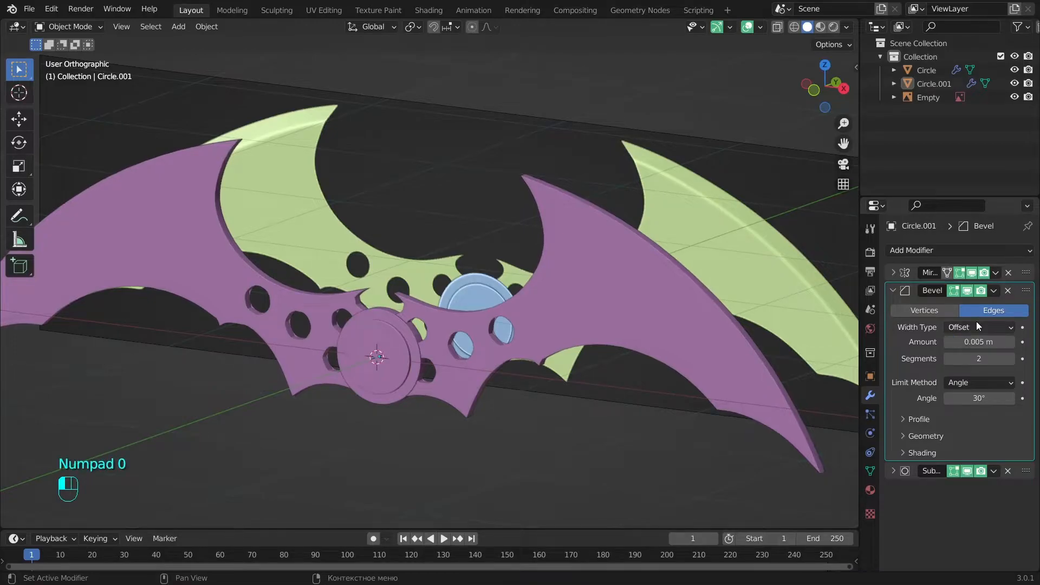
Step: Set the outer miter of the wing's Bevel modifier to Arc
scroll(596, 334, up, 3)
alt+drag(525, 366, 574, 344)
click(618, 343)
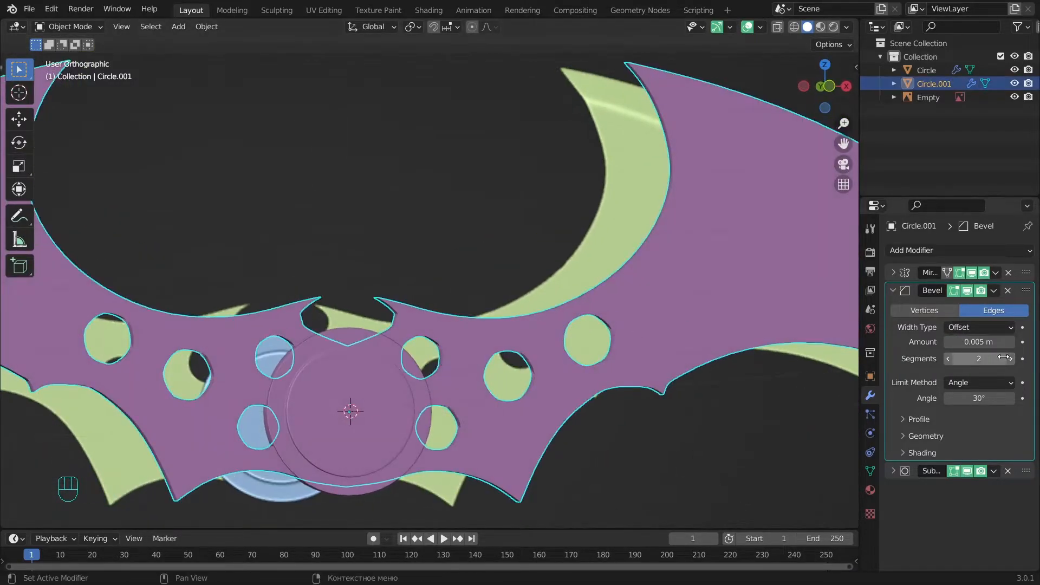
click(913, 435)
click(984, 457)
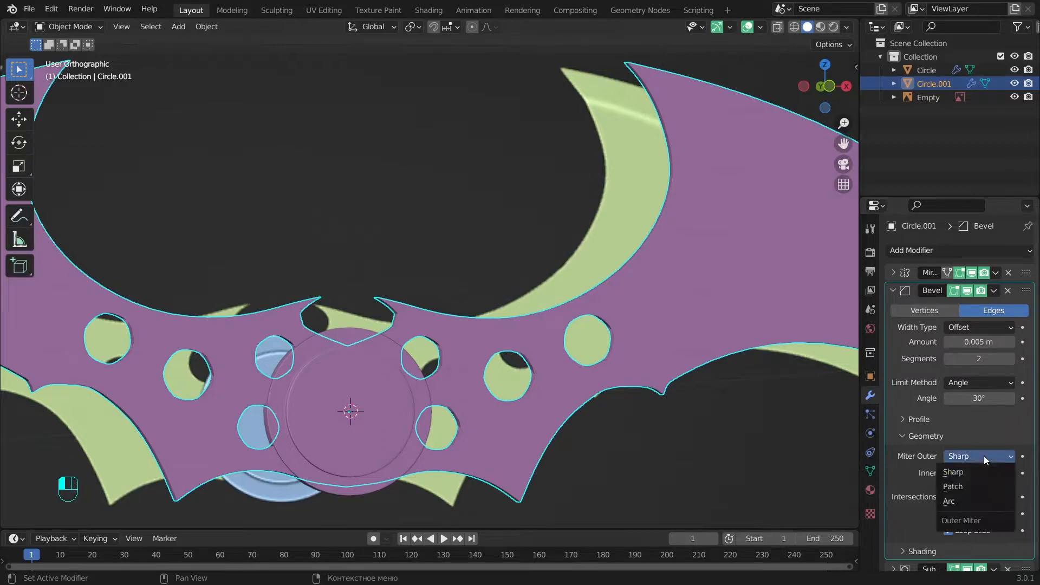
click(950, 503)
scroll(604, 281, down, 4)
key(a)
click(603, 280)
scroll(602, 271, up, 2)
key(KP_1)
alt+drag(574, 360, 588, 383)
Step: Hide the reference image and make the wing the active object
click(389, 122)
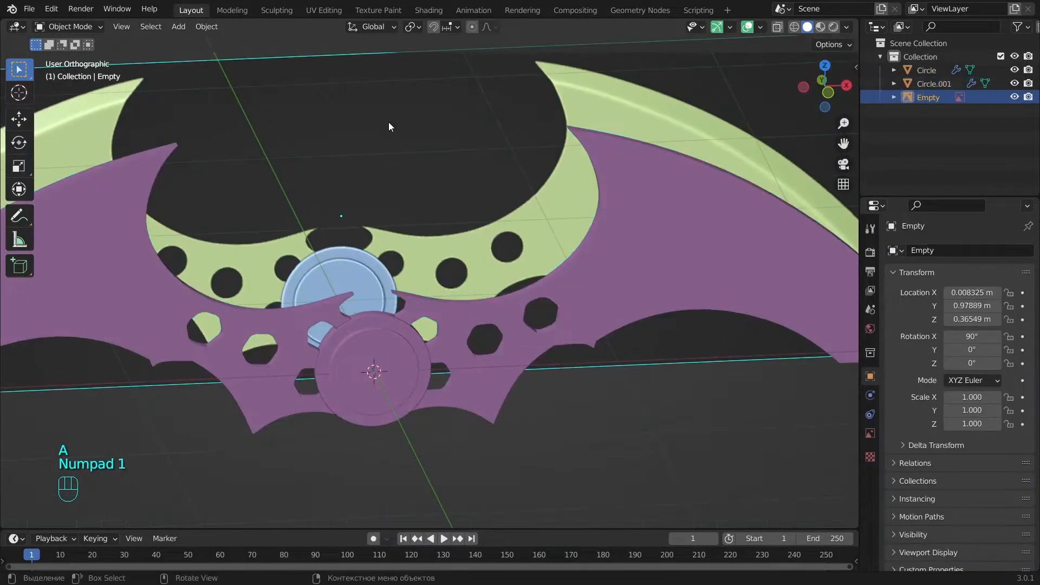
key(h)
click(645, 291)
alt+drag(688, 300, 638, 217)
key(a)
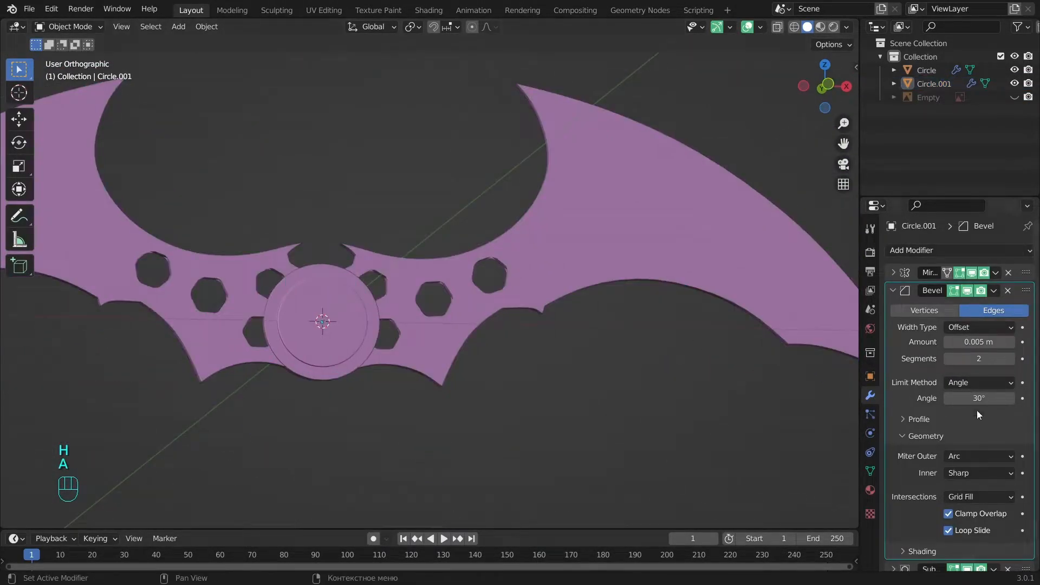
Step: Set the Bevel modifier's limit angle to 66°
drag(980, 398, 1000, 398)
scroll(495, 389, down, 2)
alt+shift+drag(410, 397, 512, 417)
scroll(512, 417, up, 1)
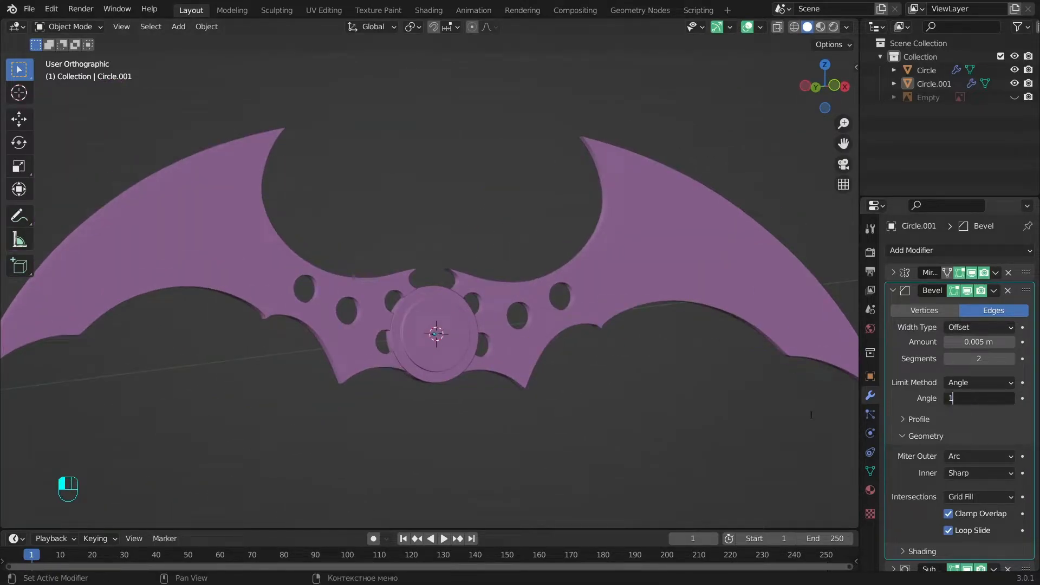
key(Escape)
key(KP_1)
scroll(555, 339, up, 3)
scroll(584, 409, down, 3)
mouse_move(582, 410)
alt+mouse_down()
mouse_move(518, 426)
mouse_move(586, 372)
mouse_move(587, 396)
alt+mouse_up()
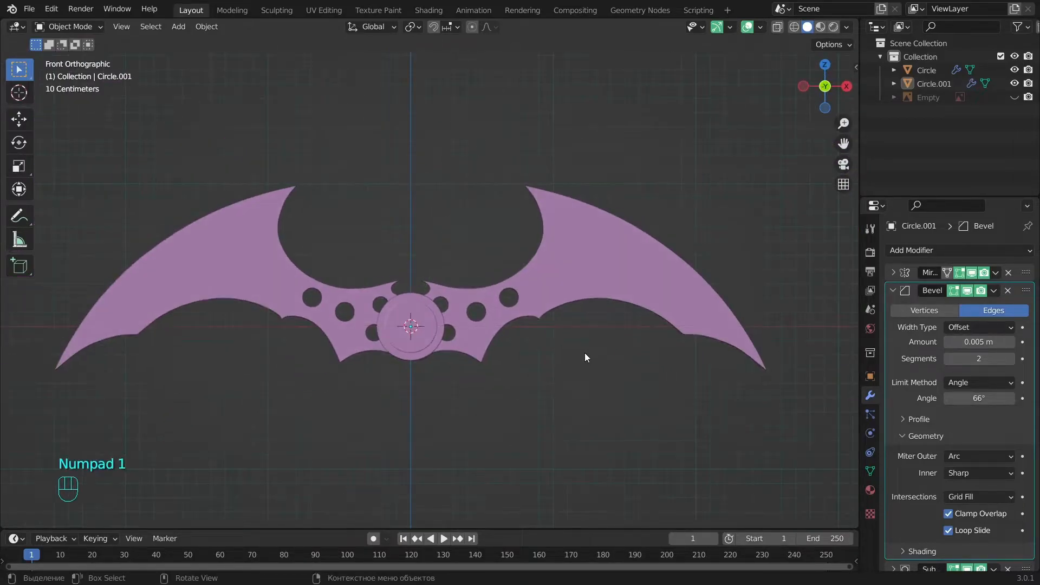
Step: Unhide the reference image and select the wing object
key(alt+h)
scroll(422, 238, up, 1)
alt+shift+drag(298, 264, 535, 318)
click(383, 319)
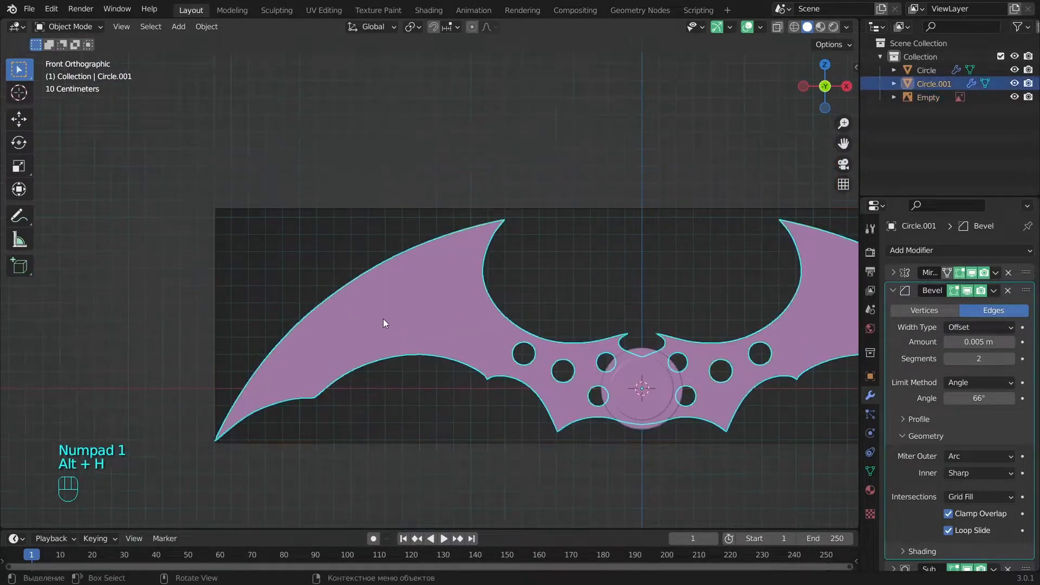
Step: Examine the wing and central disc against the reference image in wireframe and solid shading
alt+shift+drag(280, 438, 382, 313)
scroll(382, 314, up, 6)
key(z)
key(Tab)
key(Tab)
scroll(447, 339, down, 6)
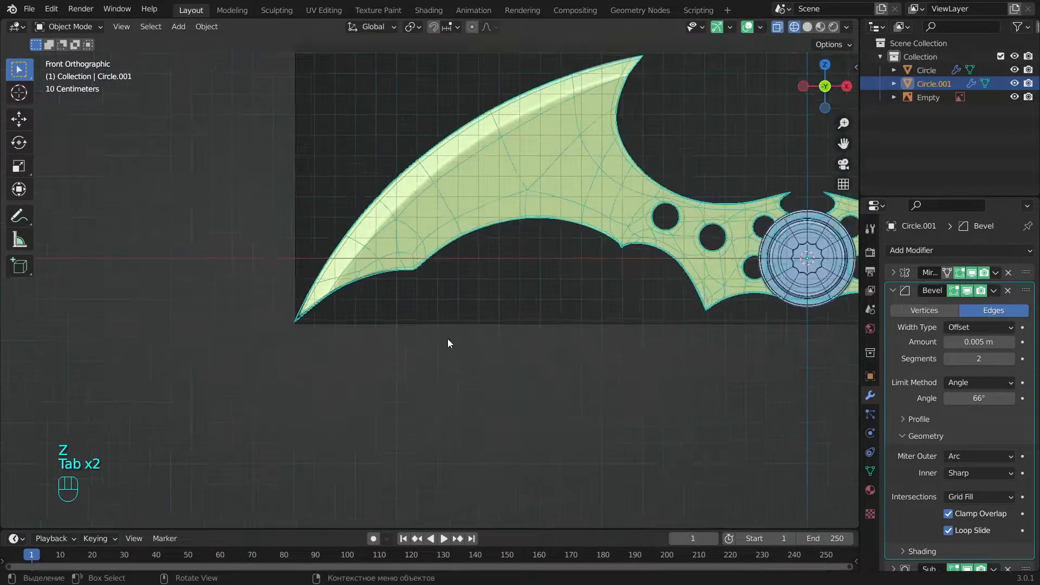
shift+middle_drag(594, 303, 436, 386)
key(a)
scroll(435, 386, down, 1)
alt+shift+drag(549, 380, 421, 388)
scroll(421, 389, up, 4)
key(z)
key(z)
key(z)
key(z)
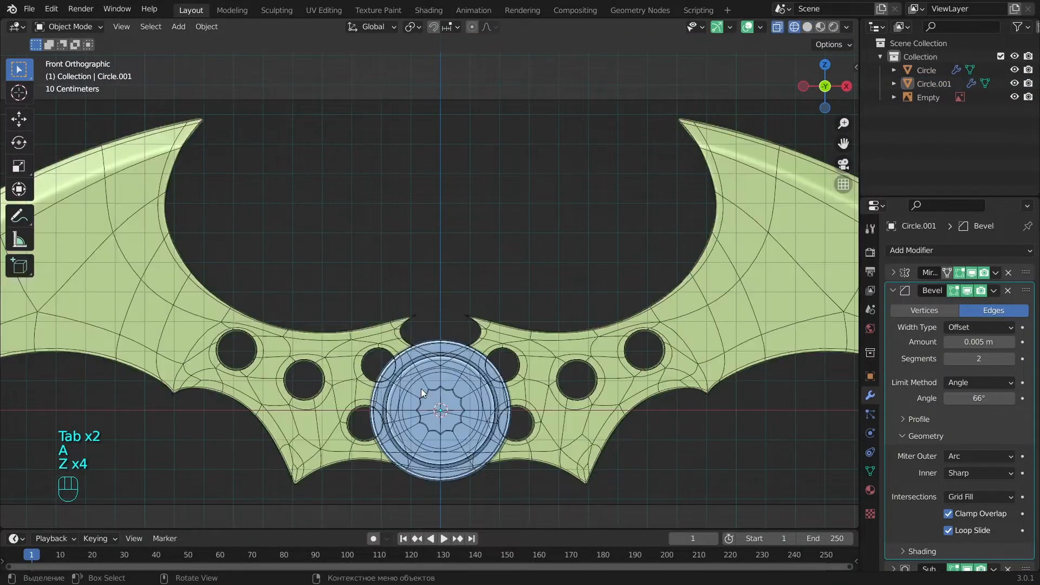
alt+shift+drag(307, 365, 399, 410)
scroll(403, 407, down, 2)
key(z)
scroll(403, 406, down, 4)
alt+drag(325, 379, 295, 369)
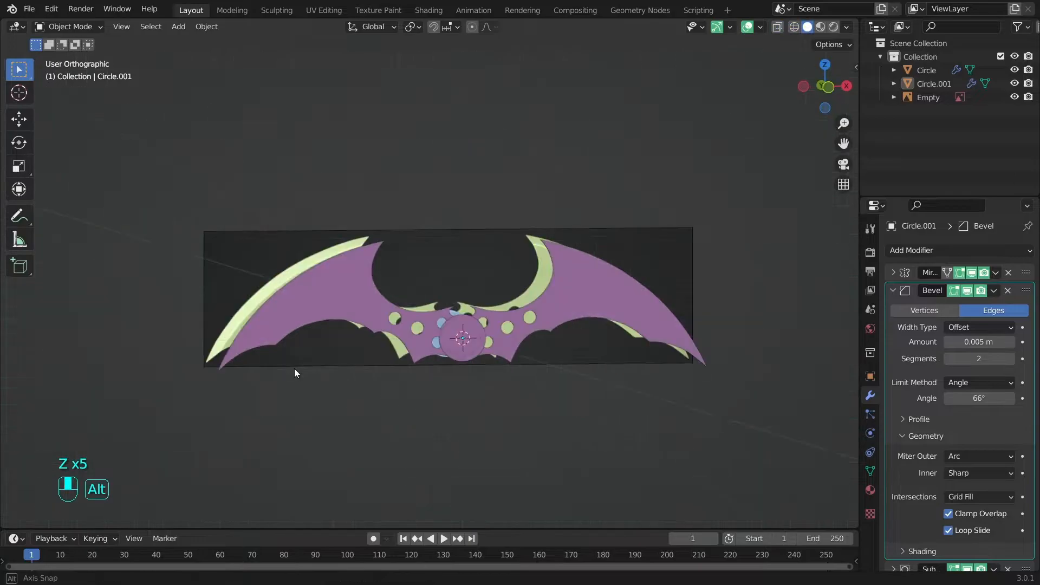
Step: Open the wing's mesh for editing in front view with wireframe shading
click(331, 287)
key(KP_1)
scroll(332, 286, up, 4)
scroll(482, 295, up, 3)
key(z)
key(Tab)
scroll(556, 309, up, 1)
key(z)
key(z)
key(c)
right_click(542, 243)
key(z)
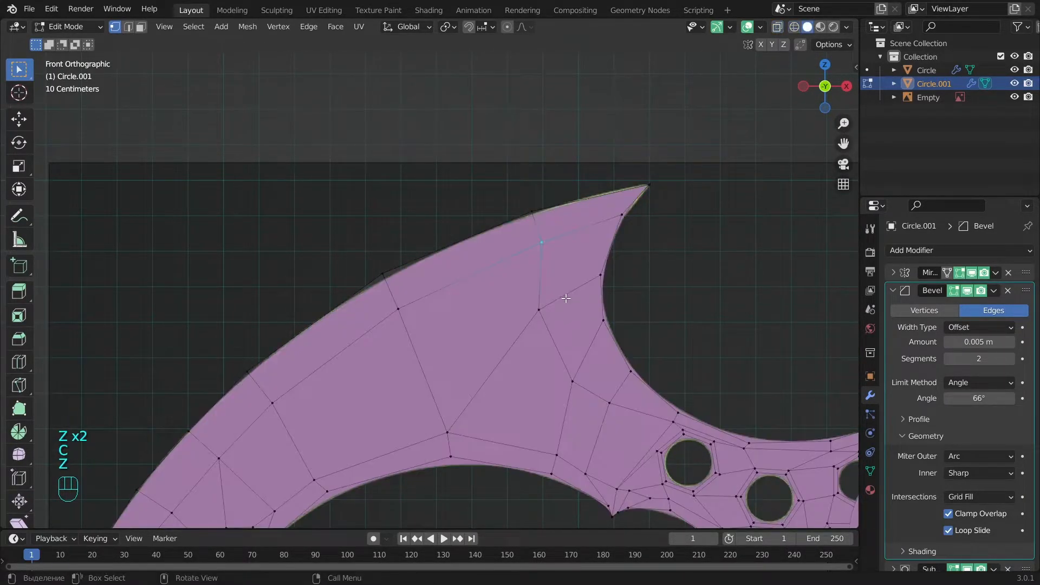
key(z)
key(a)
scroll(561, 297, down, 3)
middle_drag(561, 297, 529, 330)
Step: Select all vertices along the wing's upper outer edge, from the far lower tip to the upper tip
key(KP_1)
key(c)
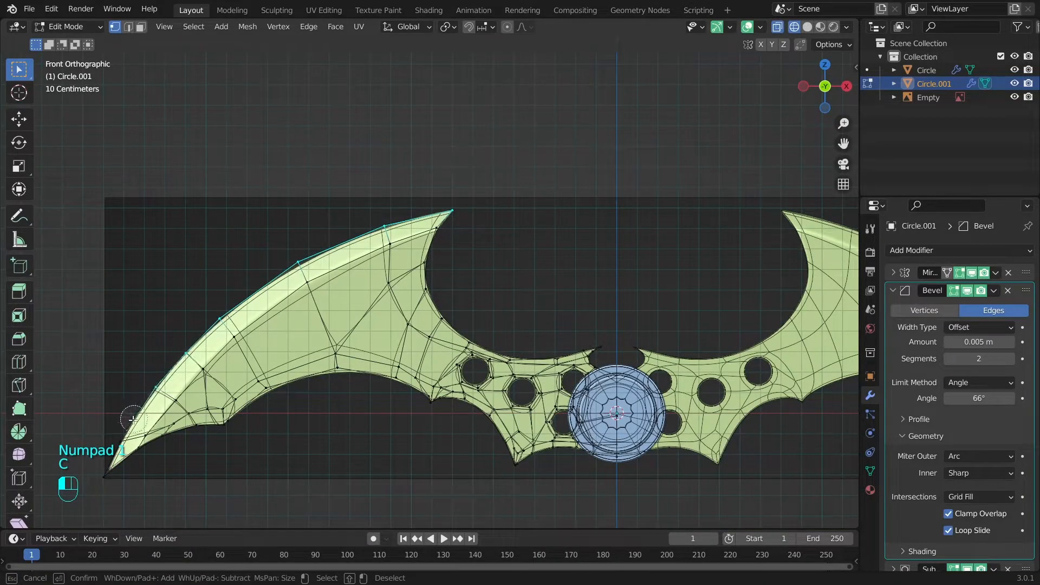
drag(339, 243, 470, 199)
right_click(472, 198)
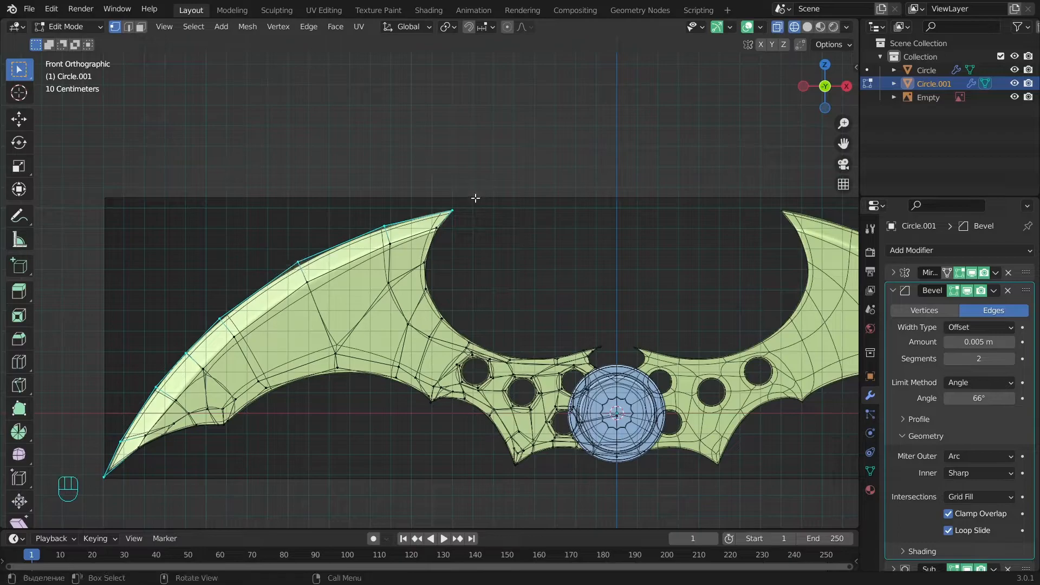
key(KP_1)
key(KP_3)
key(ctrl+KP_3)
shift+middle_drag(296, 321, 483, 325)
middle_drag(497, 265, 386, 275)
key(KP_1)
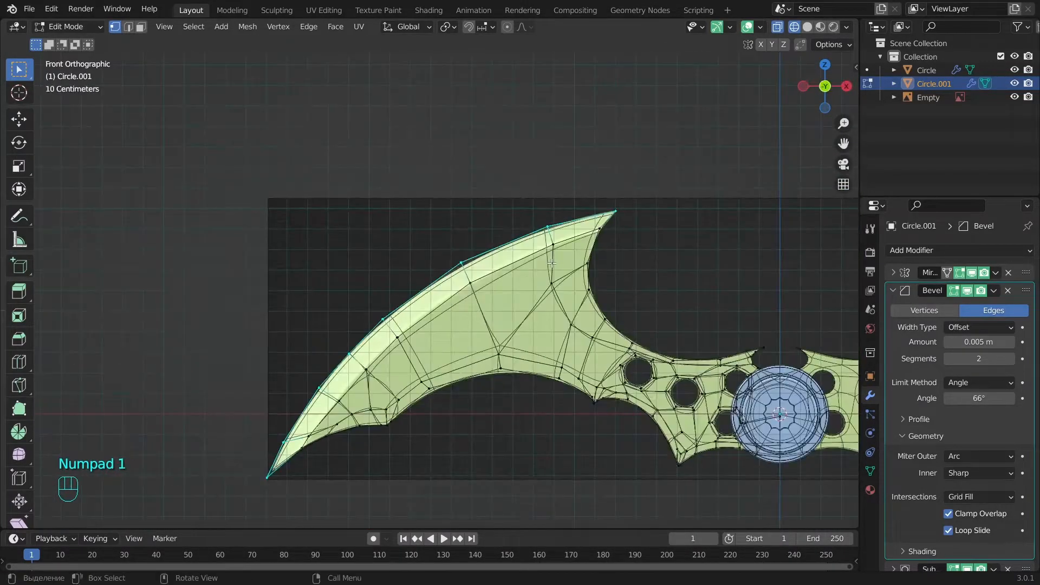
Step: Thin the selected outer edge by scaling it to 0.457 along the Y axis
key(ctrl+KP_3)
scroll(550, 262, up, 5)
key(s)
key(y)
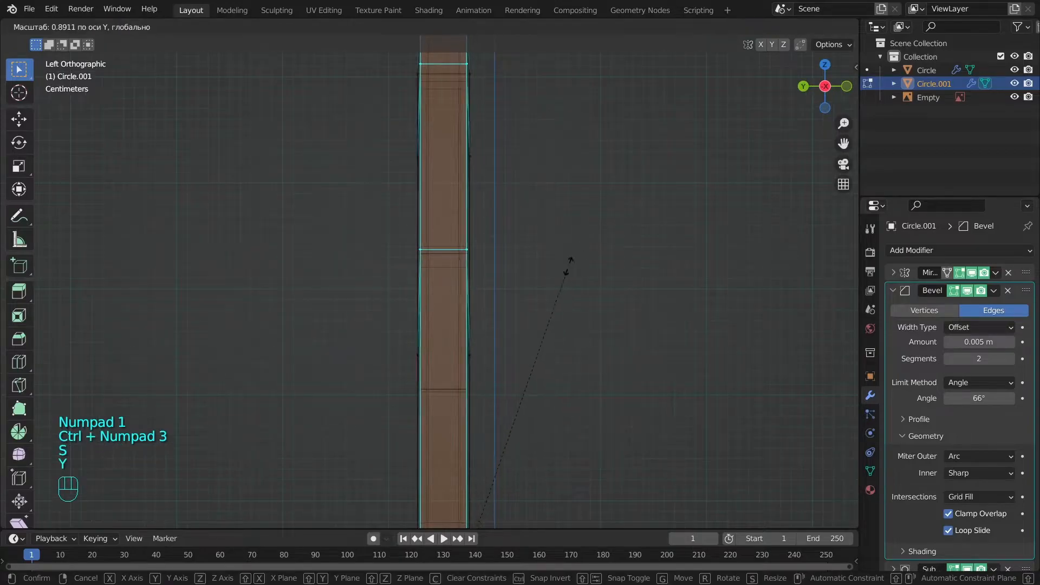
click(500, 376)
key(z)
scroll(535, 216, up, 3)
shift+middle_drag(622, 100, 601, 210)
key(s)
key(y)
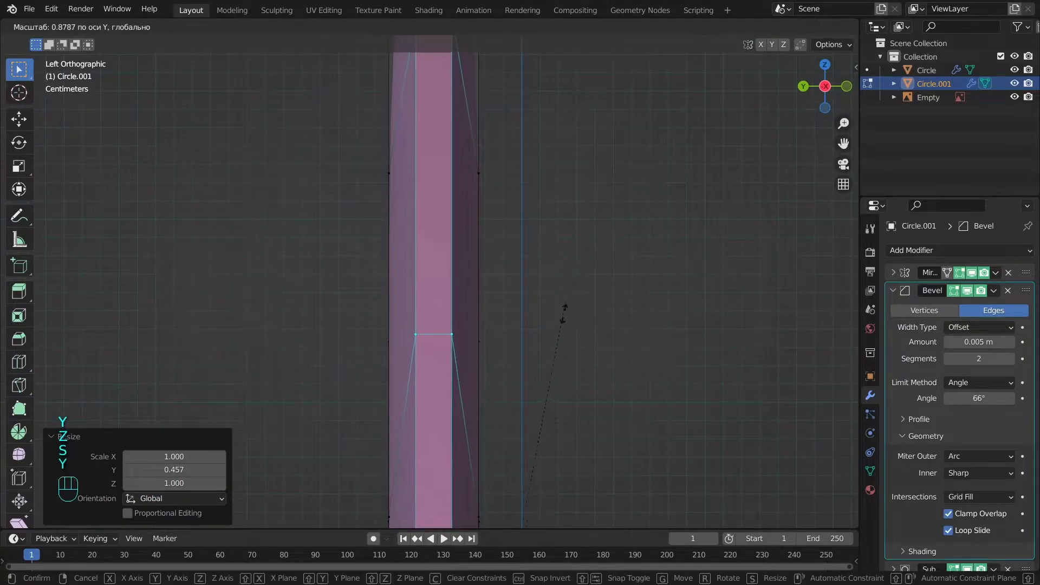
right_click(530, 277)
Step: Scale the selected outer edge along the Y axis once more and leave mesh editing
scroll(531, 275, up, 4)
key(s)
key(y)
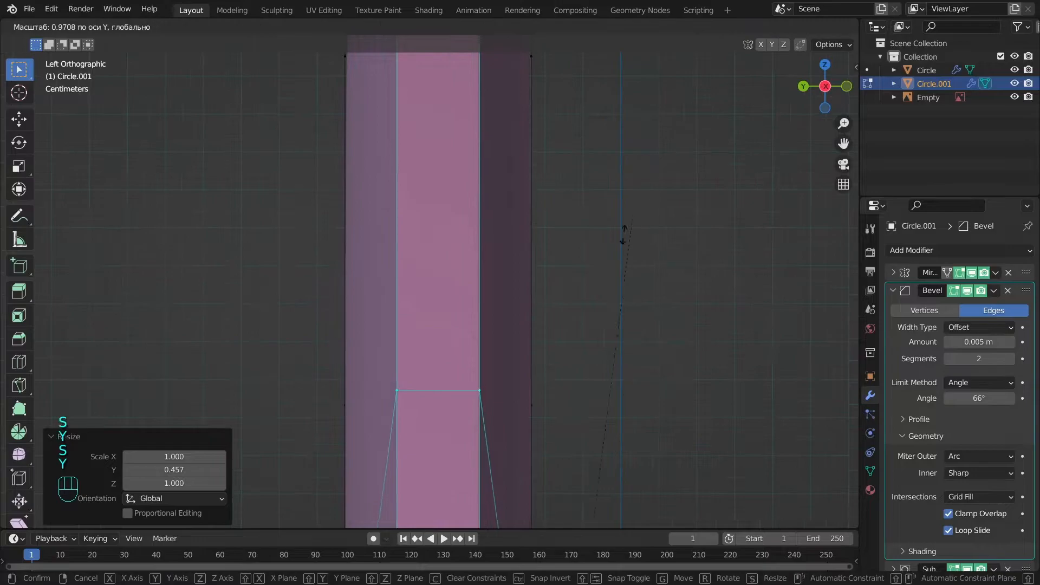
click(532, 213)
scroll(517, 245, down, 12)
key(a)
middle_drag(531, 328, 451, 337)
key(Tab)
scroll(520, 310, down, 4)
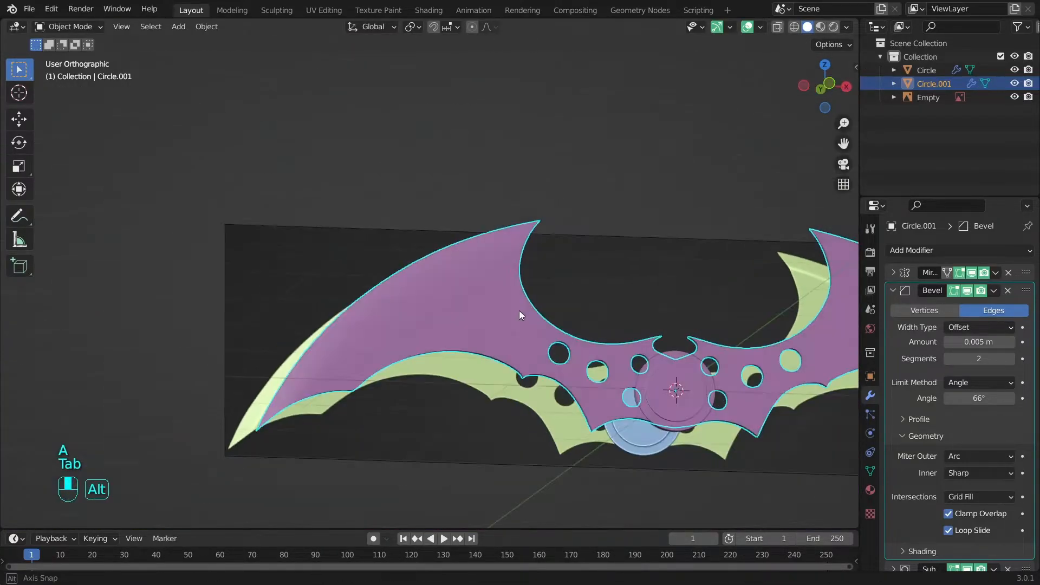
Step: Add an edge loop along the wing's outer blade band, slid about 0.94 toward the band's inner edge line
key(KP_1)
key(a)
key(Tab)
scroll(465, 280, up, 5)
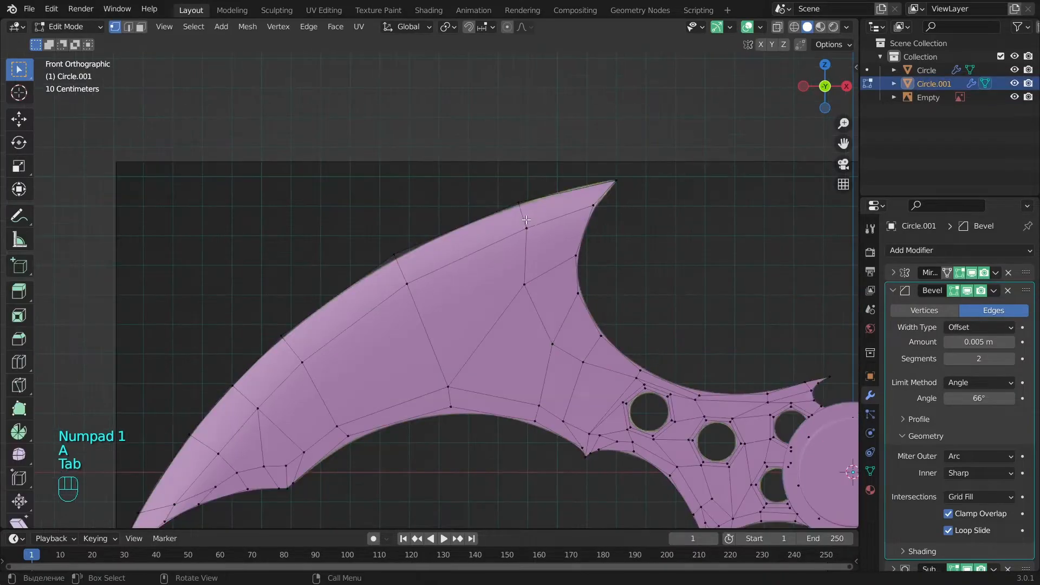
key(ctrl+r)
click(569, 198)
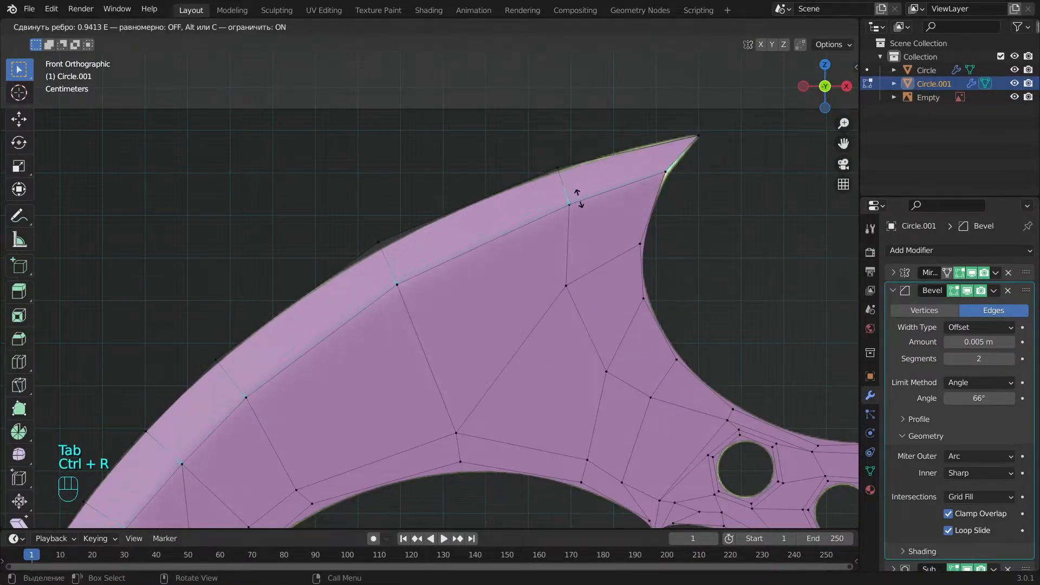
click(578, 197)
key(a)
key(Tab)
scroll(556, 352, down, 5)
key(a)
alt+middle_drag(556, 353, 454, 343)
Step: Move the vertices where the blade's inner edge line meets the concave edge below the wing's upper tip onto the reference outline
key(KP_1)
scroll(533, 219, up, 5)
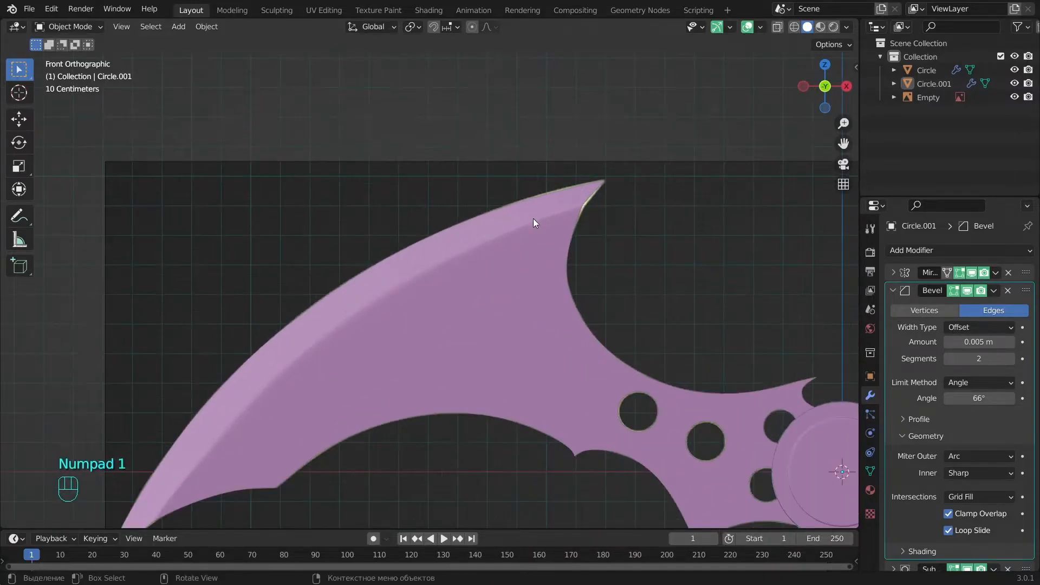
key(Tab)
scroll(533, 218, up, 5)
alt+shift+middle_drag(533, 219, 515, 226)
key(z)
key(c)
click(571, 209)
right_click(578, 211)
key(z)
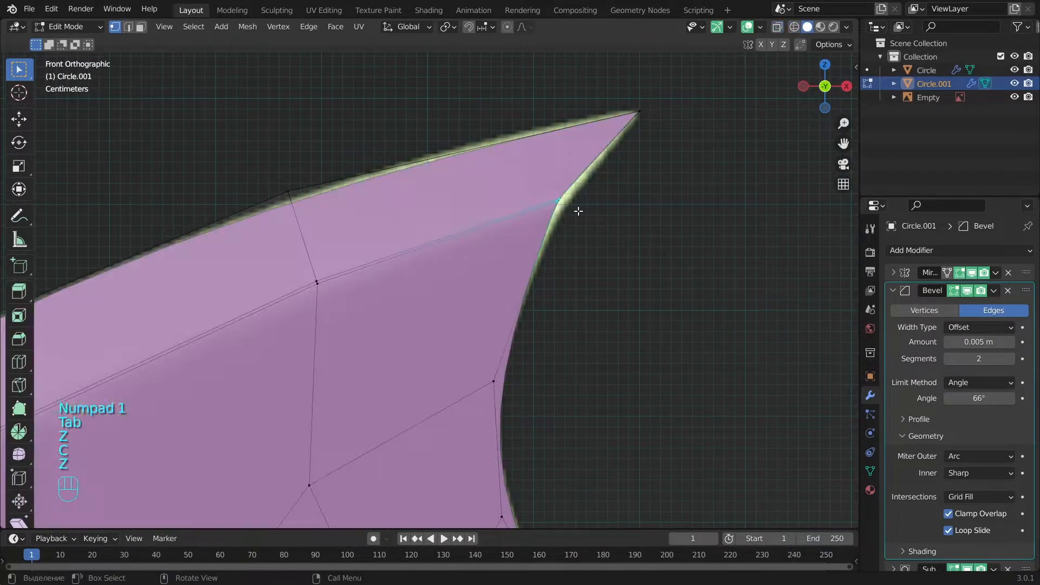
key(g)
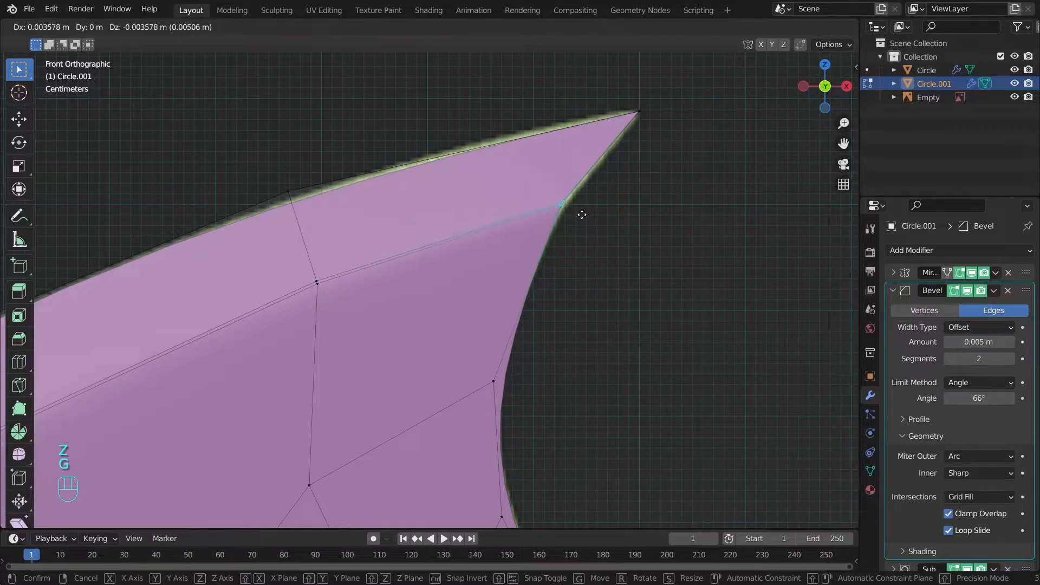
click(584, 216)
Step: Move the next vertex down the concave edge below the upper tip by -0.003067 m in X and 0.012268 m in Z
key(z)
key(z)
key(a)
key(z)
key(c)
click(515, 381)
right_click(534, 385)
key(z)
key(g)
click(532, 368)
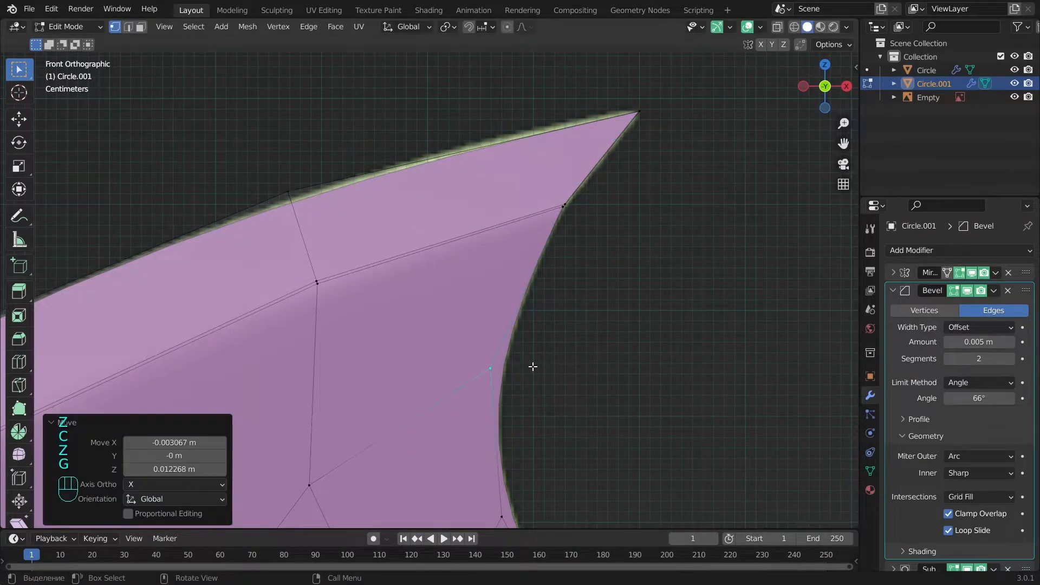
Step: Check the reshaped upper wing tip outside mesh editing against the reference outline
scroll(532, 367, down, 4)
key(a)
key(z)
key(Tab)
scroll(532, 367, down, 4)
key(a)
key(z)
scroll(522, 294, up, 10)
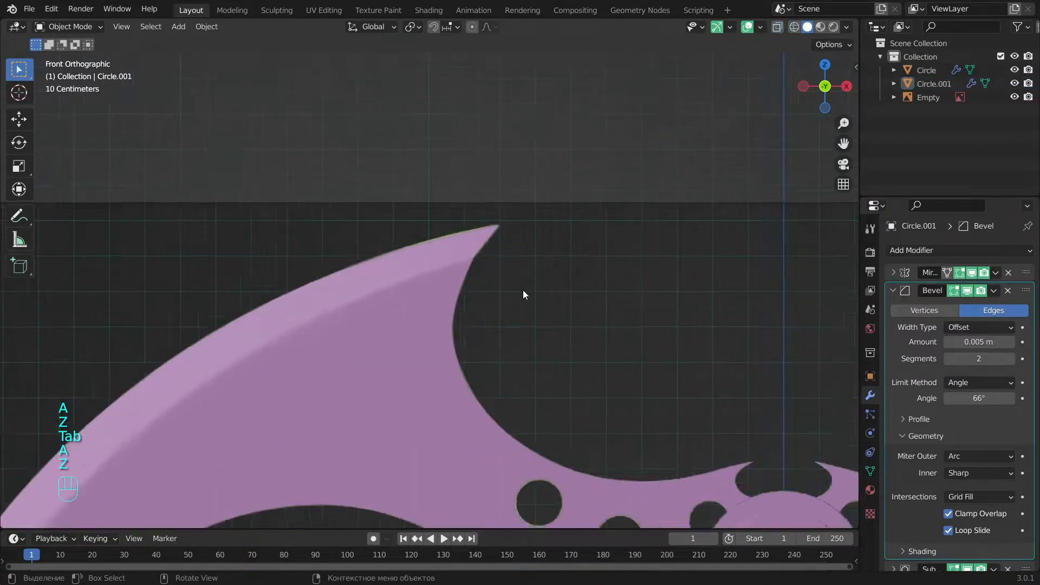
key(Tab)
key(z)
key(c)
key(z)
shift+middle_drag(680, 237, 638, 285)
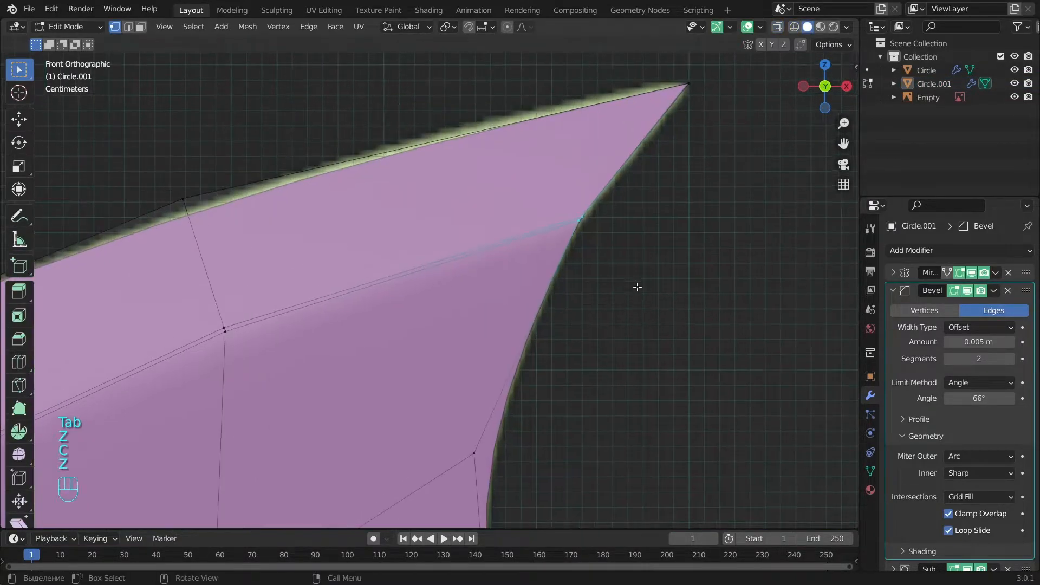
key(g)
click(639, 284)
Step: Move the upper vertex of the close pair below the wing's upper tip by 0.004725 m in X and 0.005341 m in Z
scroll(645, 234, up, 4)
shift+middle_drag(645, 233, 474, 314)
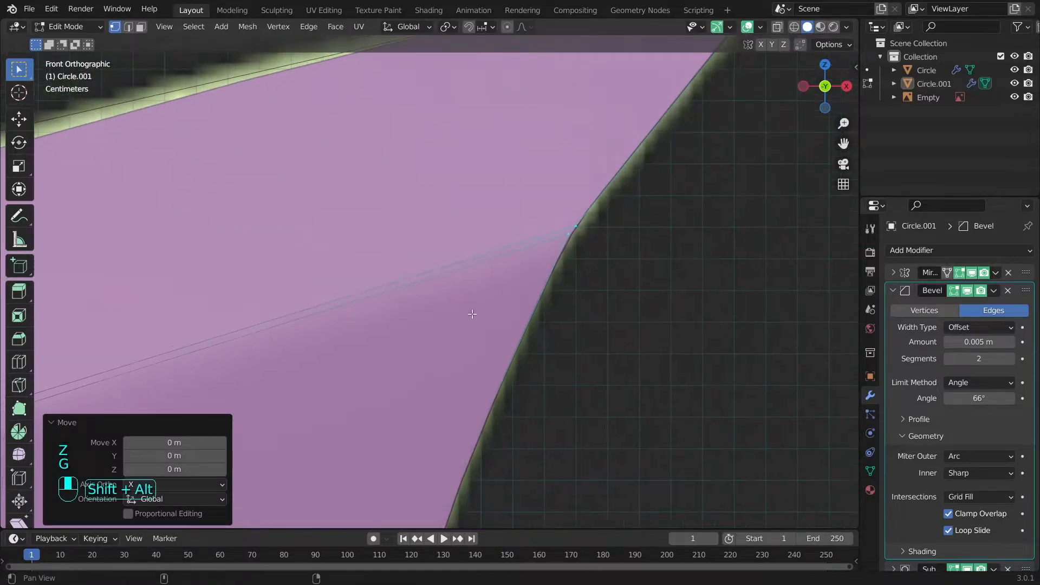
key(z)
key(a)
key(c)
click(588, 212)
shift+click(569, 259)
right_click(570, 261)
key(z)
alt+shift+drag(610, 258, 594, 296)
scroll(602, 293, down, 1)
key(g)
click(620, 277)
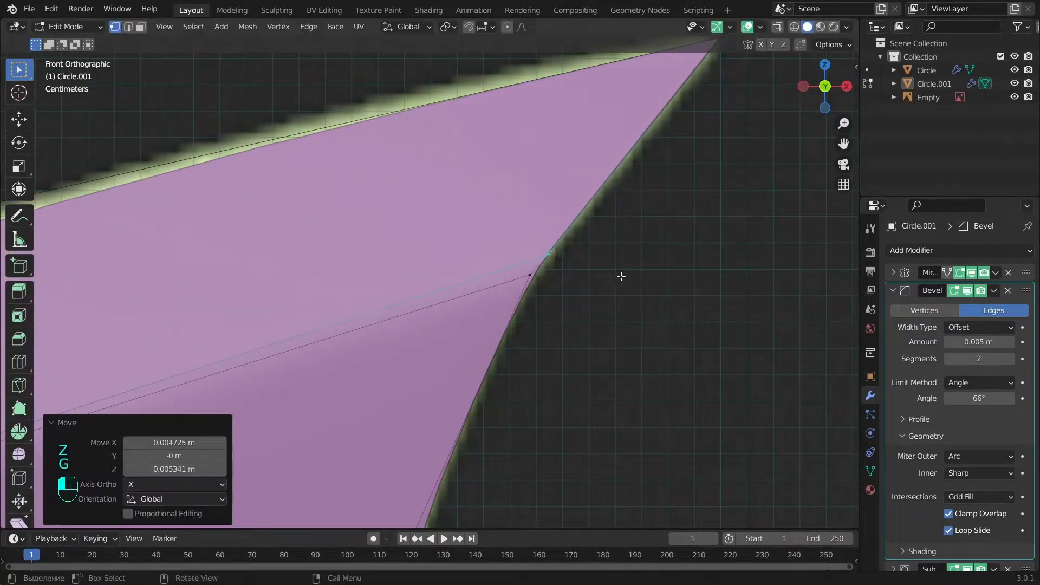
Step: Move the lower vertex of that pair by -0.001438 m in X and -0.003903 m in Z, and leave mesh editing
key(a)
key(z)
key(c)
click(536, 296)
right_click(534, 296)
key(z)
key(g)
click(538, 308)
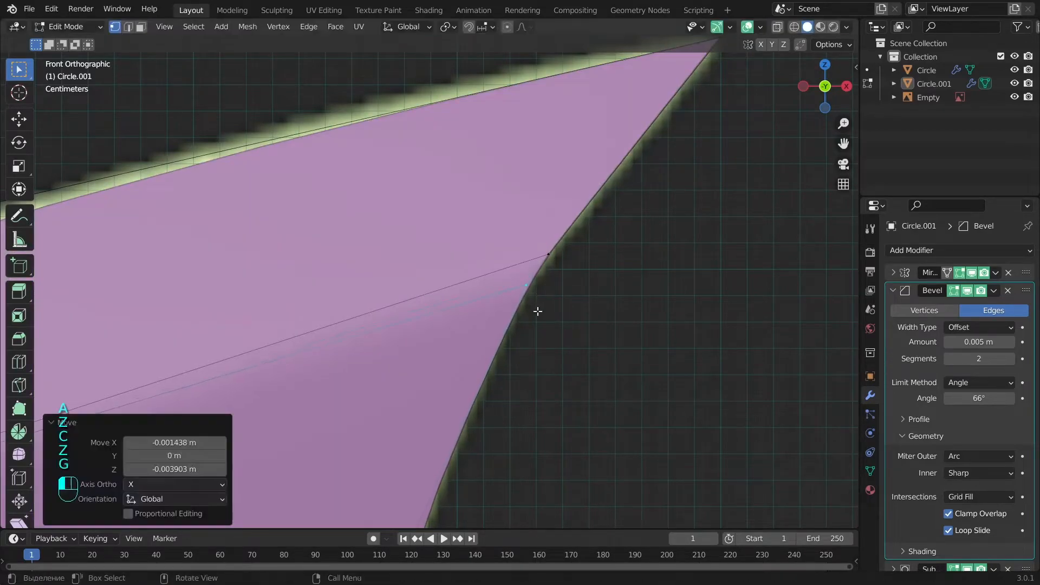
key(a)
key(Tab)
Step: Move the vertex farther from the lower wing tip, where the blade line meets the inner edge, onto the reference outline
alt+drag(538, 311, 594, 256)
key(KP_1)
scroll(485, 328, down, 6)
key(Tab)
scroll(597, 254, up, 3)
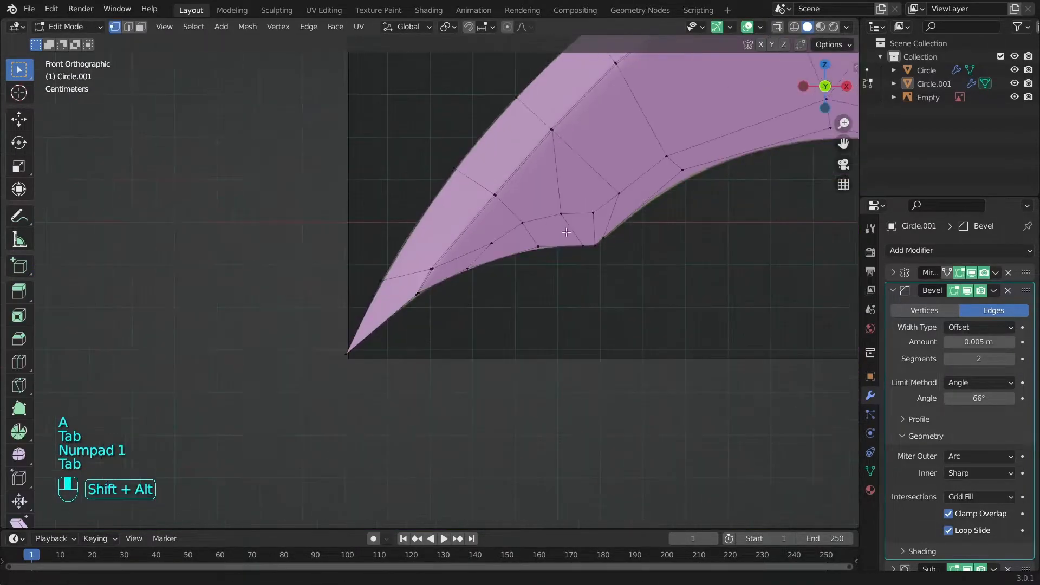
scroll(667, 271, up, 6)
key(z)
alt+shift+drag(638, 297, 549, 351)
scroll(549, 351, up, 2)
key(c)
click(548, 325)
right_click(548, 326)
key(z)
key(g)
click(571, 348)
Step: Shift the neighbouring vertex nearer the lower tip by about -0.001 m in X and Z, and leave mesh editing
key(a)
key(z)
key(z)
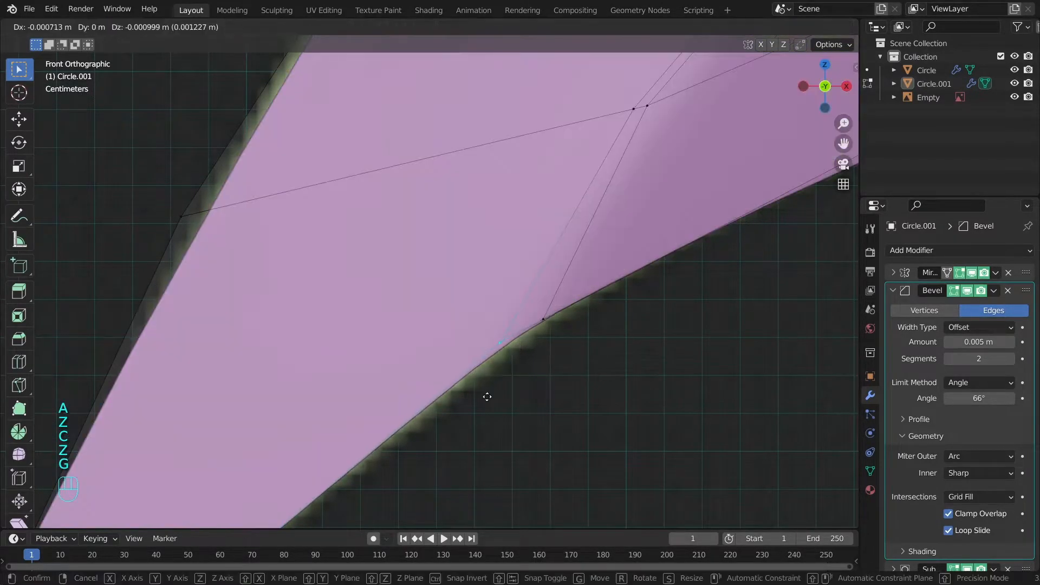
scroll(530, 326, down, 6)
key(Tab)
scroll(531, 327, down, 4)
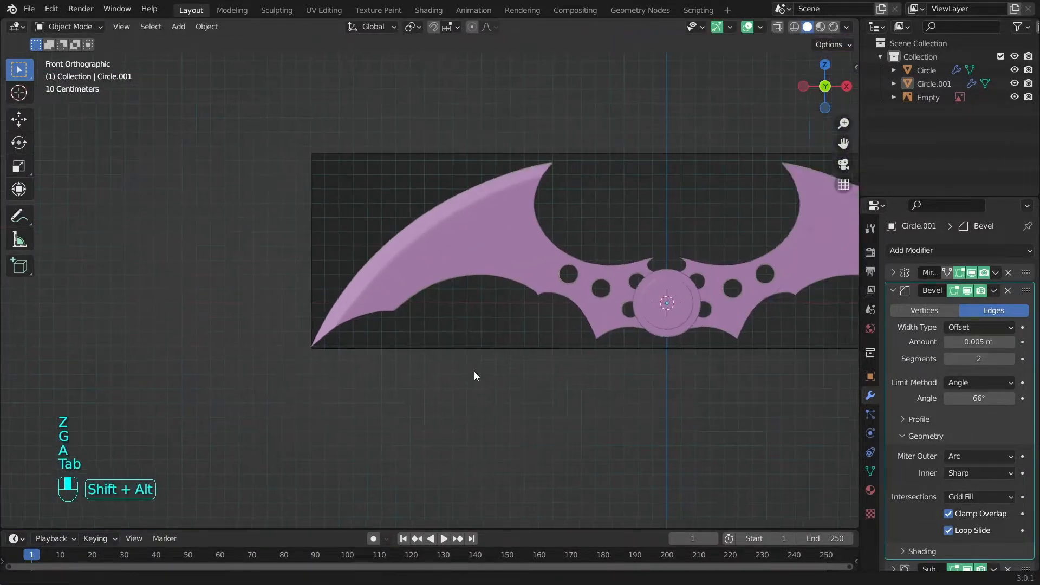
Step: Set the wing's Subdivision render level to 3
middle_drag(409, 374, 551, 356)
scroll(314, 339, up, 8)
click(362, 332)
scroll(362, 332, down, 4)
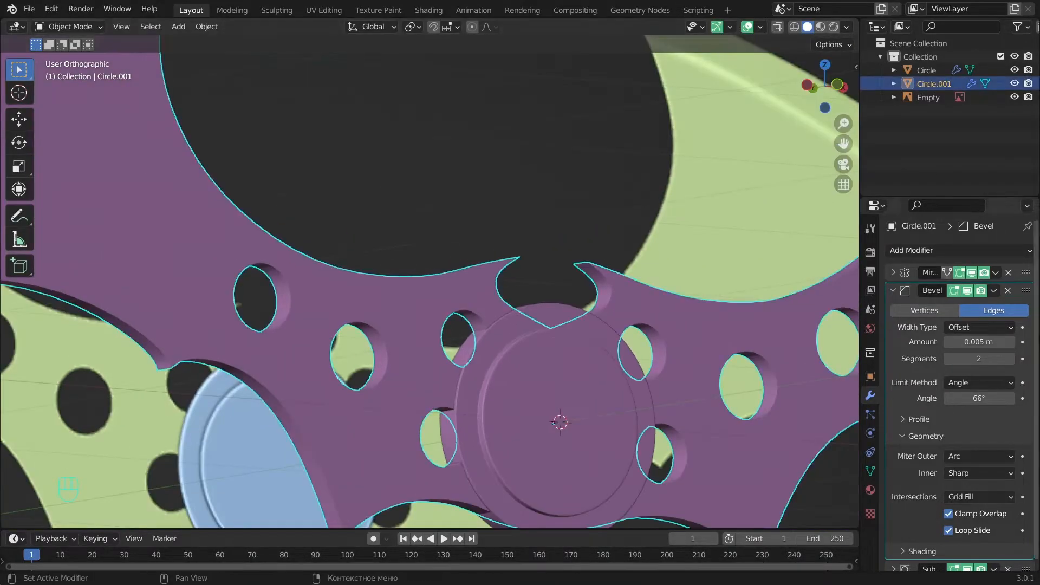
click(893, 292)
click(894, 308)
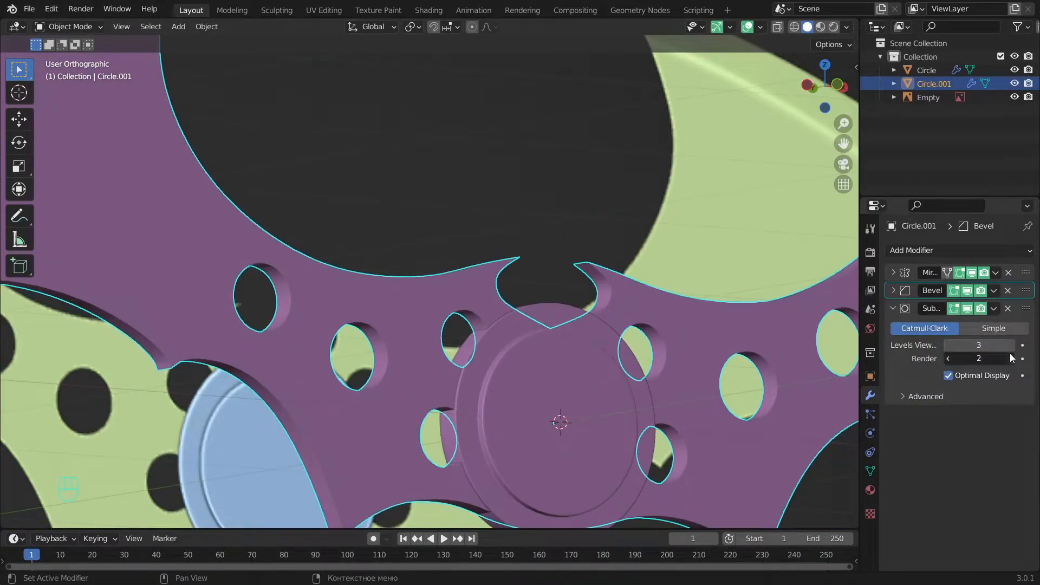
click(1011, 356)
key(alt+a)
Step: Move the point of the small spike on the wing's lower edge by about 0.003 m in X and 0.004 m in Z
middle_drag(475, 339, 404, 307)
key(KP_1)
key(shift+alt+z)
key(shift+alt+z)
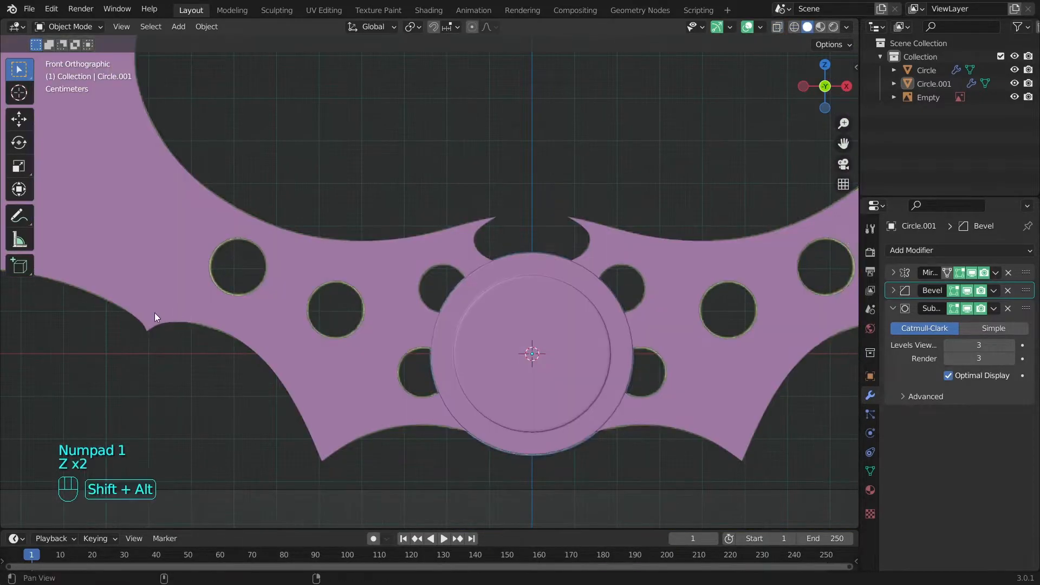
scroll(154, 317, up, 4)
key(Tab)
scroll(232, 365, up, 3)
shift+middle_drag(232, 365, 448, 304)
key(z)
key(c)
click(370, 341)
key(z)
key(g)
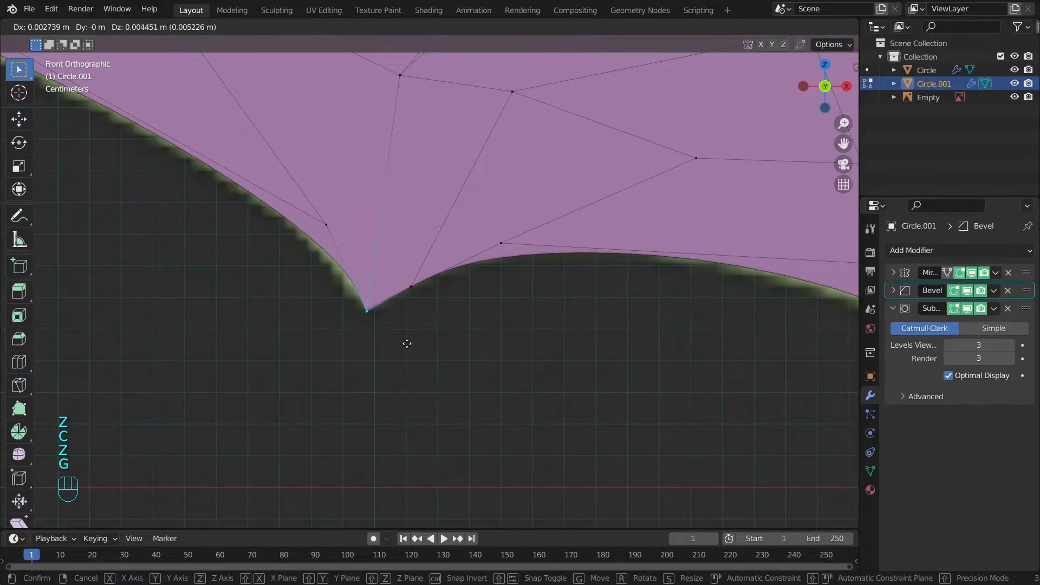
click(405, 343)
Step: Move the vertex on the outer side of the small spike to fit the reference curve, and leave mesh editing
key(z)
key(alt+a)
key(c)
click(330, 227)
key(z)
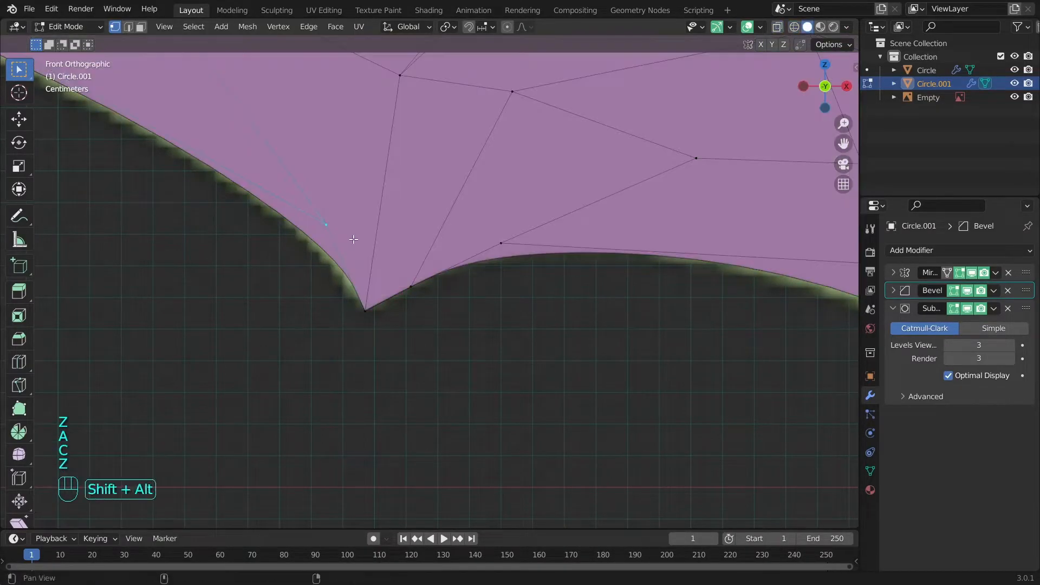
key(g)
click(341, 246)
key(Tab)
scroll(478, 268, down, 3)
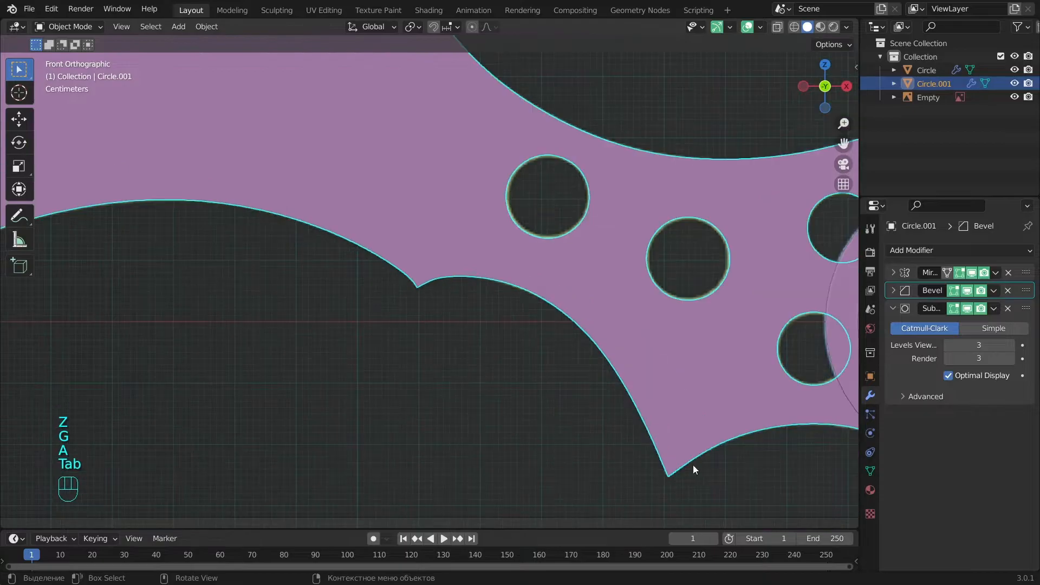
Step: Examine the lower spikes and the whole batarang outline against the reference image
scroll(485, 328, up, 5)
key(z)
key(z)
scroll(485, 332, down, 8)
key(alt+a)
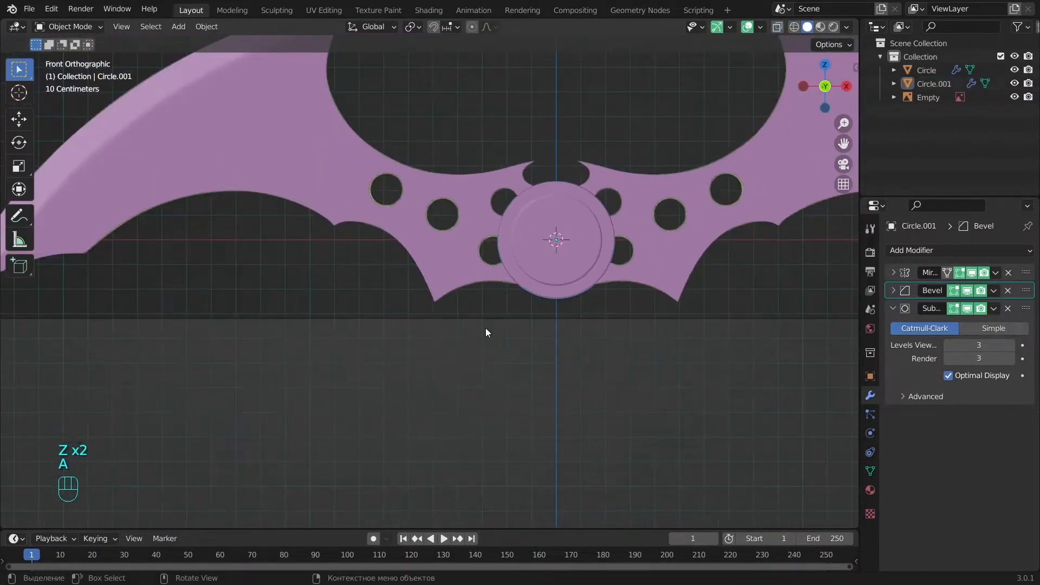
scroll(486, 327, down, 5)
scroll(513, 388, down, 2)
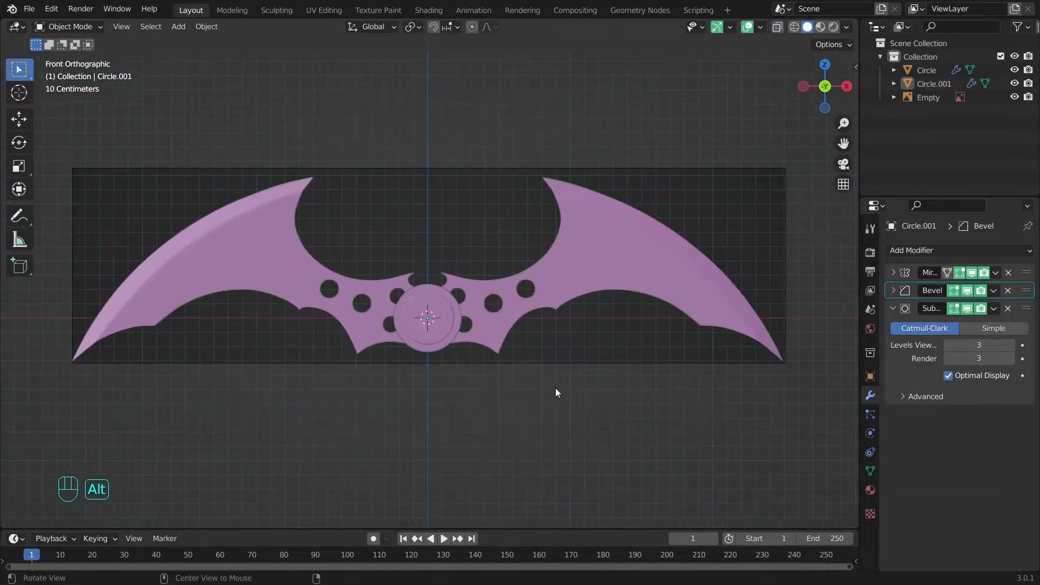
Step: Add a 2 m plane and lower it along Z by about 0.43 m, below the batarang
key(KP_7)
key(shift+a)
mouse_move(465, 285)
click(500, 286)
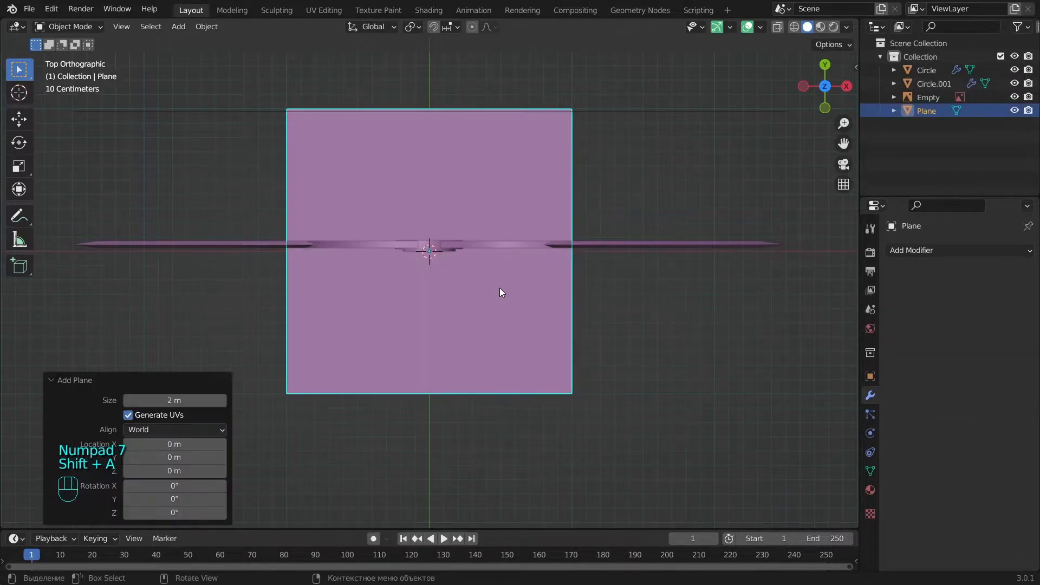
key(KP_1)
key(g)
key(z)
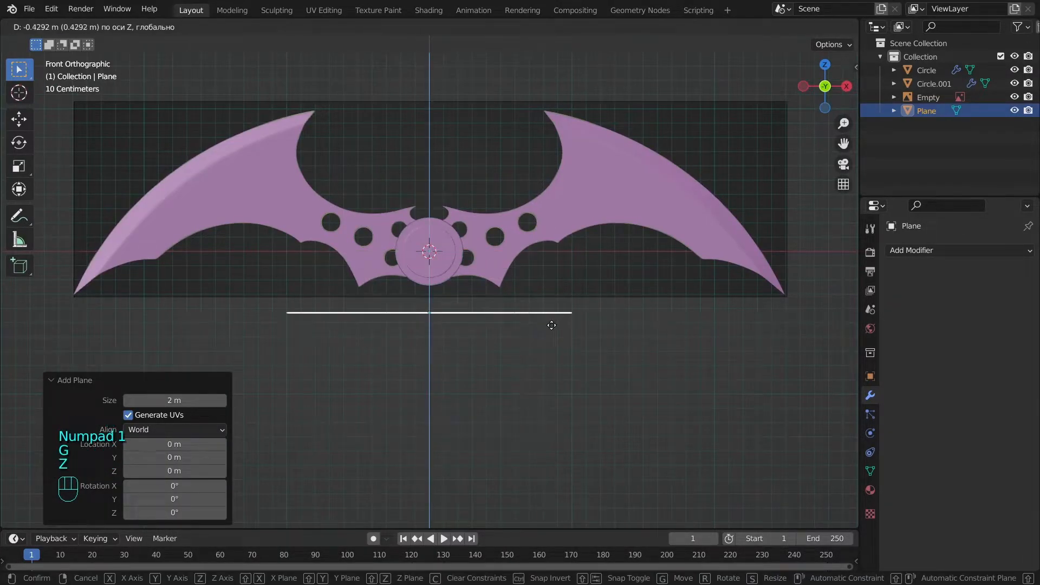
click(541, 324)
Step: Scale the plane by 6 and raise it along Z to just under the batarang's lower wing tips
key(s)
key(KP_6)
key(Return)
key(g)
key(z)
click(539, 306)
Step: Hide the reference image empty
middle_drag(538, 307, 438, 363)
scroll(437, 363, down, 5)
click(449, 216)
key(h)
Step: Move the plane's rear edge along Y closer to the back of the batarang
click(701, 287)
key(Tab)
alt+middle_drag(678, 281, 714, 309)
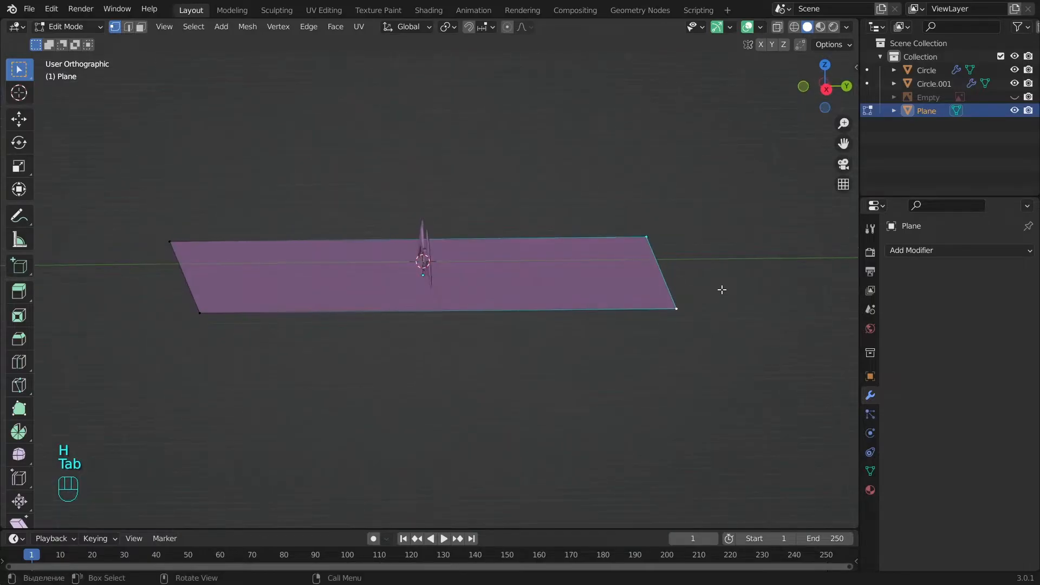
key(g)
key(y)
click(532, 288)
Step: Extrude the plane's rear edge upward along Z into a tall backdrop wall behind the batarang
key(KP_1)
key(e)
key(z)
click(534, 128)
alt+middle_drag(534, 128, 519, 327)
key(KP_1)
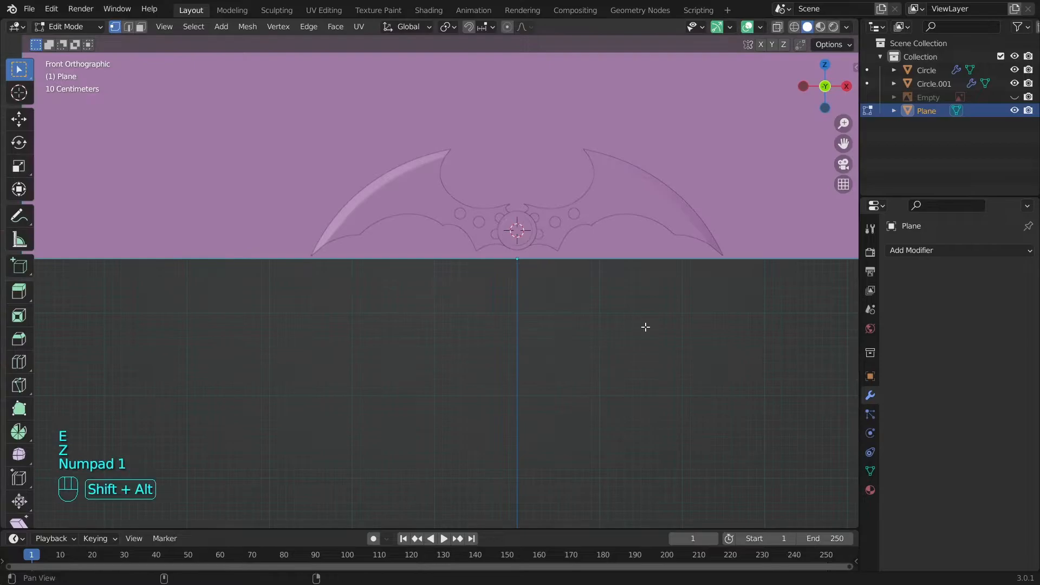
Step: Bevel the edge between the floor and the backdrop wall into a large rounded curve and leave Edit Mode
key(ctrl+b)
click(700, 500)
middle_drag(703, 362, 562, 286)
key(Tab)
Step: Move the backdrop plane along Y in side view so its curve sits farther behind the batarang
key(KP_3)
key(z)
key(g)
key(y)
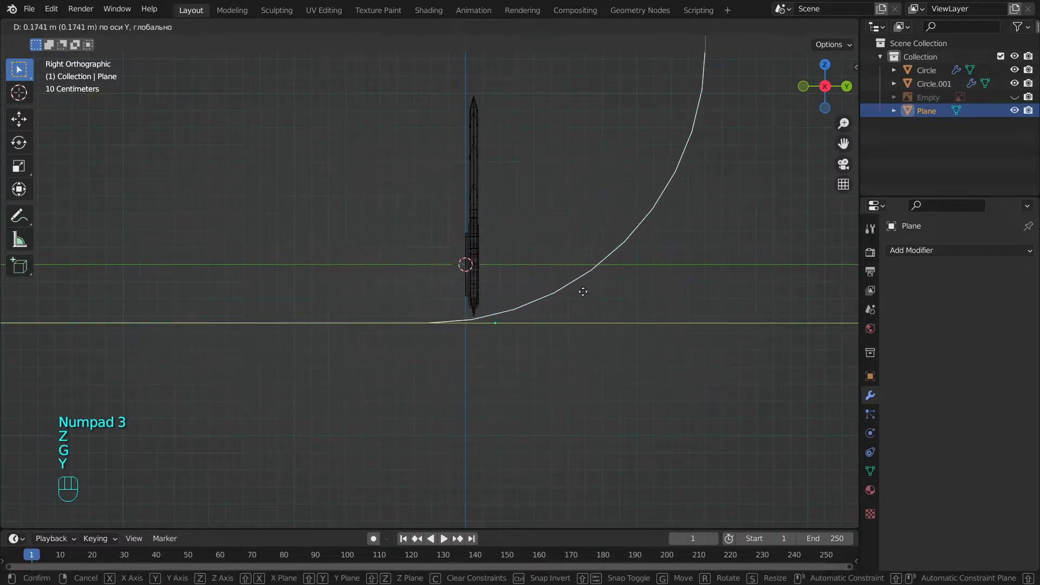
click(615, 300)
key(z)
mouse_move(615, 301)
middle_down()
mouse_move(568, 334)
mouse_move(629, 220)
middle_up()
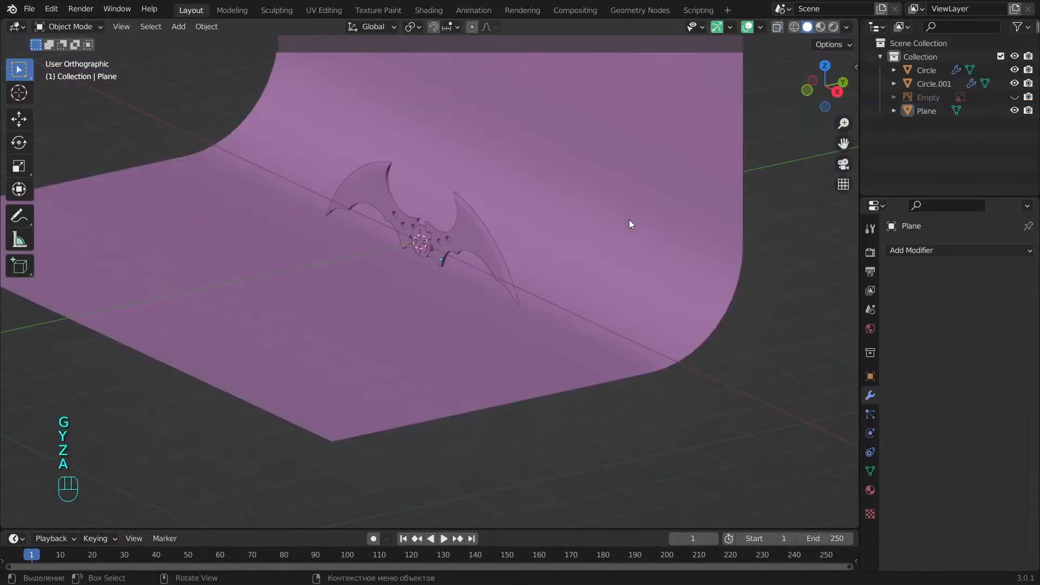
key(alt+a)
Step: Add a camera at the world origin, facing the backdrop from the front
key(KP_1)
shift+middle_drag(528, 246, 577, 281)
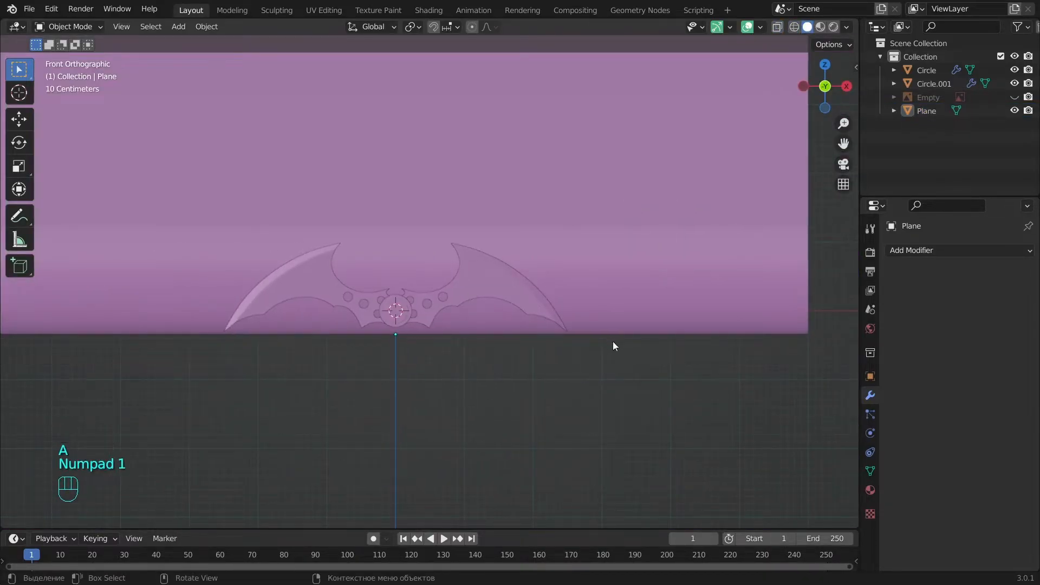
scroll(602, 334, down, 5)
scroll(531, 352, up, 4)
middle_drag(472, 376, 415, 277)
key(KP_3)
key(KP_1)
key(shift+a)
mouse_move(380, 176)
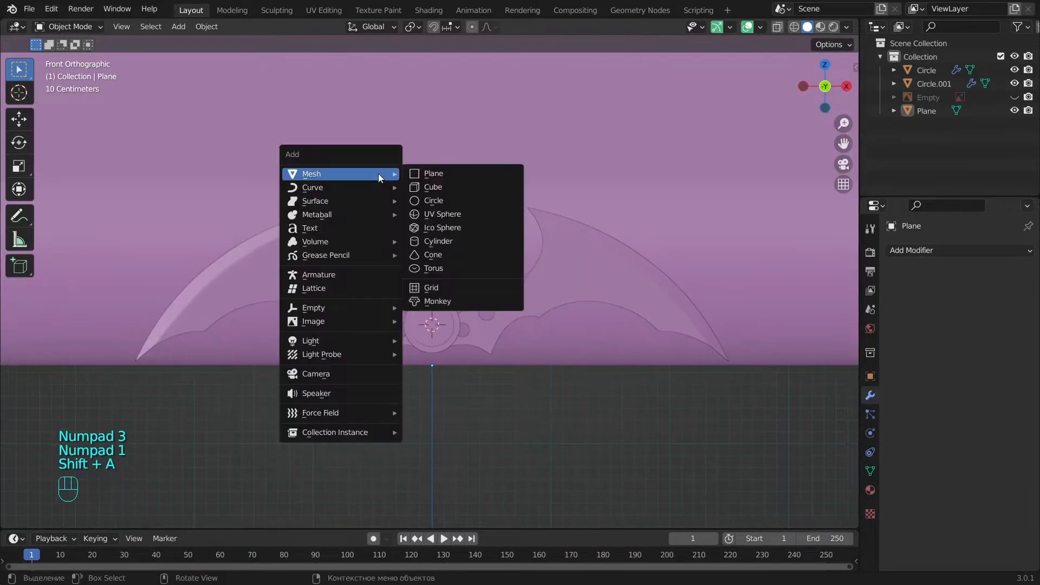
click(353, 374)
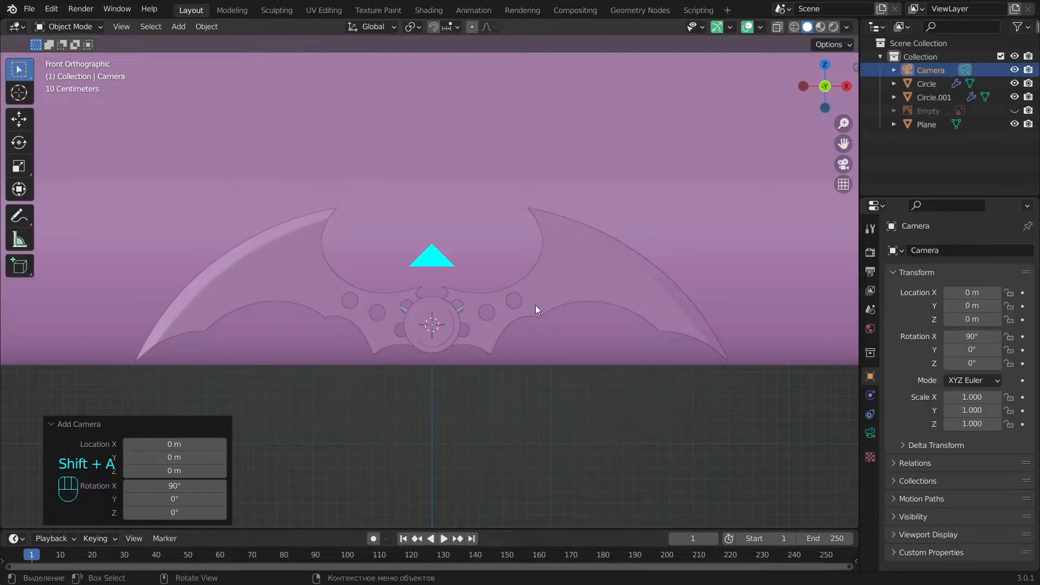
Step: In camera view, frame the whole batarang by moving the camera to about -7.03 m on Y and 0.2 m on Z
key(KP_0)
key(g)
key(y)
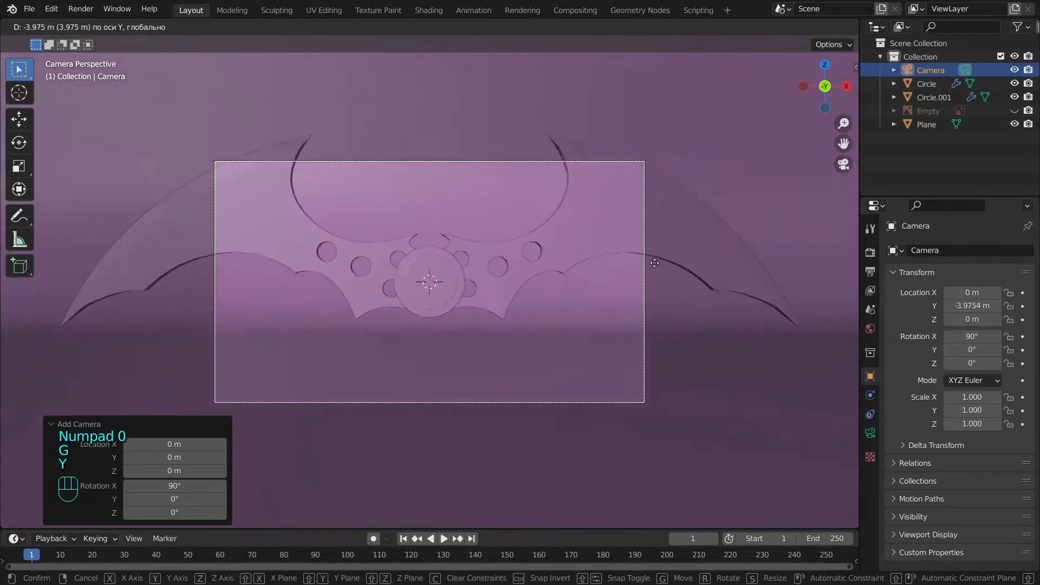
click(638, 246)
key(g)
key(z)
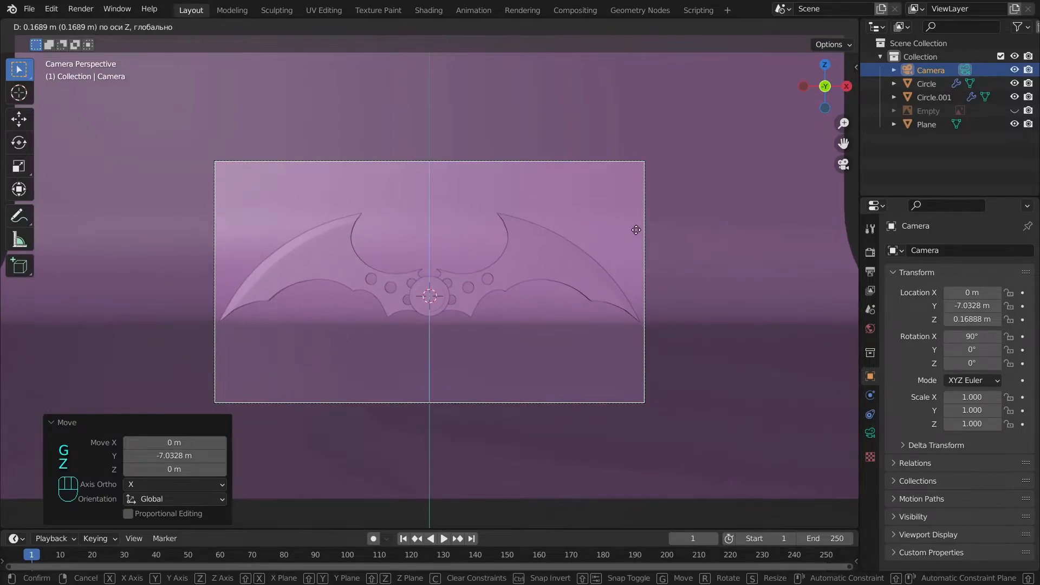
click(635, 226)
key(alt+a)
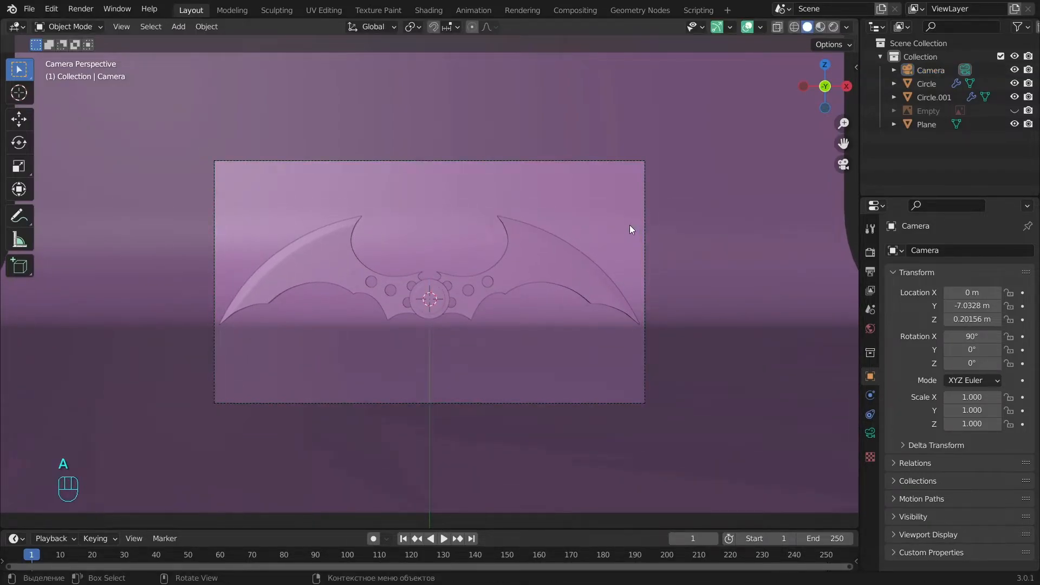
Step: Add a spot light at the world origin
scroll(628, 226, down, 1)
scroll(587, 257, down, 1)
key(KP_1)
key(KP_7)
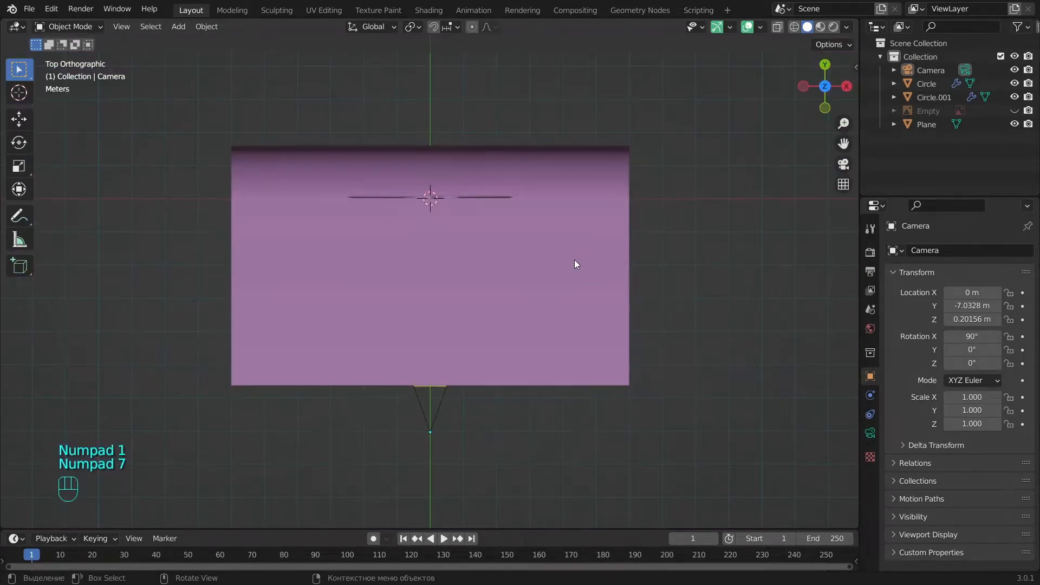
scroll(428, 256, up, 4)
key(shift+a)
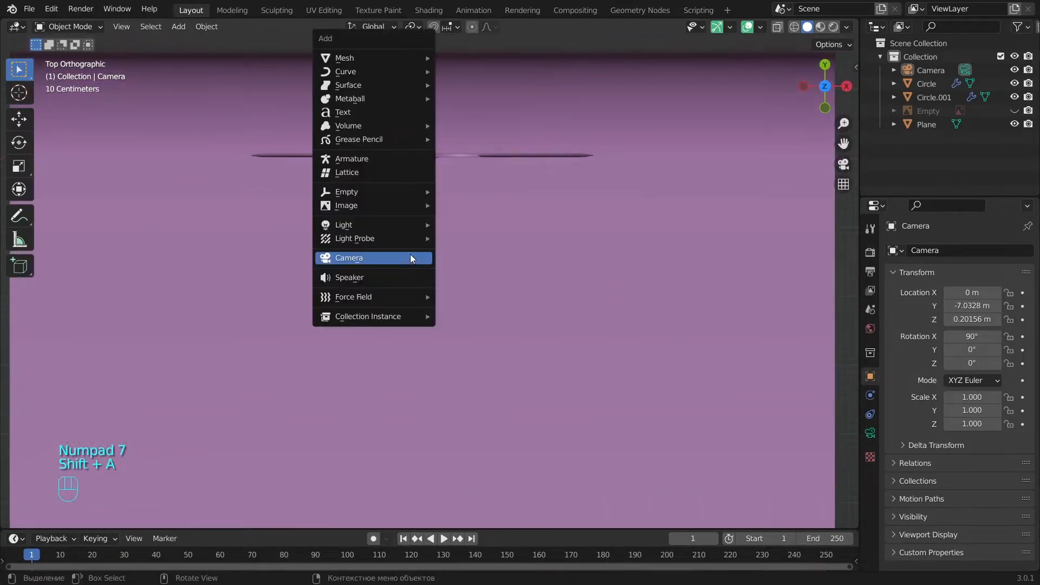
mouse_move(401, 228)
click(468, 253)
Step: Raise the spot light above the batarang to about 3.98 m on Z and scale it to 0.705
key(KP_1)
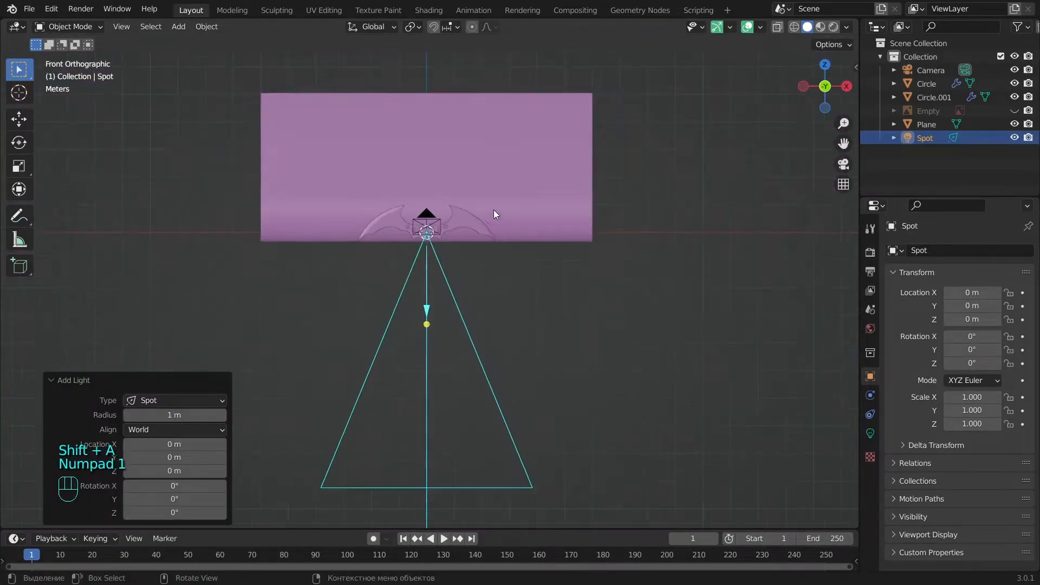
key(g)
key(z)
click(516, 151)
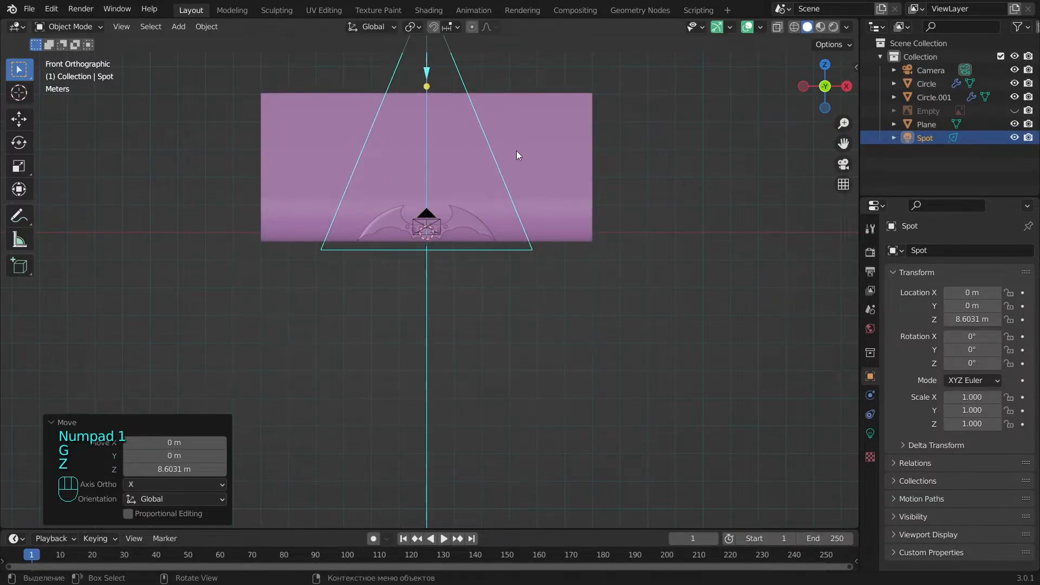
key(g)
key(z)
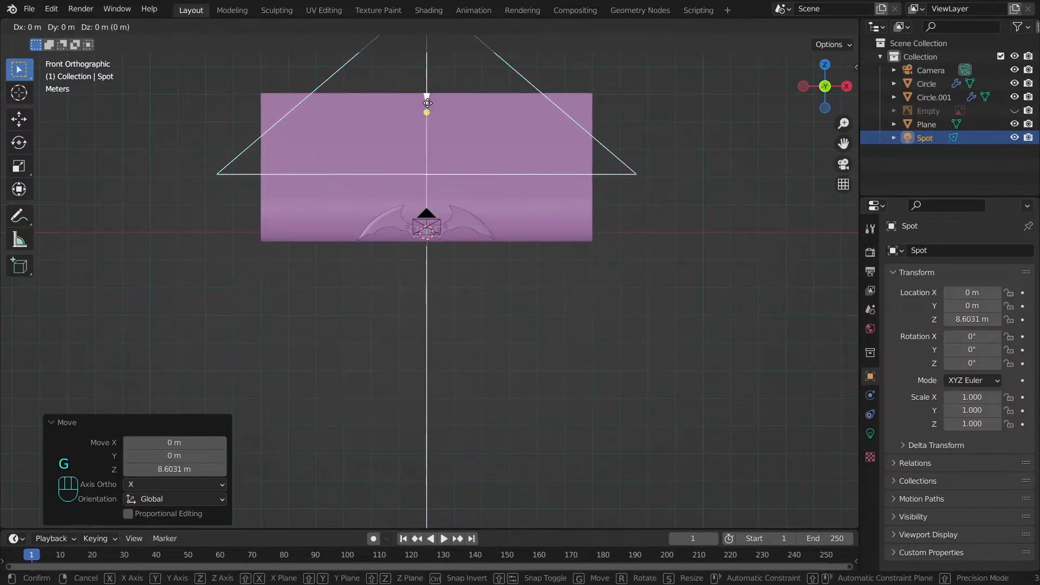
click(426, 228)
key(s)
click(459, 248)
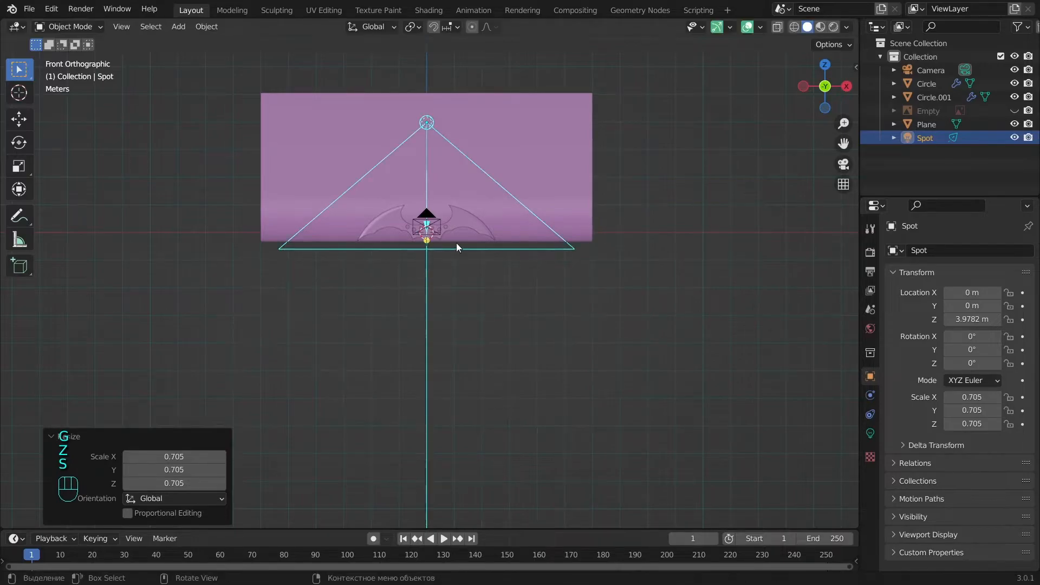
Step: Narrow the spot light's cone and raise the light to about 5.23 m on Z
drag(426, 225, 427, 215)
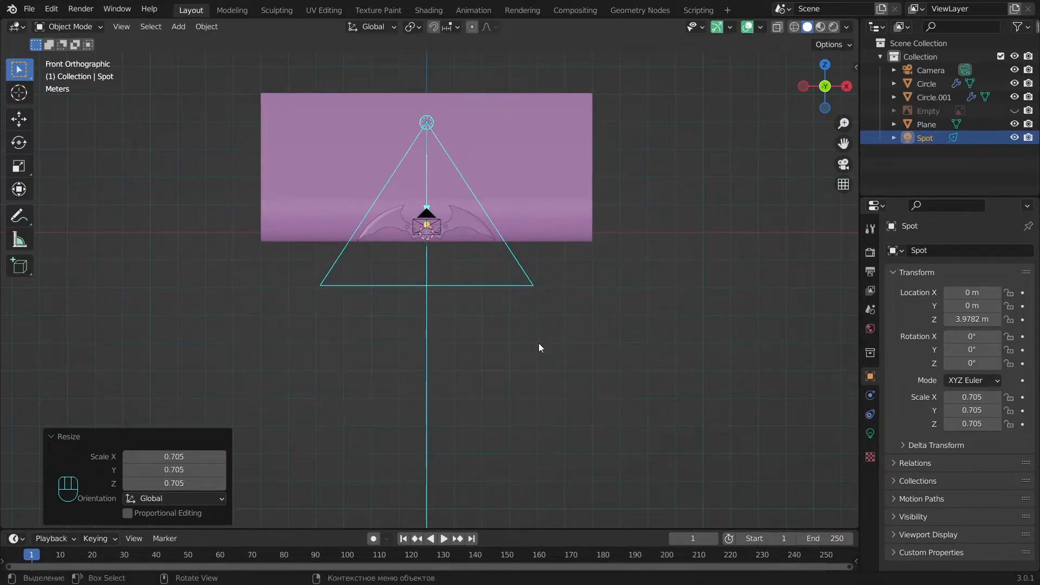
key(g)
key(z)
click(534, 309)
Step: Aim the spot light at the batarang from about Y -4.55 m and Z 4.51 m, tilted about 45.1° around X
key(KP_3)
key(z)
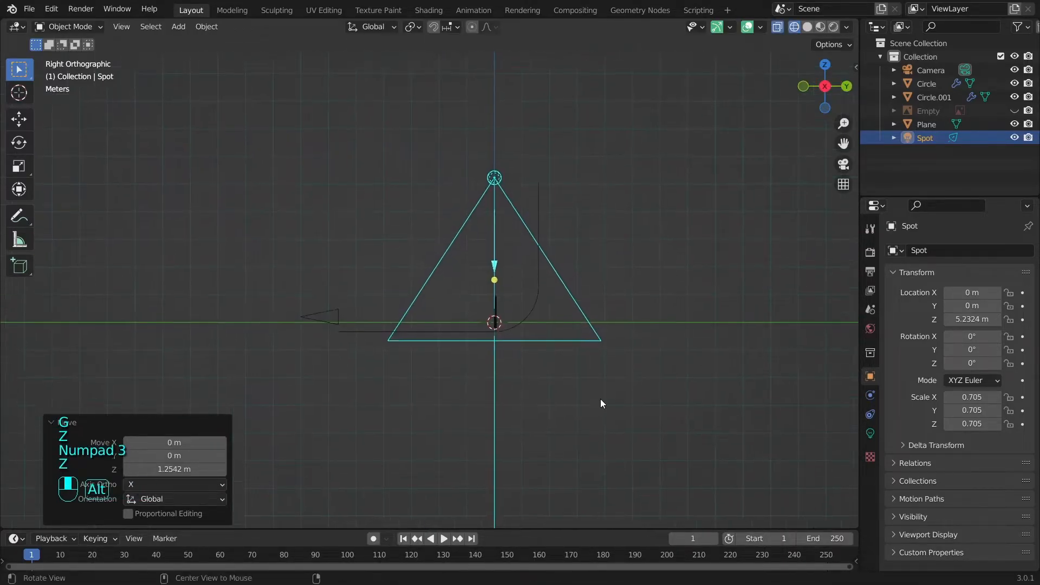
key(r)
click(683, 342)
key(g)
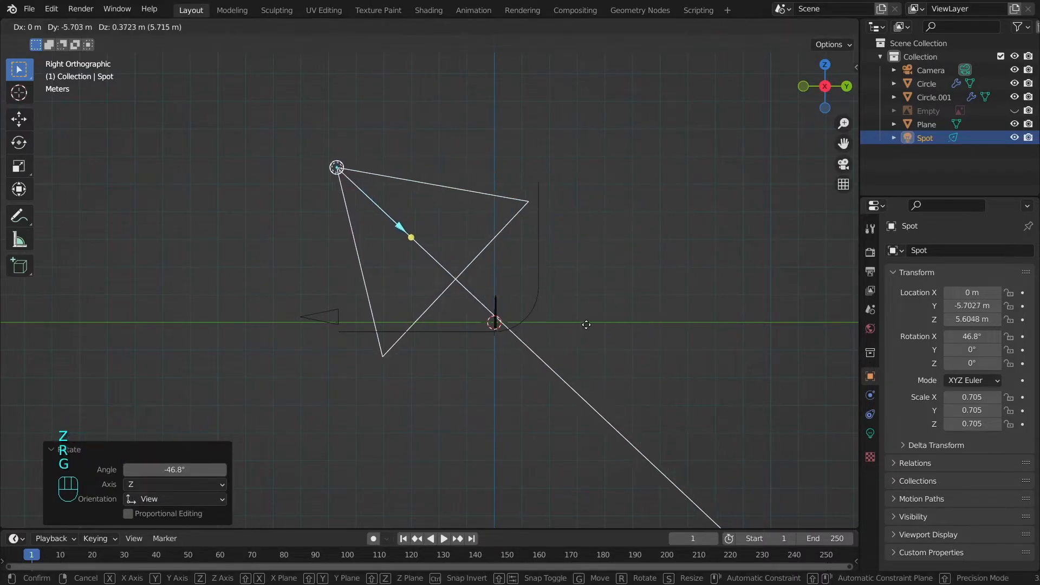
click(698, 467)
key(r)
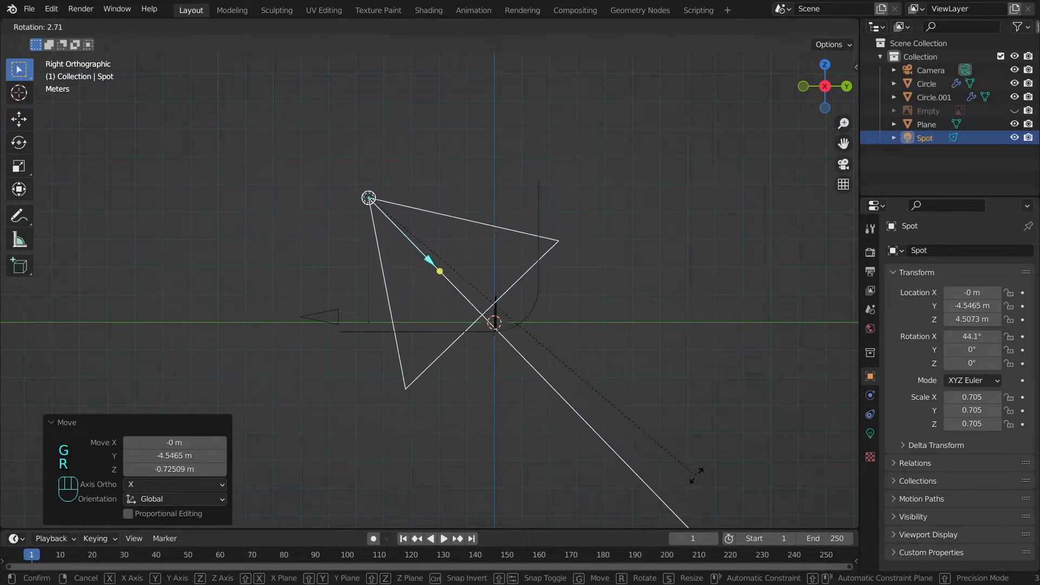
click(698, 467)
key(KP_1)
key(KP_7)
key(a)
Step: Add an area light at the world origin
key(KP_3)
key(z)
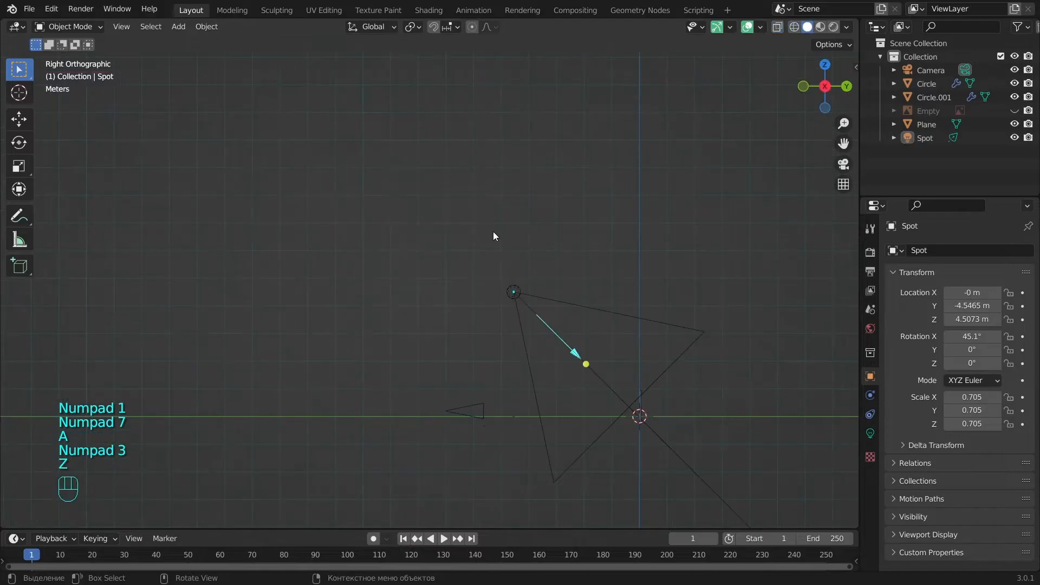
key(KP_7)
shift+middle_drag(490, 203, 539, 321)
scroll(408, 190, up, 2)
key(shift+a)
mouse_move(407, 198)
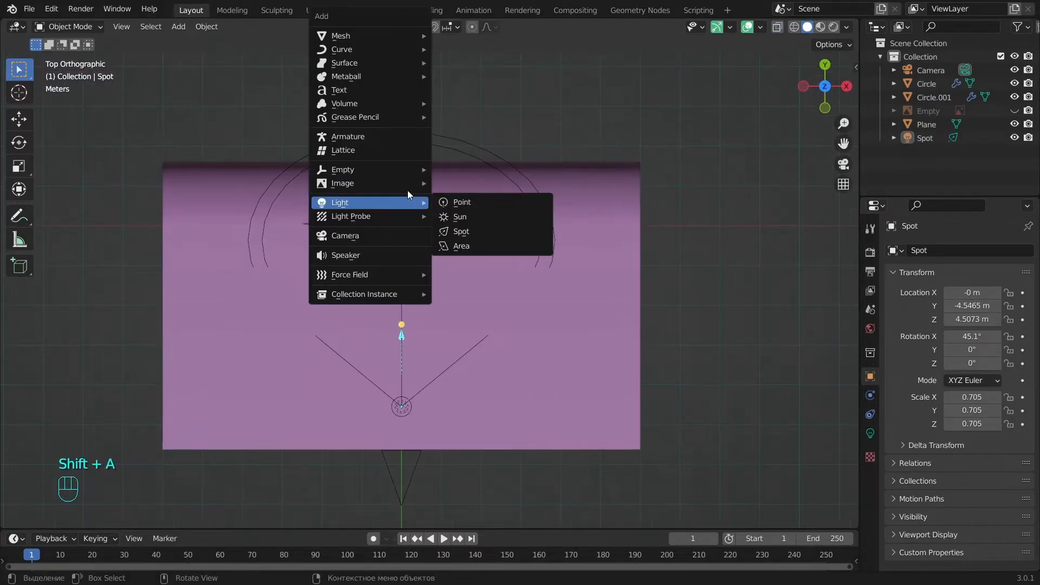
click(468, 246)
Step: In side view, place the area light at about Y -5.05 m, Z 3.76 m and tilt it to about 57.2° around X
key(KP_3)
shift+middle_drag(460, 243, 512, 447)
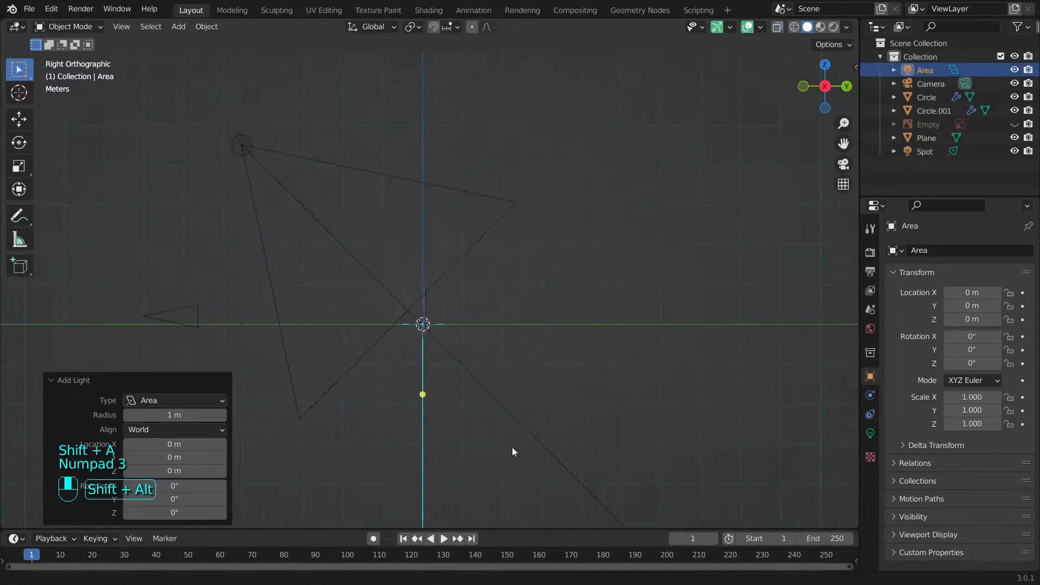
key(g)
click(374, 242)
key(r)
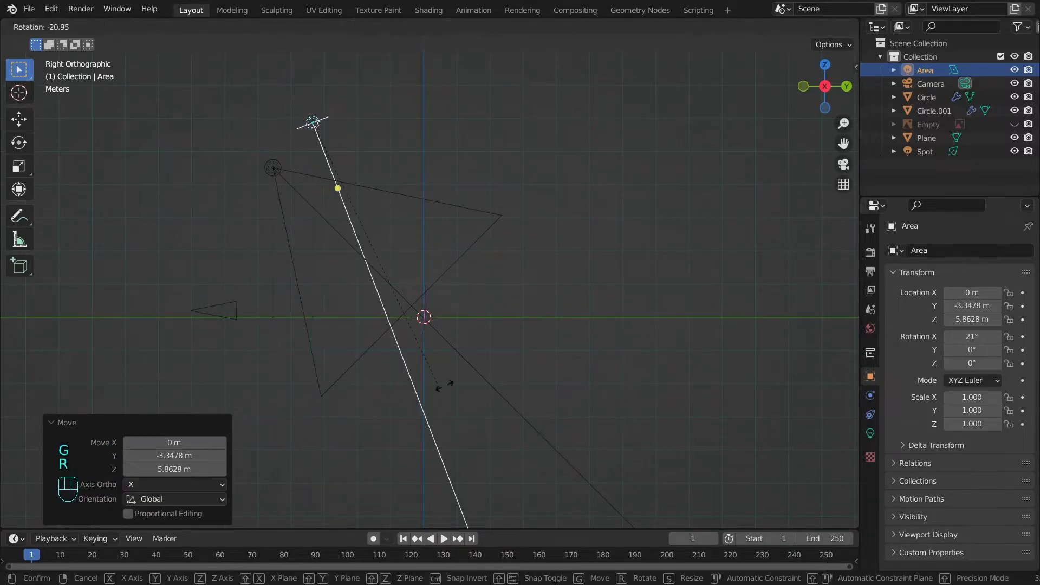
click(517, 358)
key(g)
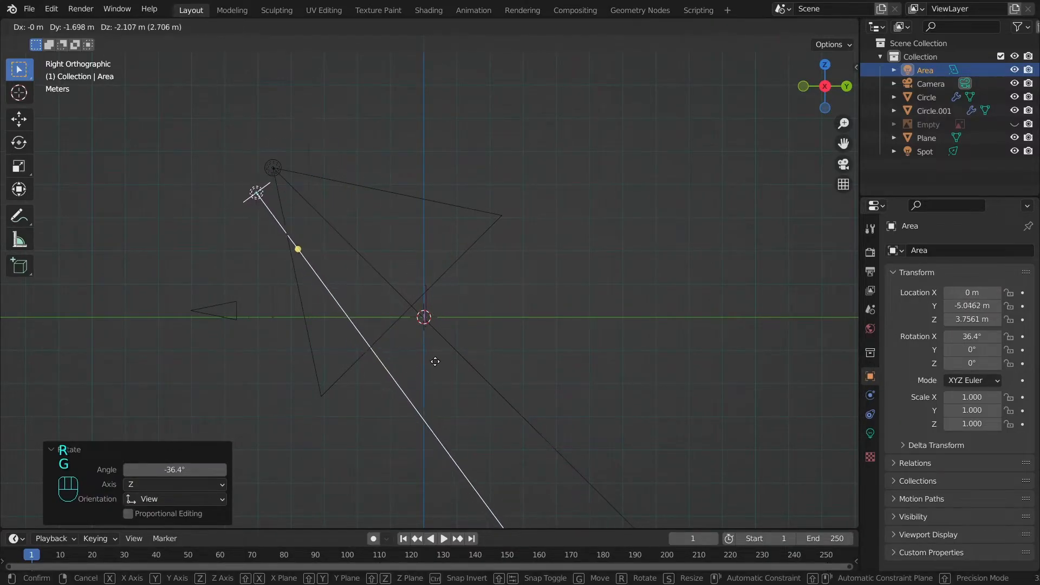
click(435, 361)
key(r)
click(570, 370)
Step: In front view, offset the area light to about X 3.4 m, Z 4.12 m and rotate it to about 39.8° around Y
key(KP_1)
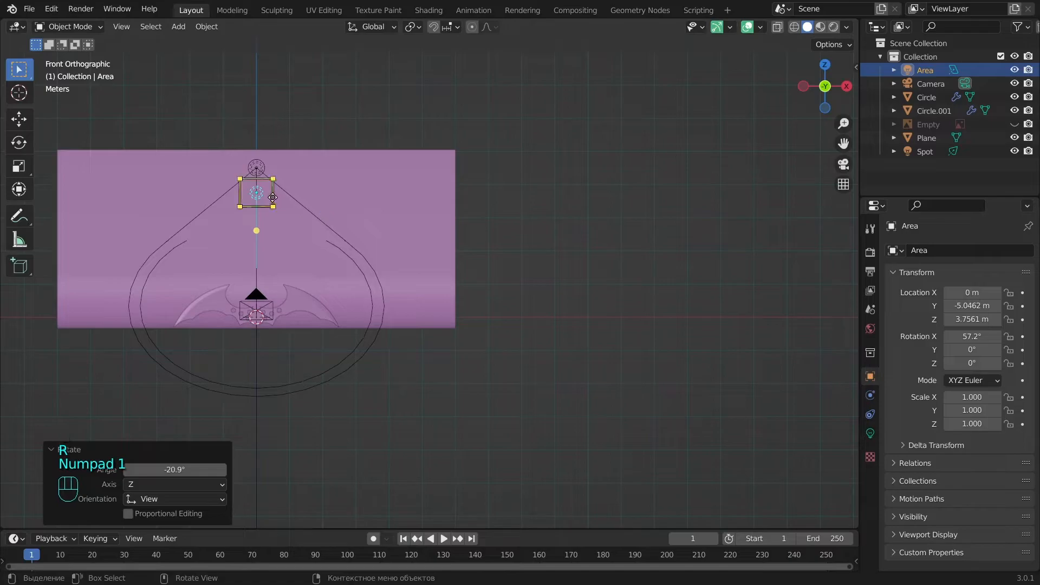
key(g)
click(386, 185)
key(r)
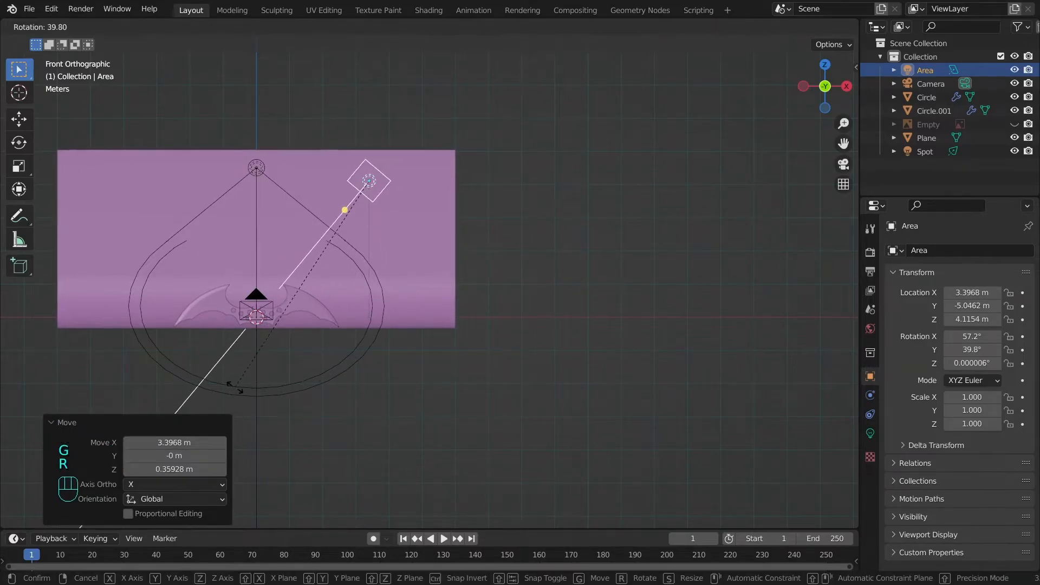
click(263, 369)
Step: In top view, turn the area light toward the batarang to about 10.8° around Z
key(KP_7)
key(a)
alt+shift+drag(389, 223, 593, 428)
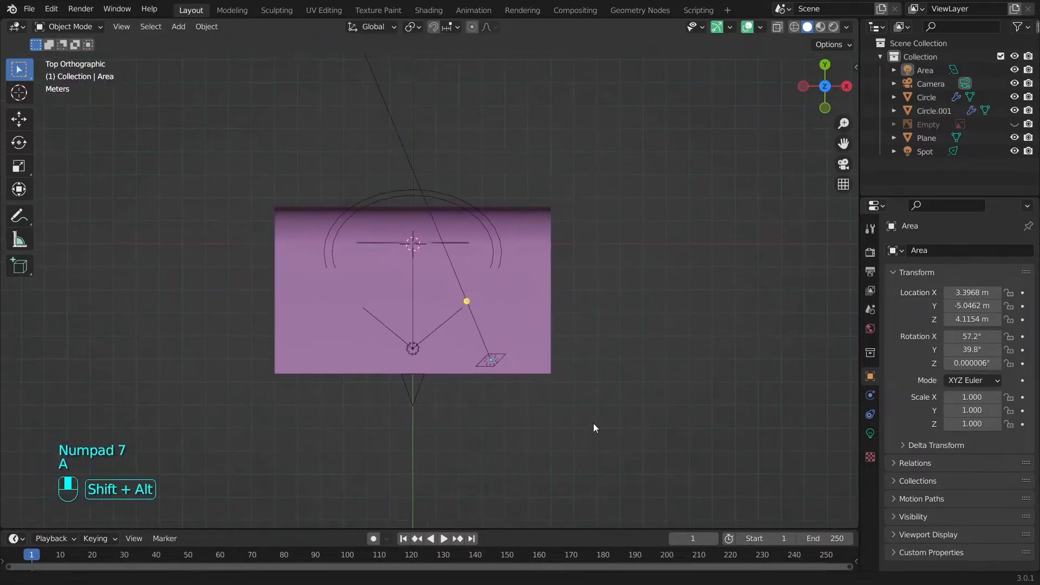
click(404, 157)
key(r)
click(600, 246)
key(a)
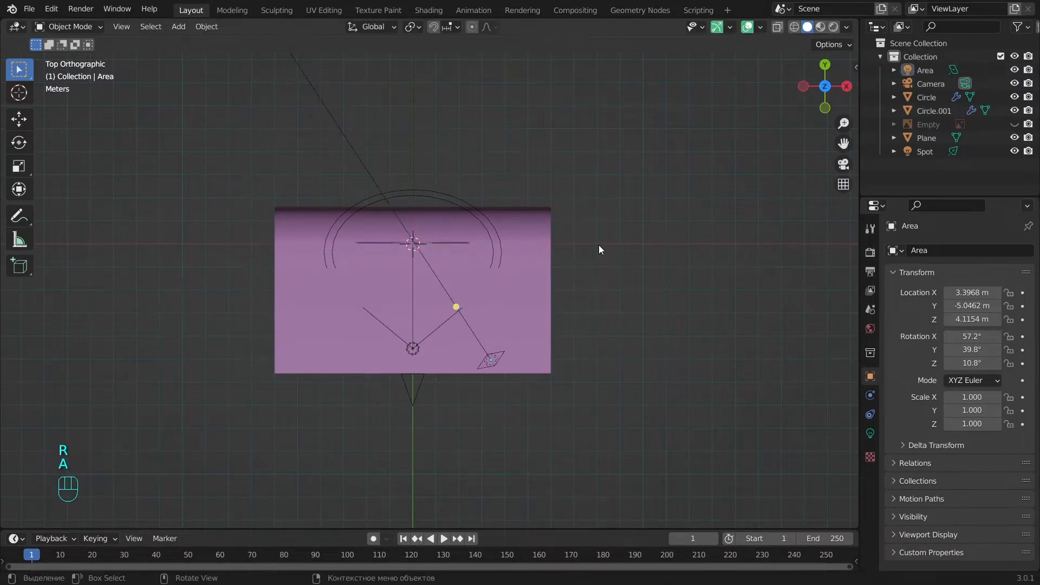
Step: Move the area light to about X 3.17 m, Y -2.4 m and turn it to about 30.8° around Z
scroll(538, 315, up, 2)
click(517, 393)
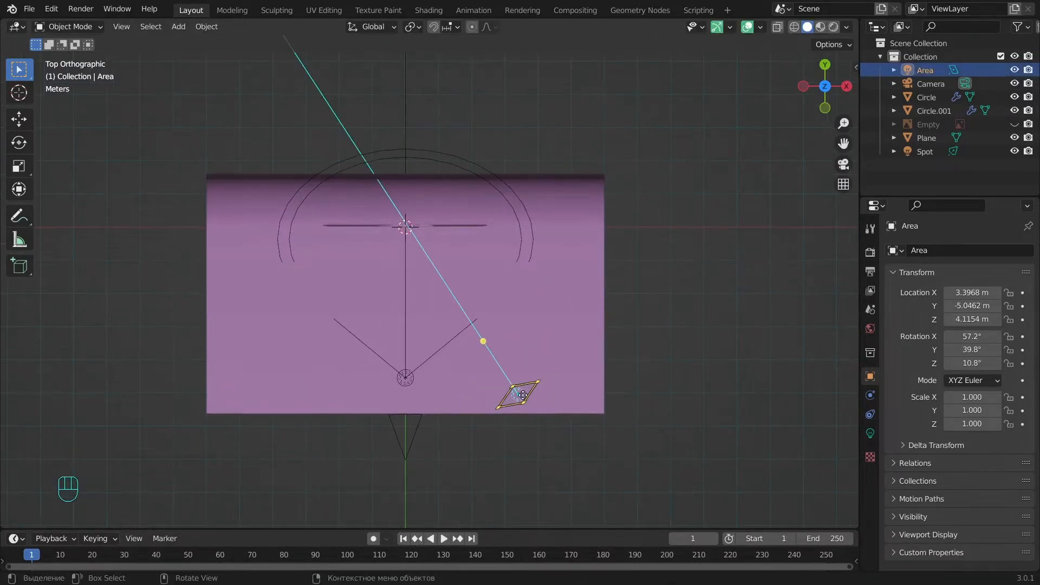
key(g)
click(523, 309)
key(r)
click(524, 308)
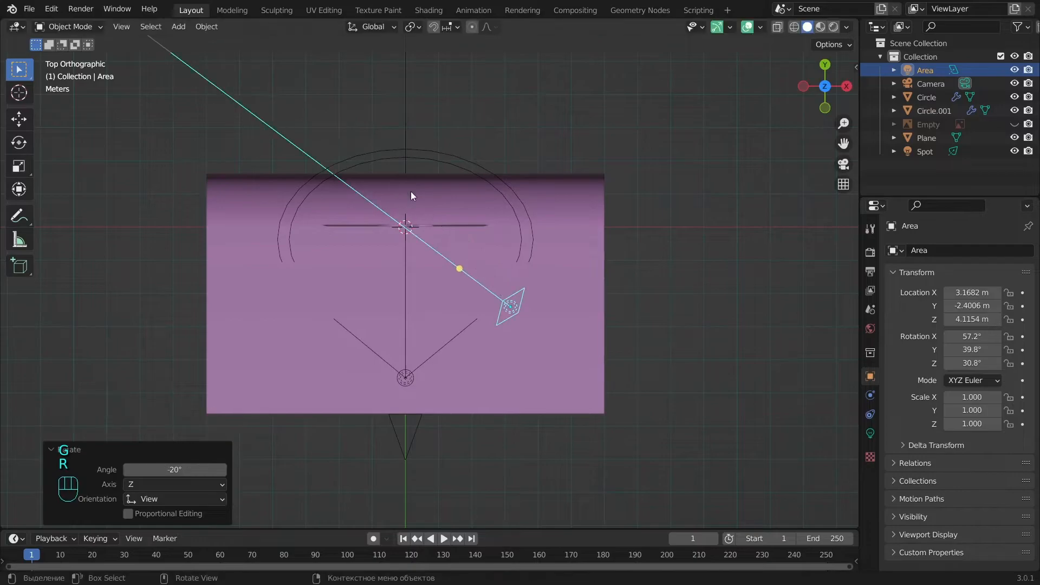
Step: In front view, move the area light to about X 3.84 m and Z 2.81 m
key(KP_1)
key(g)
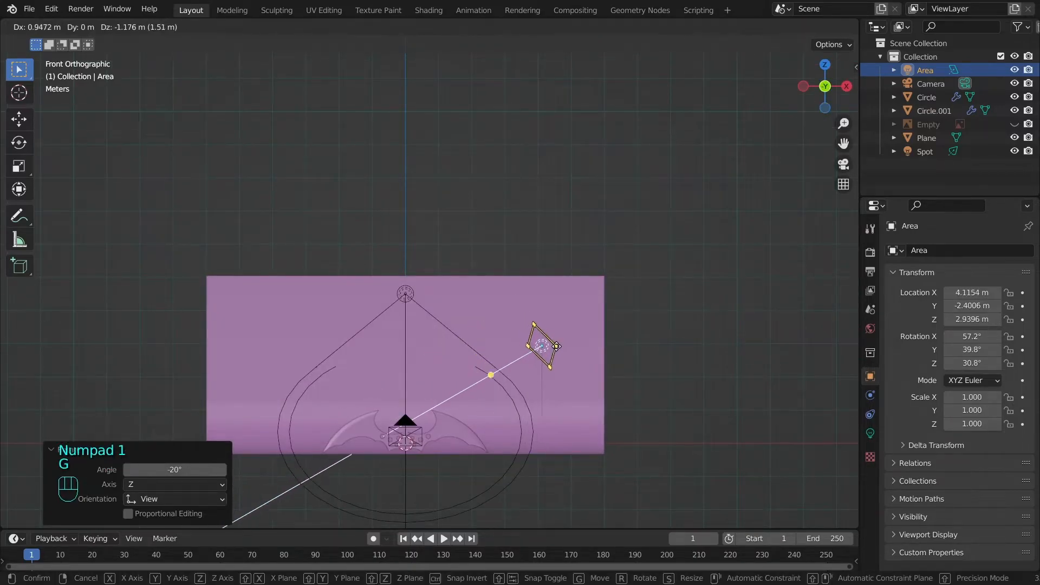
click(549, 350)
key(a)
key(KP_1)
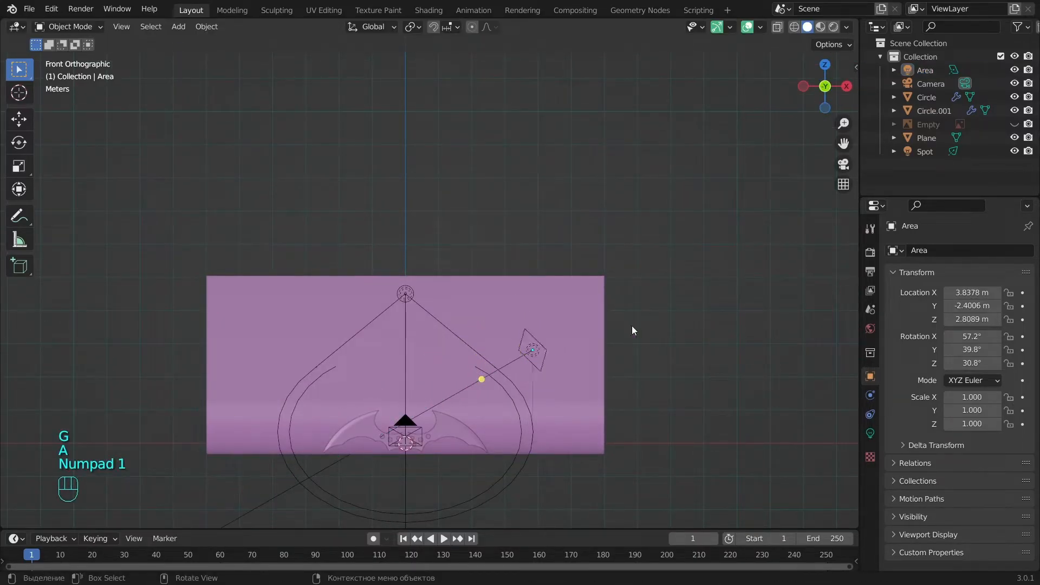
click(530, 350)
key(KP_1)
key(KP_7)
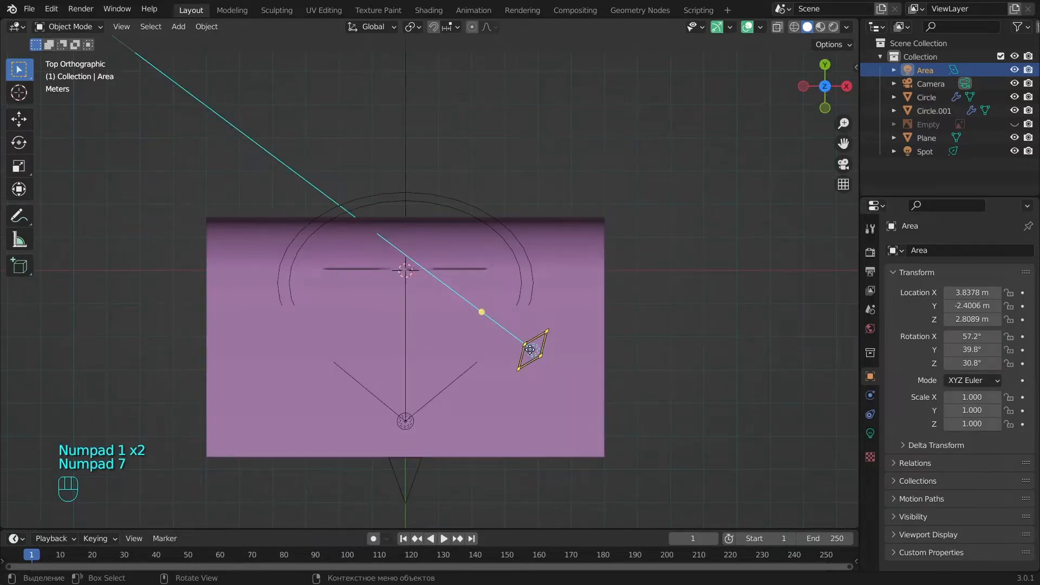
key(KP_3)
key(KP_1)
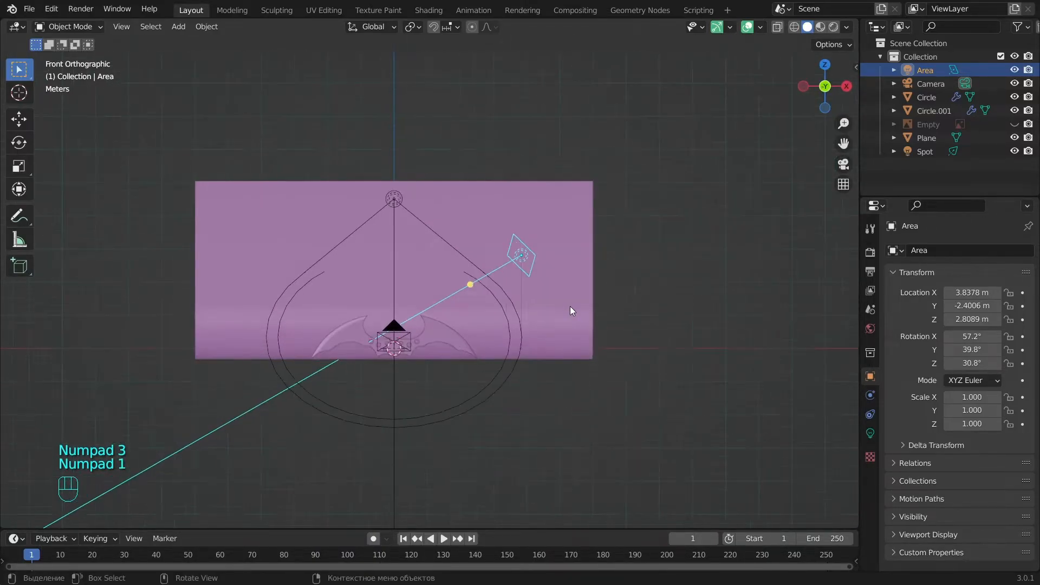
Step: Split the 3D viewport into two side-by-side views, making the second one narrower with its tool shelf hidden
drag(113, 25, 534, 82)
key(n)
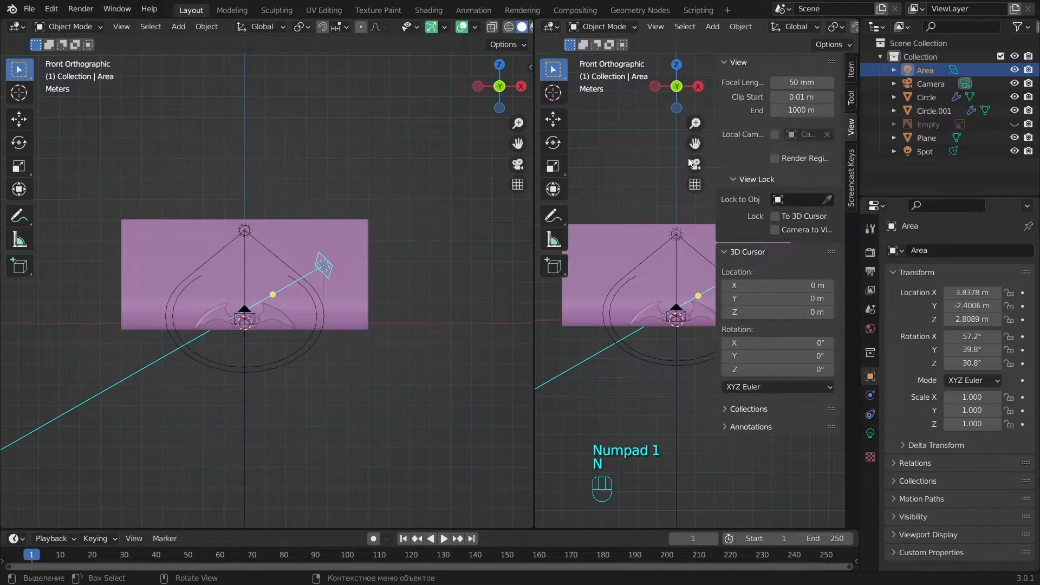
key(n)
key(t)
drag(536, 203, 661, 202)
key(shift+alt)
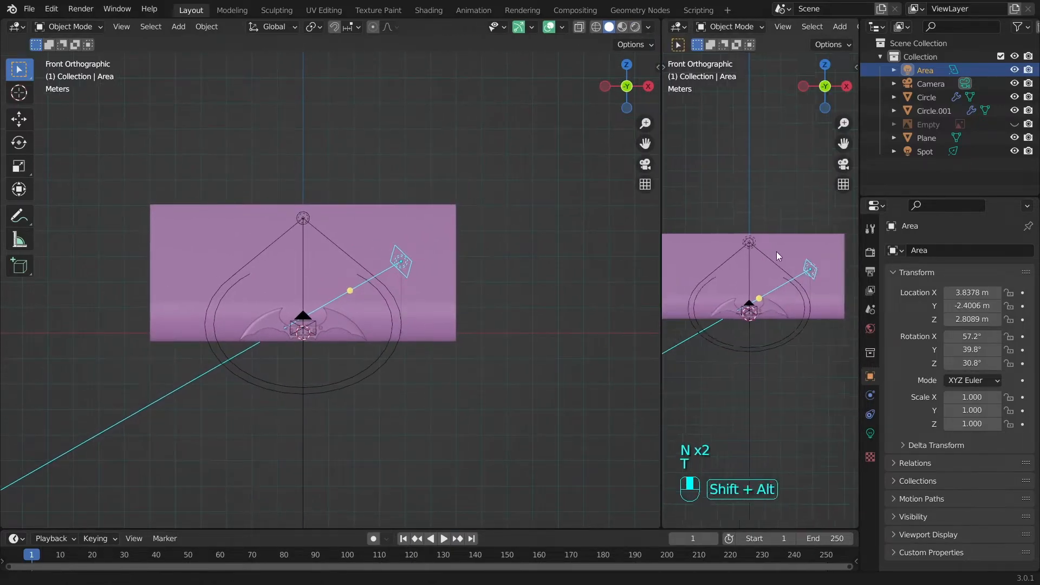
Step: Switch the narrow viewport to rendered shading and set the Cycles render device to GPU Compute
scroll(786, 249, down, 2)
scroll(833, 32, down, 5)
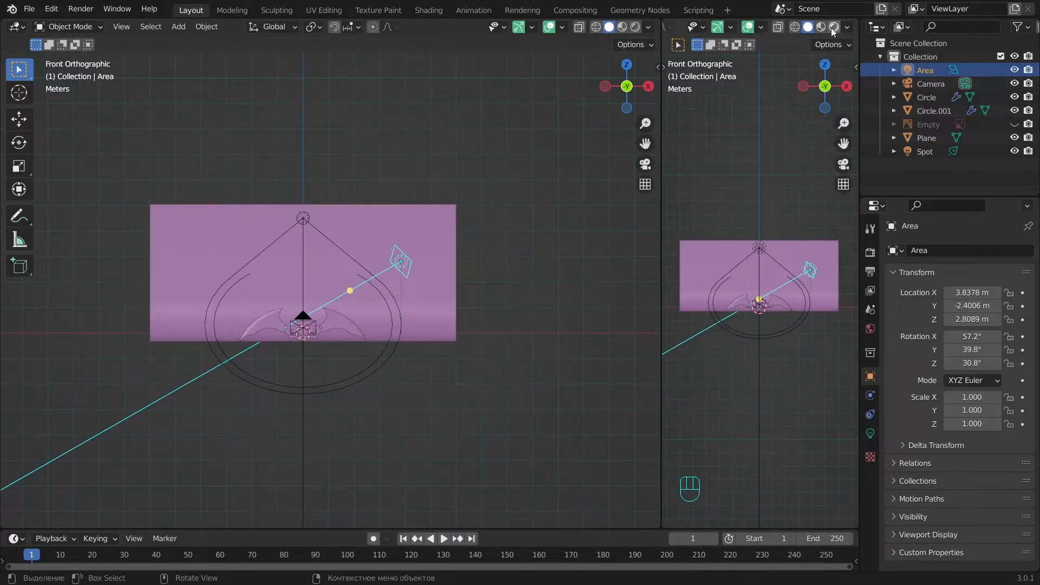
click(834, 27)
click(870, 228)
click(870, 252)
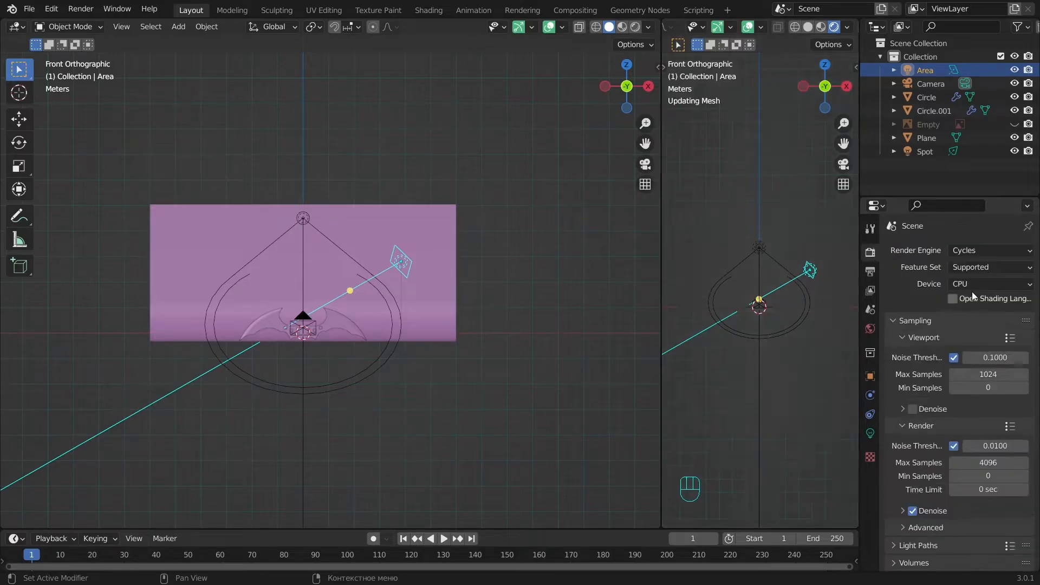
click(986, 284)
click(976, 317)
scroll(769, 320, up, 4)
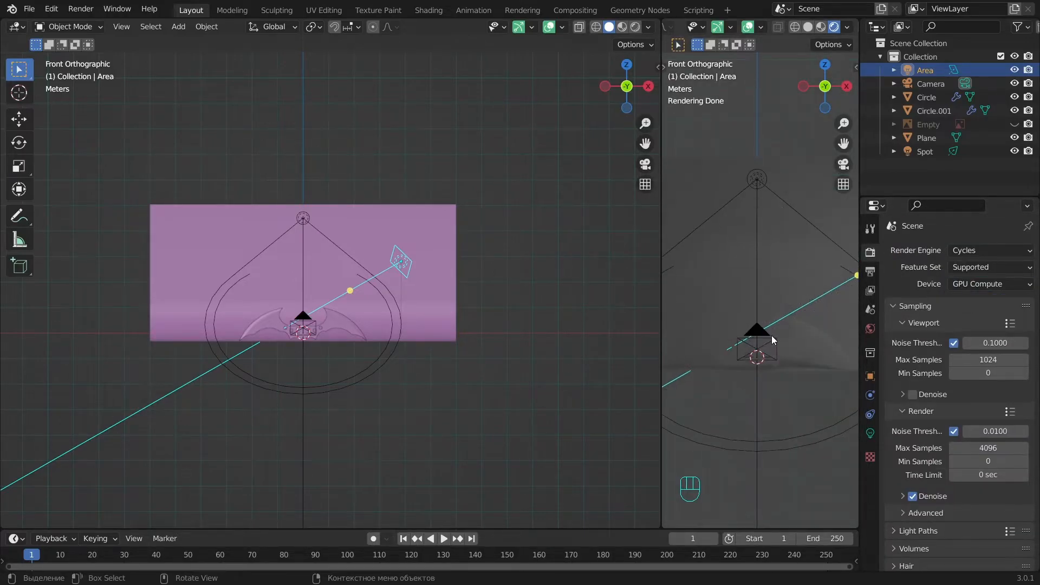
Step: Set the power of both the area light and the spot light to 1000 W
click(871, 433)
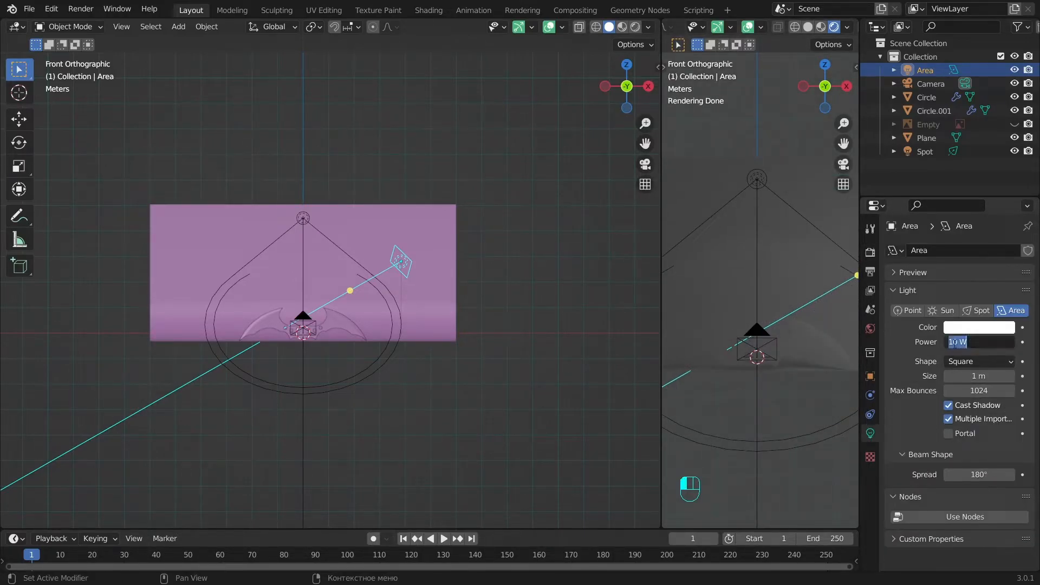
text(00)
key(Return)
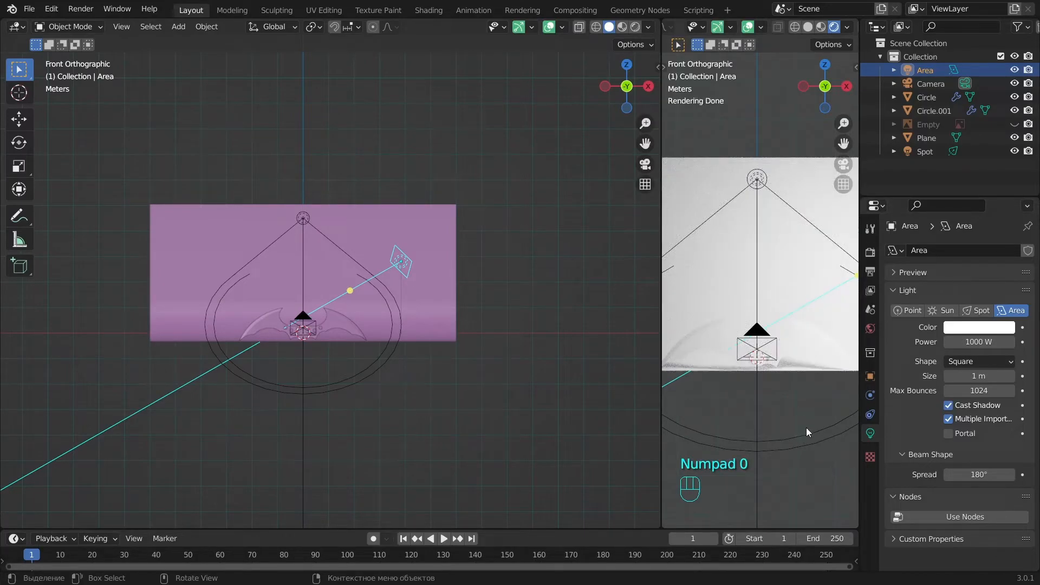
click(819, 431)
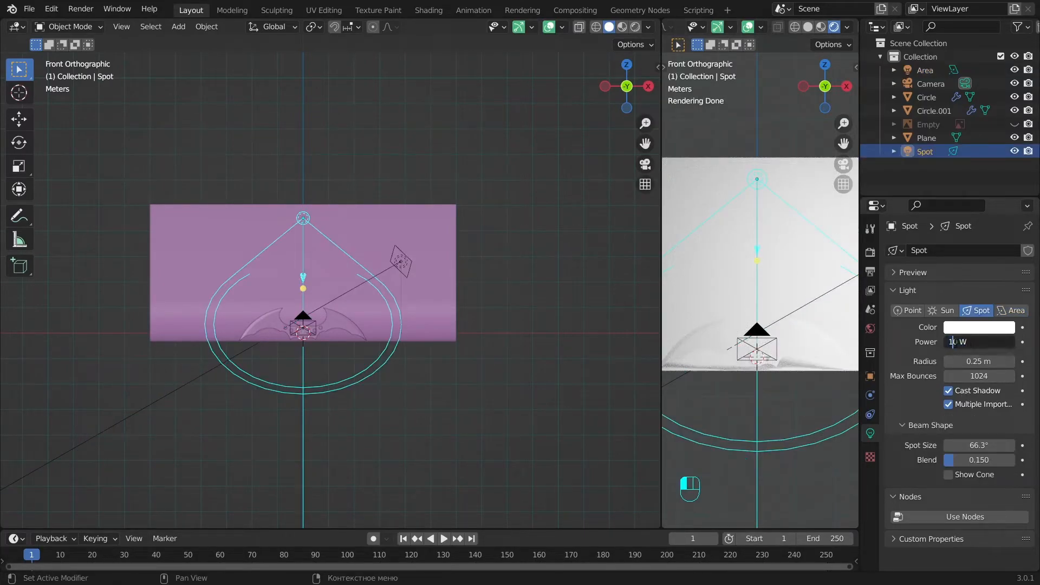
key(Return)
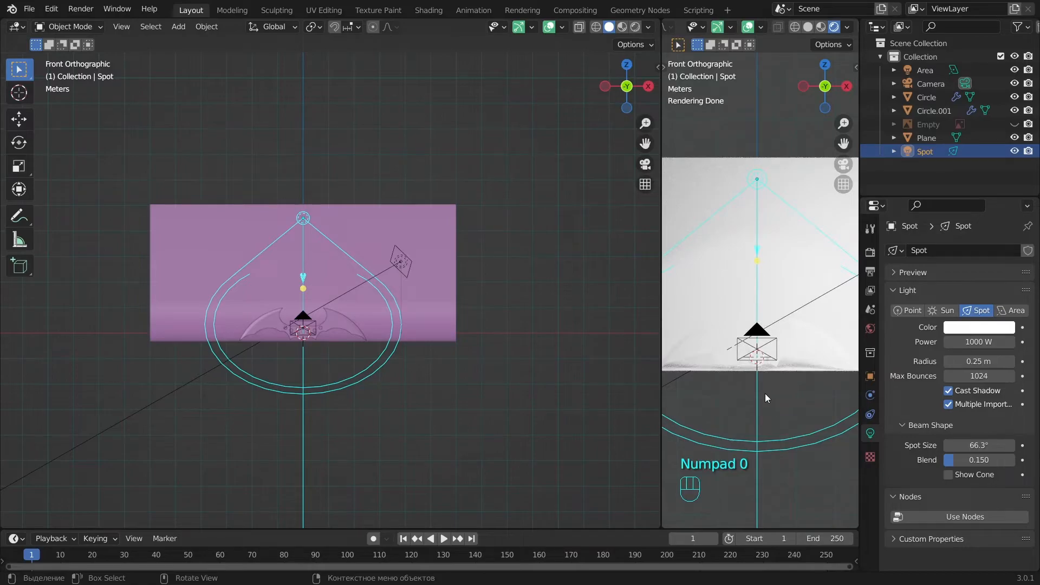
Step: Change the large 3D view to the Shader Editor and show the World shader nodes
scroll(749, 140, down, 5)
click(793, 235)
click(744, 214)
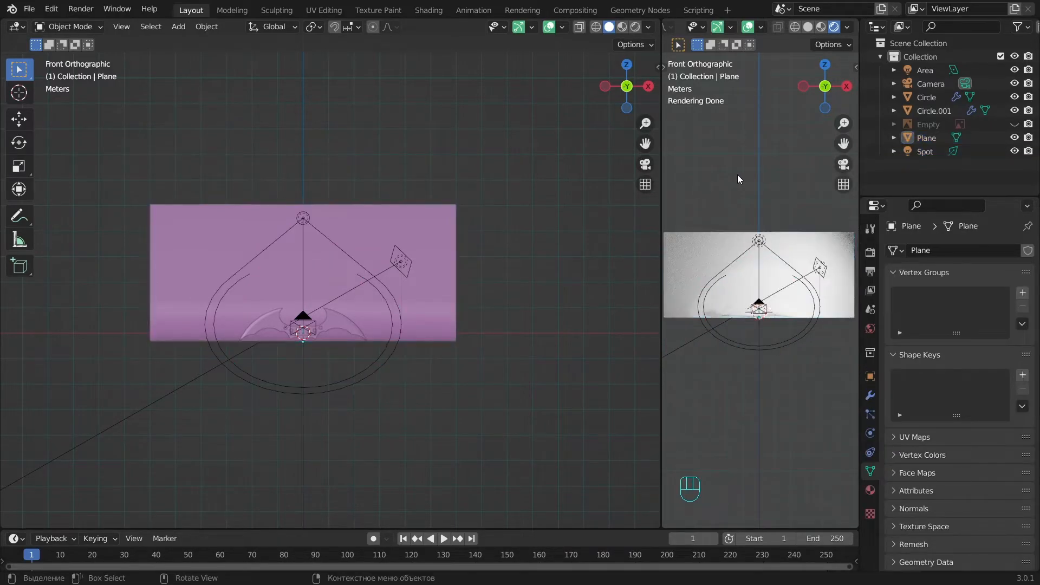
click(16, 26)
click(17, 26)
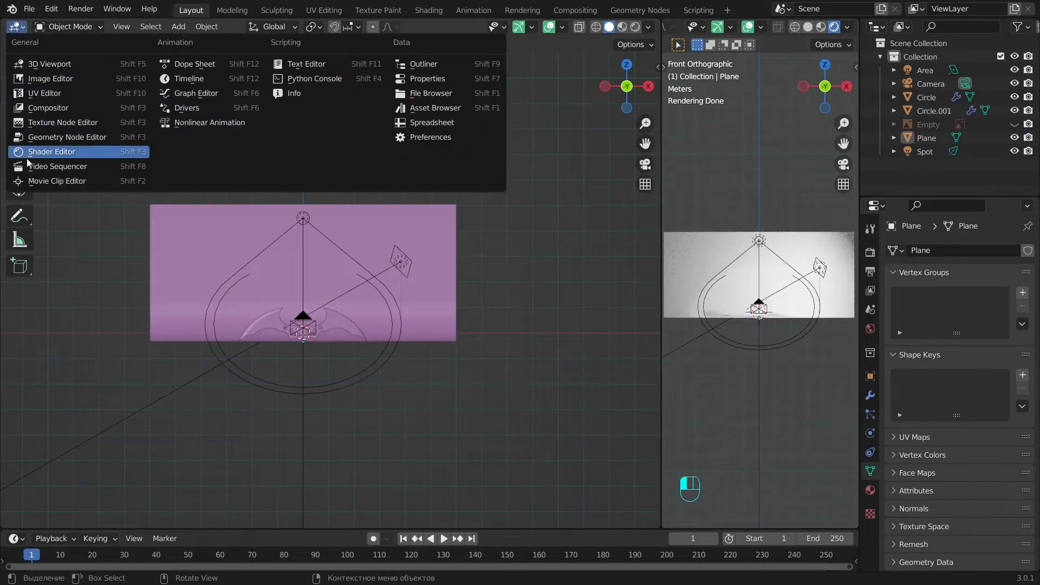
click(42, 153)
key(n)
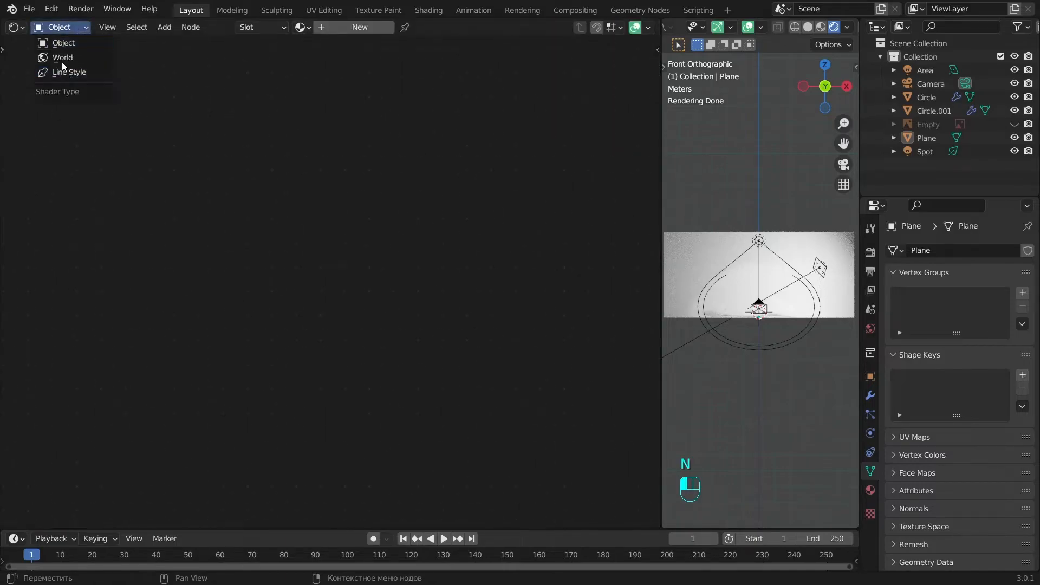
click(62, 58)
Step: Add an Environment Texture node and connect its Color output to the Background node's Color input
key(shift+a)
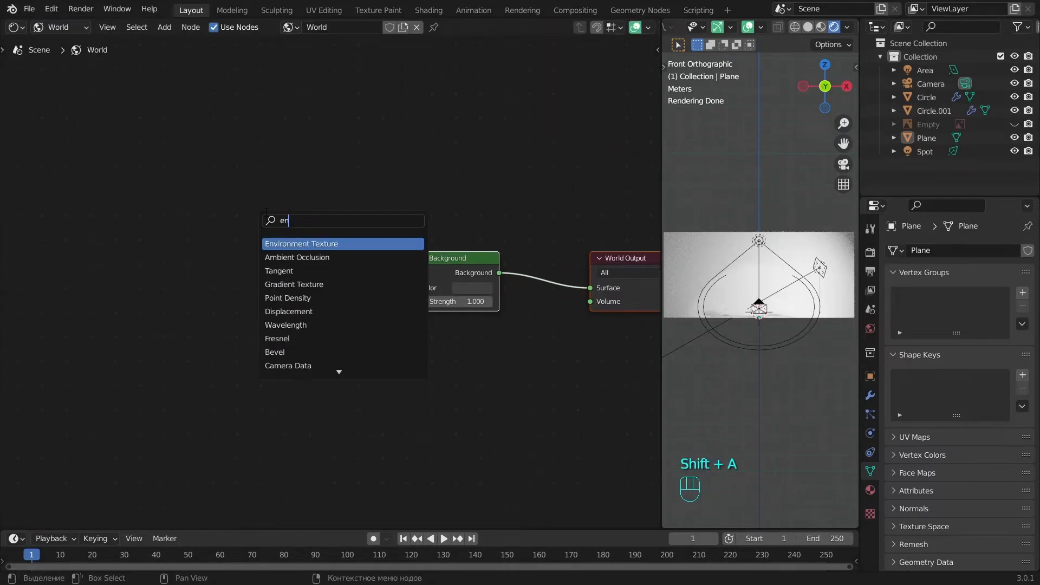
text(en)
key(Return)
click(351, 264)
drag(416, 290, 415, 287)
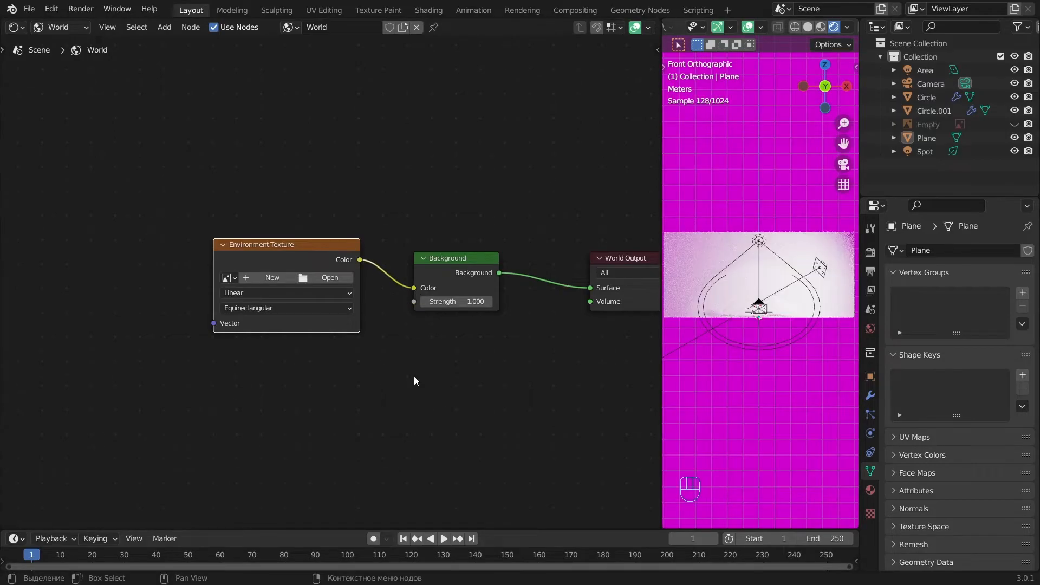
Step: Load photo_studio_01_4k.exr into the Environment Texture node and set the Background strength to 2
scroll(274, 268, up, 1)
click(328, 275)
double_click(390, 187)
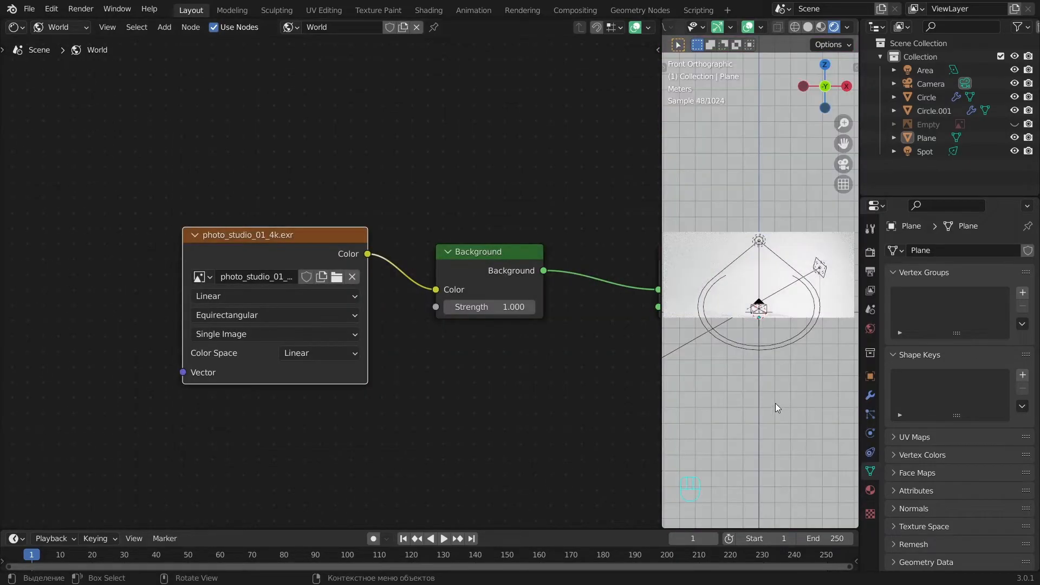
key(Return)
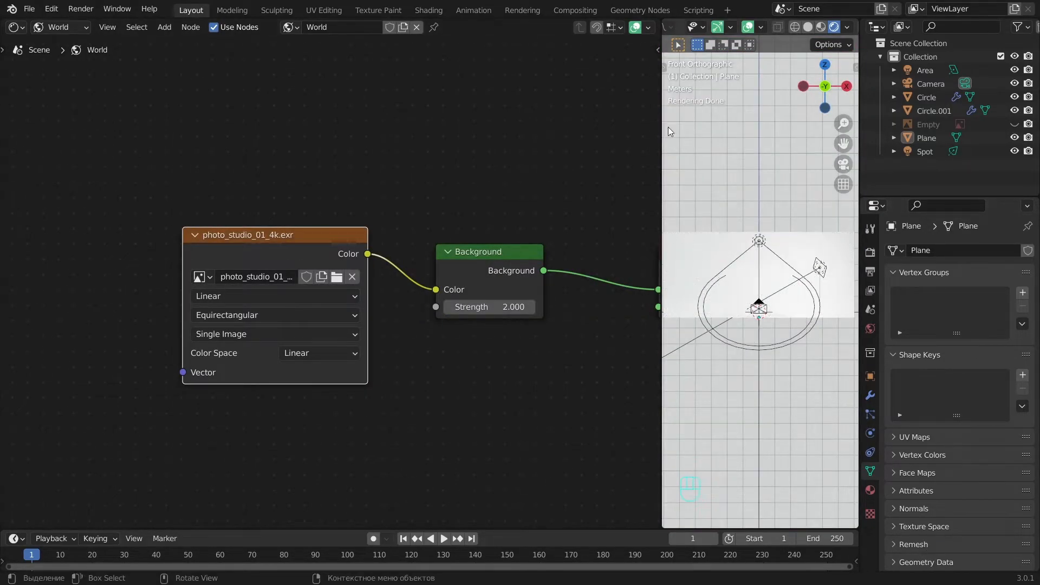
Step: Widen the rendered viewport and show the scene through the camera
drag(662, 154, 577, 159)
key(KP_0)
scroll(632, 343, up, 3)
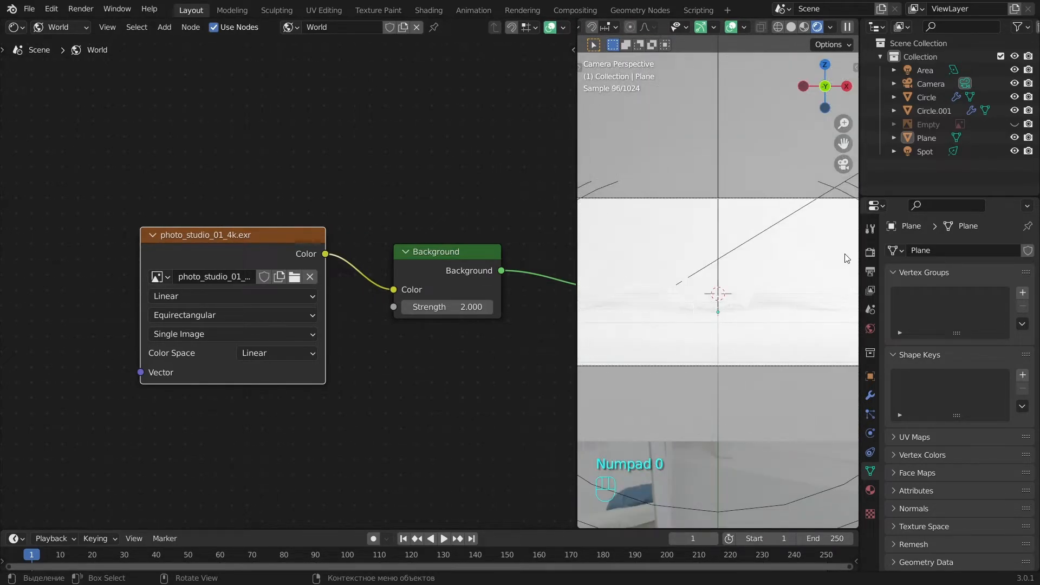
click(871, 229)
click(870, 252)
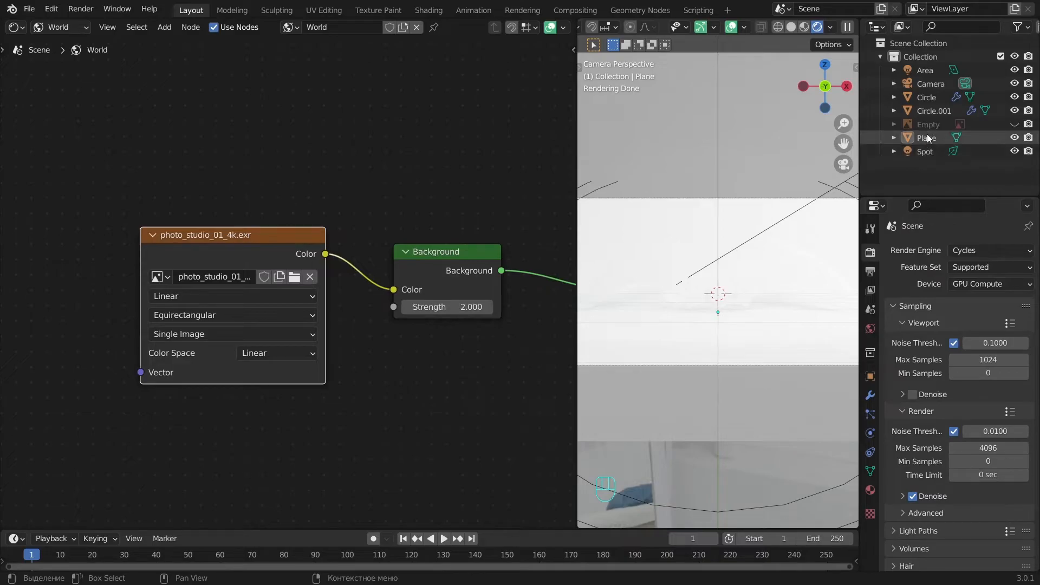
Step: Place the camera at X 1.5833 m, Y -6.6851 m, Z 0.23882 m and set its Z rotation to 11.9°
click(928, 83)
click(870, 434)
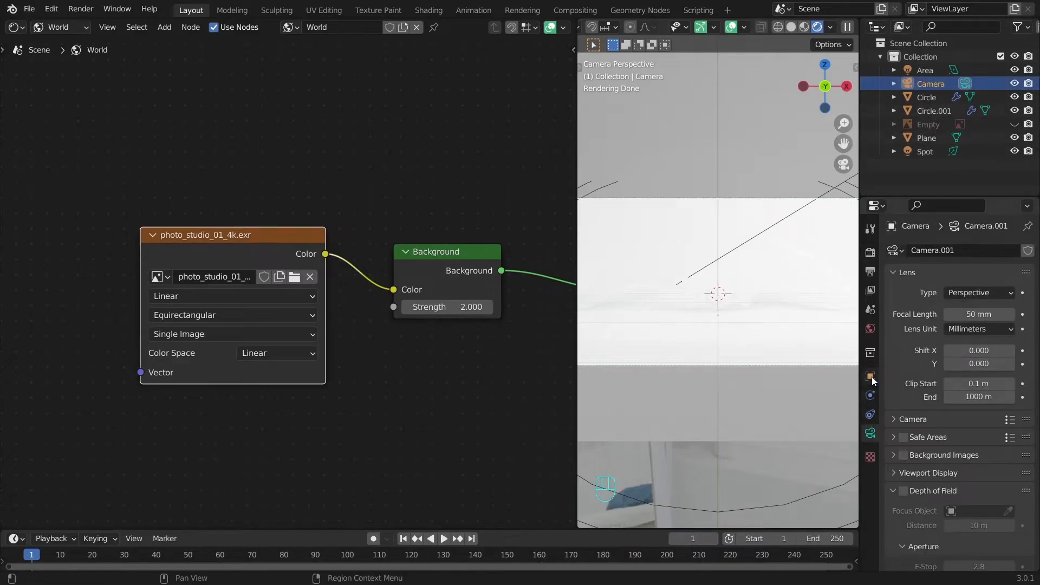
click(870, 377)
click(971, 292)
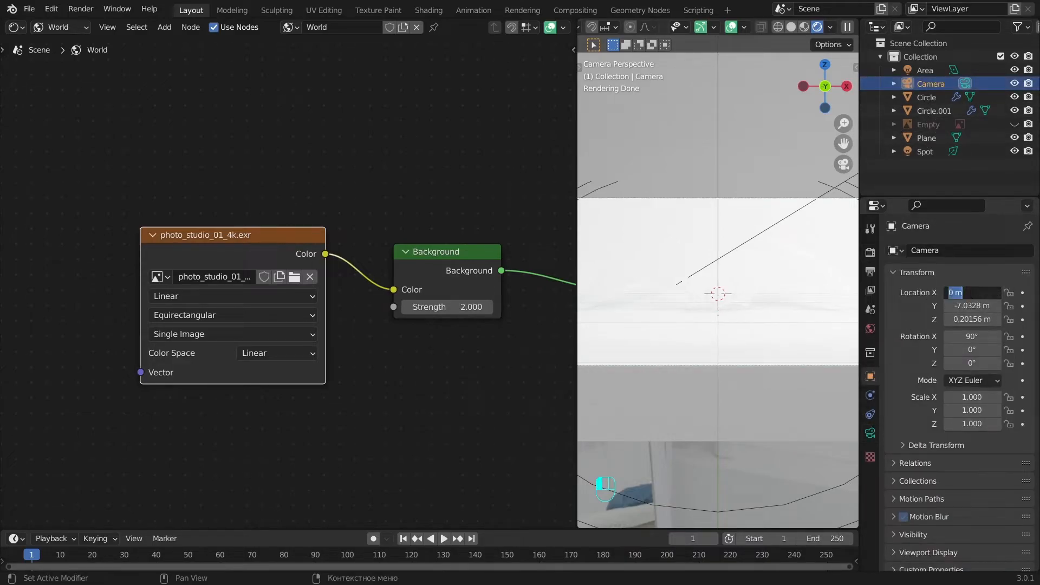
text(1.5833)
key(Return)
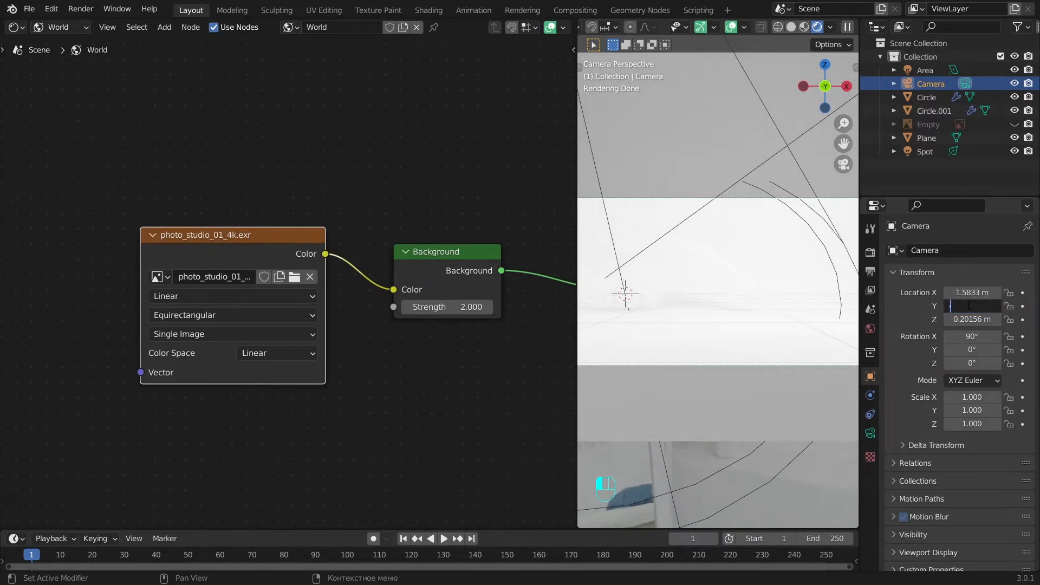
key(Return)
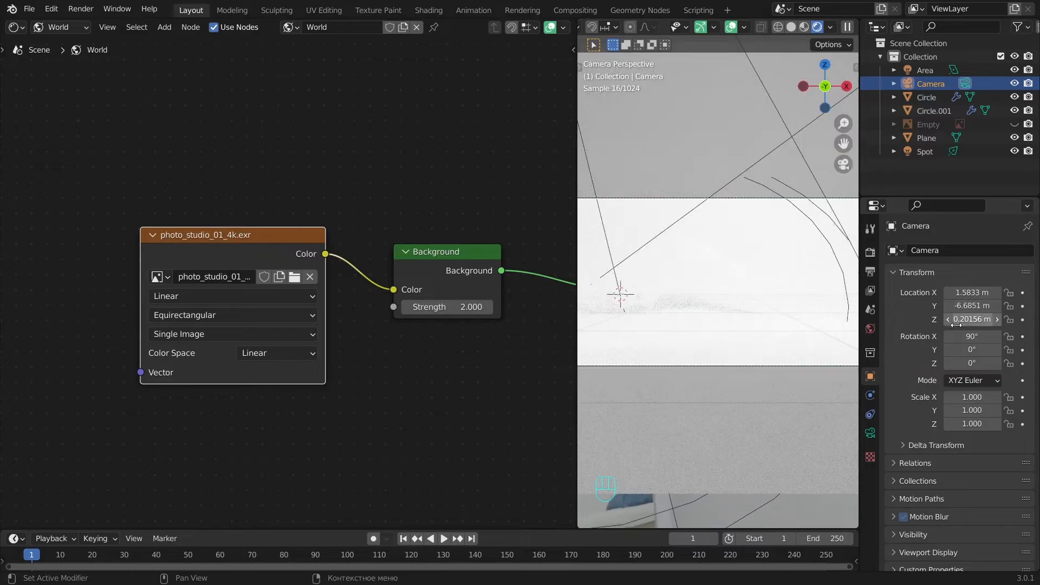
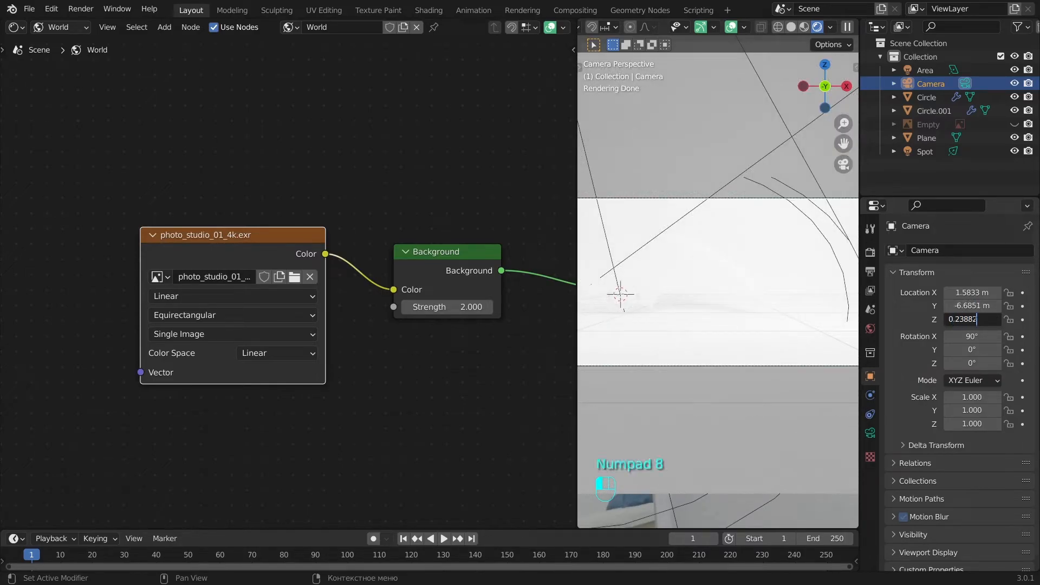
key(Return)
click(973, 364)
text(11.7)
key(Return)
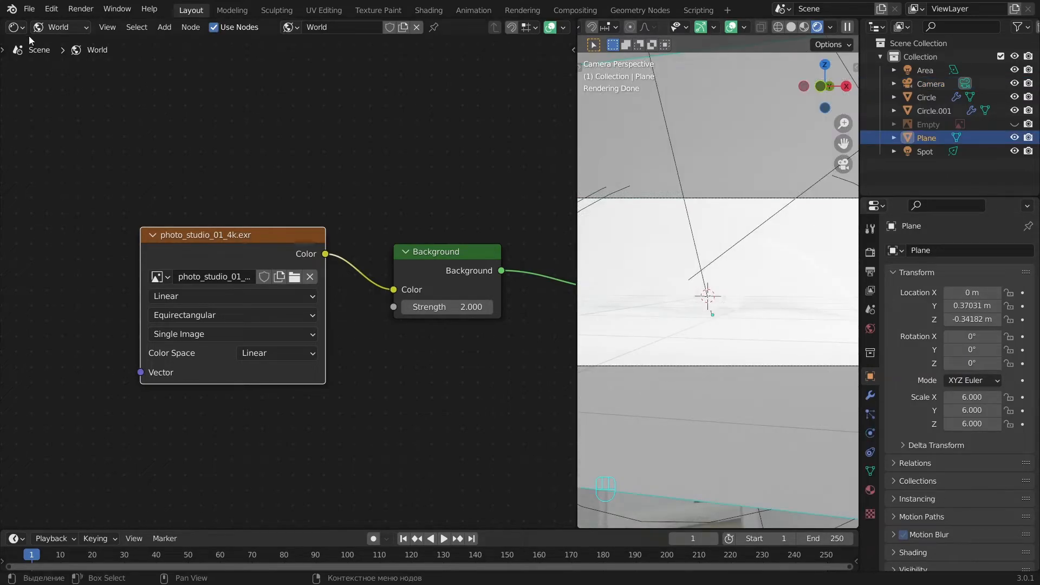
Step: Create a new material named Flor for the backdrop plane
click(64, 43)
click(397, 27)
double_click(385, 27)
key(Home)
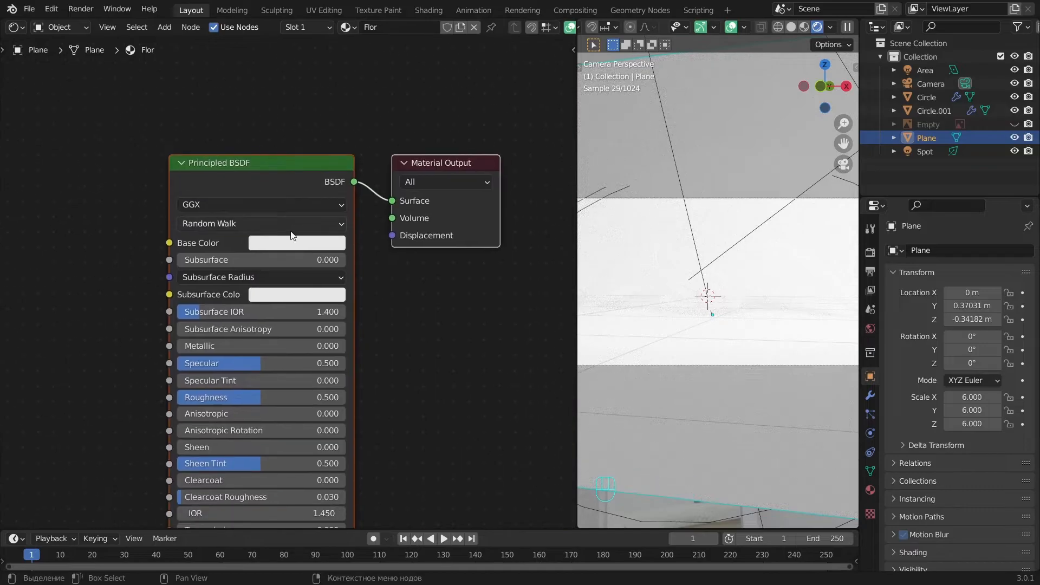
Step: Set the base color of the backdrop's Principled BSDF to hex 342338
click(297, 243)
click(363, 151)
click(282, 174)
text(34233)
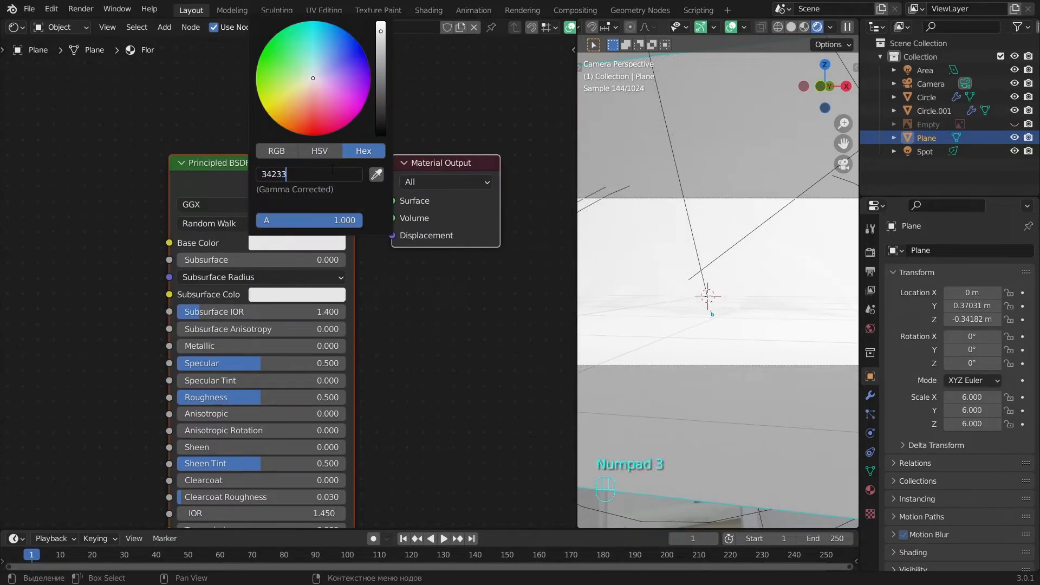
text(8)
key(Return)
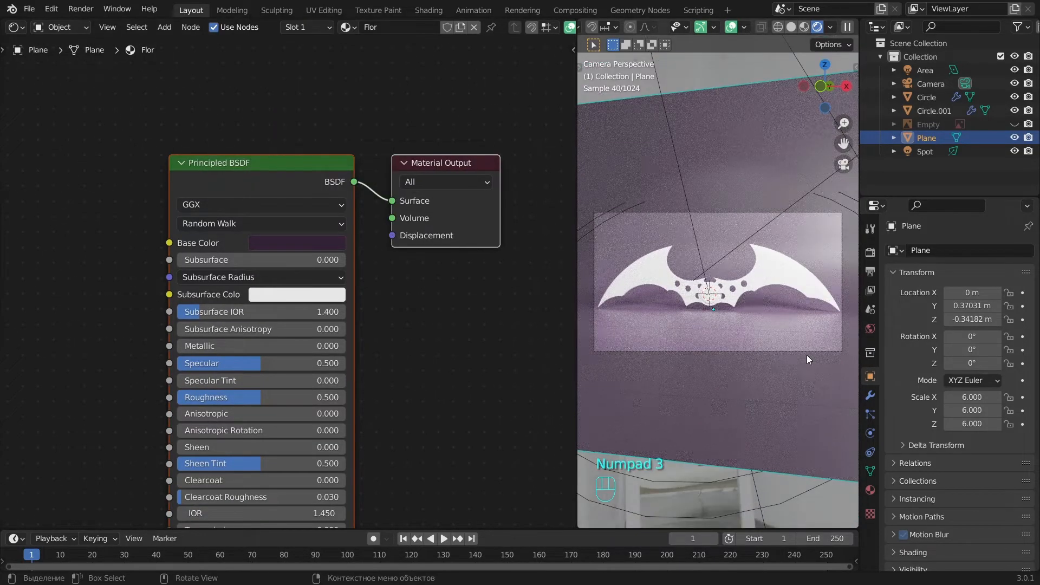
Step: Widen the rendered viewport, move the camera along X to about 1.5956 m, and deselect everything
click(807, 355)
drag(578, 383, 428, 383)
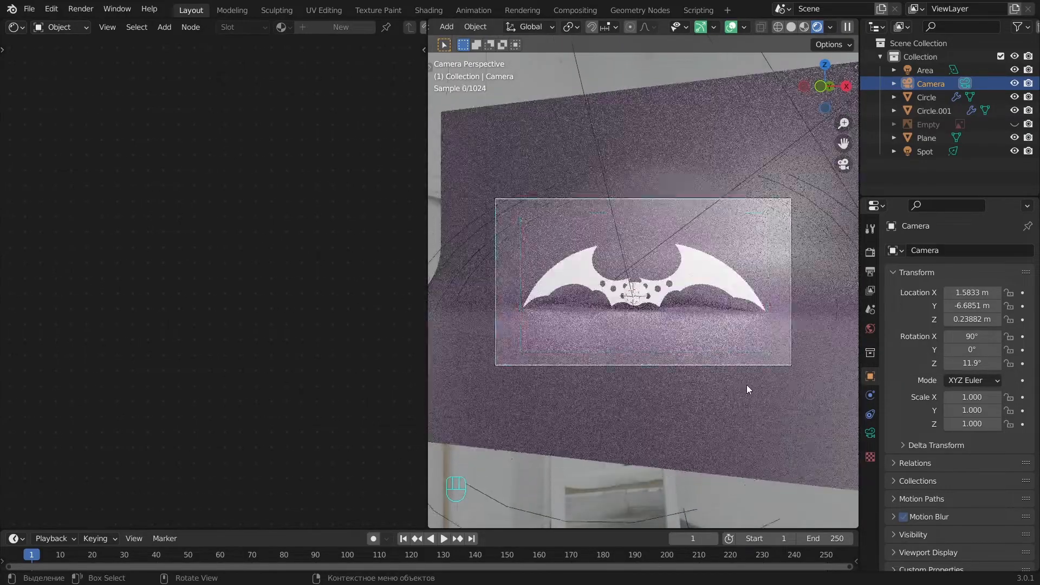
scroll(747, 385, up, 2)
key(g)
key(x)
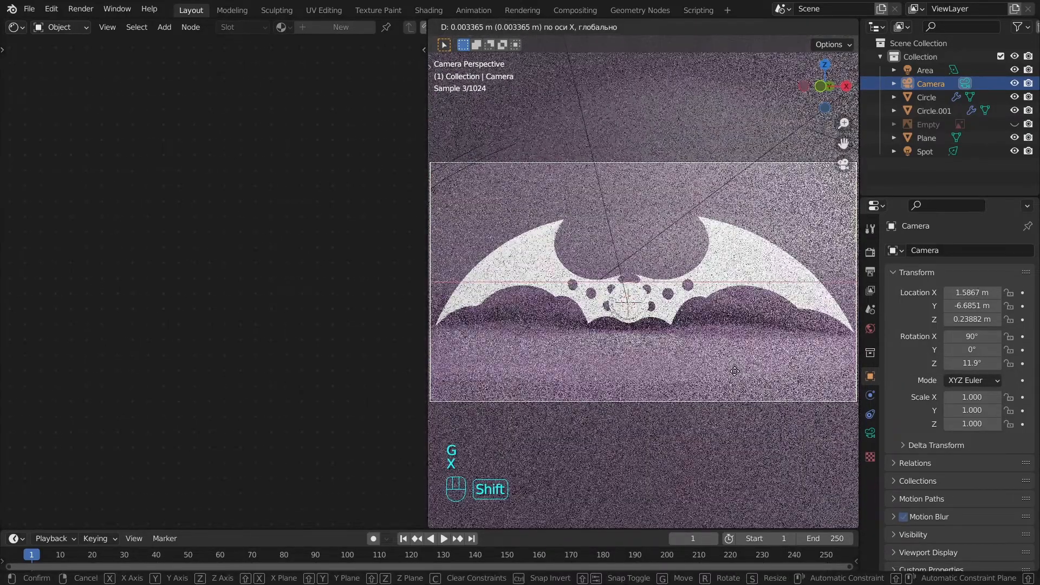
shift+click(743, 374)
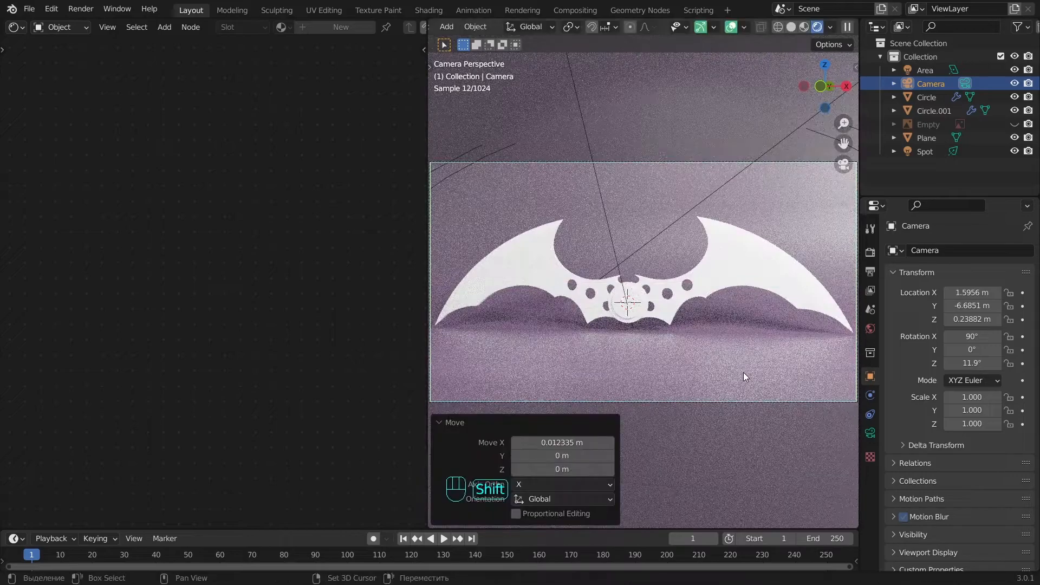
key(a)
key(a)
scroll(741, 324, down, 1)
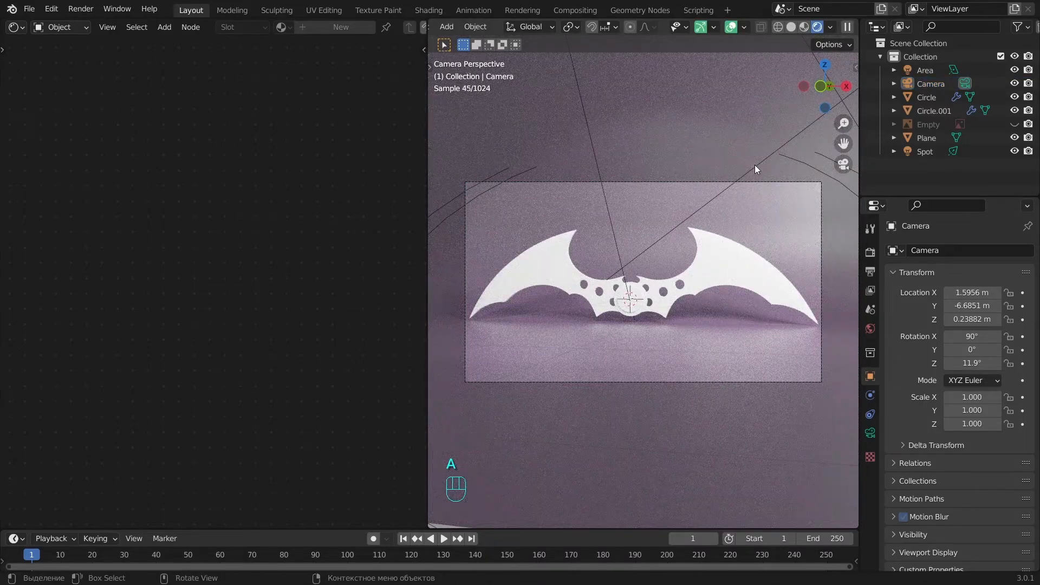
click(525, 103)
scroll(343, 278, down, 1)
middle_drag(347, 267, 359, 256)
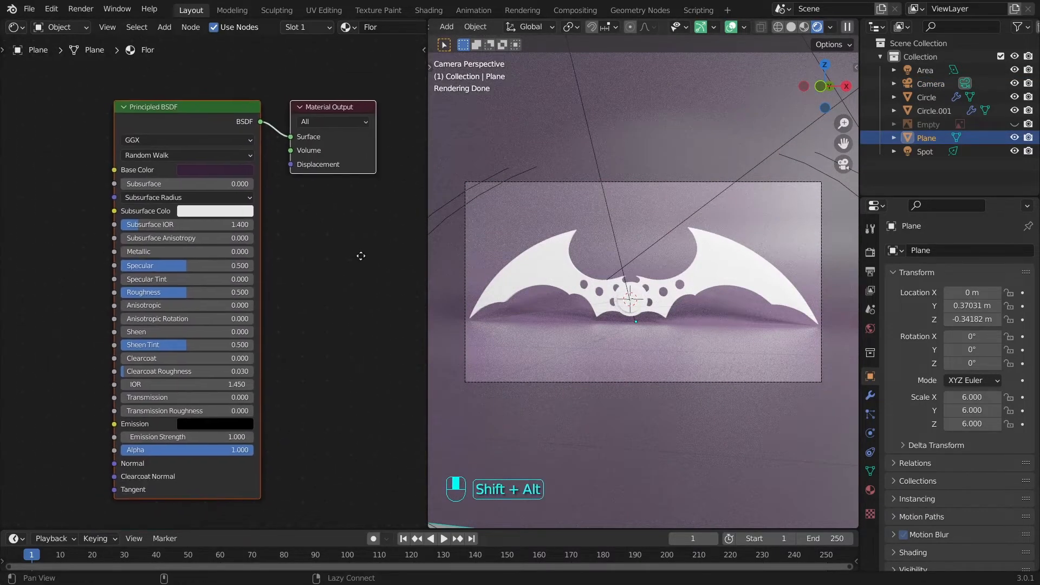
Step: Set the spot light's color to hex 00FFE3
scroll(659, 194, down, 4)
click(604, 144)
scroll(628, 267, up, 3)
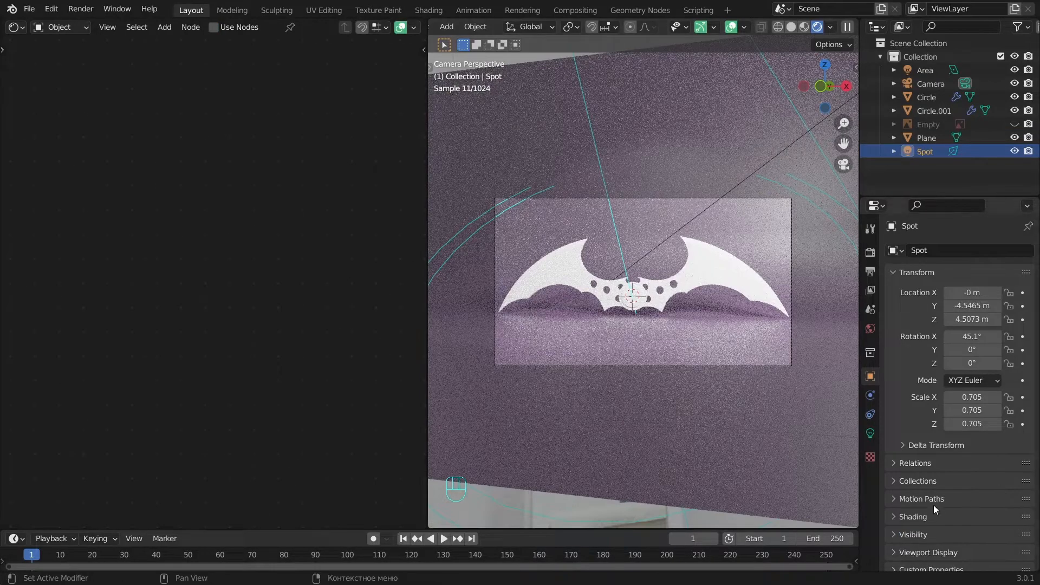
click(870, 434)
click(978, 327)
click(952, 277)
text(00ffe3)
key(Return)
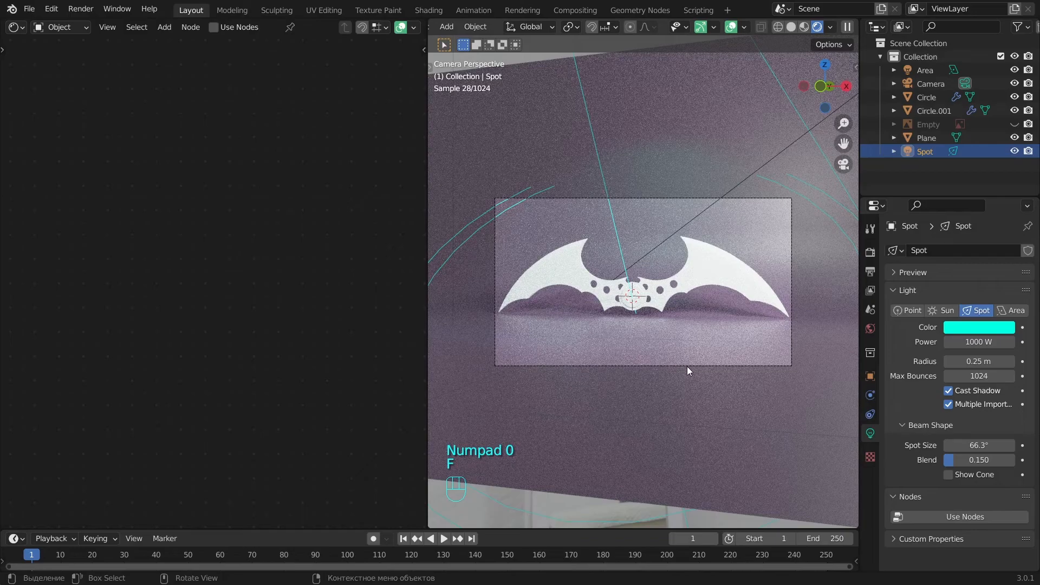
Step: In the right wireframe view, narrow the spot light's cone to about 46.8° and return to the rendered camera view
key(KP_3)
key(z)
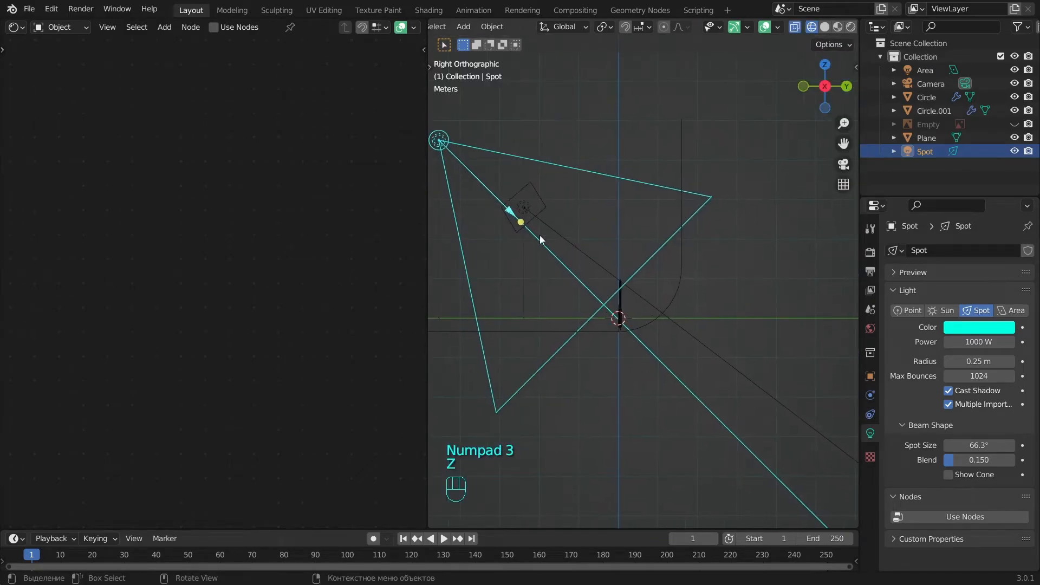
drag(521, 221, 500, 201)
key(KP_0)
key(z)
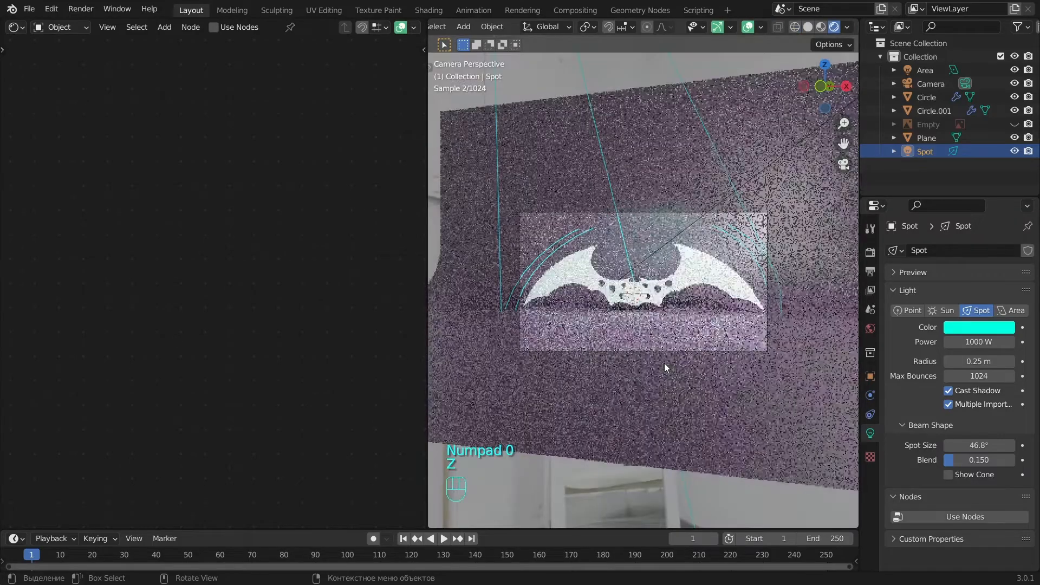
key(KP_1)
key(KP_0)
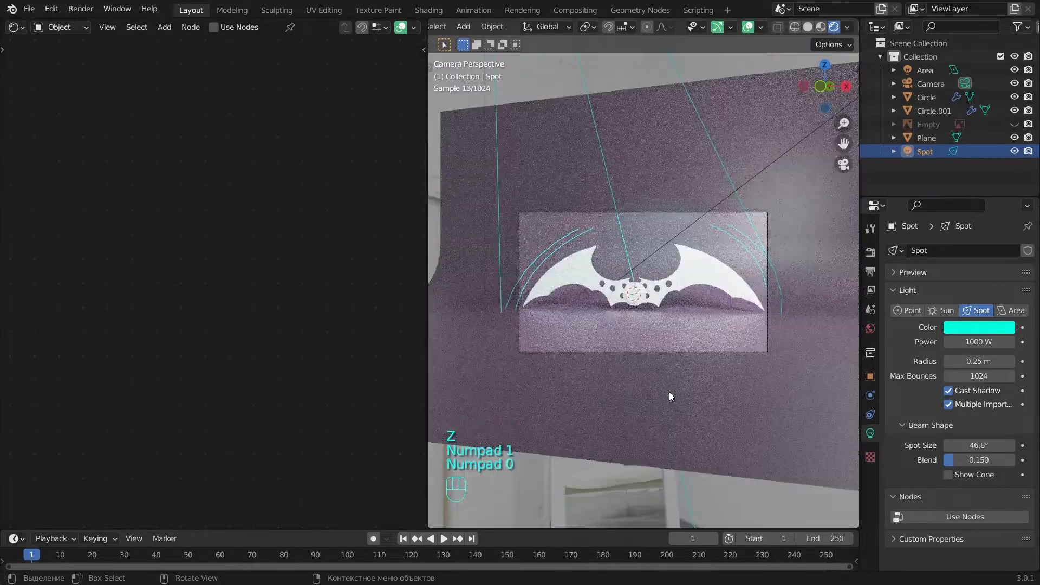
Step: Set the area light's color to hex 00EFFF
click(982, 329)
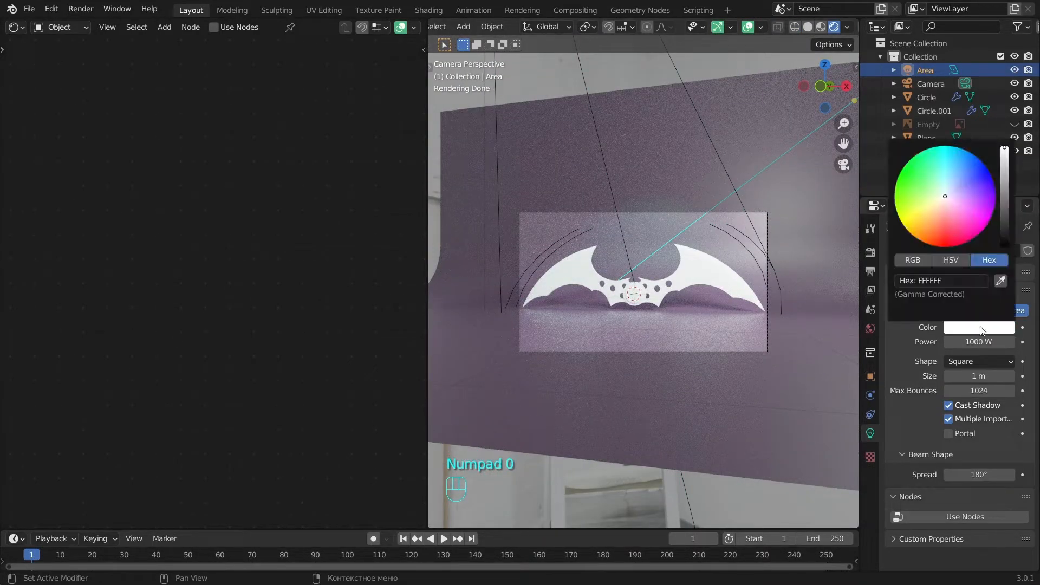
click(964, 282)
text(00efff)
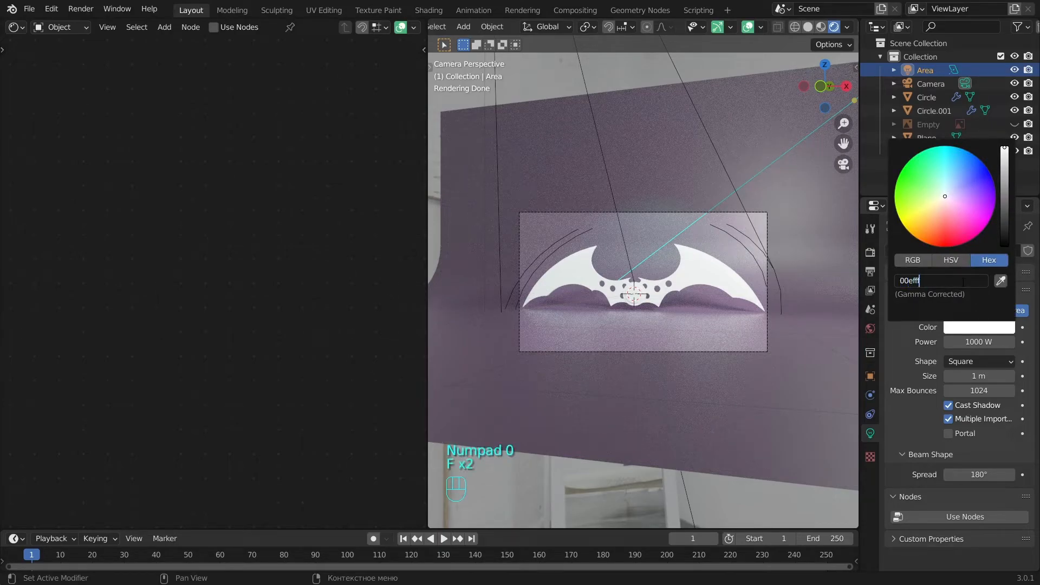
key(Return)
scroll(619, 324, up, 2)
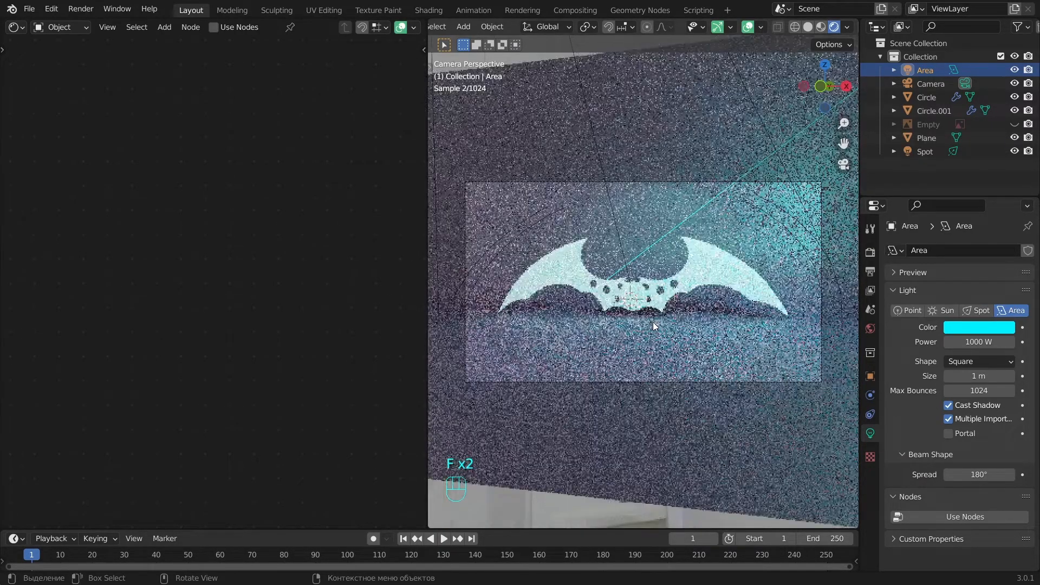
Step: Give the batarang's round center disc a new material named Center
click(717, 328)
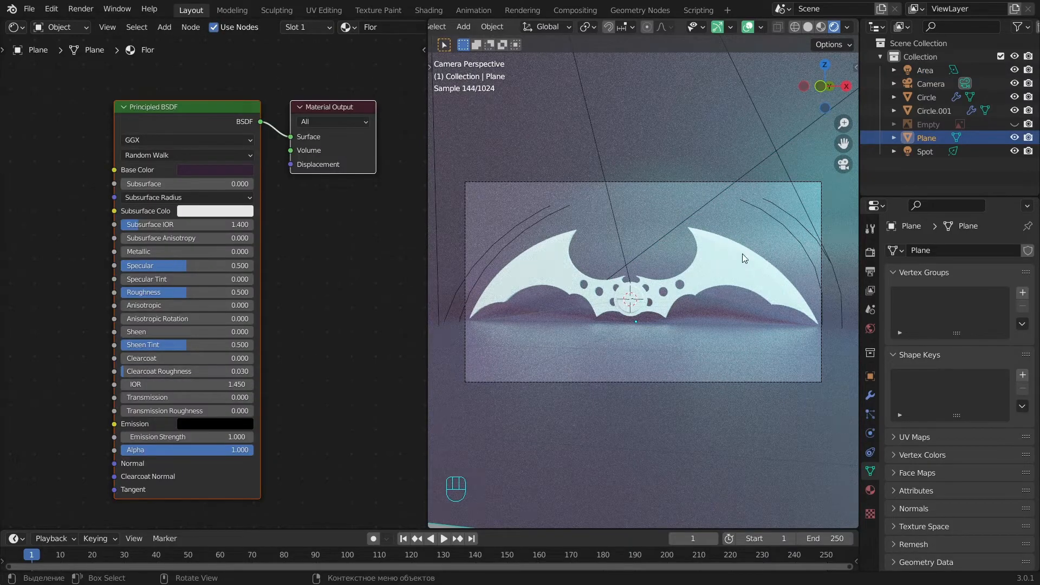
click(769, 138)
click(787, 145)
click(636, 297)
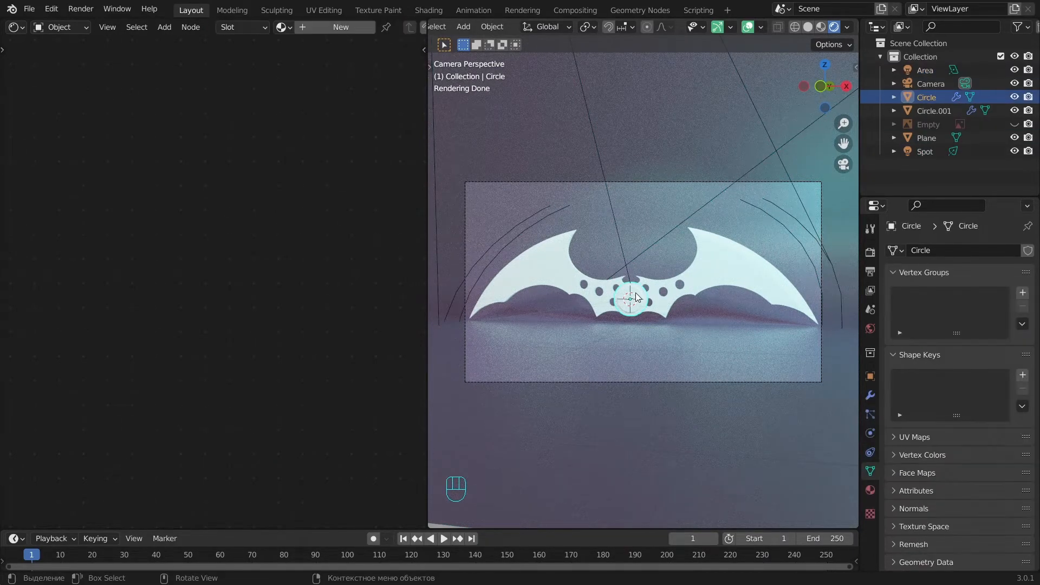
click(349, 28)
click(396, 27)
text(Ceenter)
key(Return)
click(391, 27)
click(375, 26)
key(BackSpace)
key(Return)
Step: Set the Center material's base color to hex 1C1C1C and its metallic and specular to 1.0, and deselect the disc
click(215, 170)
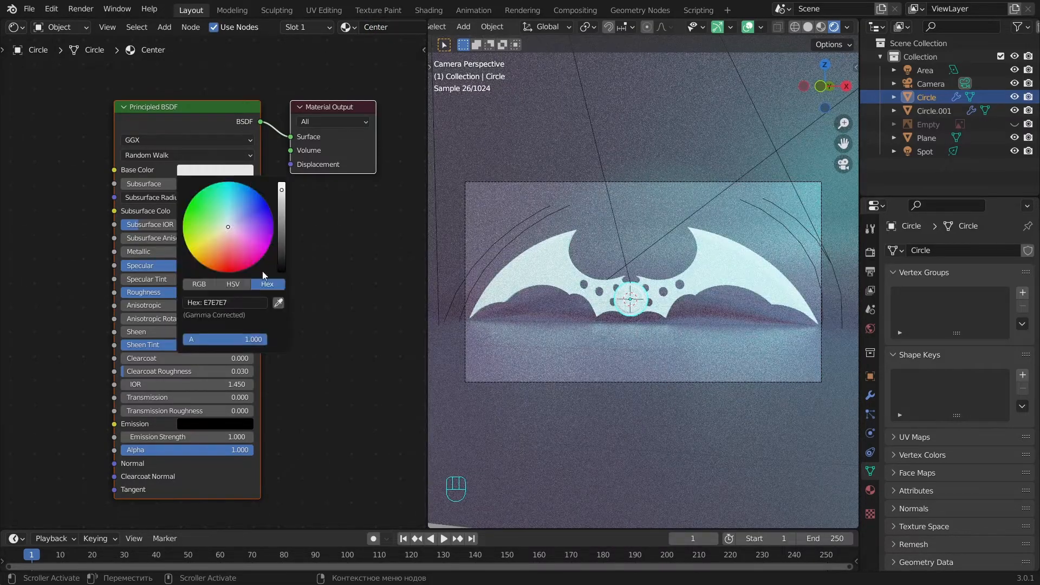
text(1c1c1c)
key(Return)
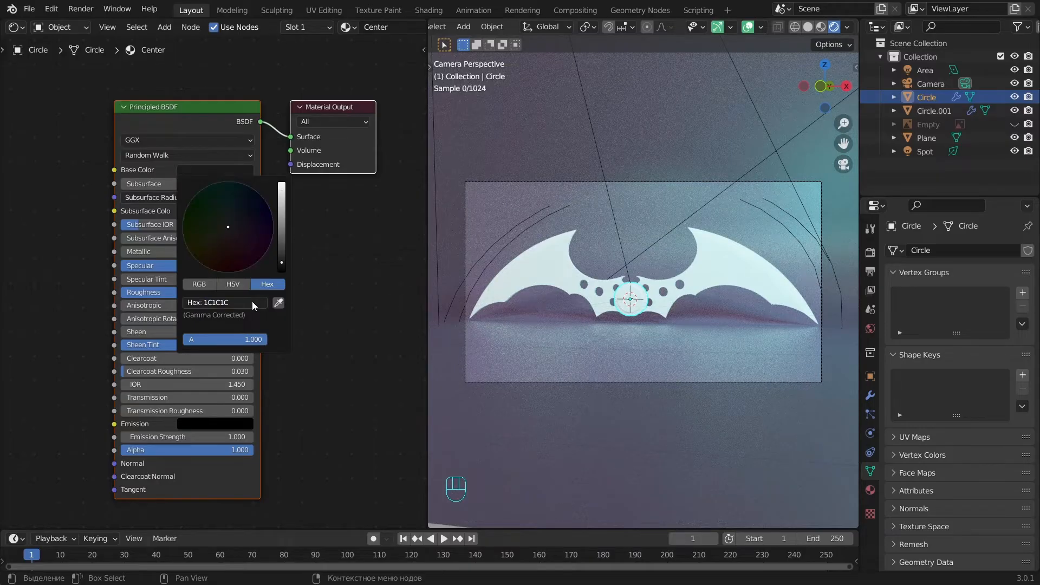
drag(162, 252, 254, 252)
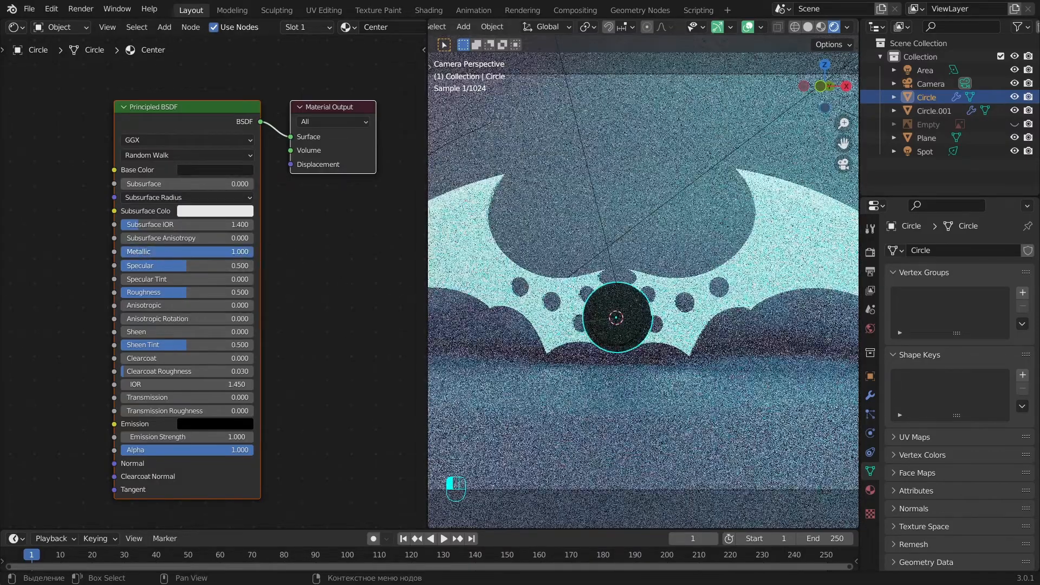
drag(165, 265, 254, 266)
key(a)
key(a)
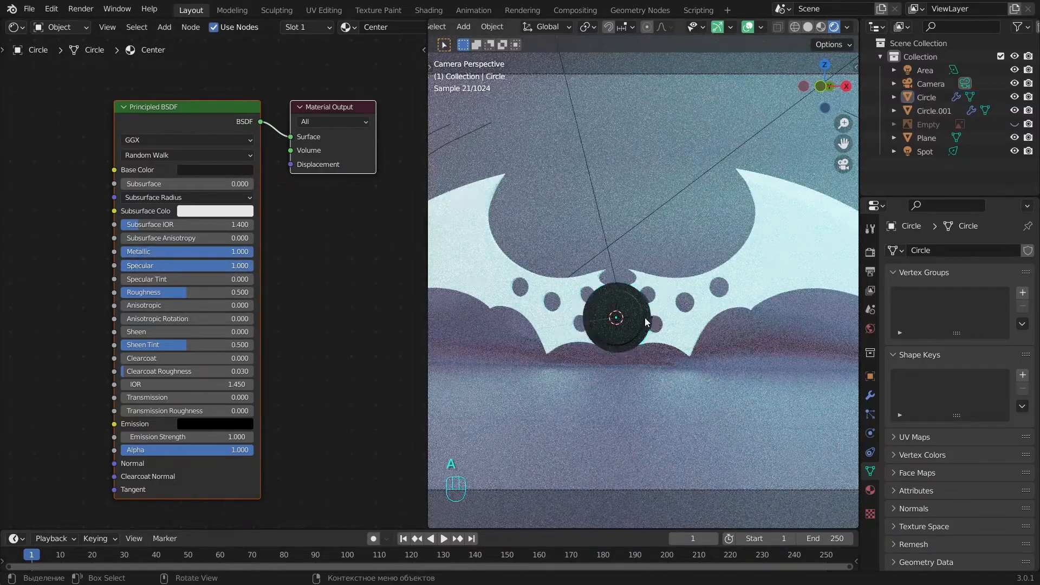
Step: Set the Center material's roughness to 0.3
scroll(643, 299, up, 4)
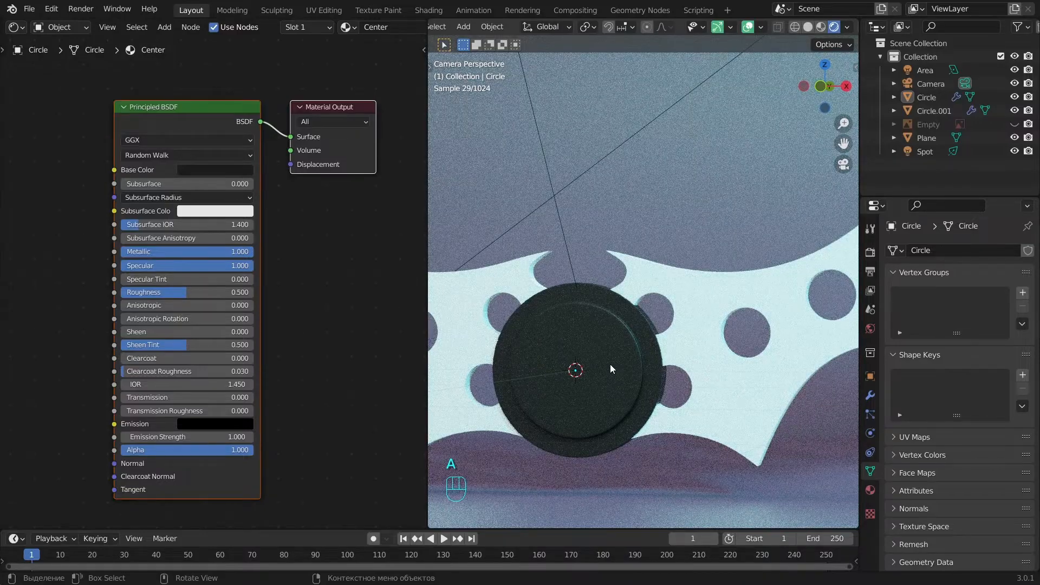
scroll(610, 364, down, 3)
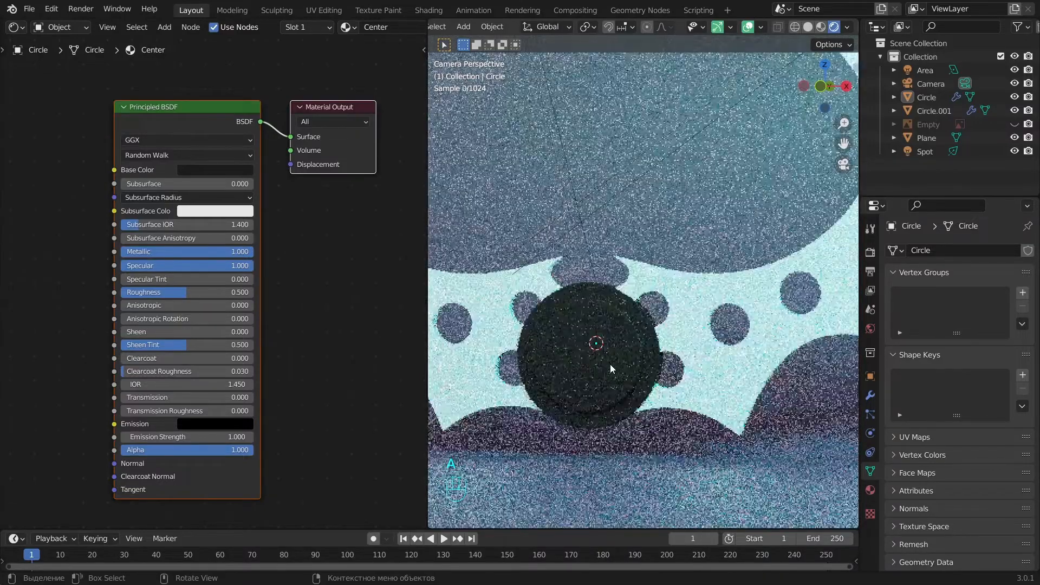
click(239, 292)
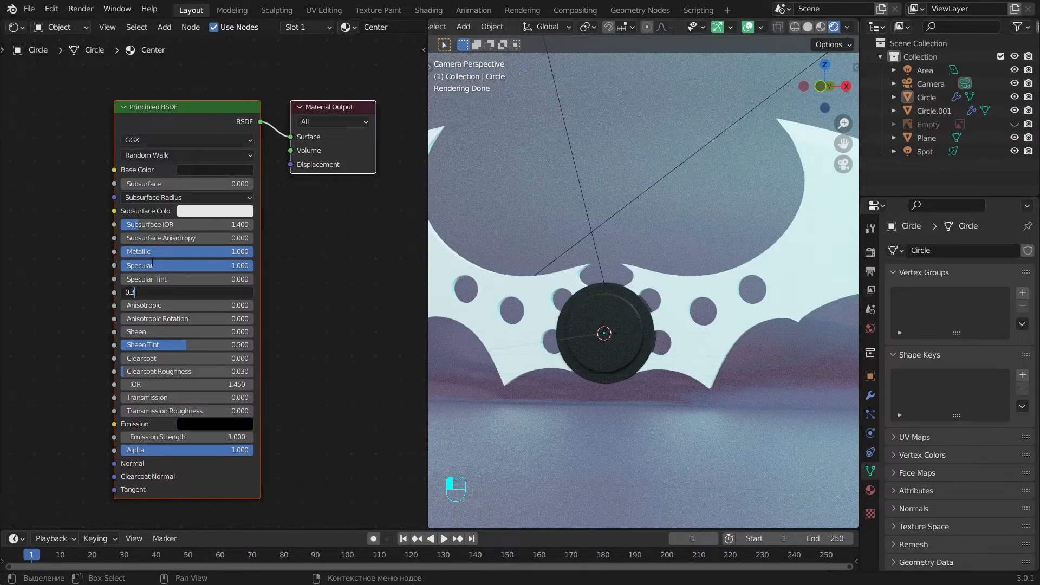
key(Return)
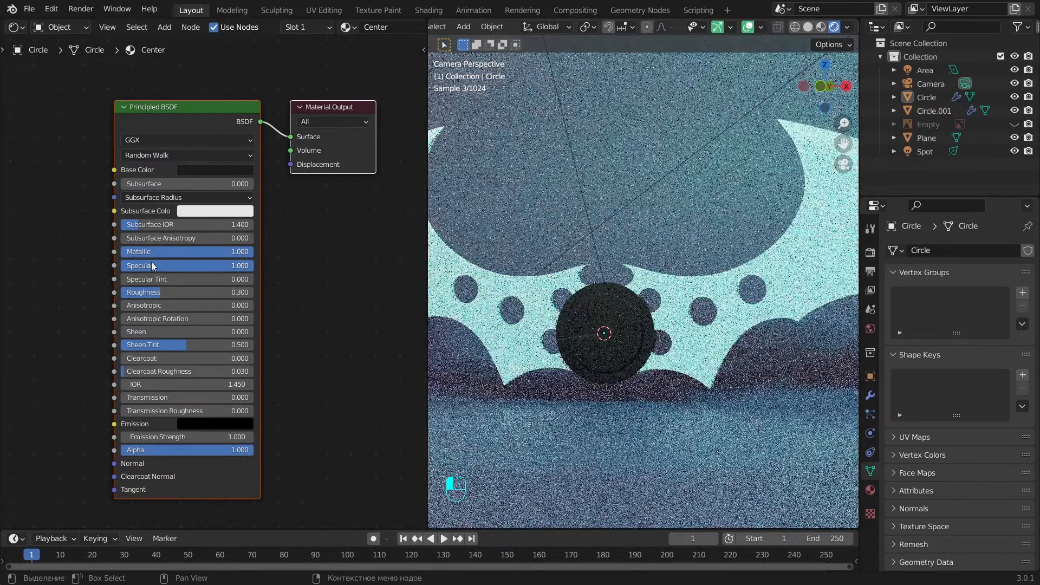
Step: Give the batarang's winged body a new material named Main
click(591, 297)
click(541, 288)
shift+middle_drag(591, 310, 646, 329)
click(344, 28)
double_click(389, 27)
text(Main)
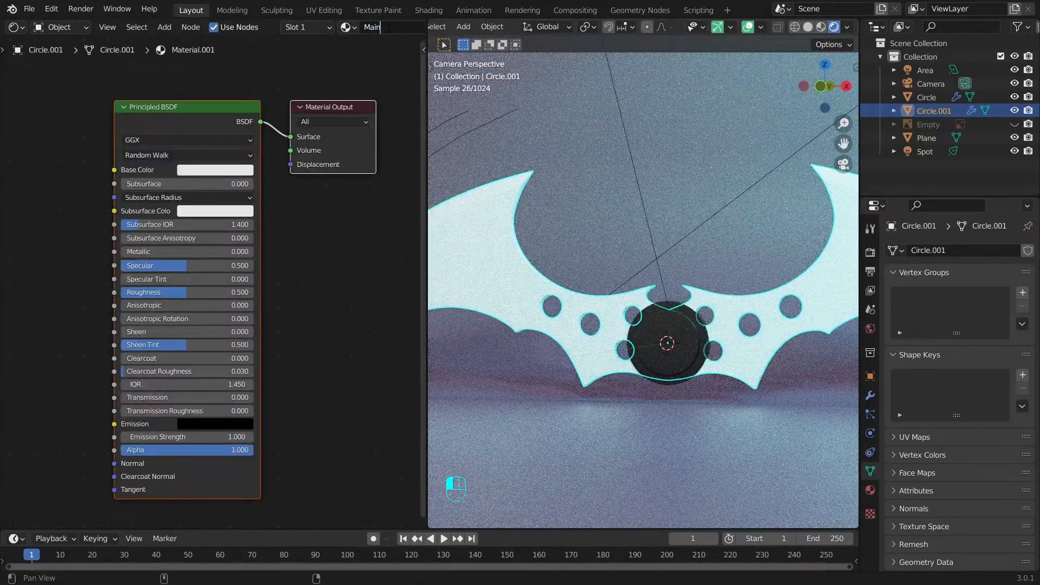
key(Return)
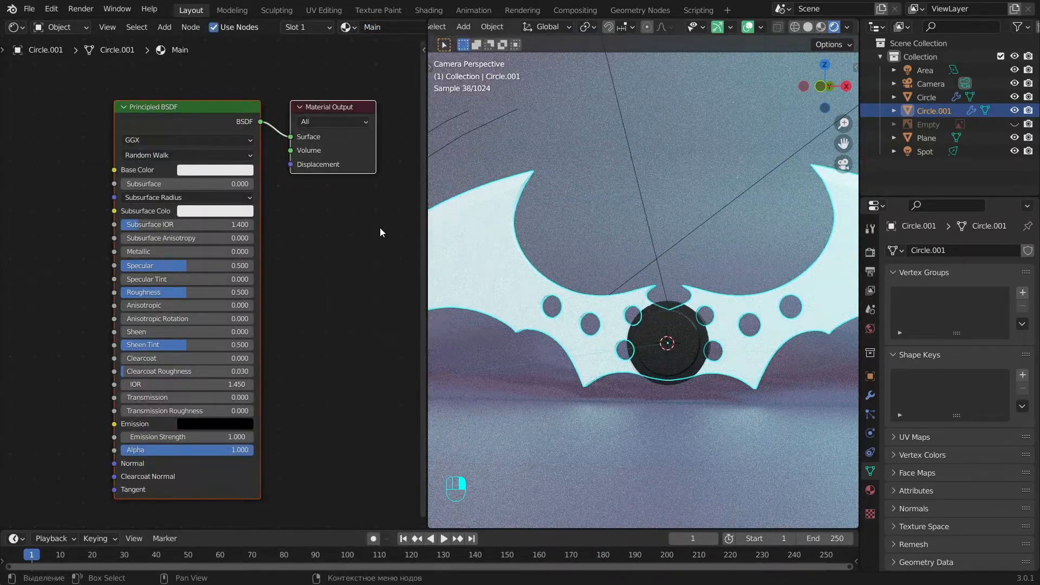
Step: Set the Main material's base color to hex 101010, metallic and specular to 1.0, and roughness to 0.3
click(251, 171)
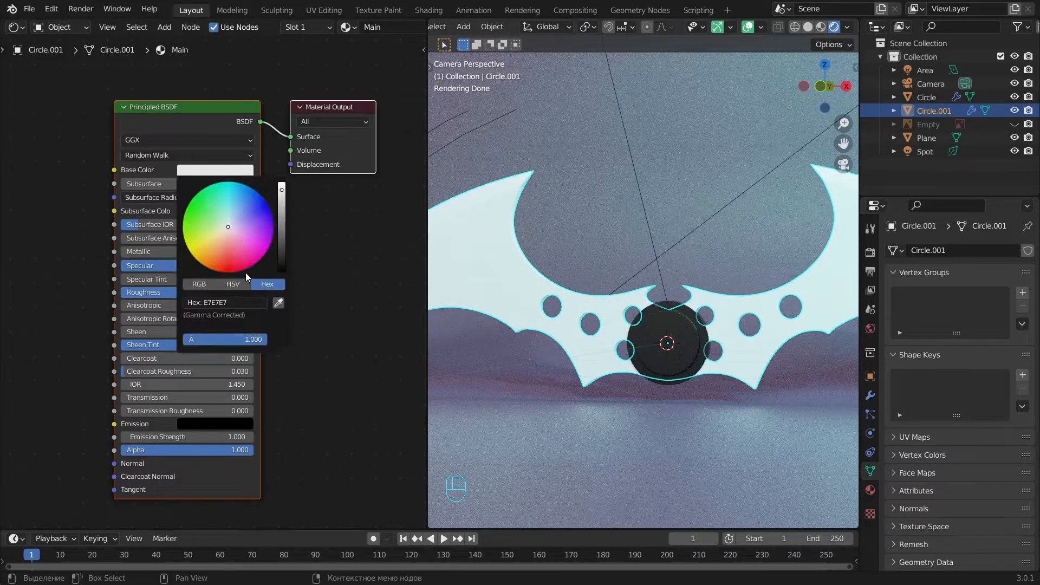
text(101010)
key(Return)
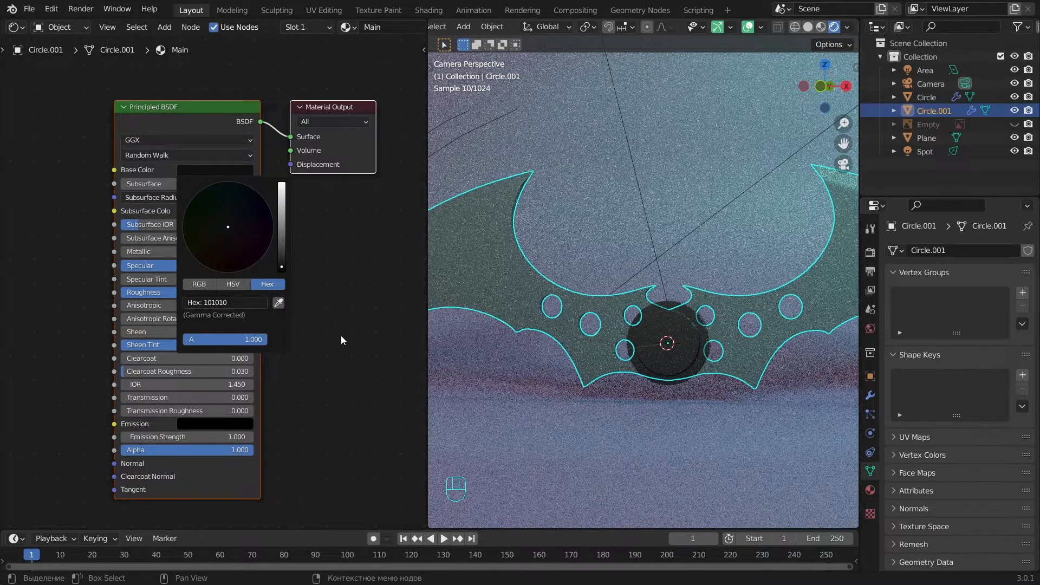
drag(136, 252, 283, 263)
drag(210, 294, 184, 295)
key(a)
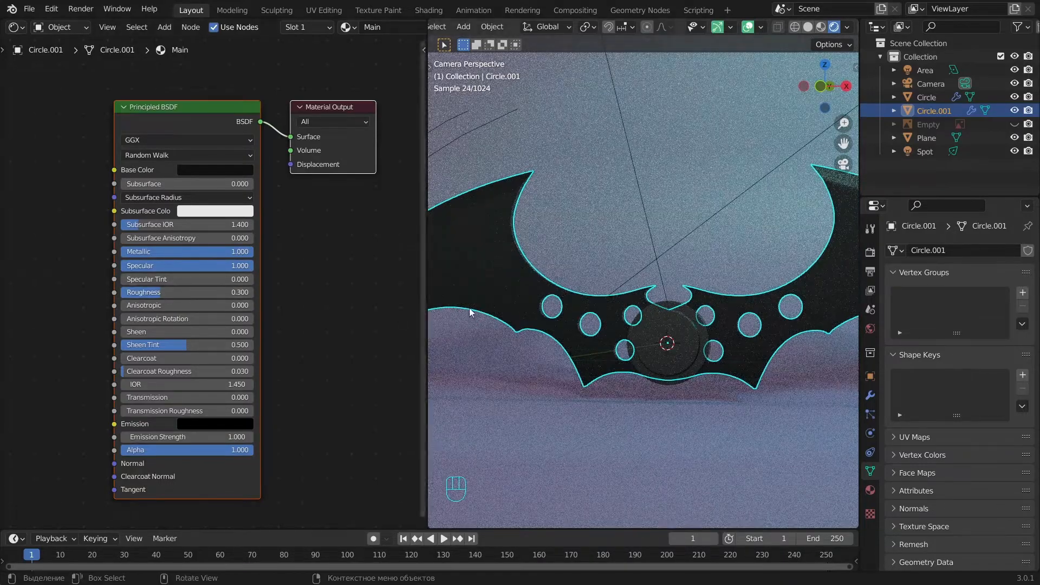
Step: In front wireframe edit mode, select the vertices along the left wing's outer upper edge and grow the selection to the blade faces
key(KP_1)
scroll(500, 294, up, 6)
key(Tab)
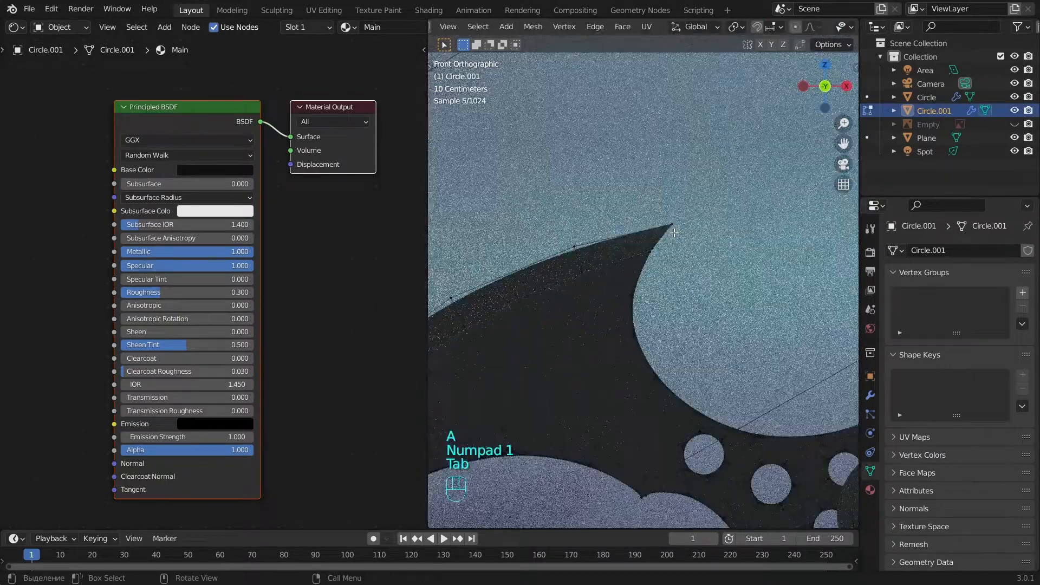
key(z)
key(c)
click(576, 246)
shift+middle_drag(572, 254, 770, 169)
key(c)
click(646, 213)
click(530, 293)
shift+middle_drag(523, 300, 651, 199)
key(c)
mouse_move(613, 231)
mouse_down()
mouse_move(538, 325)
mouse_move(493, 425)
mouse_up()
right_click(492, 425)
scroll(493, 425, down, 3)
key(ctrl+KP_Add)
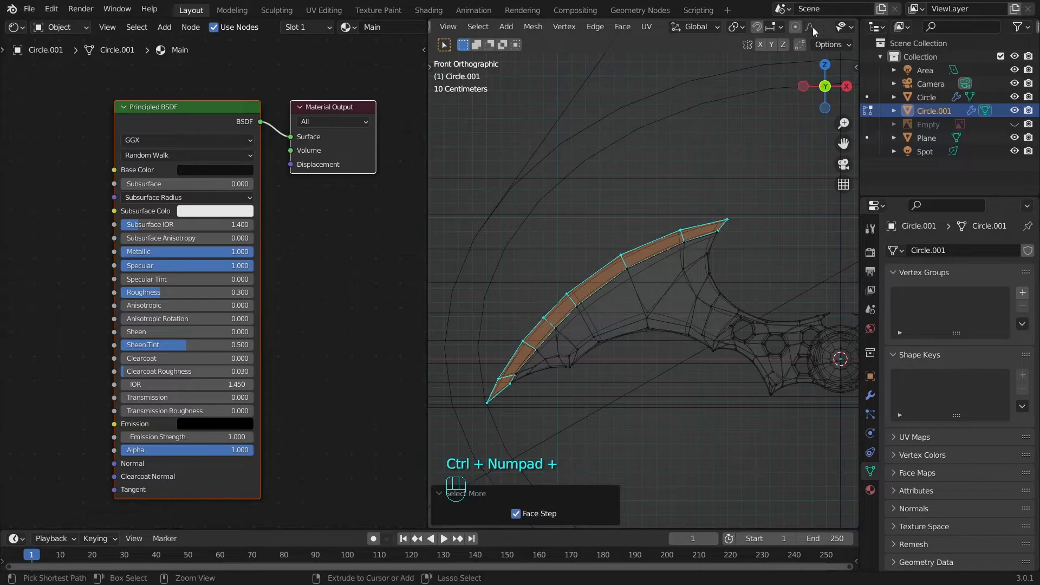
Step: Add a second material slot to the batarang body and assign the selected blade faces to it
scroll(795, 32, down, 5)
click(834, 27)
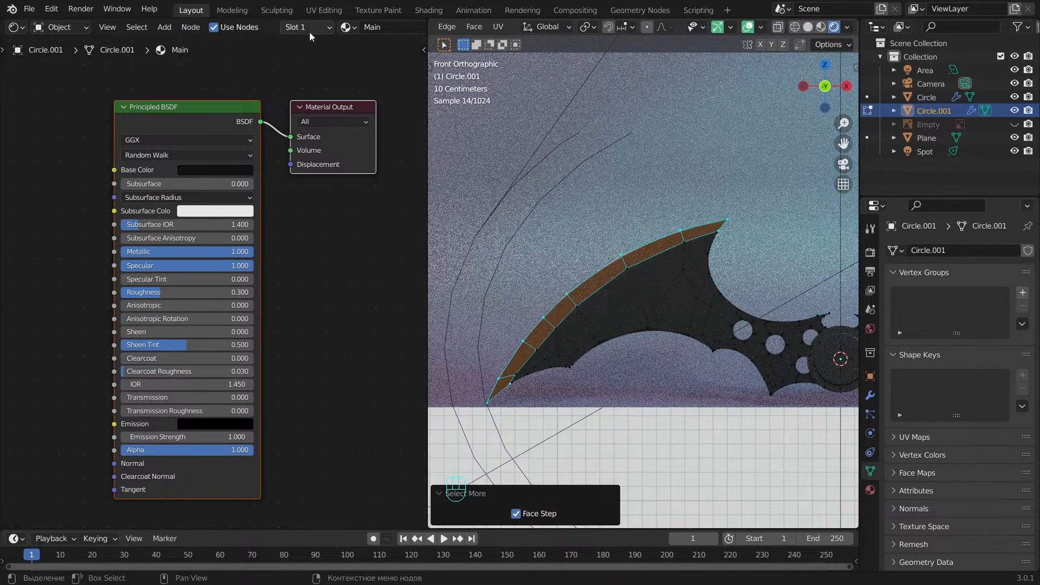
click(307, 27)
click(381, 54)
click(251, 136)
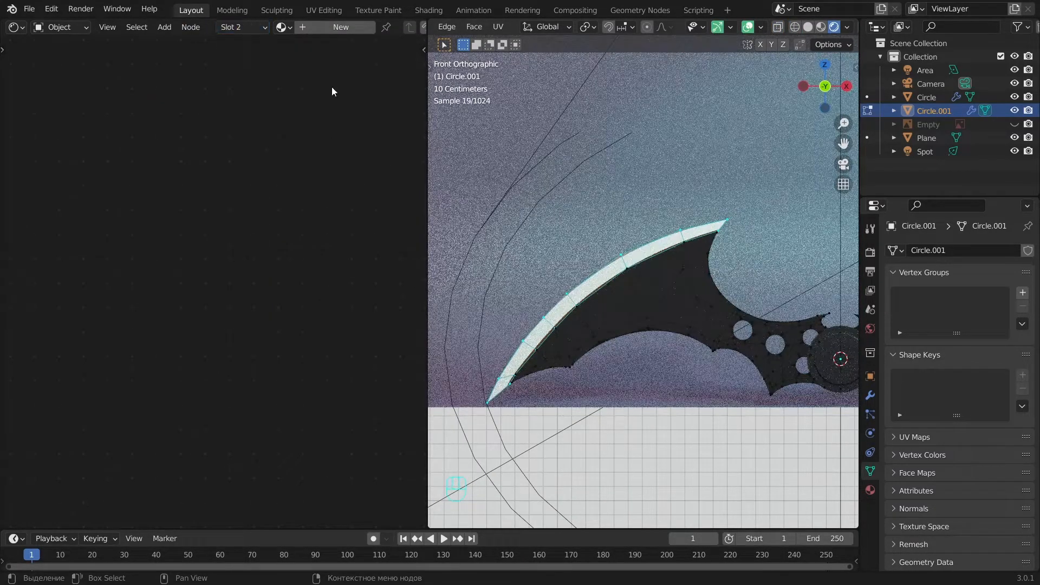
Step: Create a new material named Blade in the second slot and return to object mode
click(282, 27)
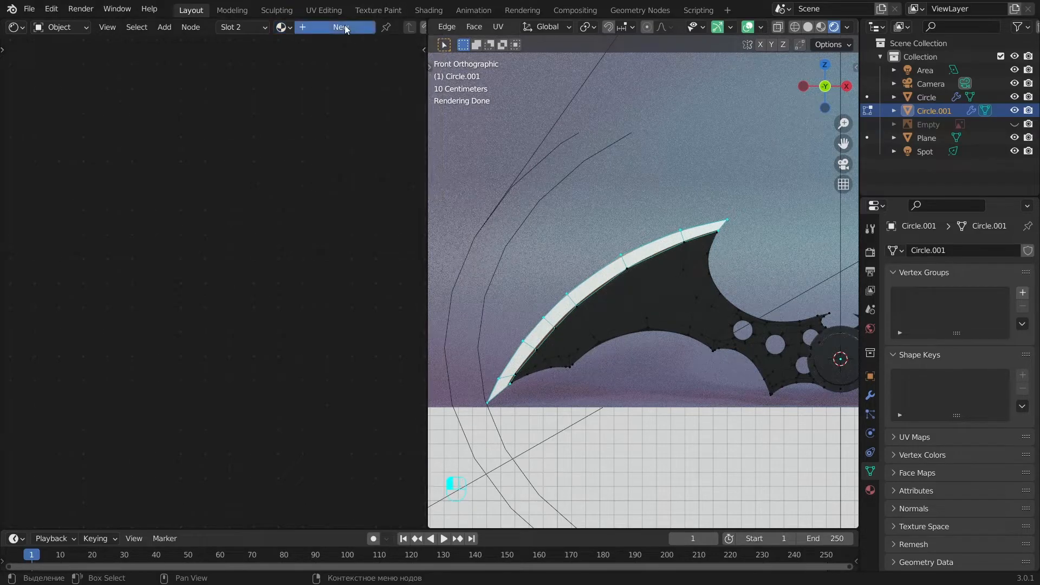
click(344, 25)
double_click(395, 27)
text(B)
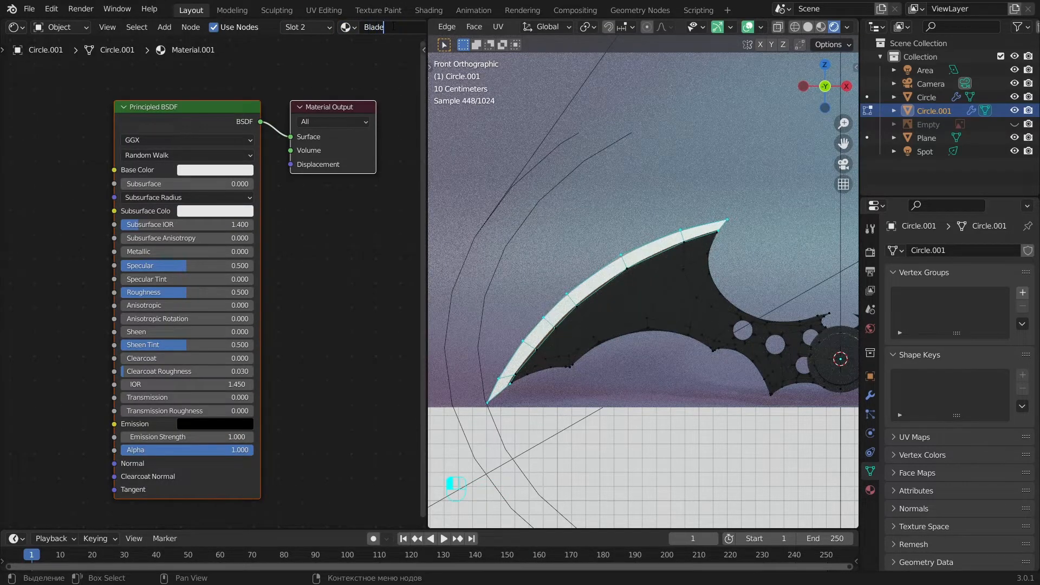
text(lade)
key(Return)
key(Tab)
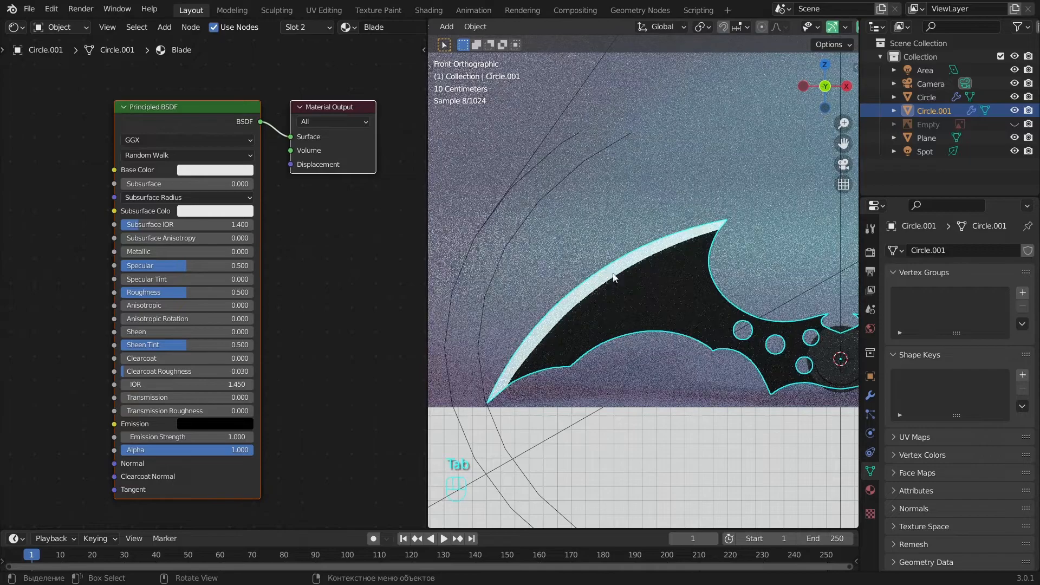
Step: Set the Blade material's metallic and specular to 1.0 and its roughness to 0.3
drag(141, 251, 251, 252)
drag(184, 267, 252, 267)
click(213, 292)
text(0.3)
key(Return)
Step: Set the Blade material's base color to hex B4B4B4, deselect everything, and return to the camera view
click(226, 169)
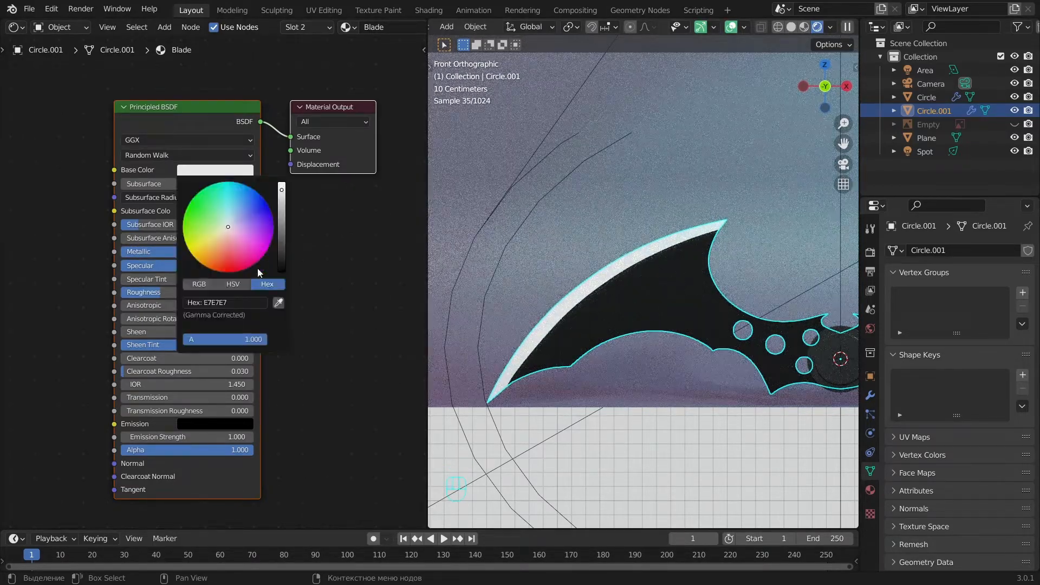
click(225, 293)
text(b4b4b4)
key(Return)
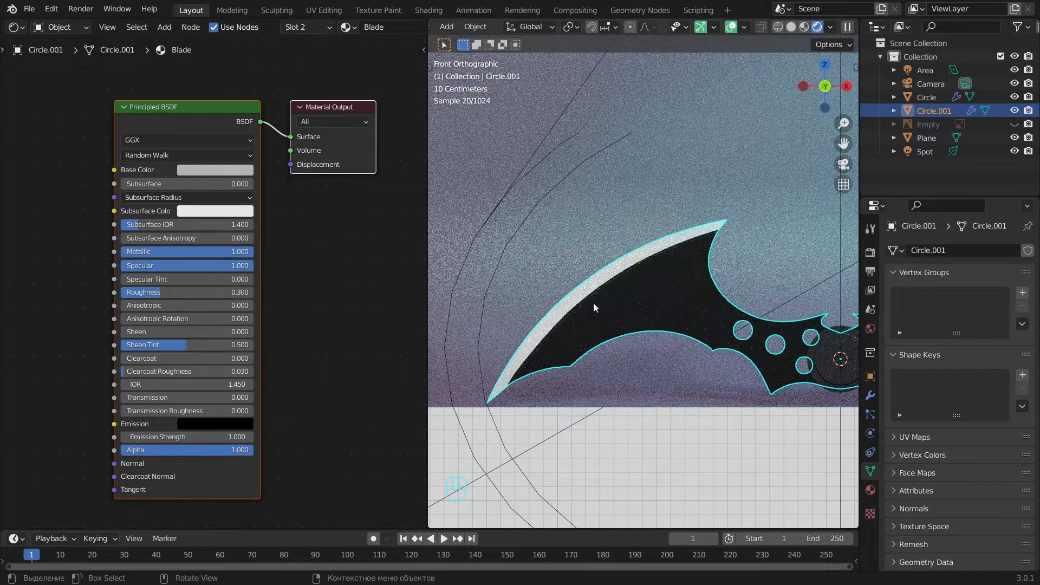
key(a)
key(KP_0)
scroll(710, 305, down, 5)
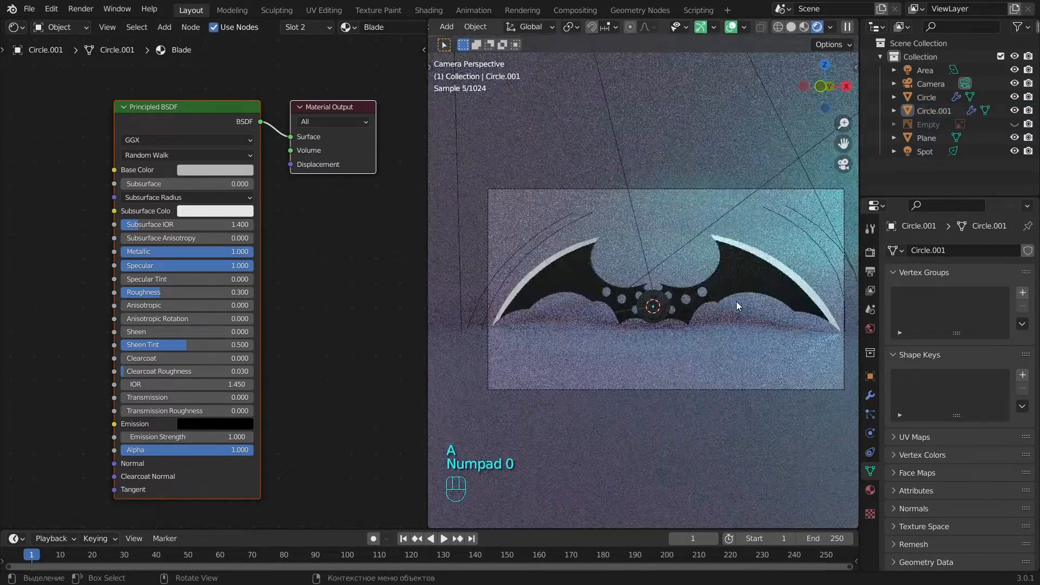
Step: Select the center disc, adjust its Center material's base color, and deselect it
scroll(716, 322, up, 5)
click(697, 346)
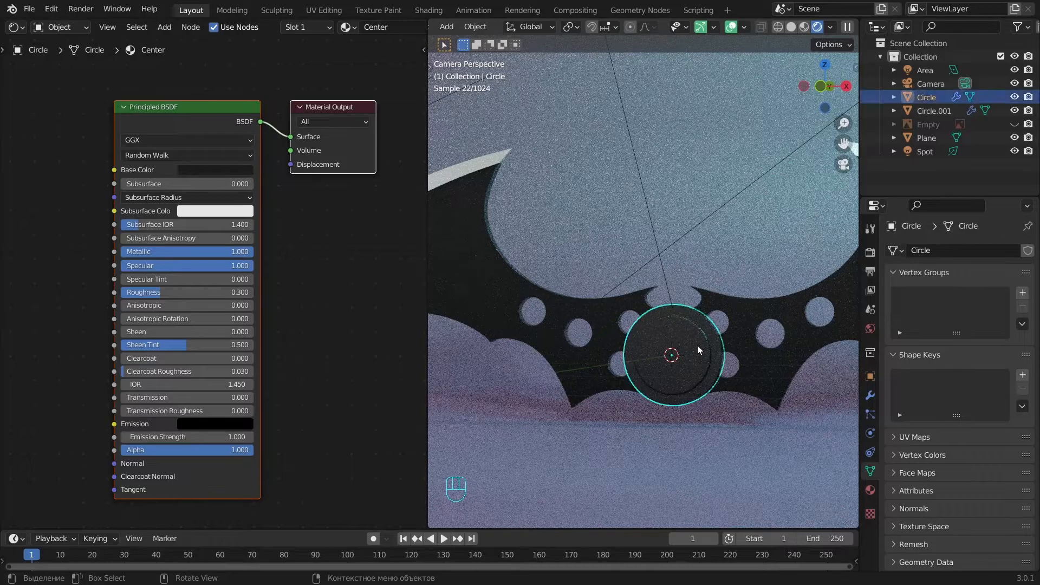
click(242, 170)
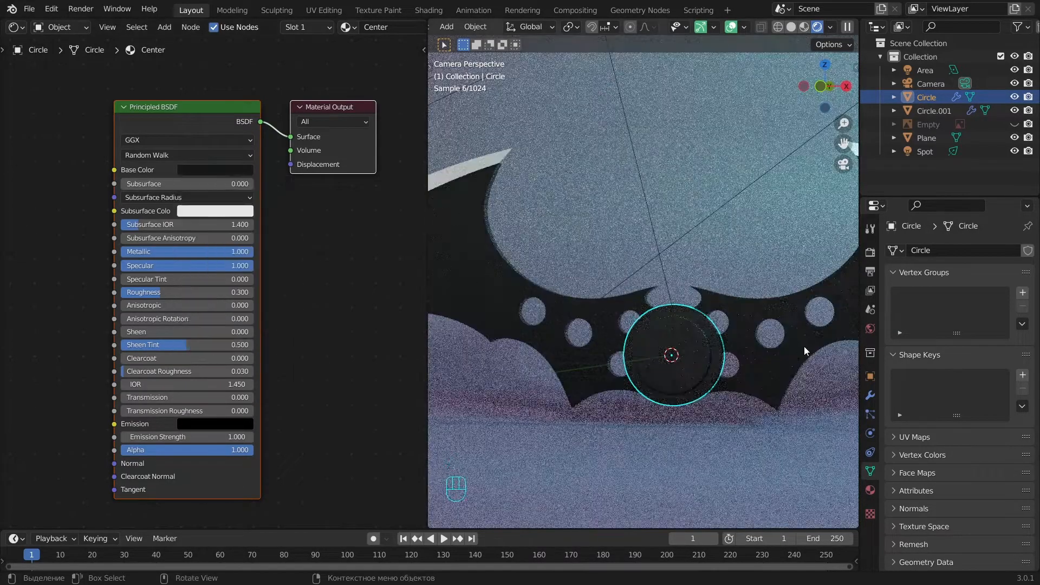
key(a)
scroll(737, 382, down, 5)
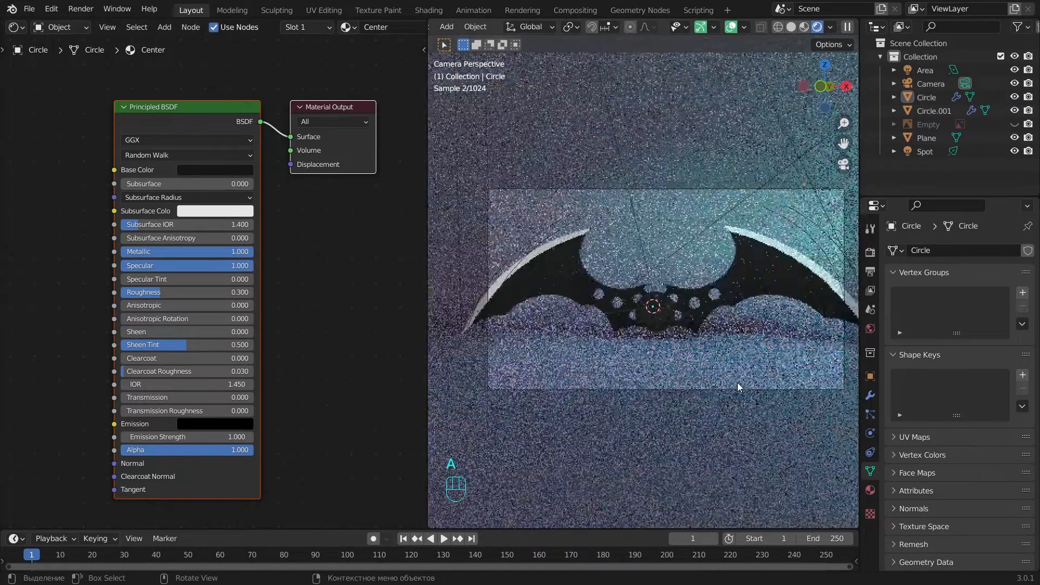
Step: Expand the rendered 3D viewport over the node editor, hiding gizmos and overlays for a clean look before showing them again
click(700, 27)
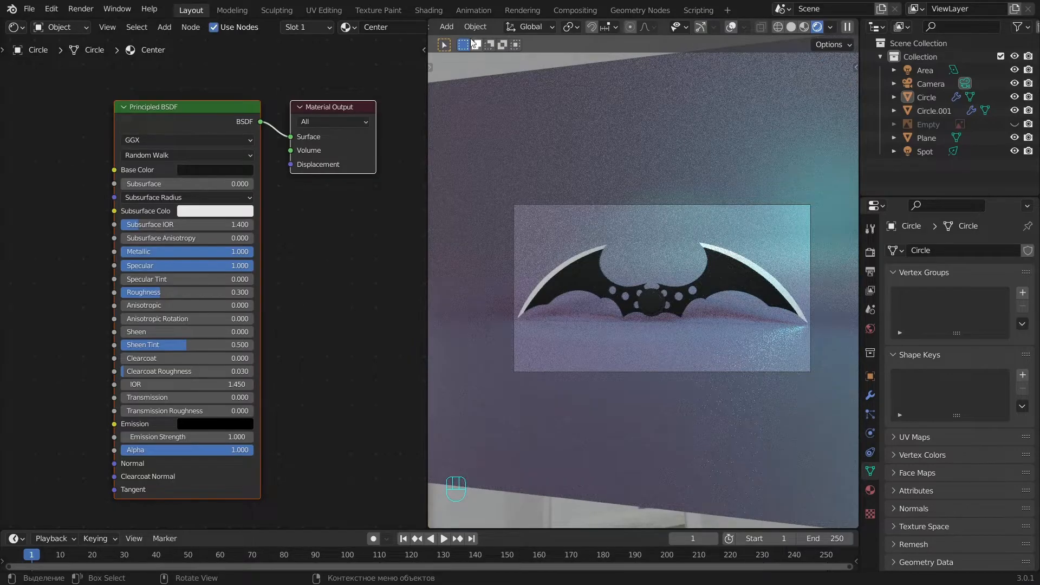
drag(431, 22, 298, 24)
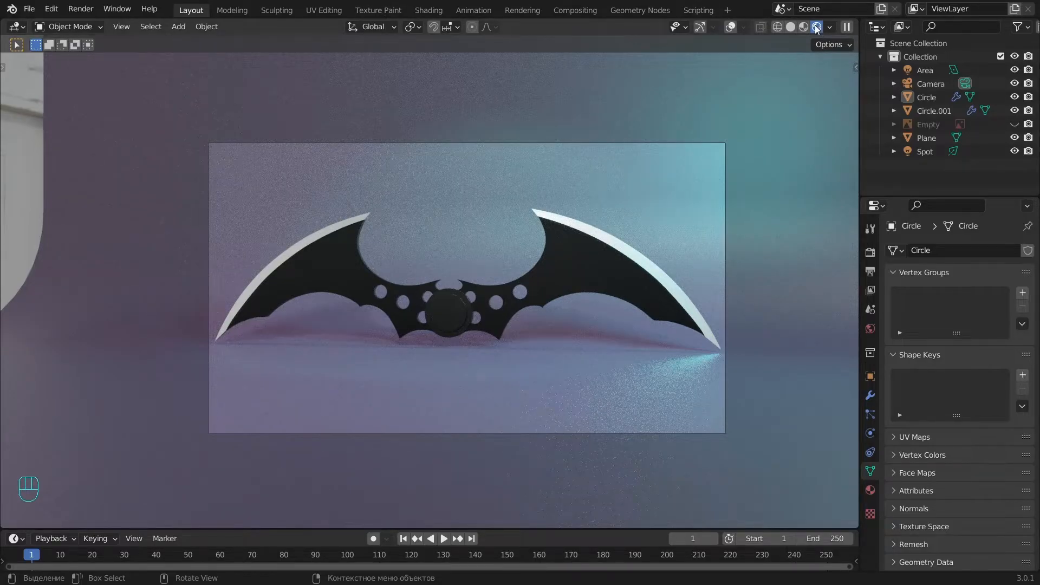
click(729, 27)
click(700, 27)
Step: From the top view, rotate the area light by about -9.89° and move it -0.88187 m in X and 0.4736 m in Y
key(KP_7)
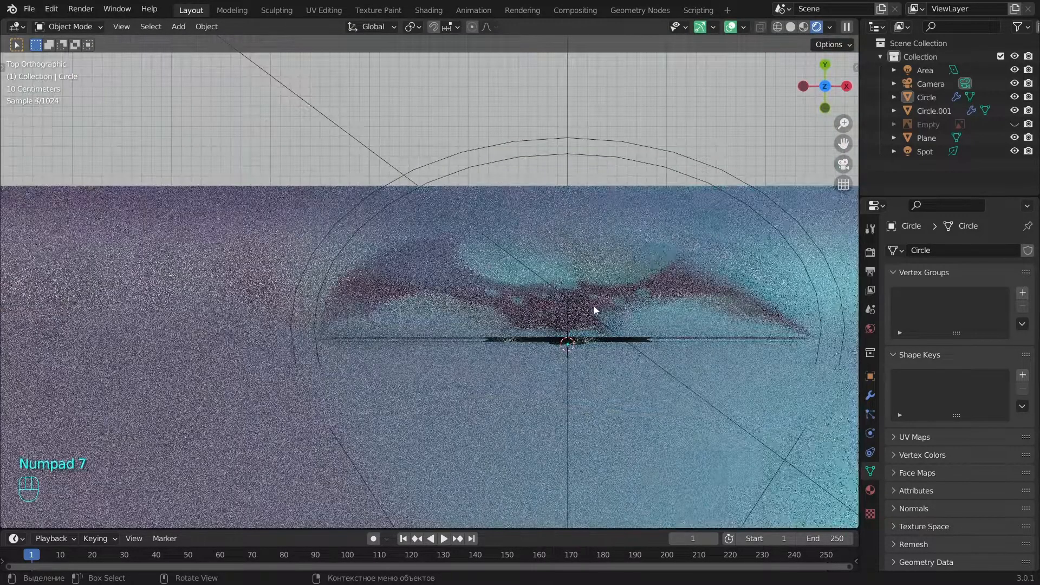
scroll(593, 305, down, 5)
click(395, 228)
key(r)
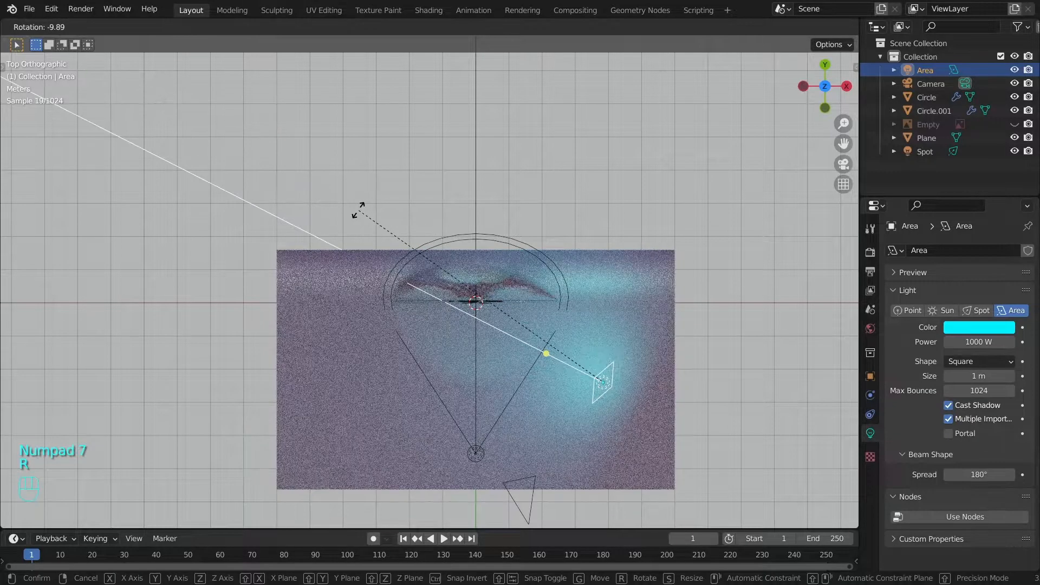
click(358, 211)
key(g)
click(500, 366)
key(KP_0)
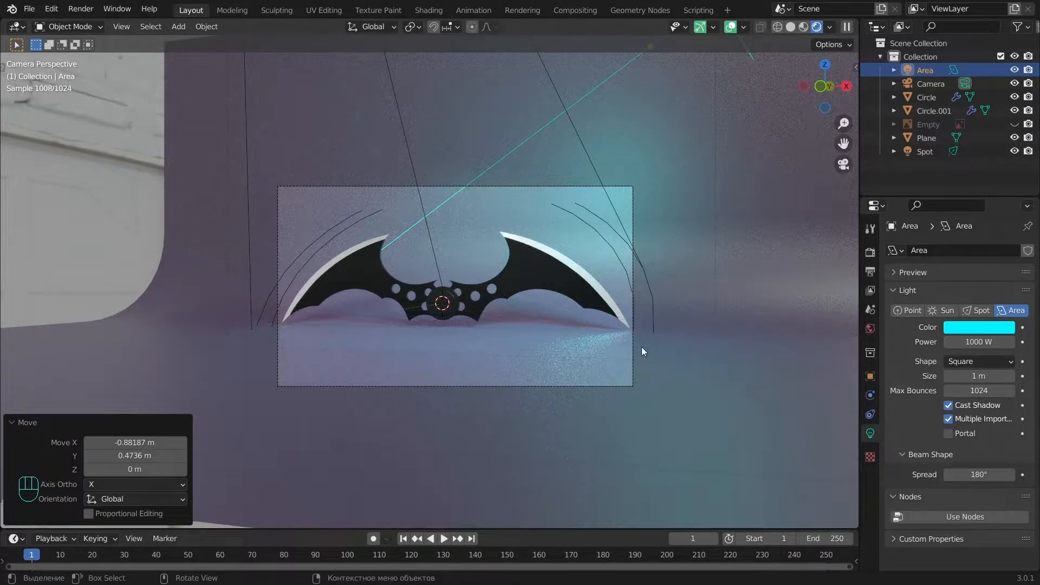
Step: Render the image from the camera
click(79, 11)
click(98, 22)
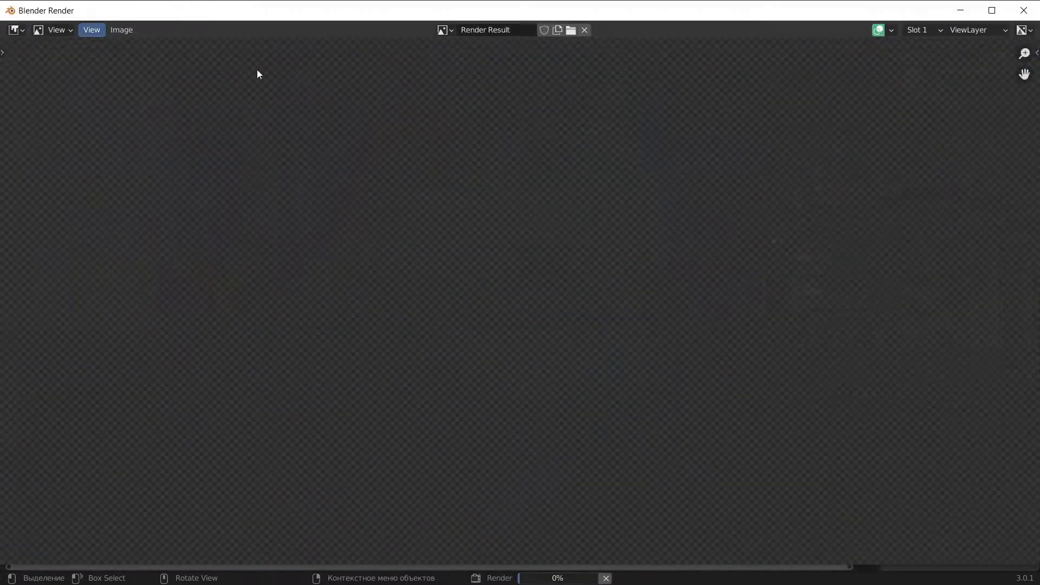